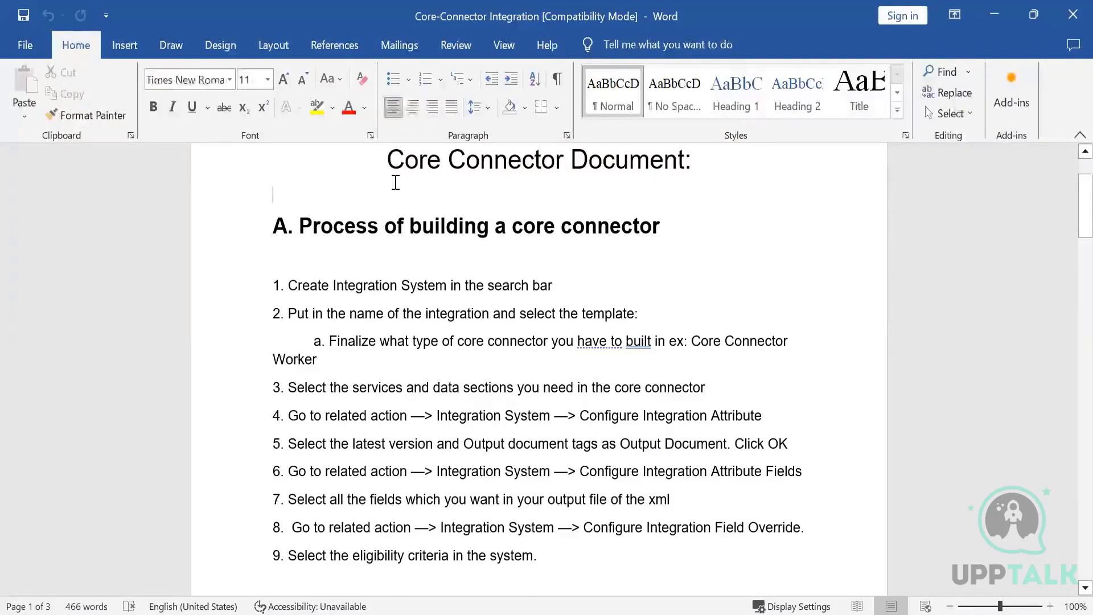
Step: Read through the document's steps for building a core connector and connecting the integration with an external system
key("Down")
key("Down")
key("Down")
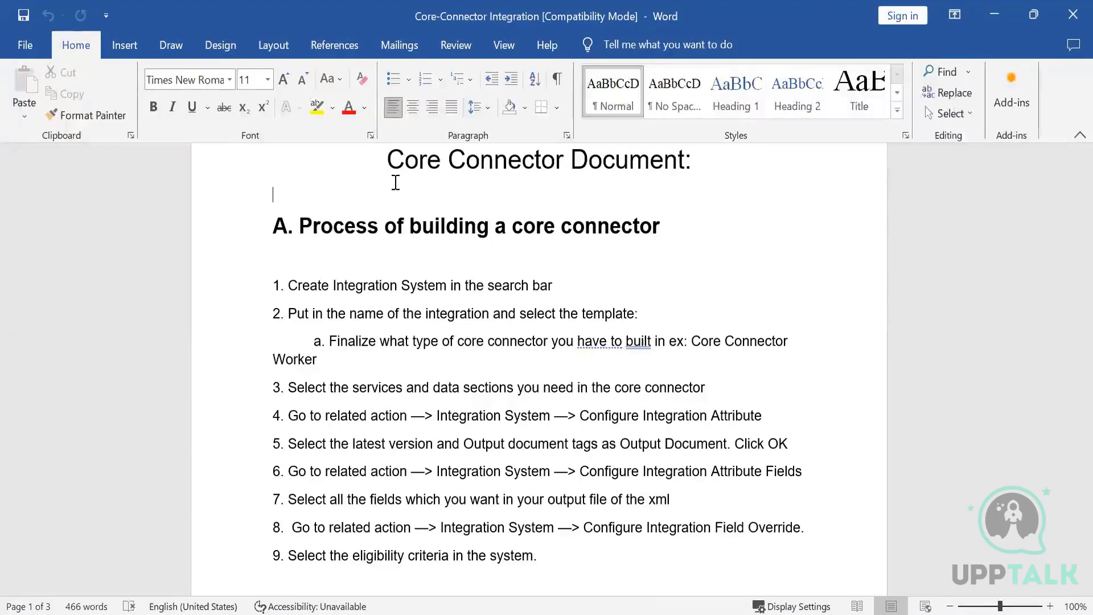
key("Down")
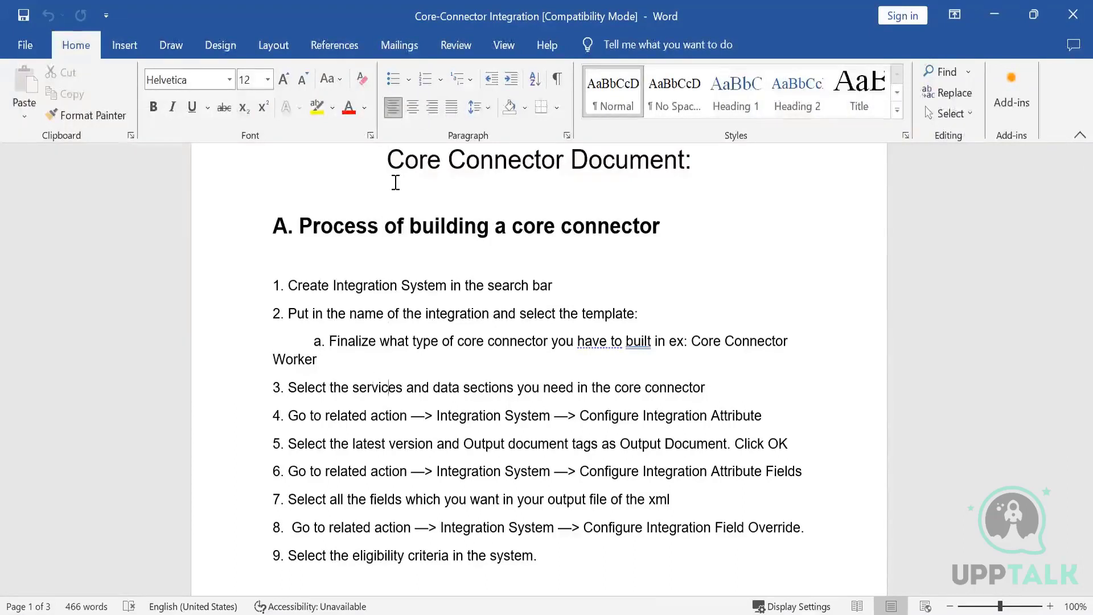
scroll(395, 182, "down", 5)
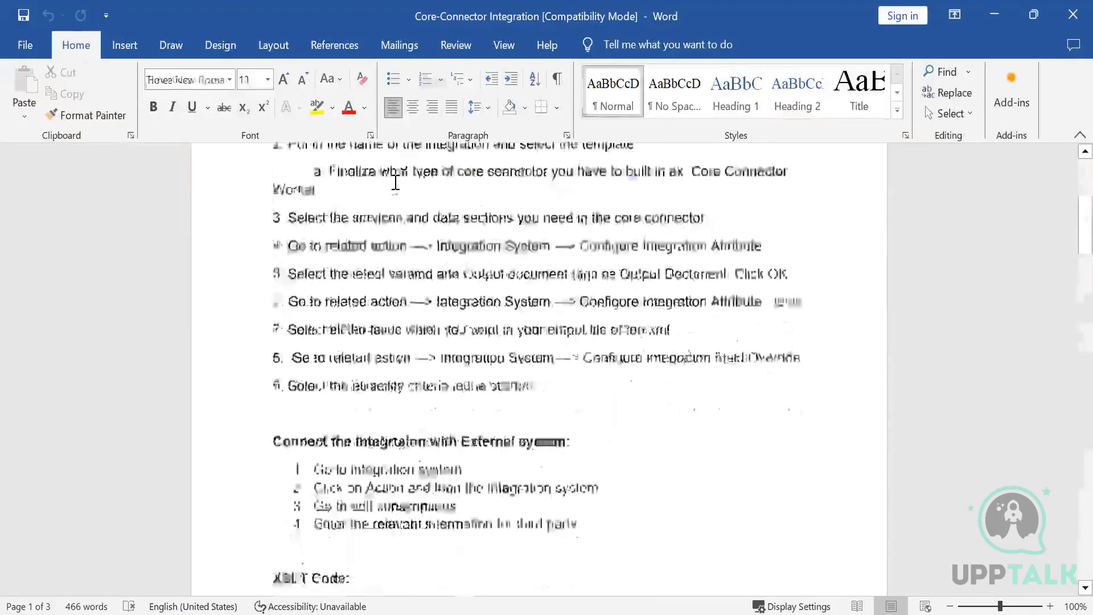
scroll(396, 182, "down", 3)
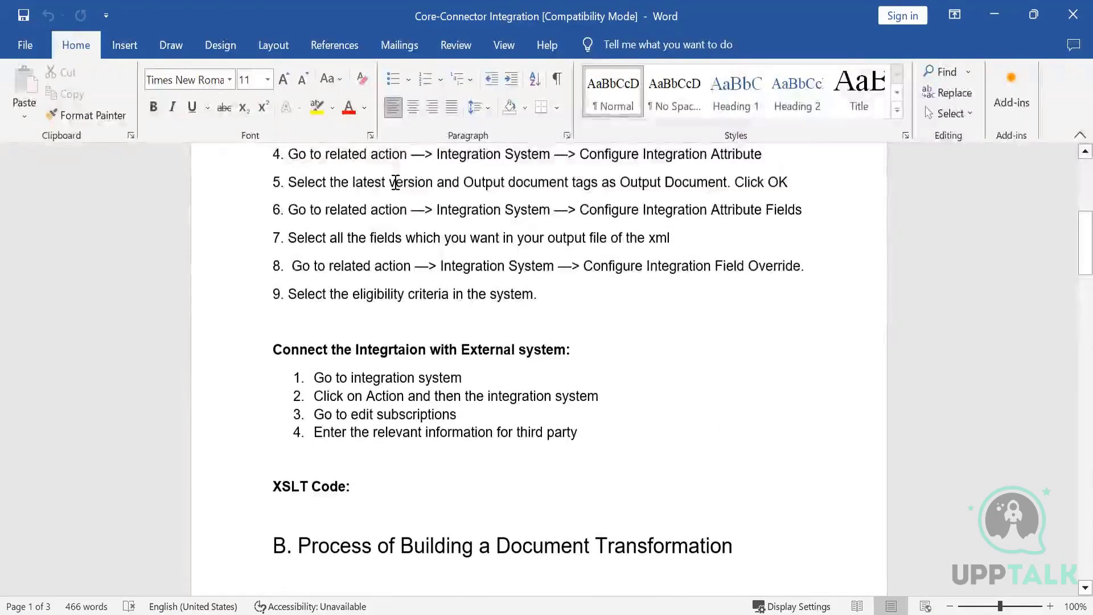
type("1. Create Integration System in the search bar")
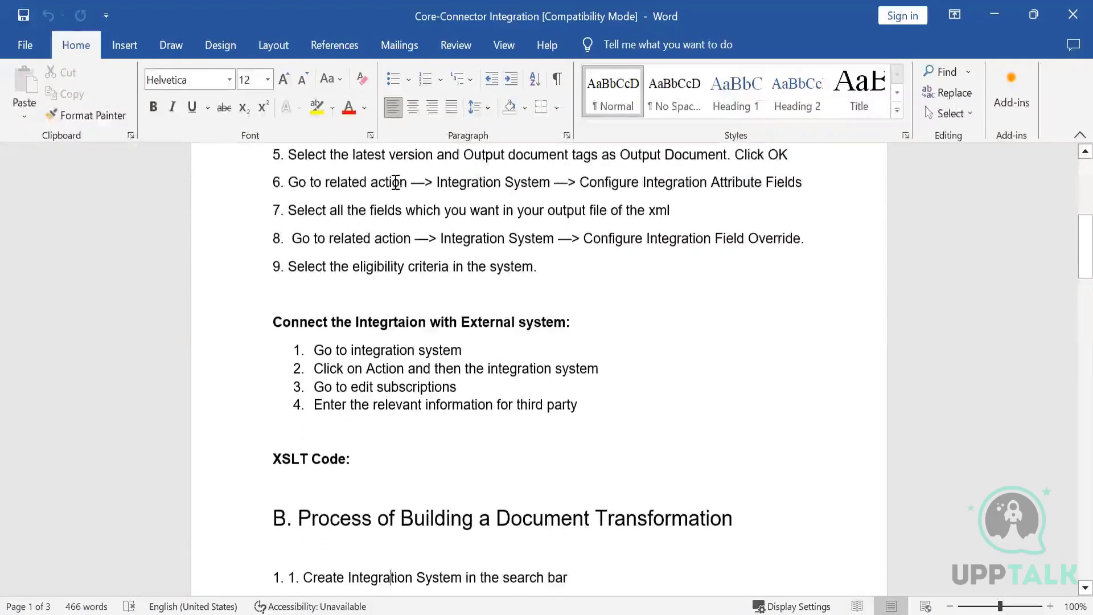
key("ctrl+Home")
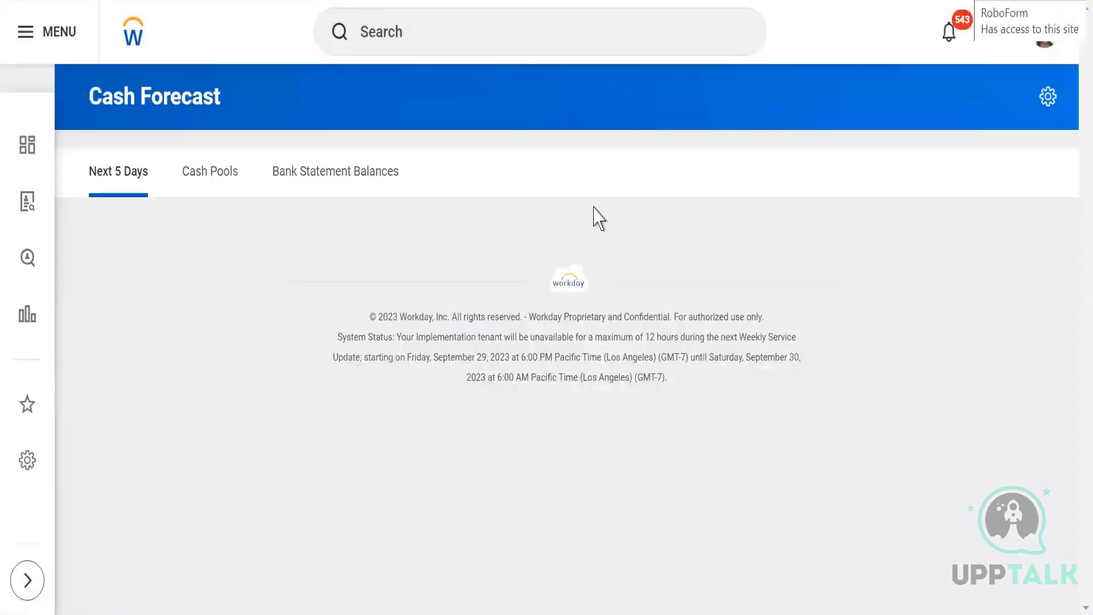
Step: Switch to Workday, search for "cre int sys" and open the Create Integration System task
left_click(381, 29)
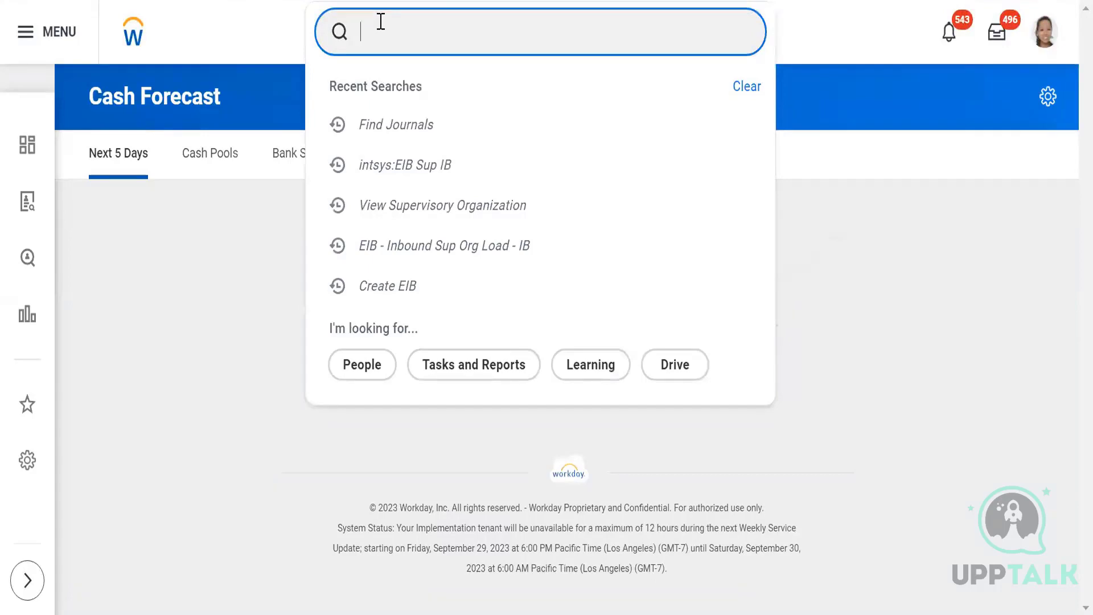
type("cre int")
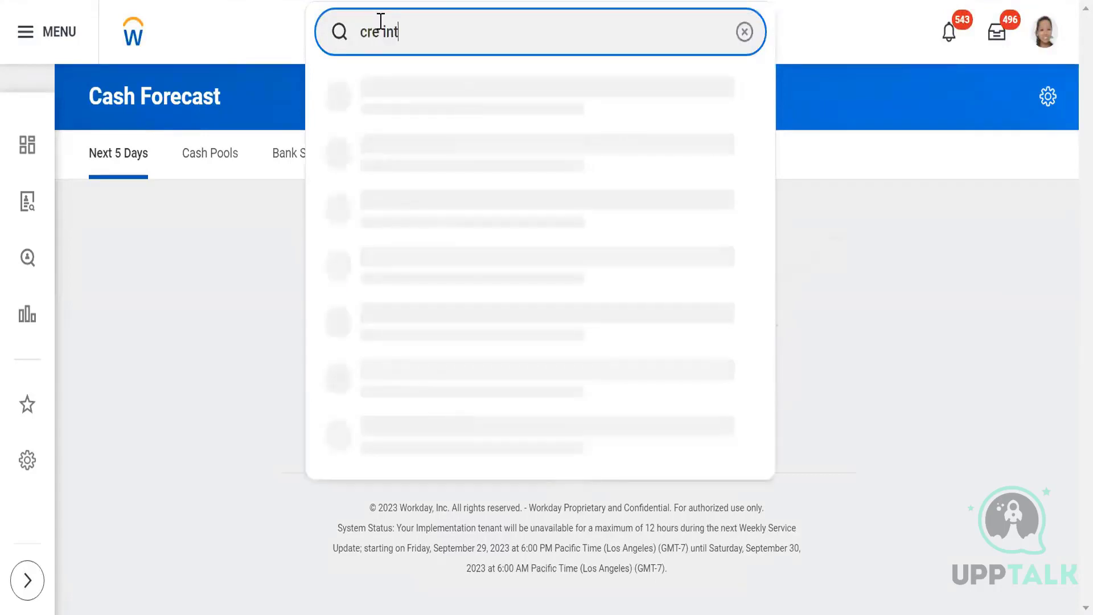
type(" sys")
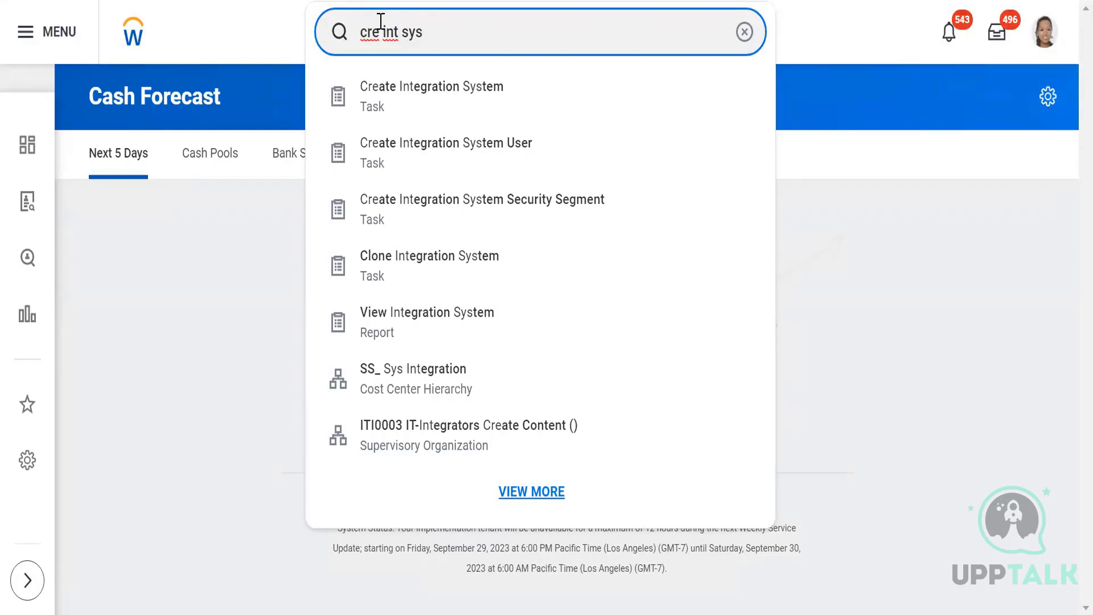
left_click(384, 105)
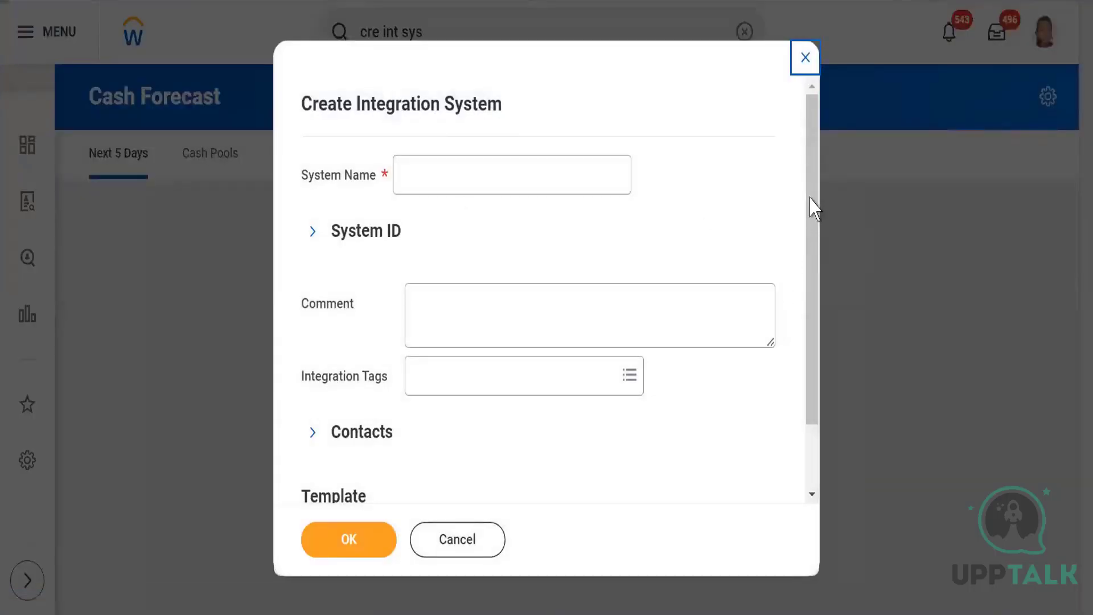
Step: Enter WDI1_CC_CCW as the system name of the new integration system
left_click_drag(810, 200, 810, 271)
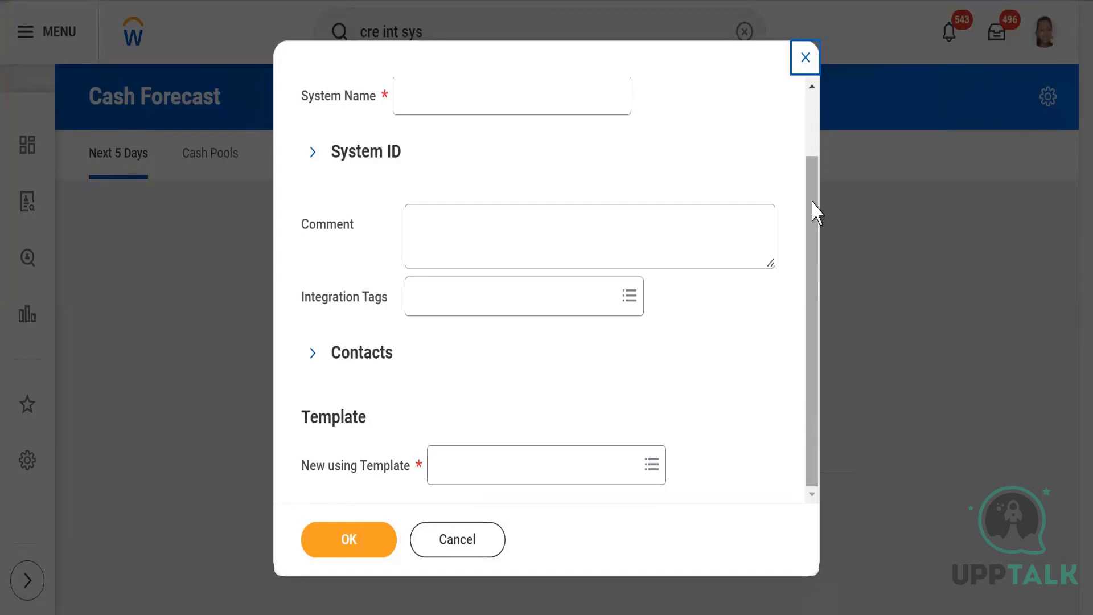
left_click_drag(813, 210, 812, 97)
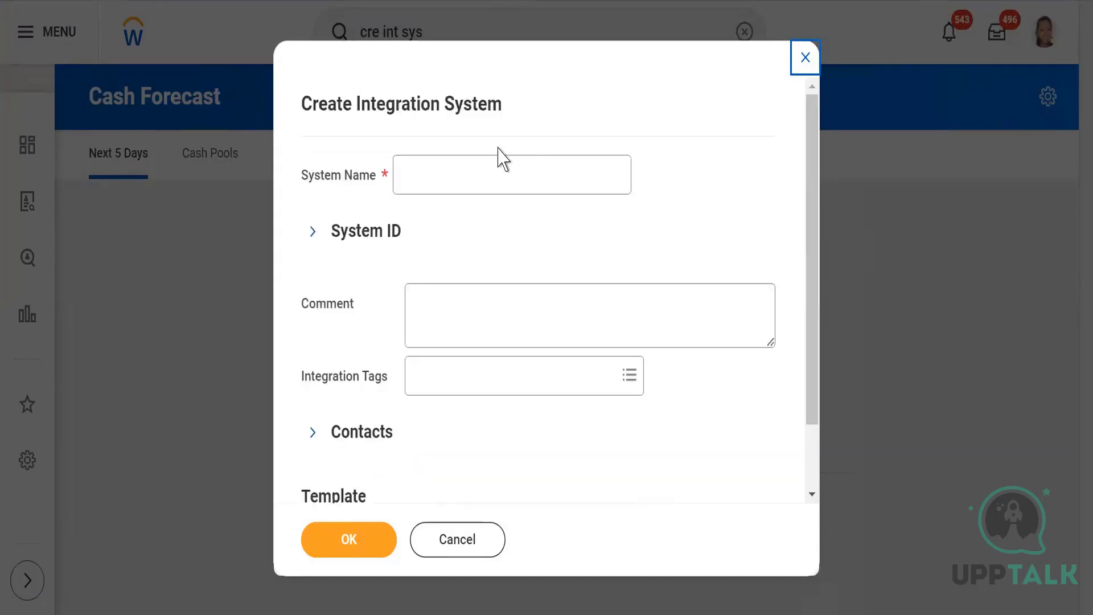
left_click(460, 176)
type("WD")
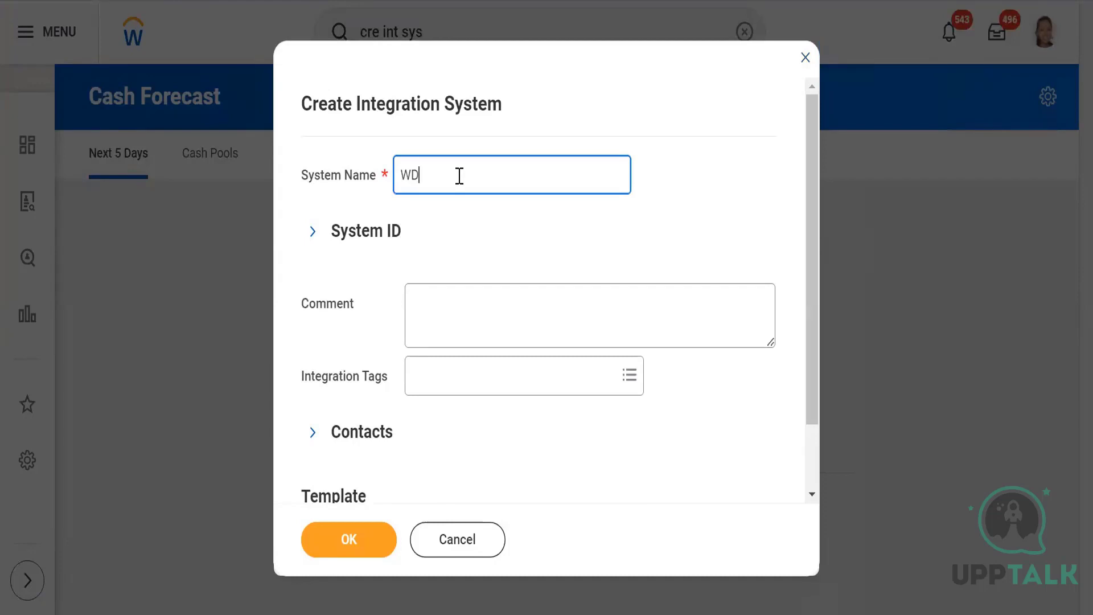
type("I1_CC_CCW")
scroll(809, 267, "down", 2)
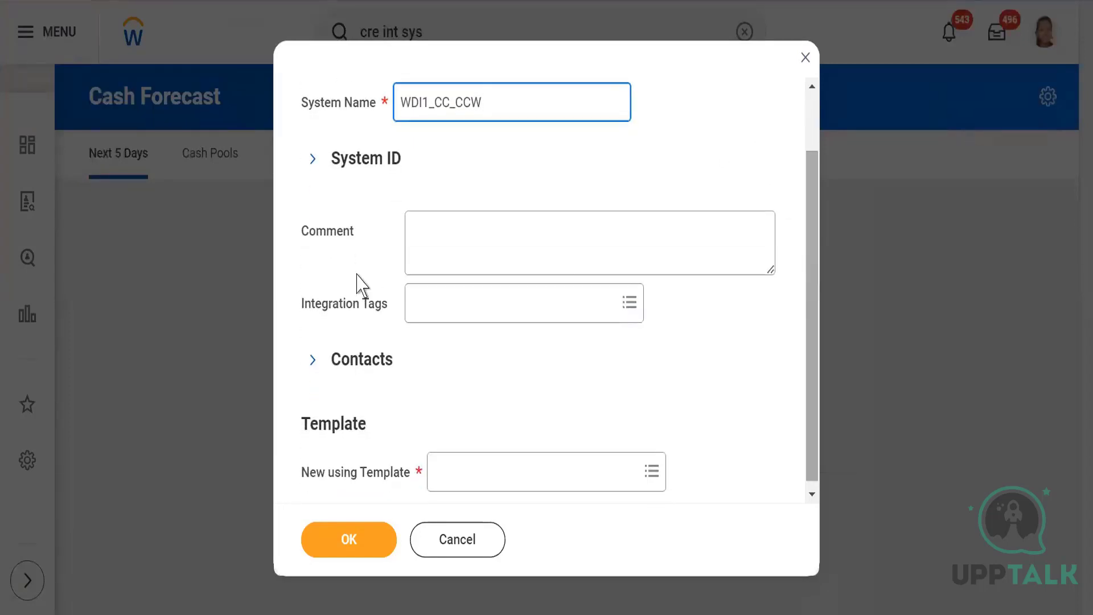
Step: Browse the integration template categories available for the new integration system
left_click(418, 224)
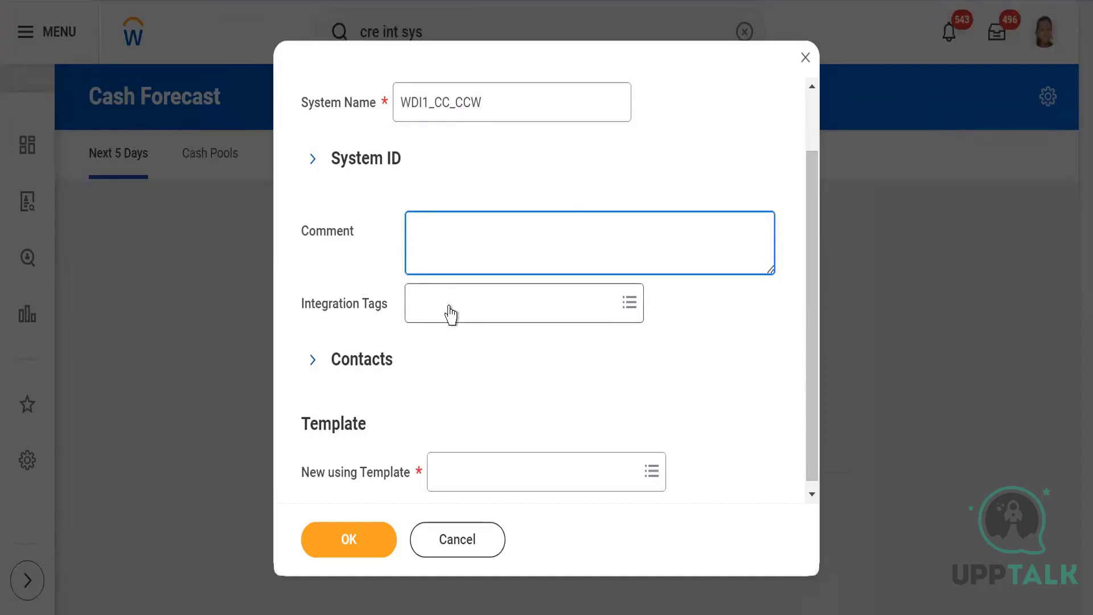
right_click(813, 325)
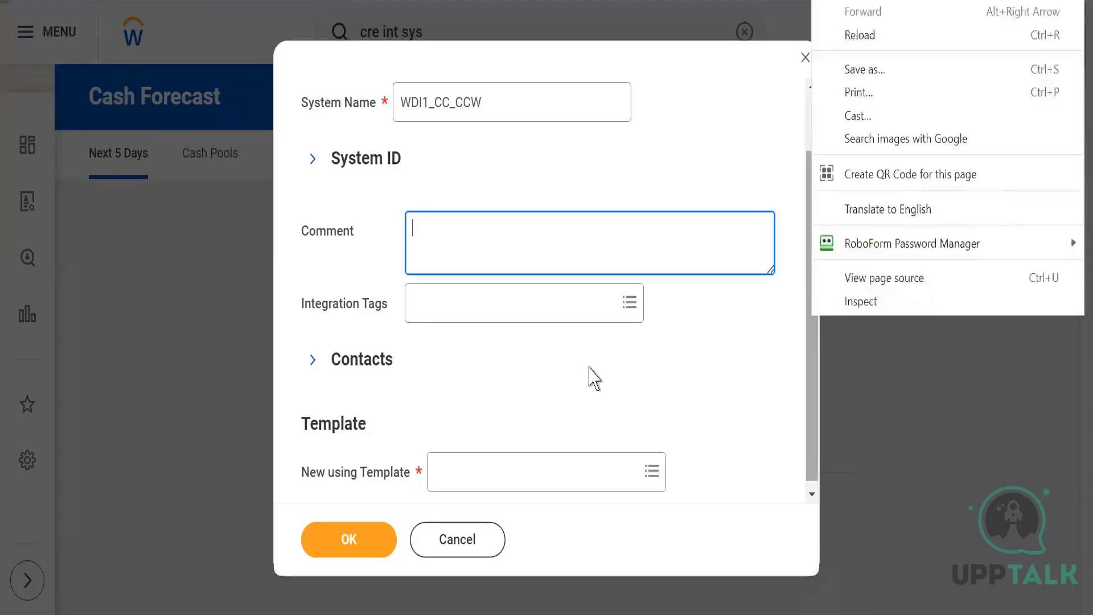
left_click(477, 478)
left_click(473, 472)
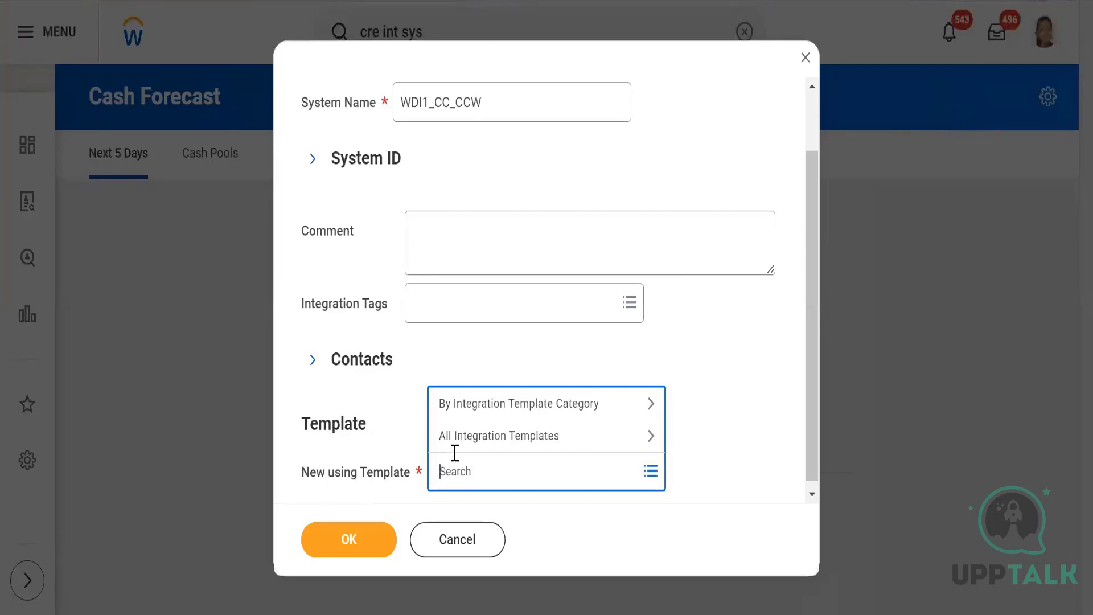
left_click(467, 404)
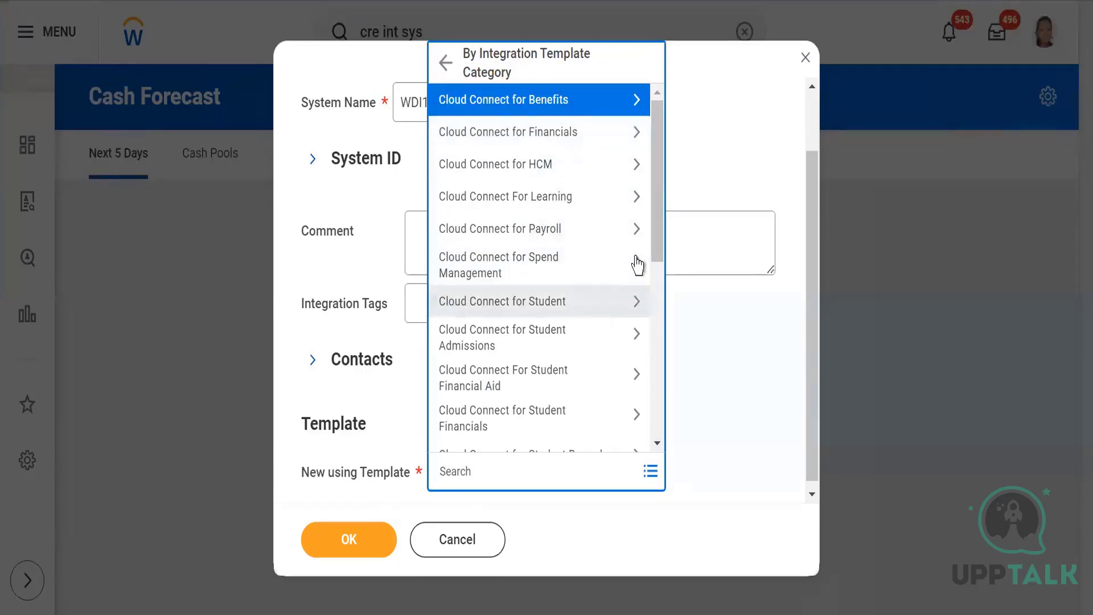
left_click_drag(662, 222, 662, 364)
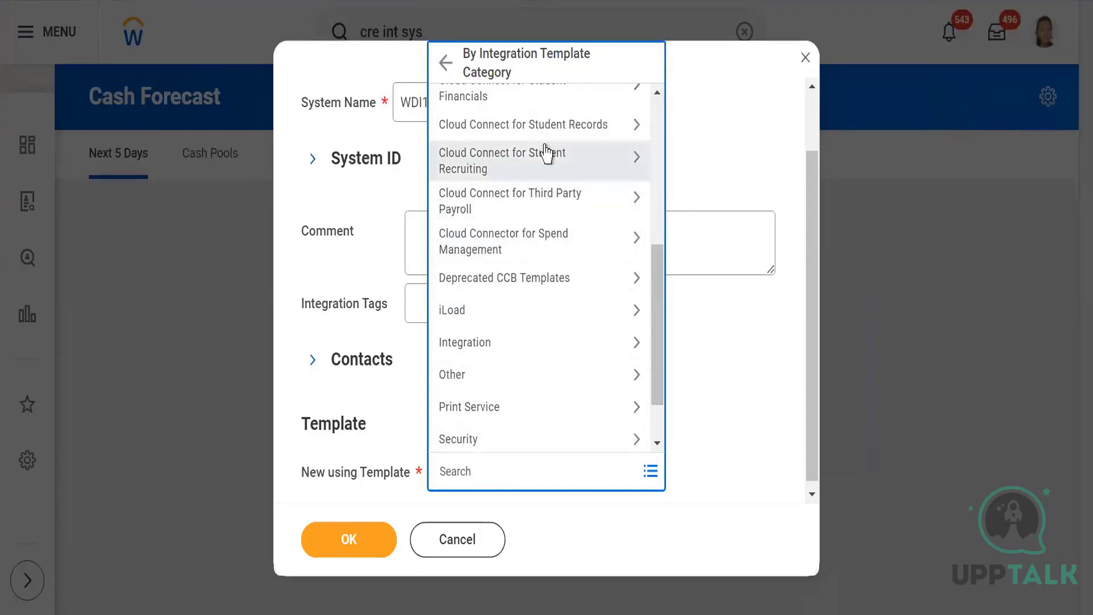
left_click(743, 328)
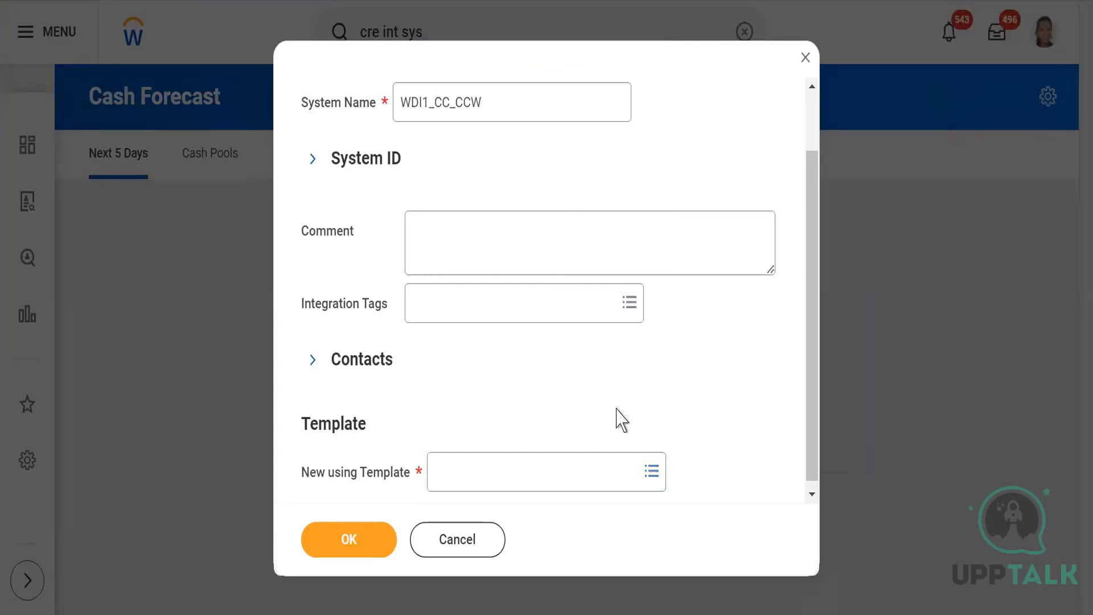
Step: Search the templates for "core connector worker", choose Core Connector: Worker and create the integration system
left_click(453, 470)
type("co")
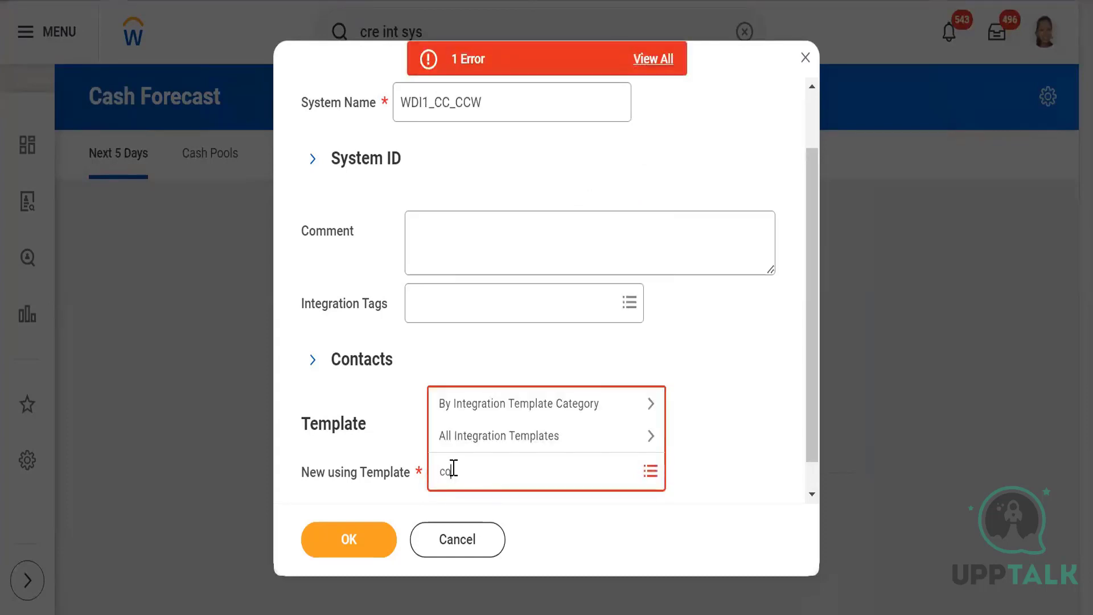
type("re connector worker")
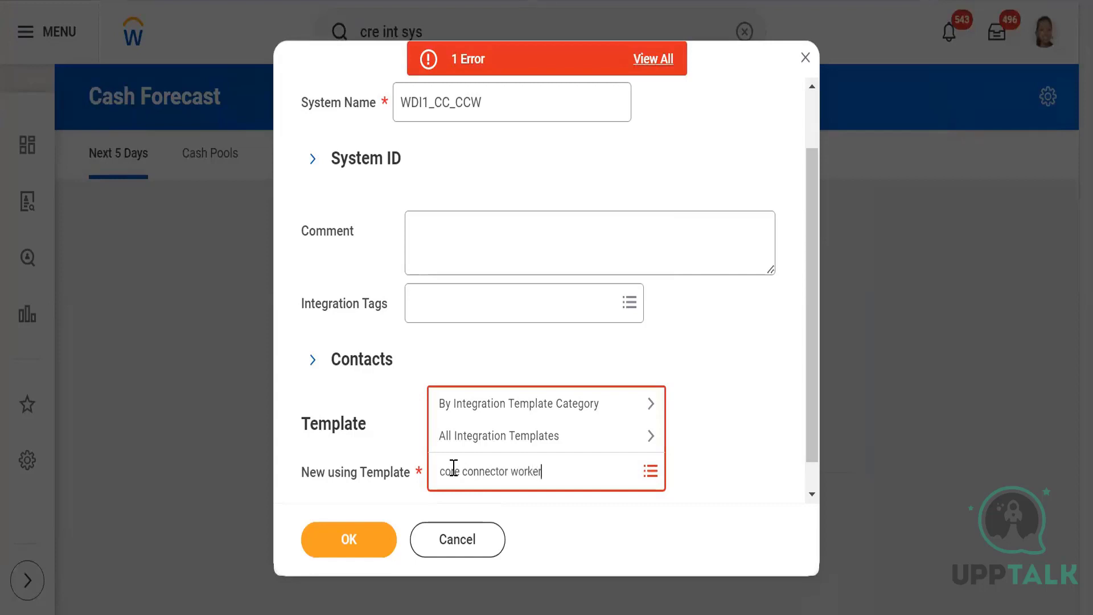
key("Return")
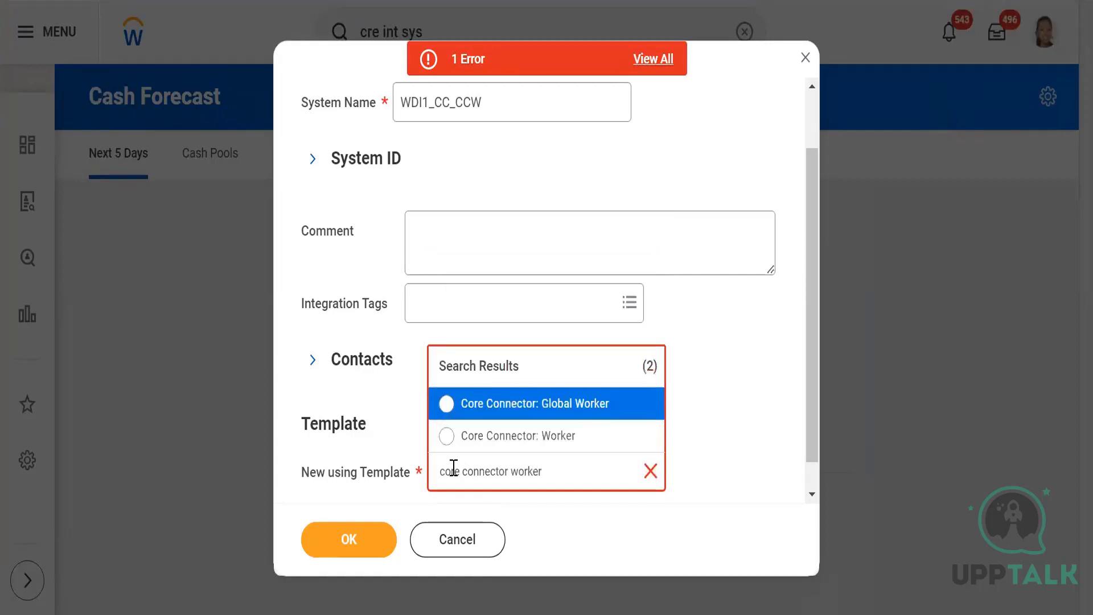
left_click(447, 436)
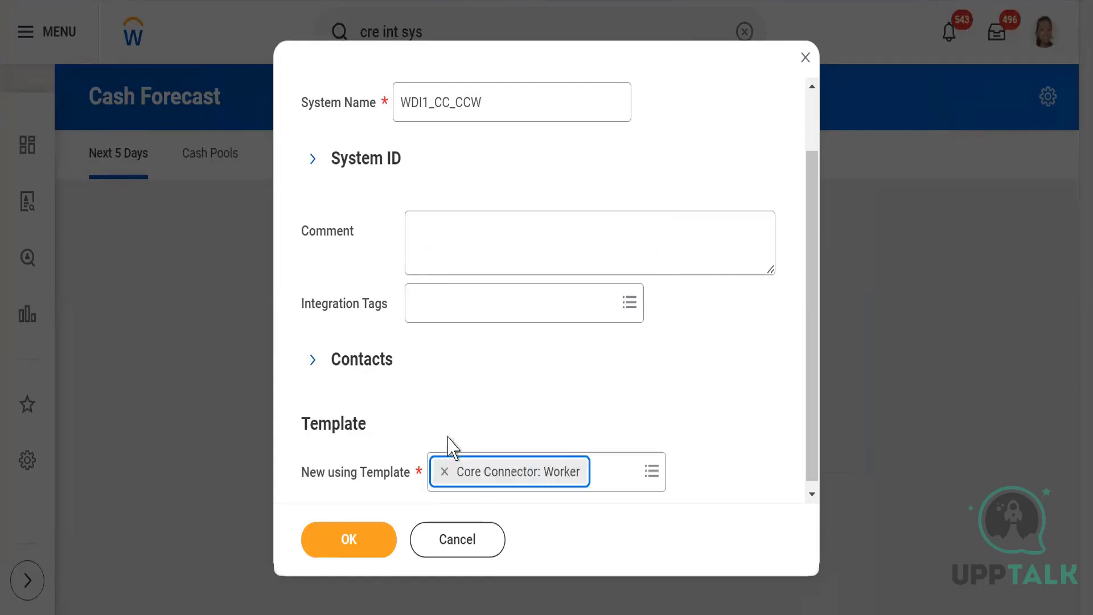
left_click(346, 548)
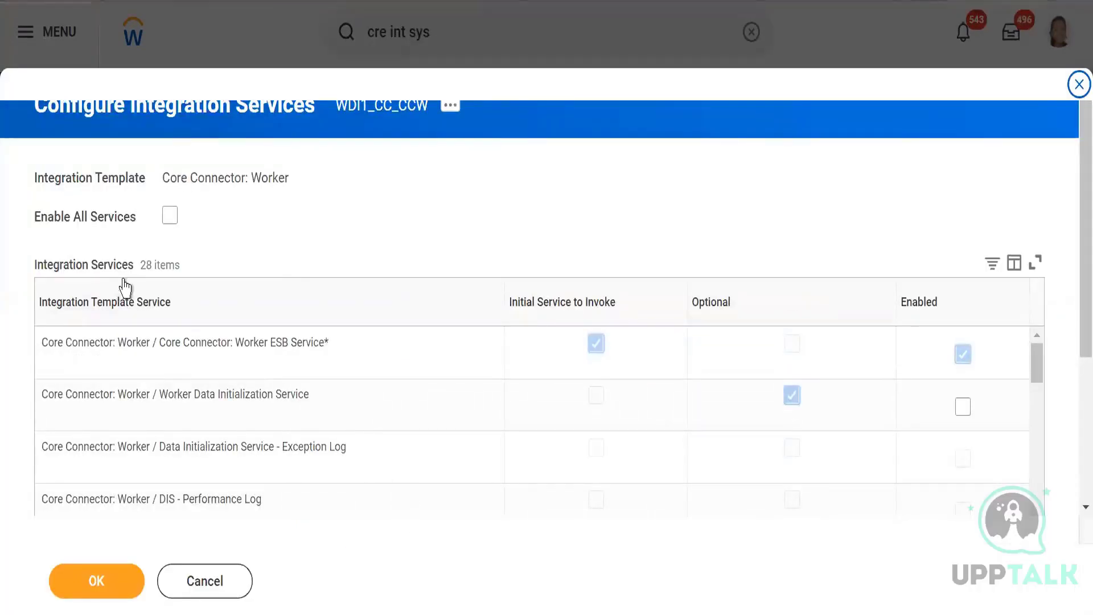
Step: Enable the Worker Data Initialization Service among the integration services of WDI1_CC_CCW
left_click_drag(133, 256, 163, 286)
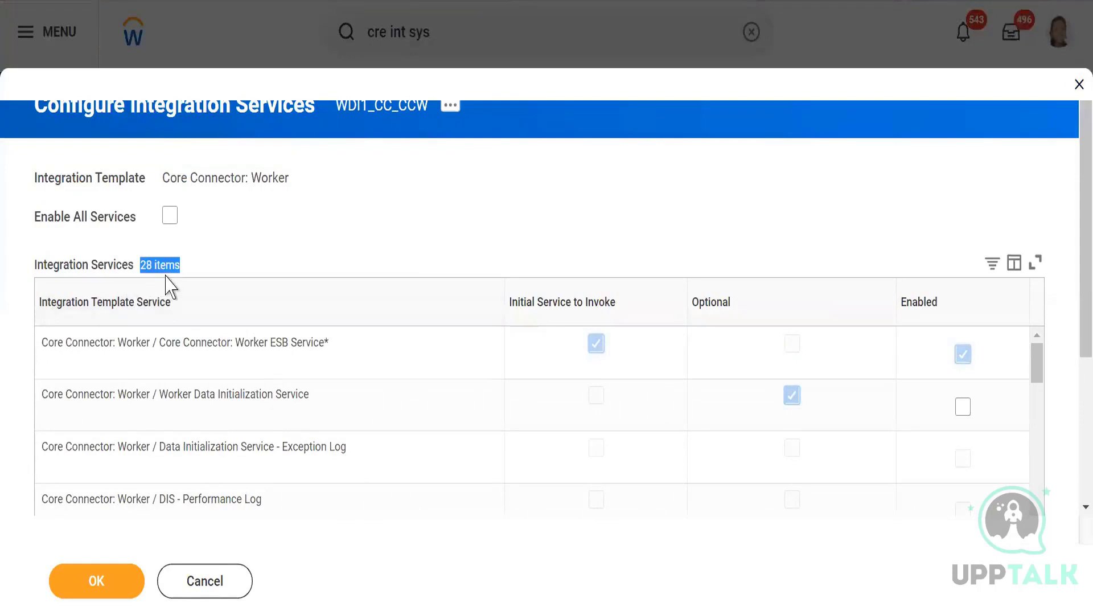
left_click(227, 241)
scroll(258, 249, "down", 2)
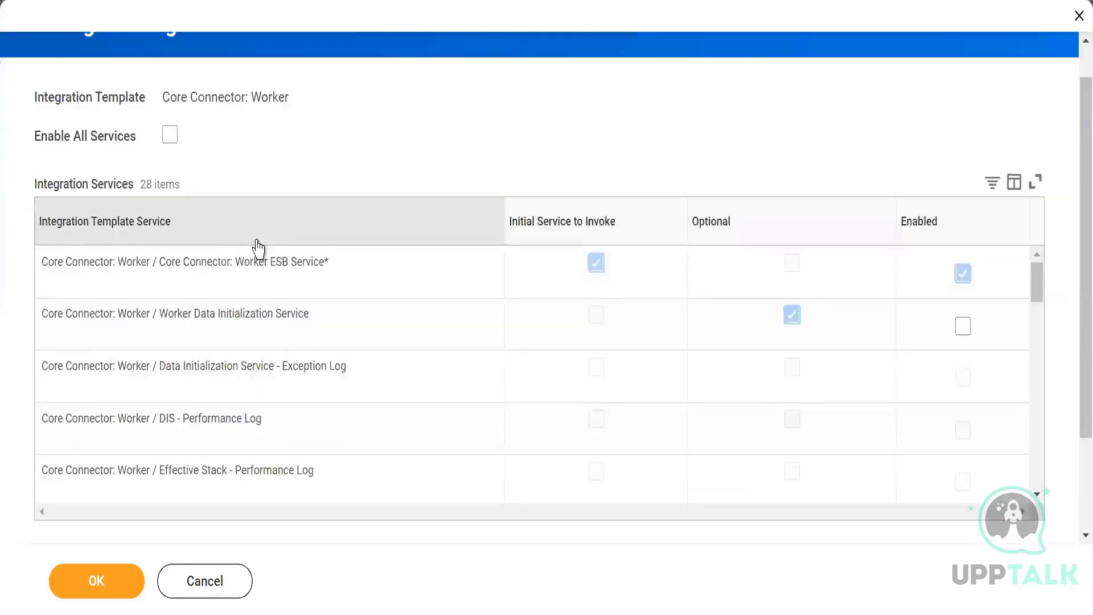
scroll(258, 245, "down", 2)
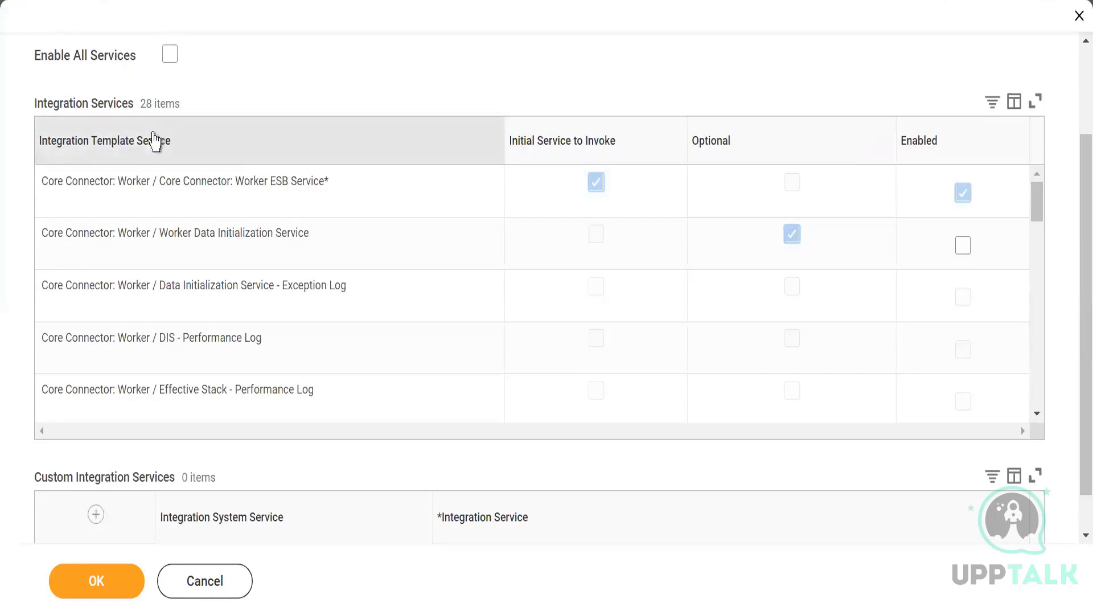
left_click_drag(65, 181, 118, 181)
left_click_drag(203, 174, 349, 214)
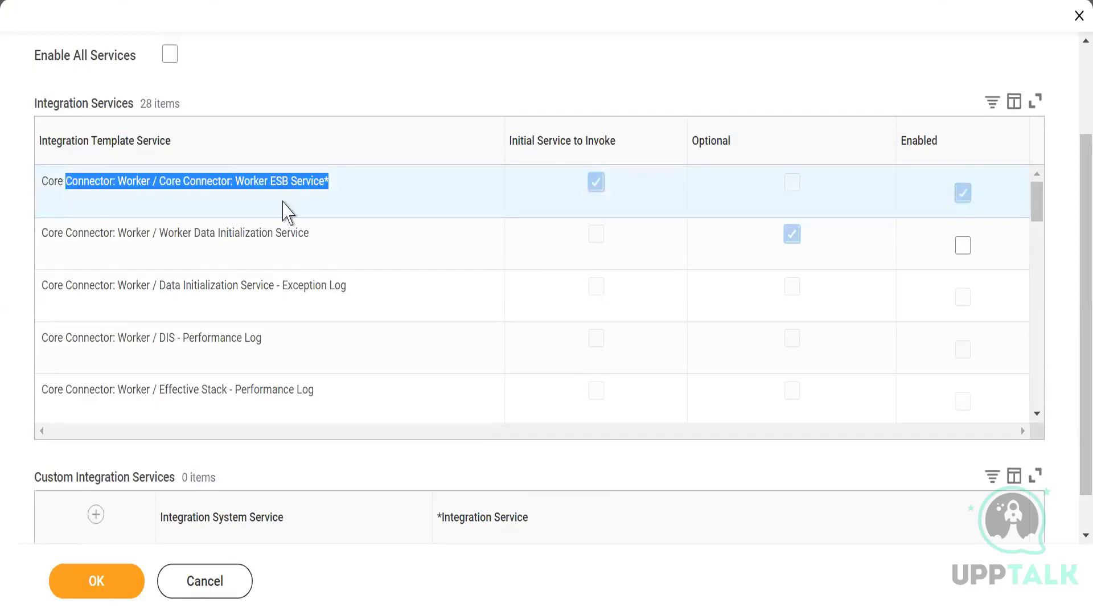
left_click(287, 212)
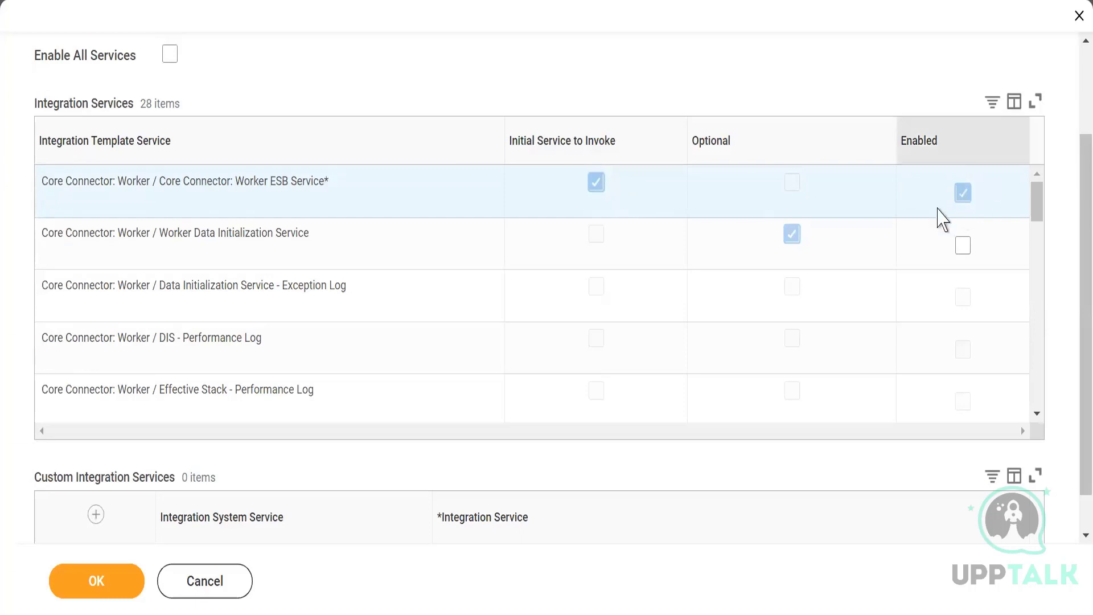
left_click_drag(192, 228, 317, 237)
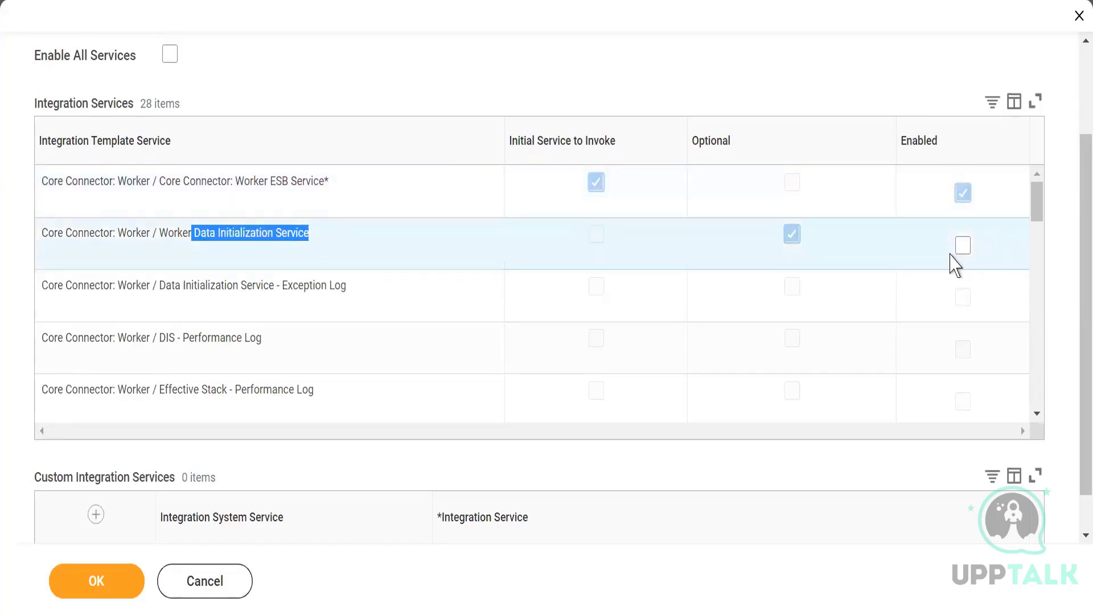
left_click(962, 245)
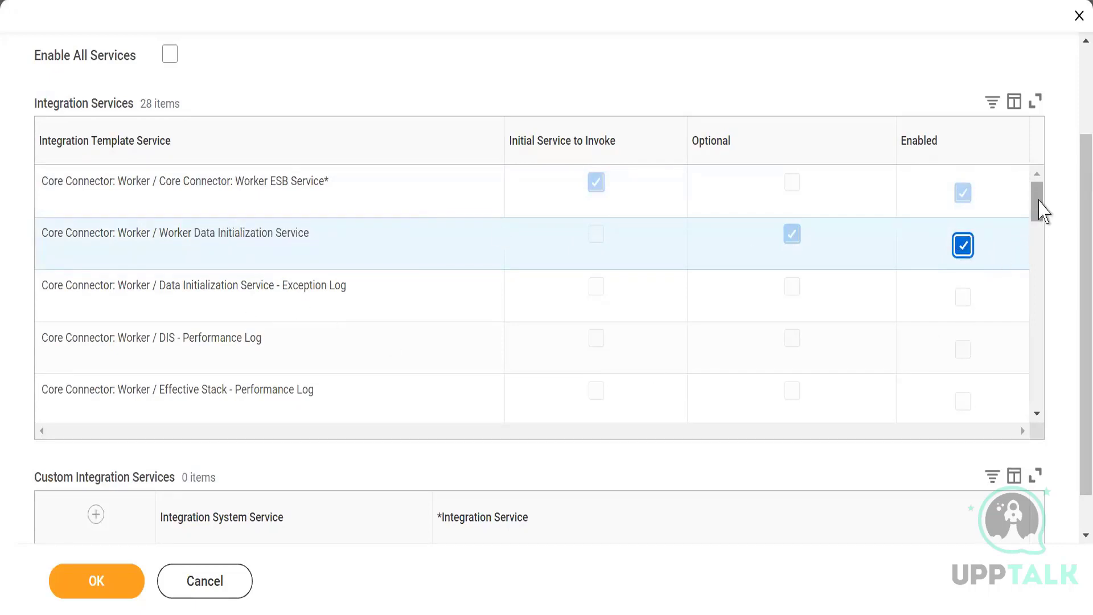
Step: Review the integration services listed for the template, from the exception and performance logs through the maps to the optional services
left_click_drag(1043, 212, 1043, 220)
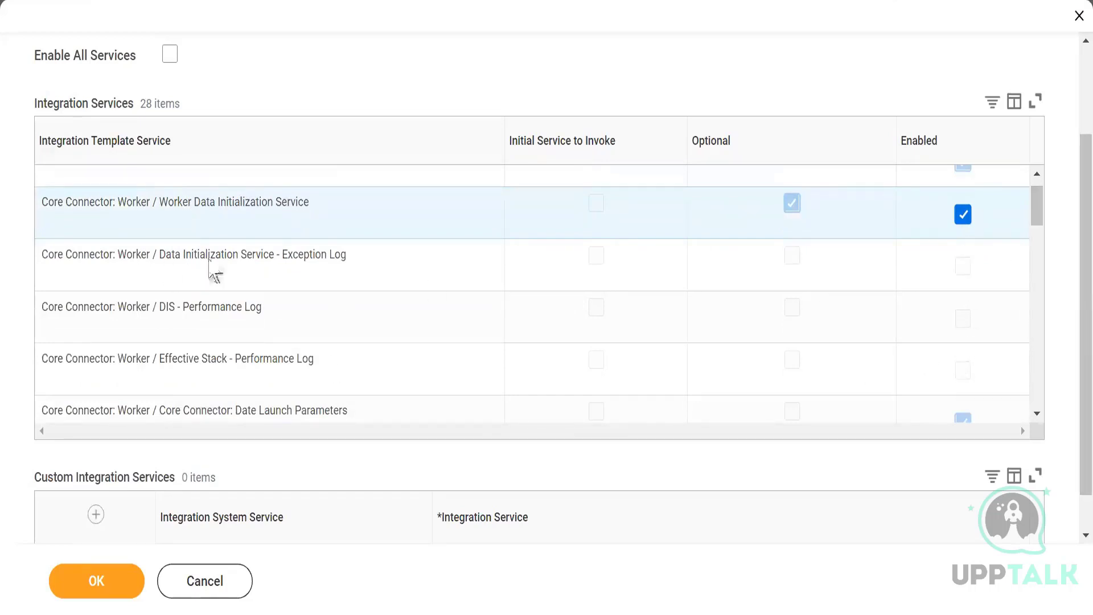
left_click_drag(277, 253, 385, 252)
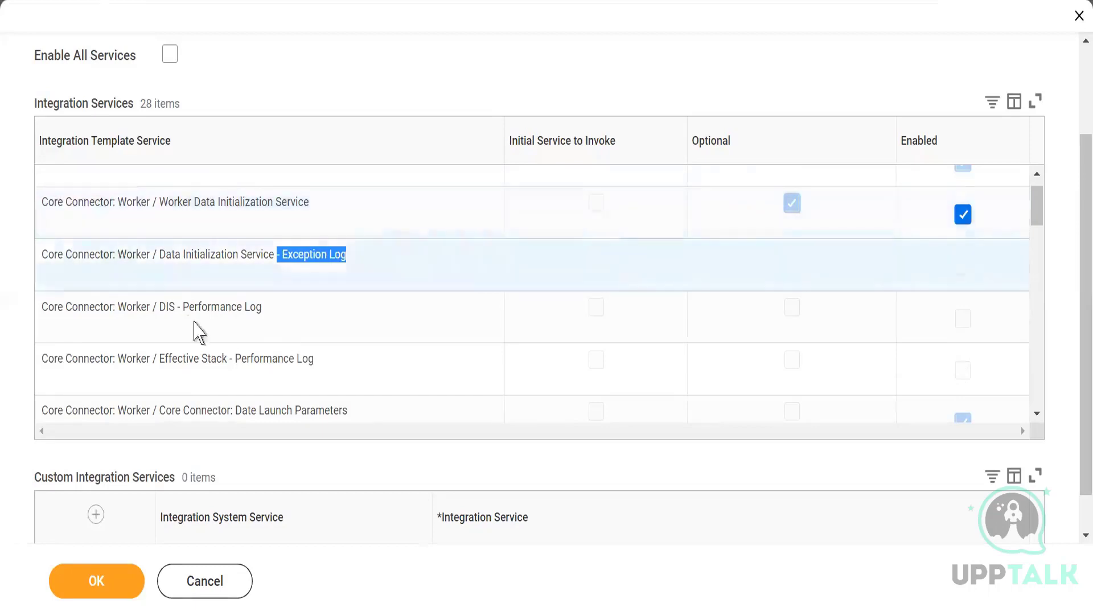
left_click_drag(188, 305, 313, 302)
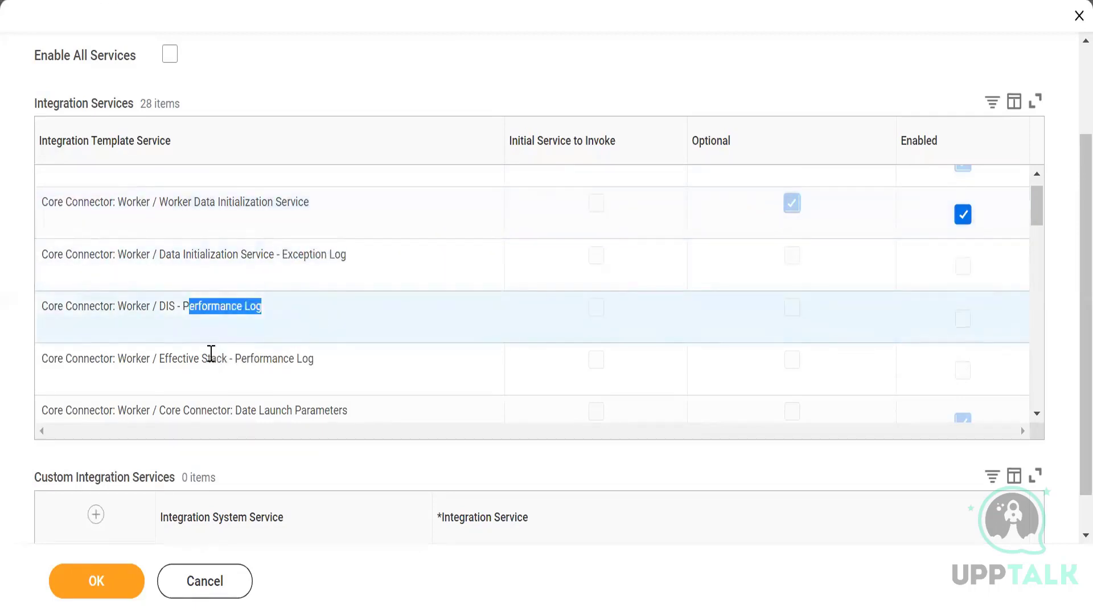
left_click_drag(205, 357, 324, 366)
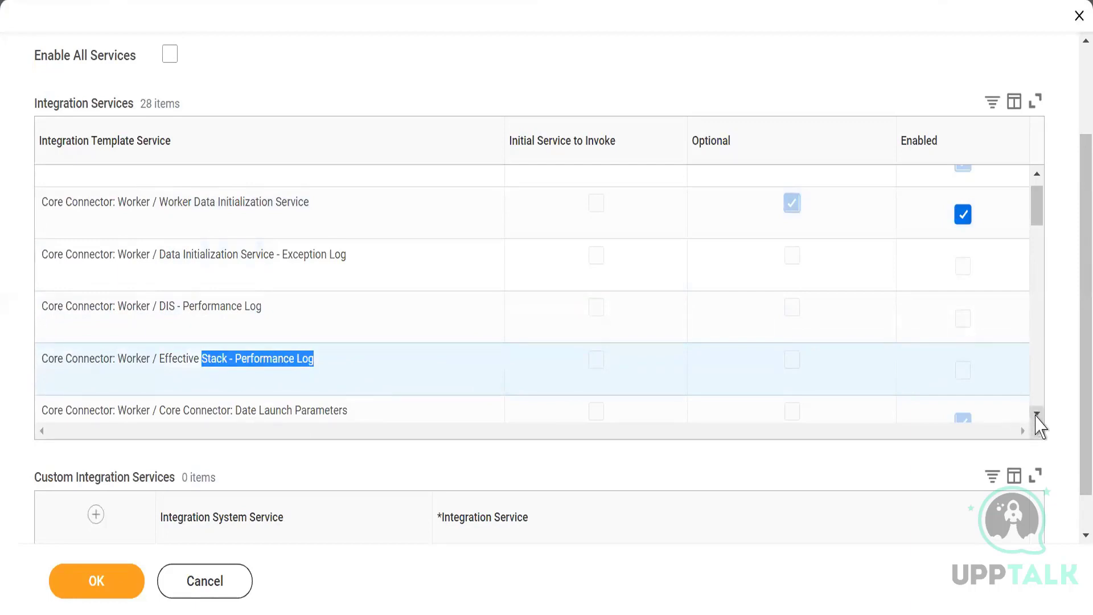
left_click(1036, 415)
left_click(1036, 415)
left_click(1036, 415)
left_click(1035, 416)
left_click(1035, 416)
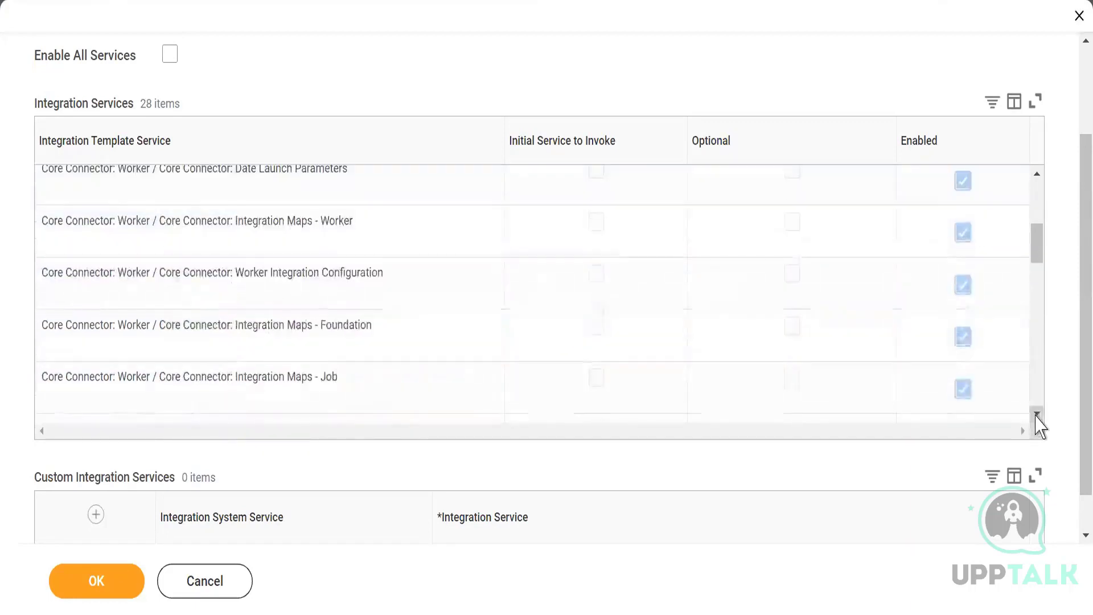
left_click(1035, 416)
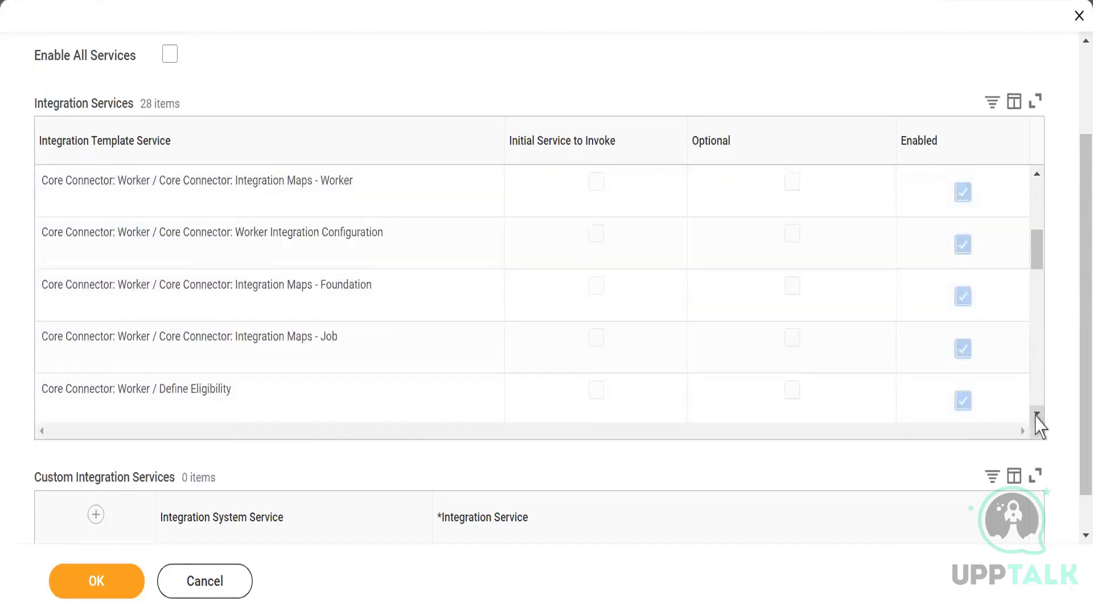
left_click(1035, 415)
left_click(1036, 415)
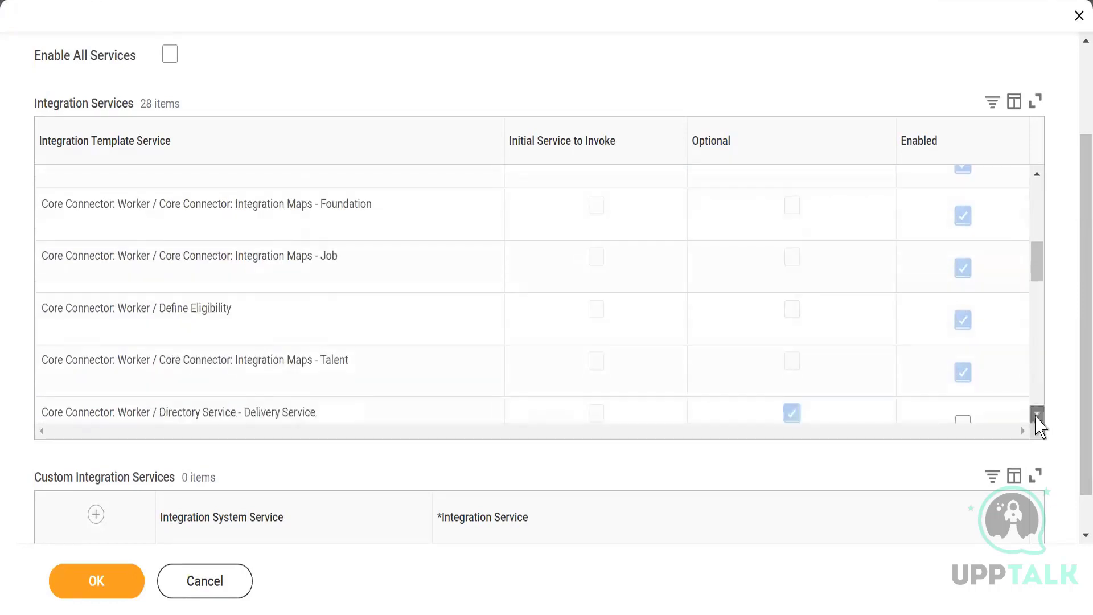
left_click(1036, 416)
left_click(1036, 416)
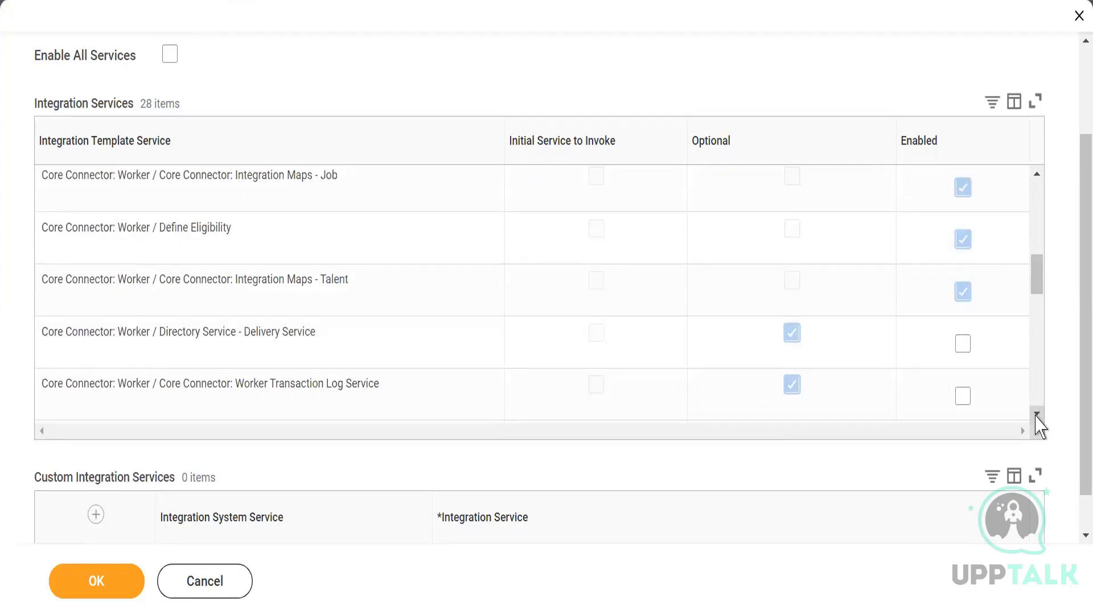
left_click(1035, 416)
left_click(1035, 415)
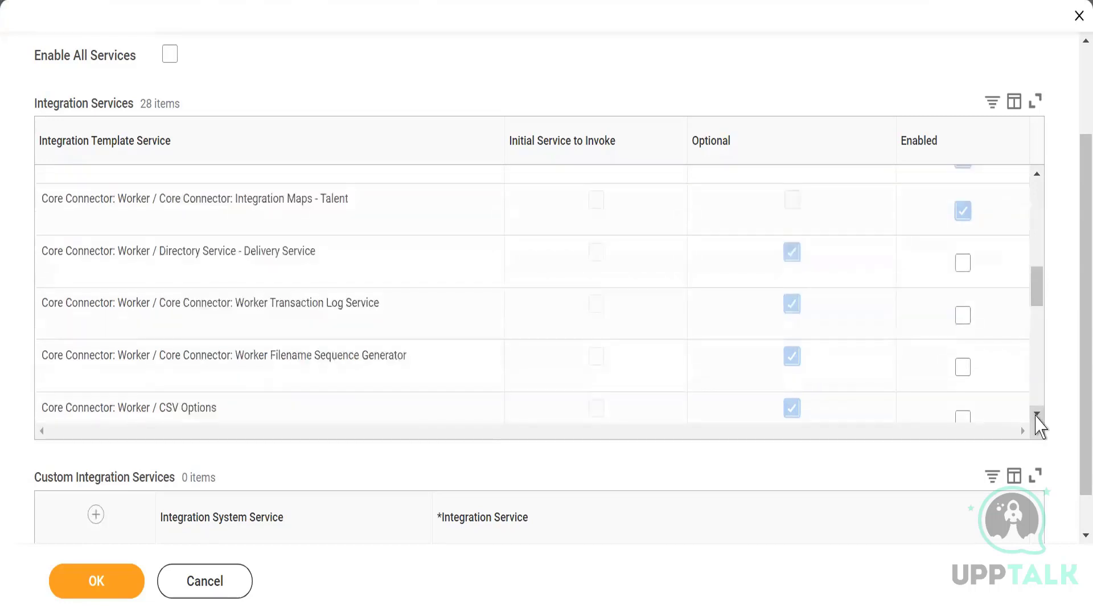
left_click(1036, 416)
left_click(1035, 415)
left_click(1036, 416)
left_click(1036, 415)
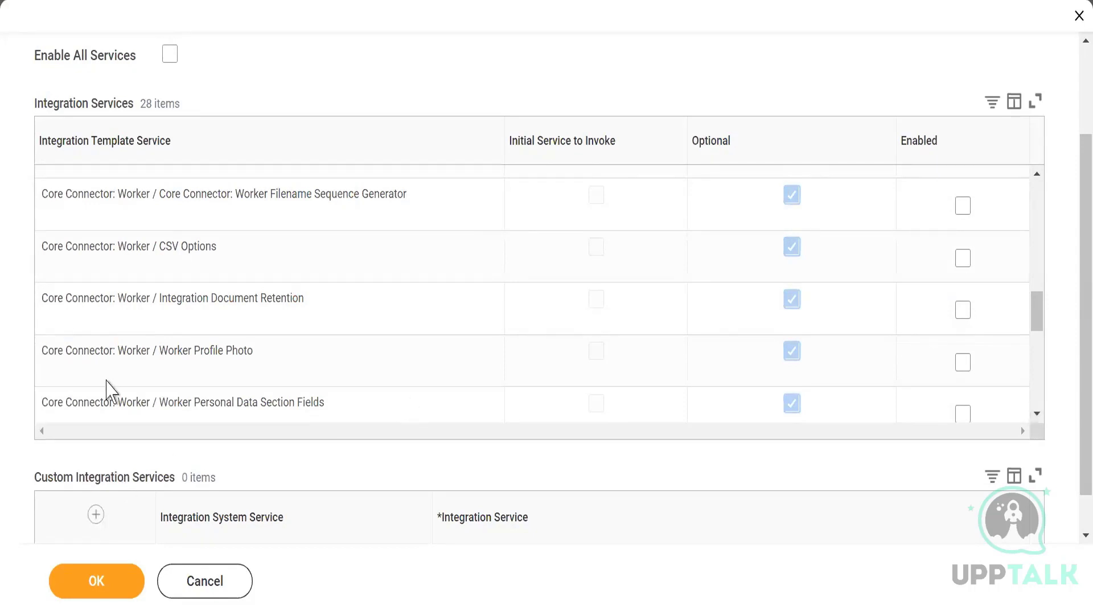
Step: Enable the Worker Profile Photo service and the Worker Personal Data, Status Data and Position Data Section Fields services
left_click_drag(155, 351, 258, 366)
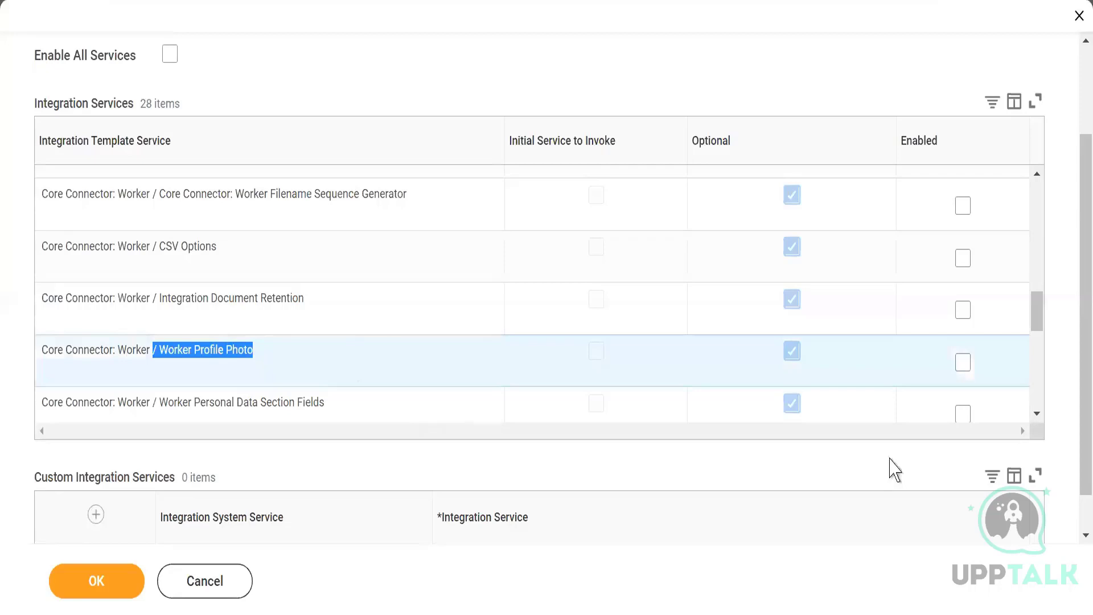
left_click(963, 362)
left_click(1036, 413)
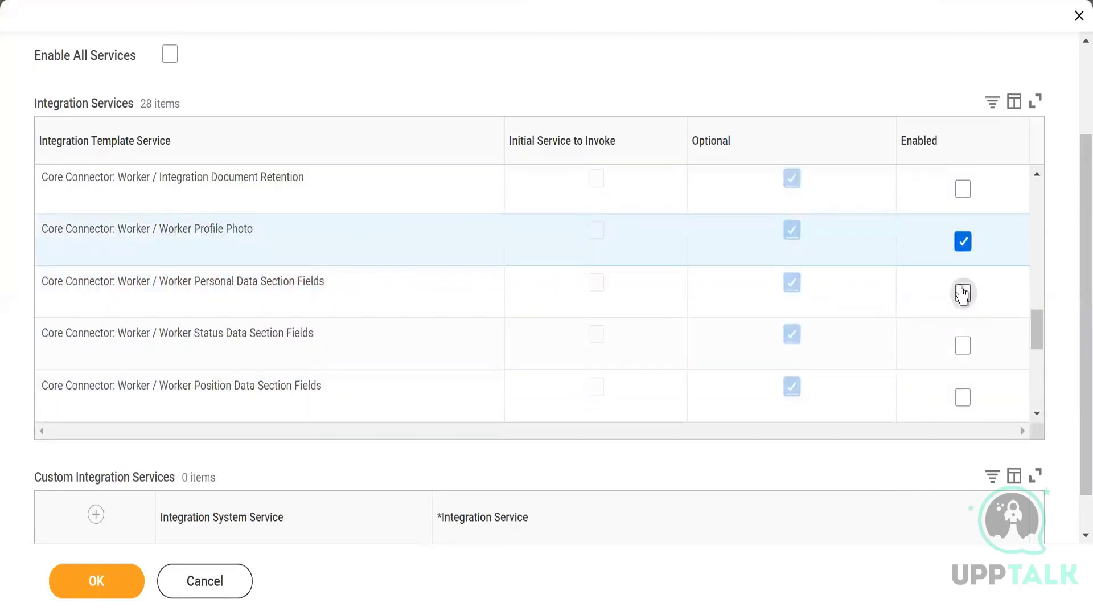
left_click(963, 293)
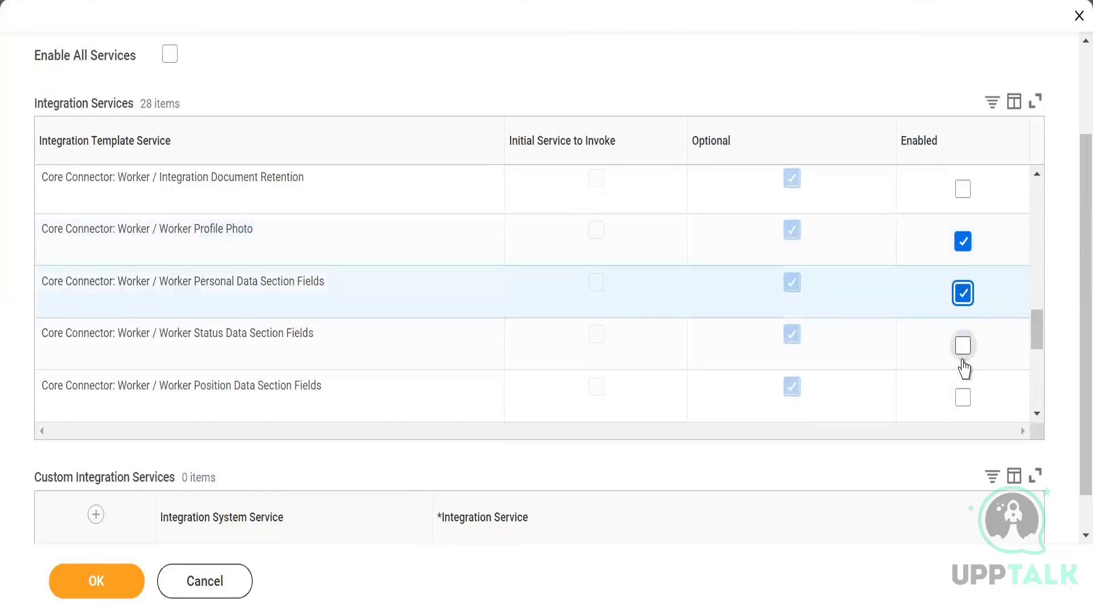
left_click(963, 352)
left_click(963, 396)
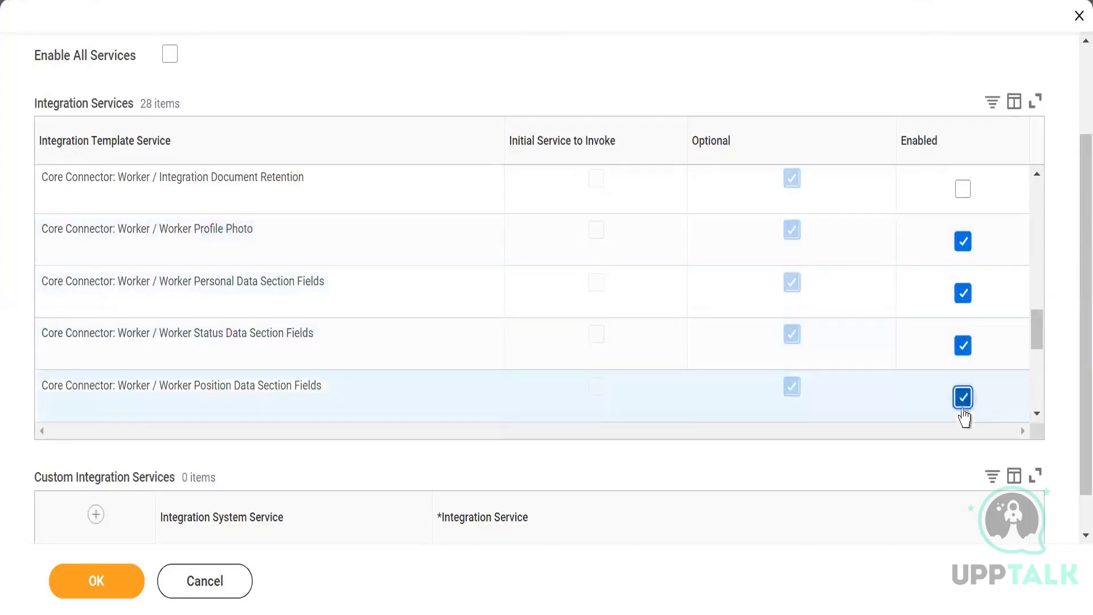
Step: Enable the Worker Contract Data, Leave of Absence Data and Compensation Data Section Fields services
scroll(1044, 420, "down", 3)
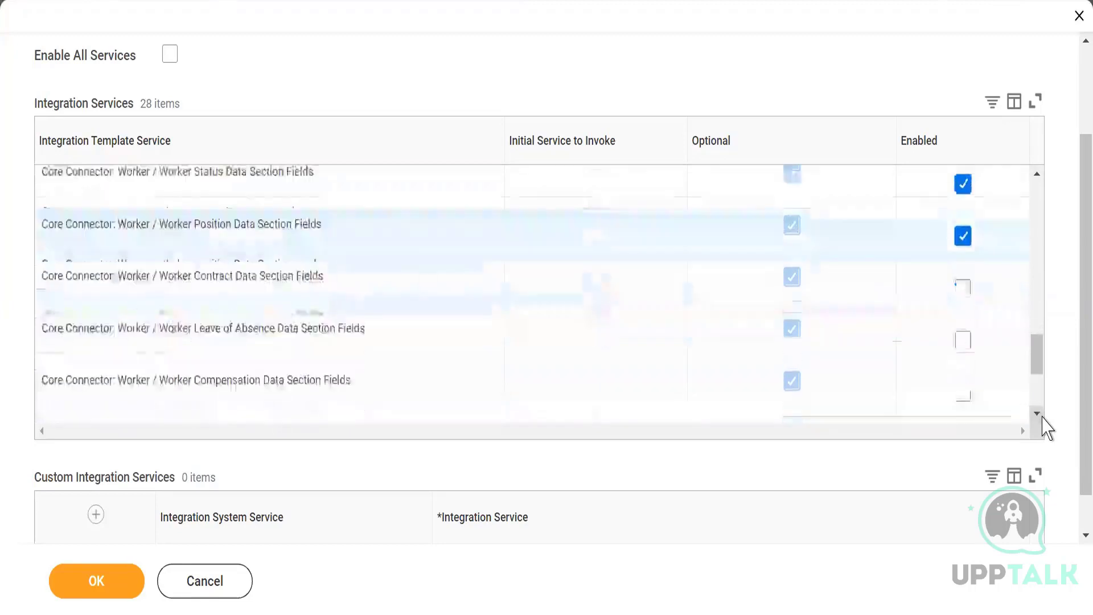
left_click(962, 289)
left_click(963, 341)
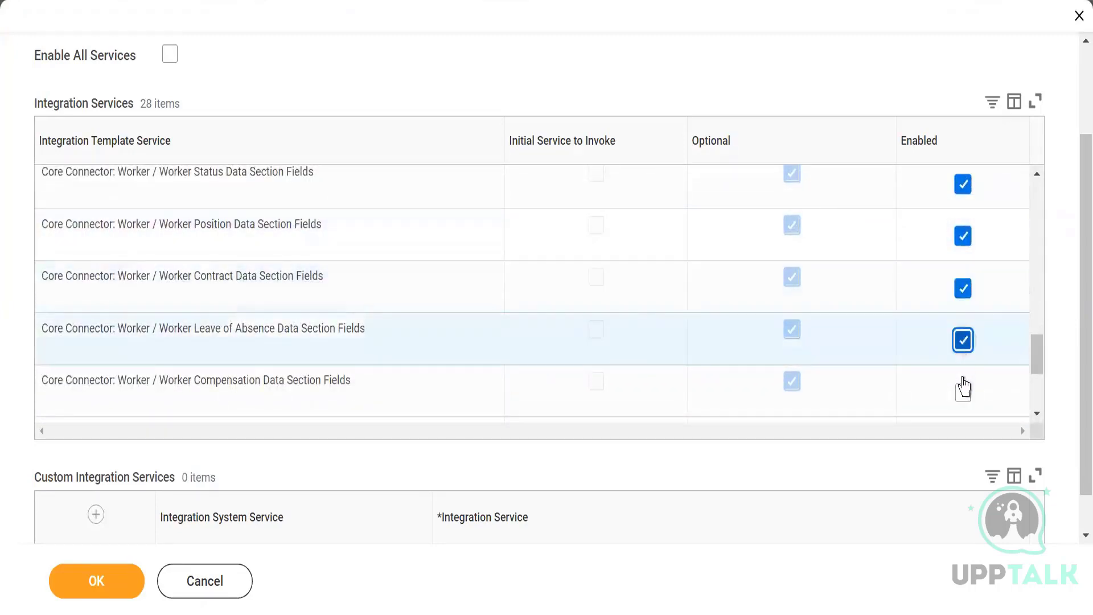
left_click(963, 393)
Step: Enable the Worker Identification Data, Related Person Data, Qualification Data and Transaction Log Data Section Fields services
scroll(1039, 419, "down", 2)
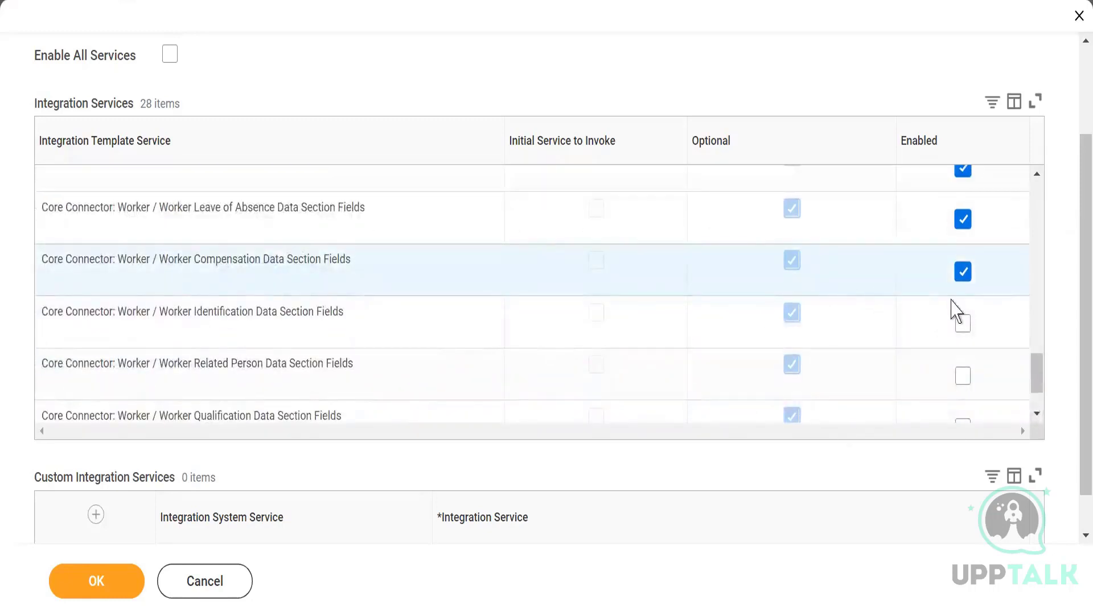
left_click(963, 322)
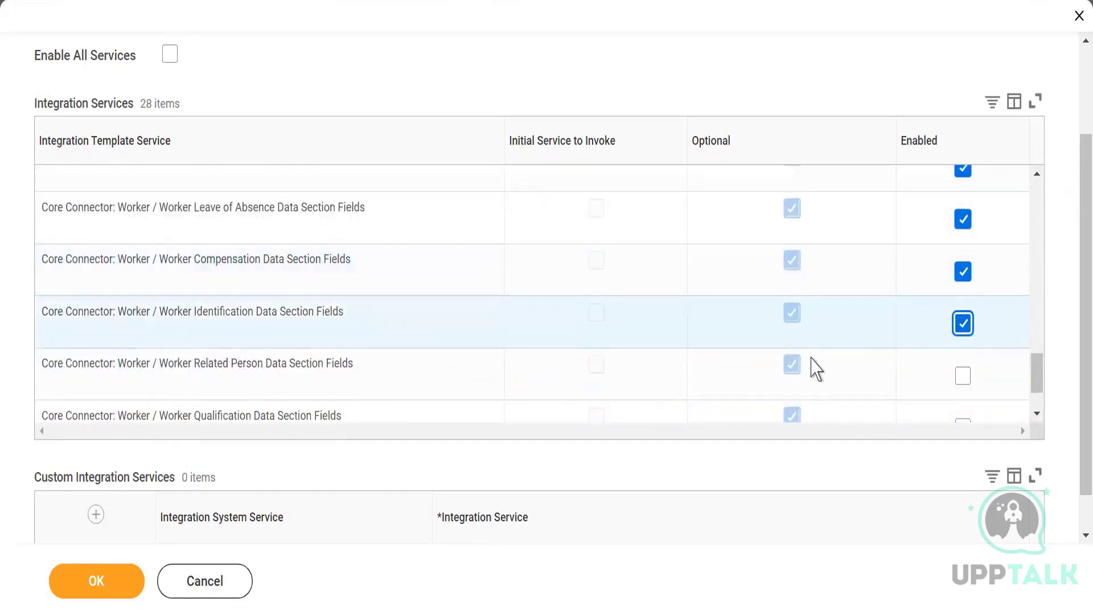
left_click(962, 378)
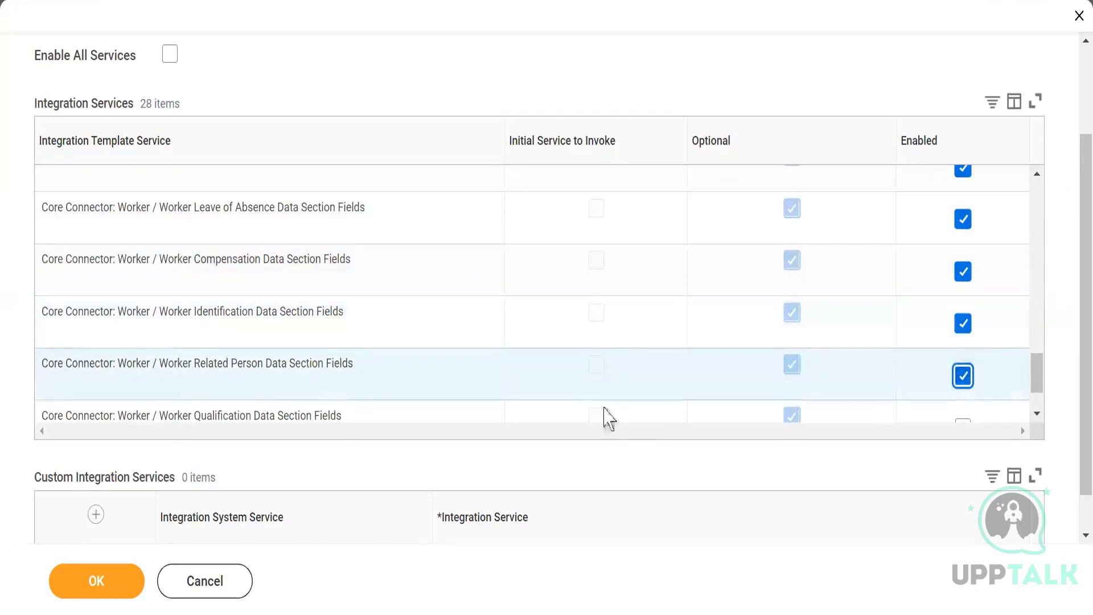
scroll(962, 426, "down", 2)
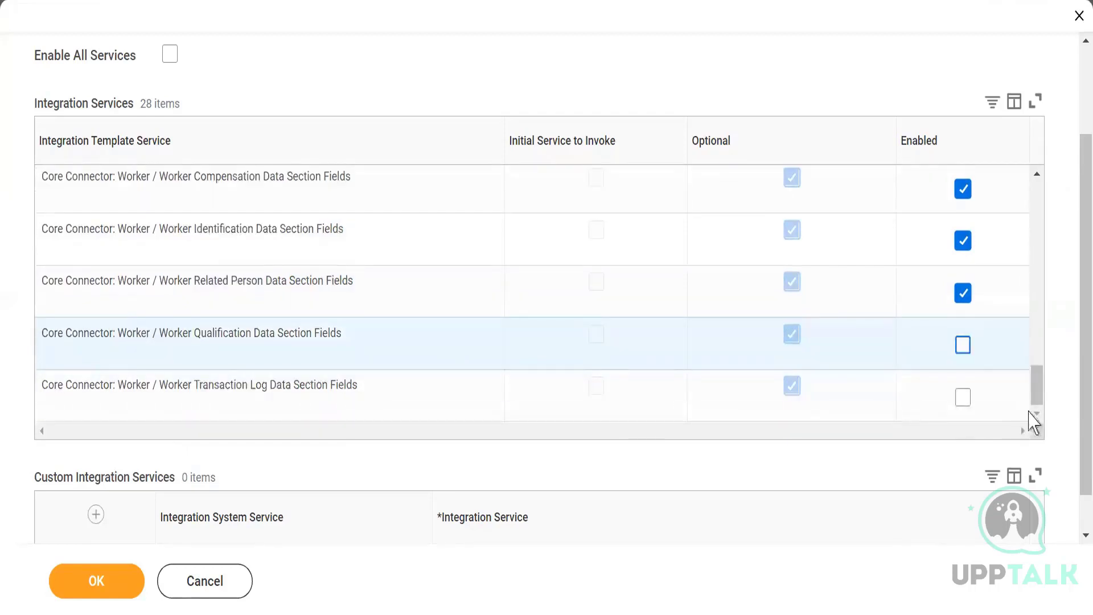
left_click(962, 344)
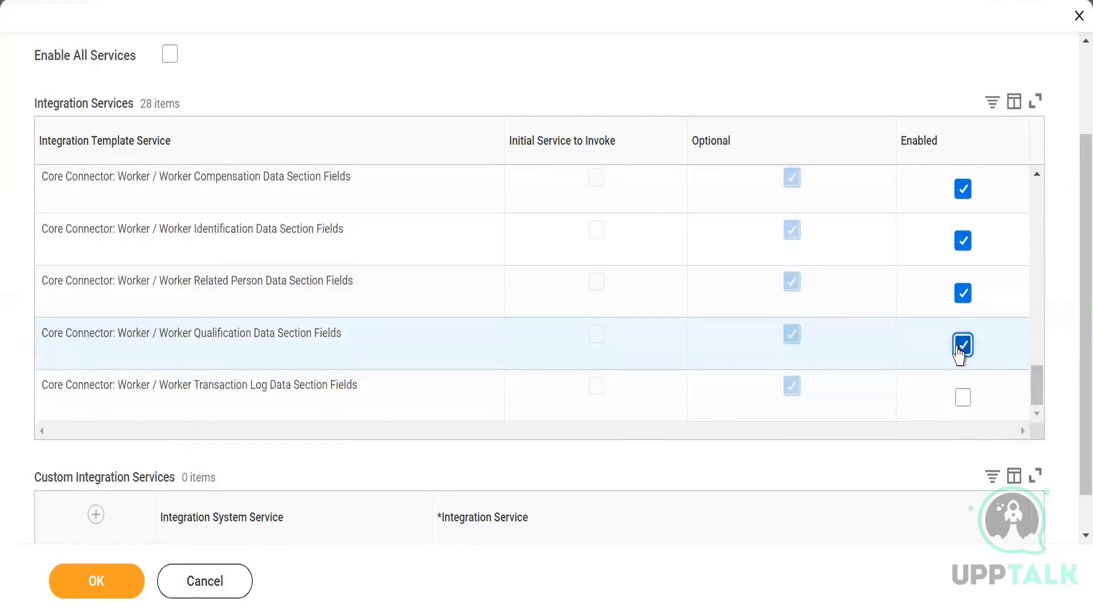
left_click(961, 400)
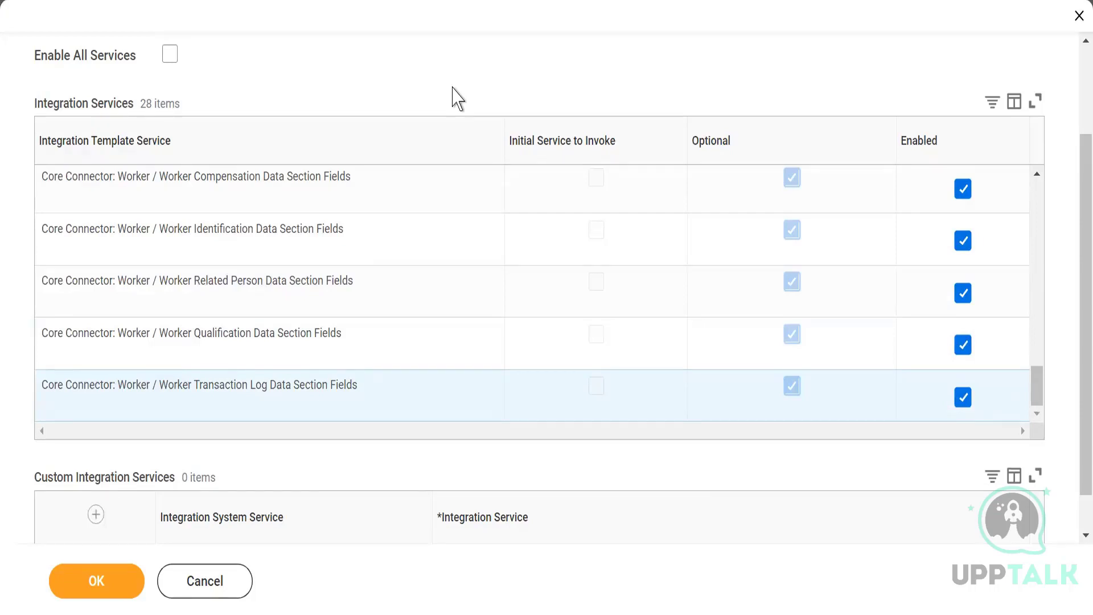
Step: Confirm the selection of integration services for the integration system
left_click(724, 514)
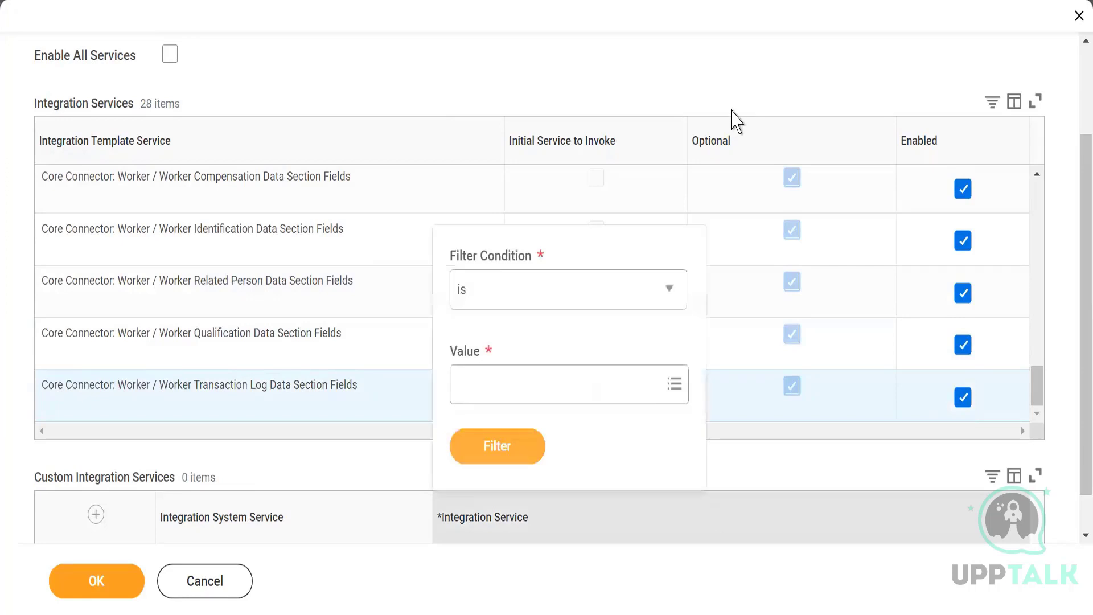
left_click(635, 77)
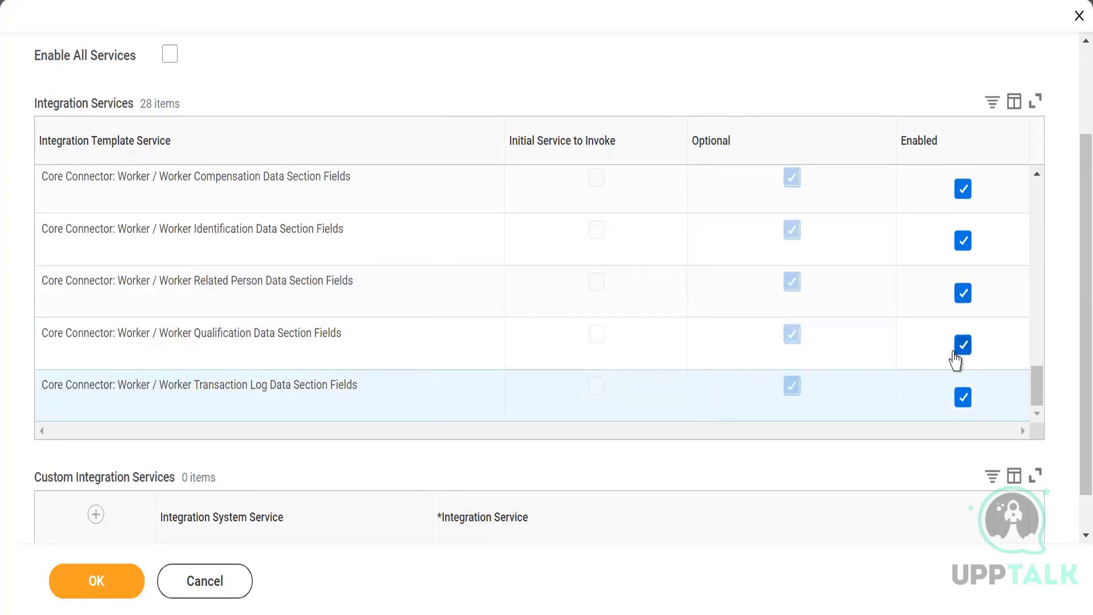
left_click(84, 597)
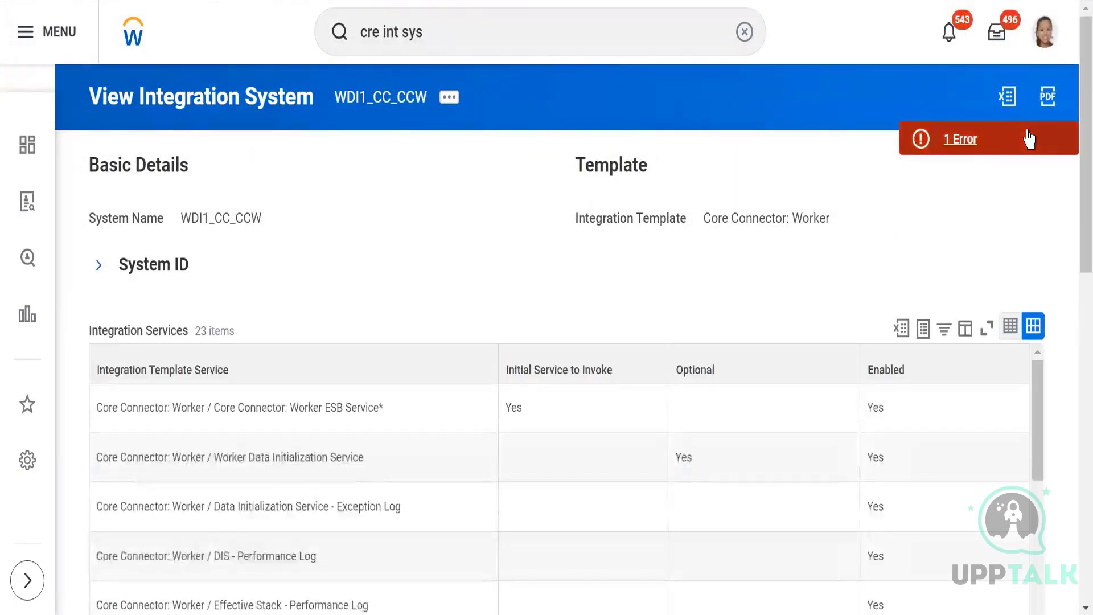
Step: Read the details of the page error on the WDI1_CC_CCW integration system and close them
left_click(1029, 139)
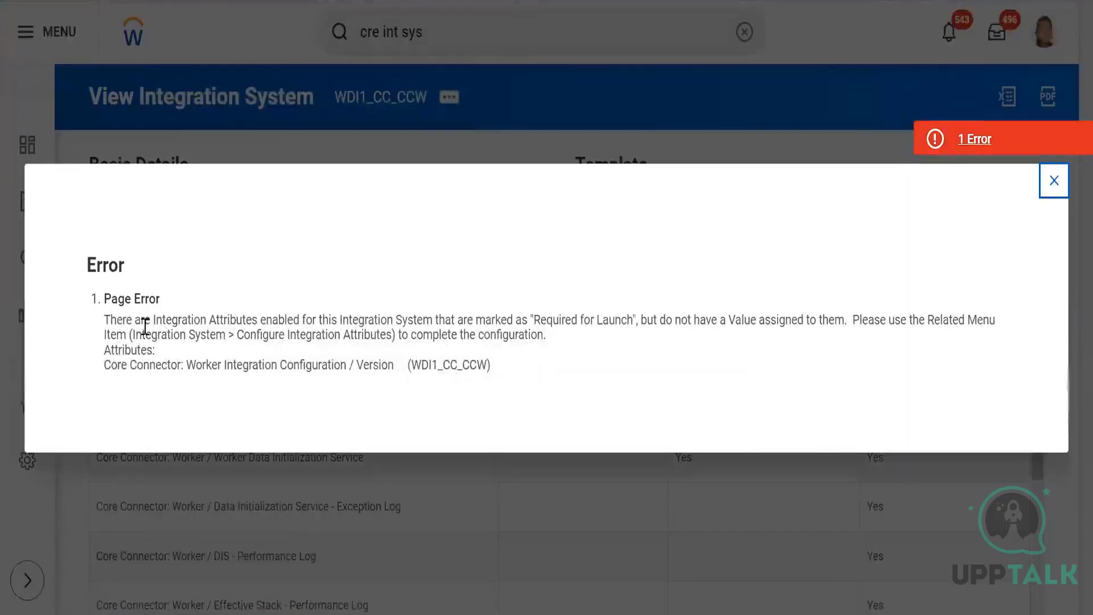
left_click_drag(144, 320, 677, 315)
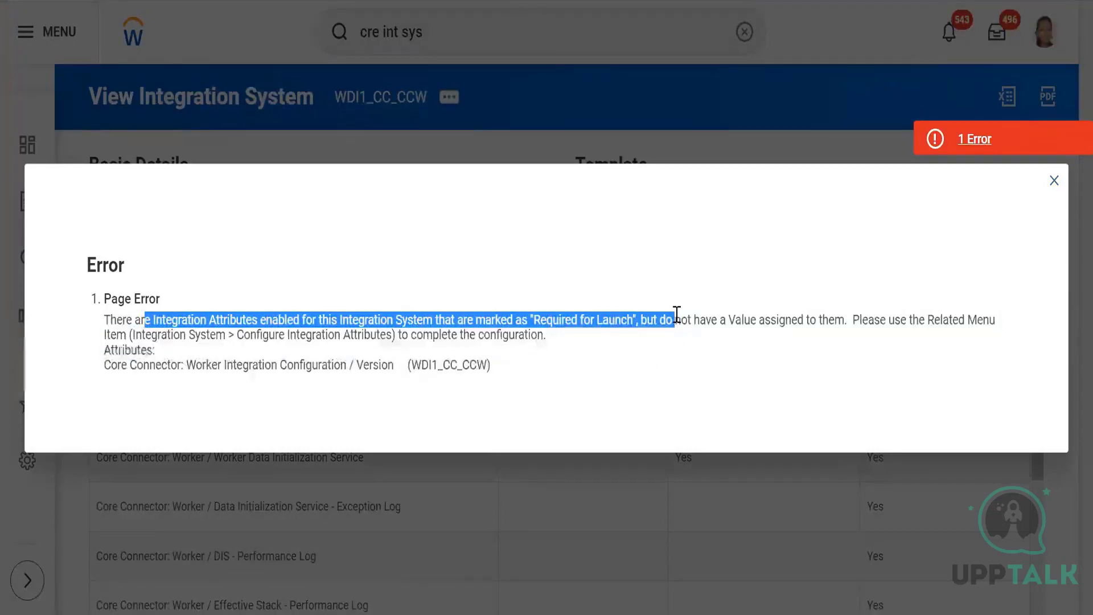
left_click(1055, 183)
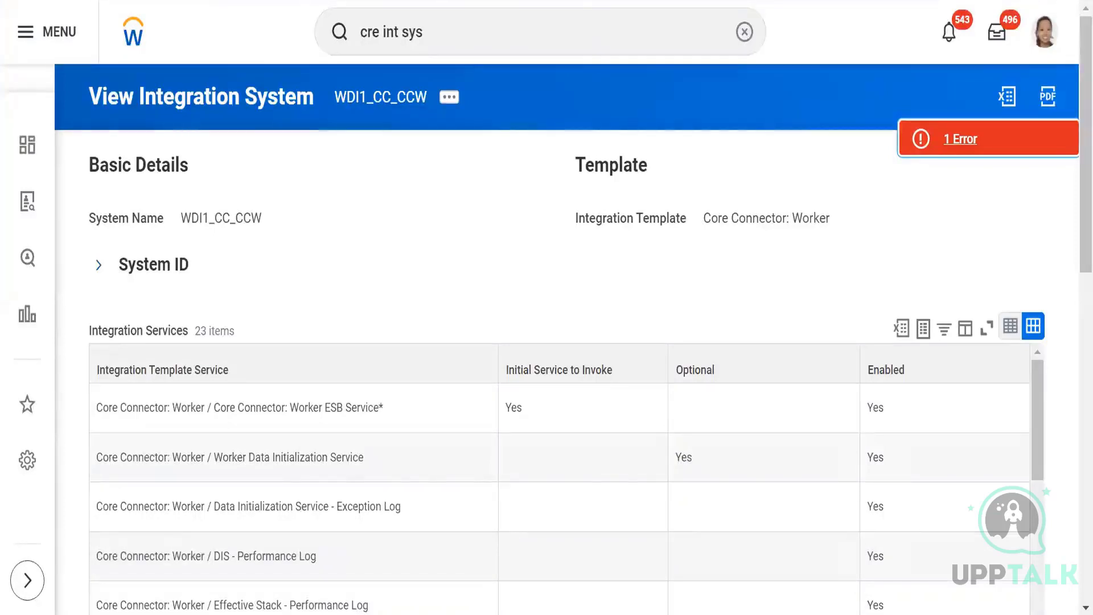
Step: Switch to the Core-Connector Integration document in Word and review steps 1 to 3 of the process of building a core connector
key("alt+Tab")
left_click(424, 385)
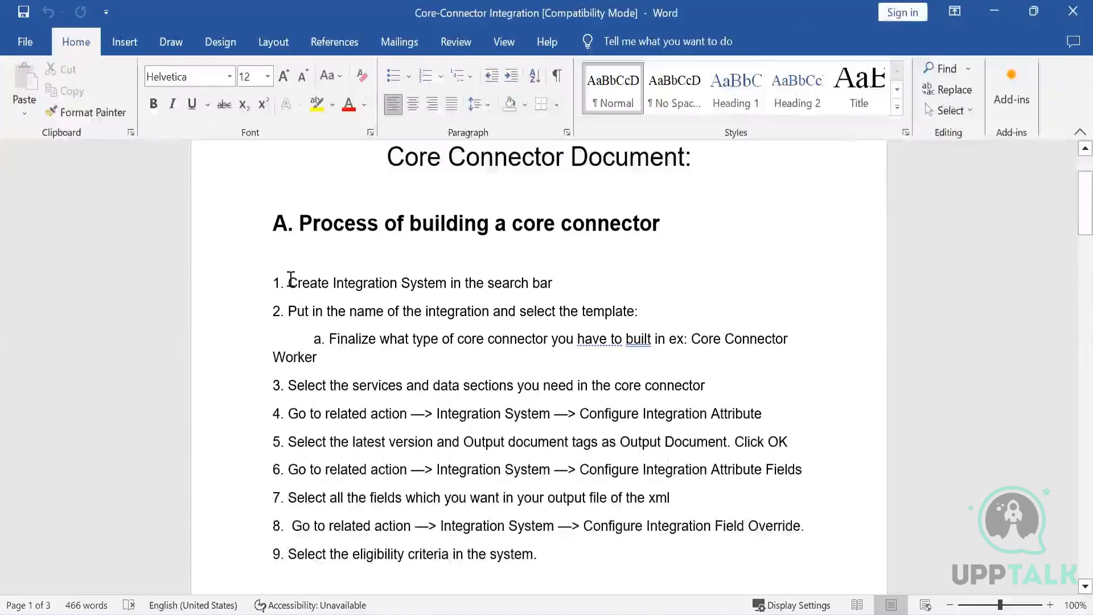
left_click_drag(288, 282, 578, 286)
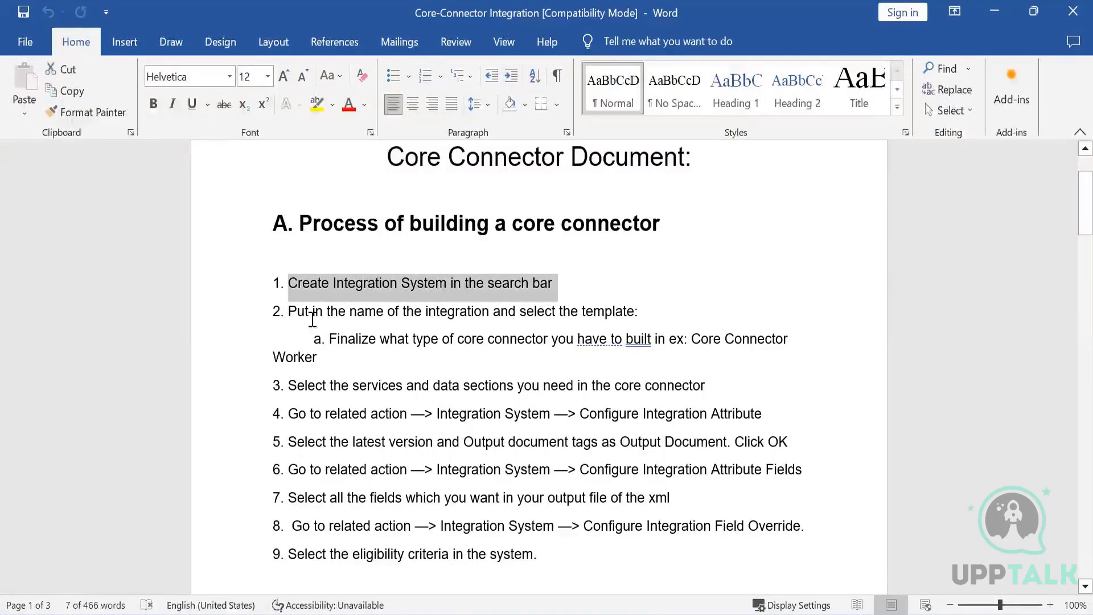
left_click_drag(312, 314, 658, 308)
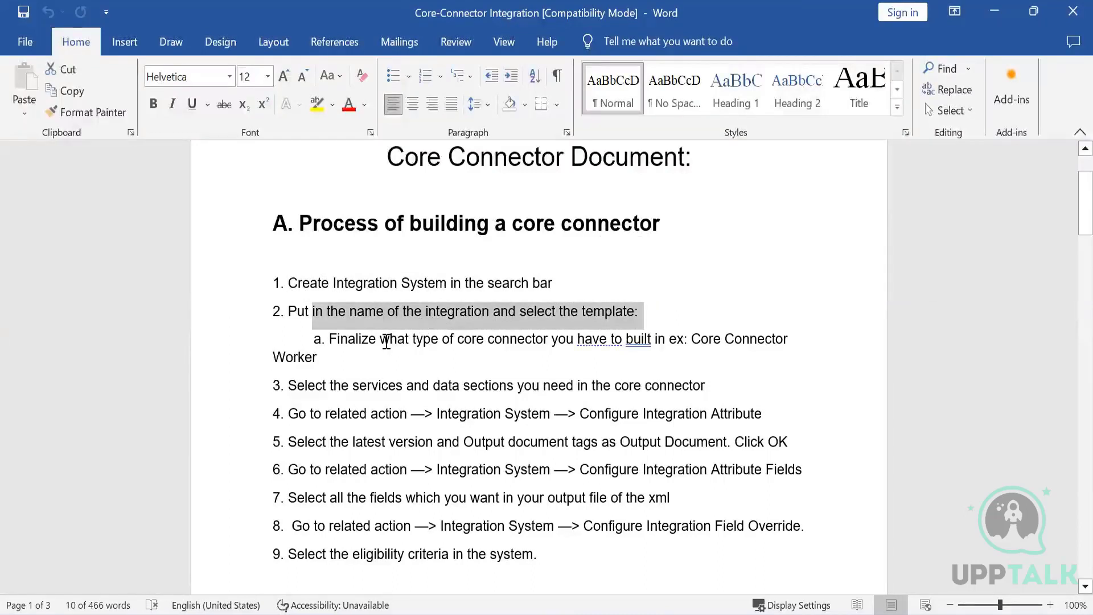
left_click_drag(578, 340, 822, 360)
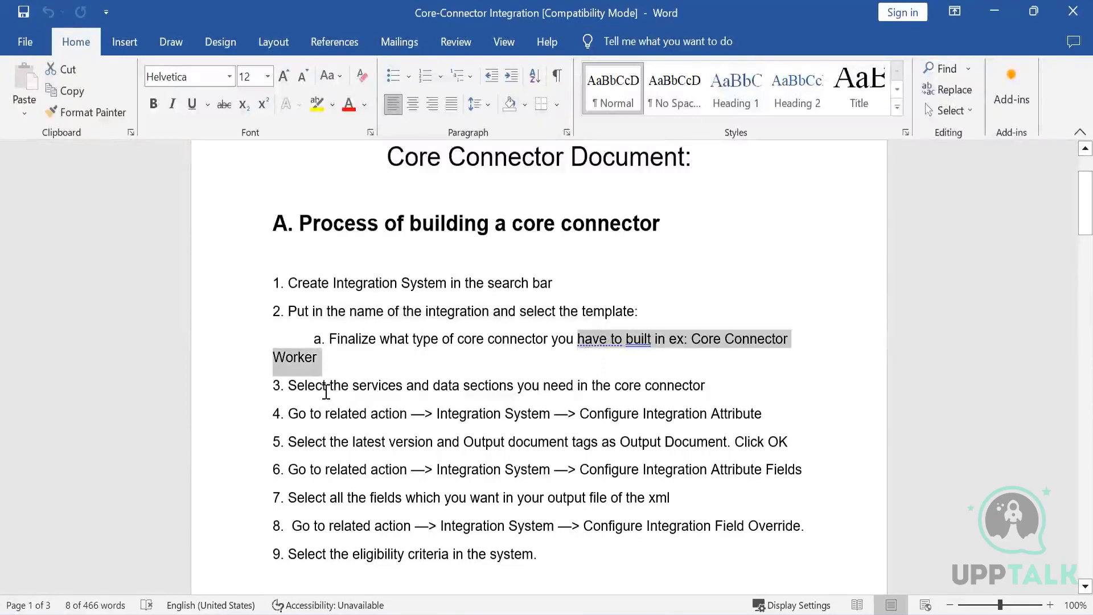
left_click_drag(326, 392, 713, 383)
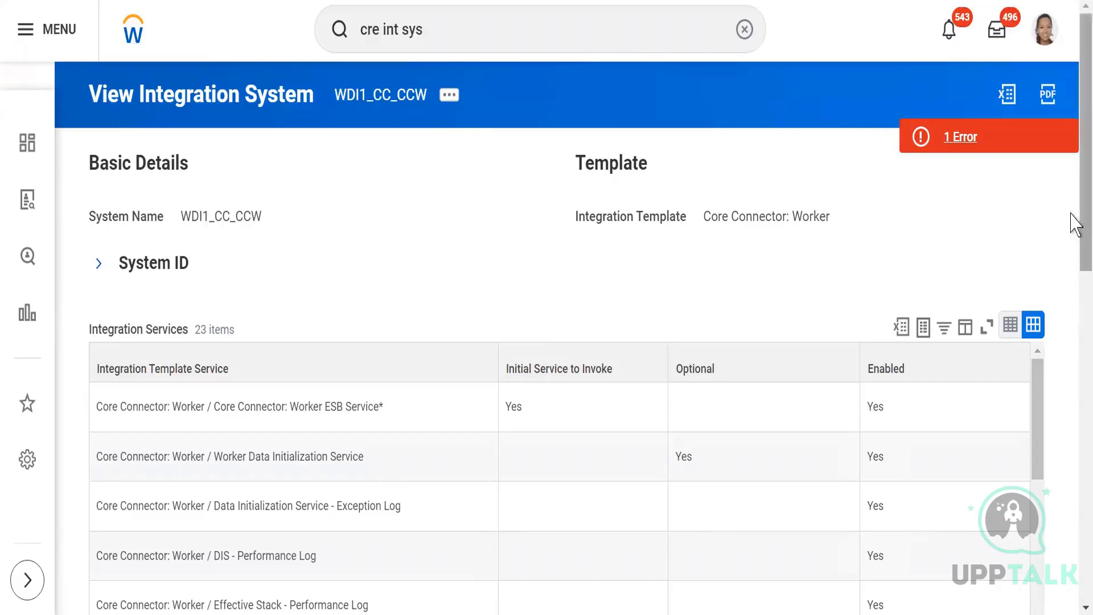
Step: Review the enabled integration services of WDI1_CC_CCW in Workday, down to the worker data section fields
left_click_drag(1075, 224, 1074, 310)
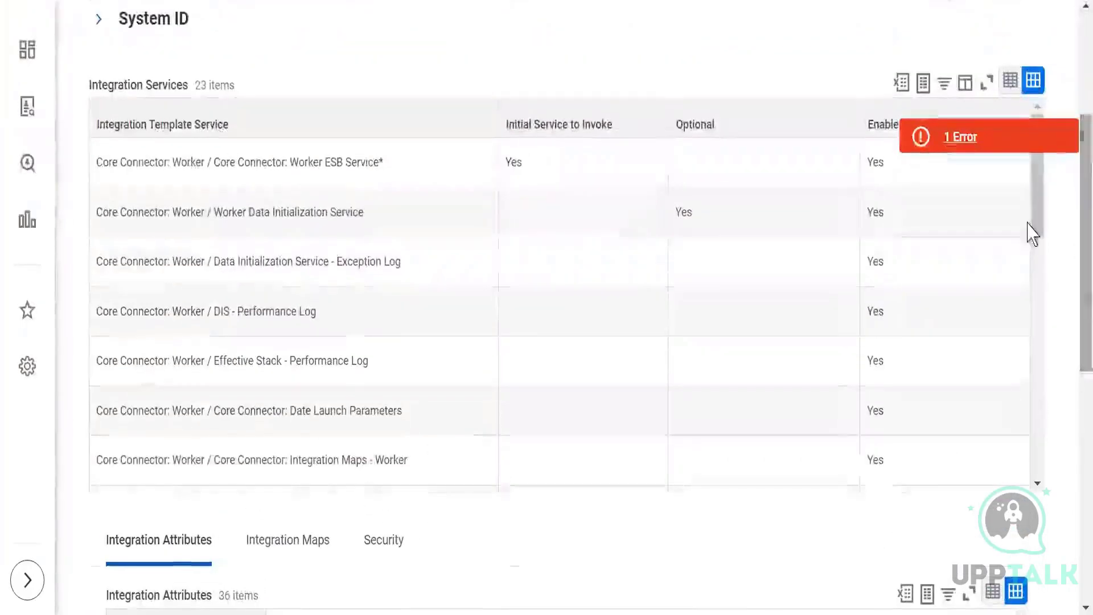
left_click_drag(1044, 207, 1054, 366)
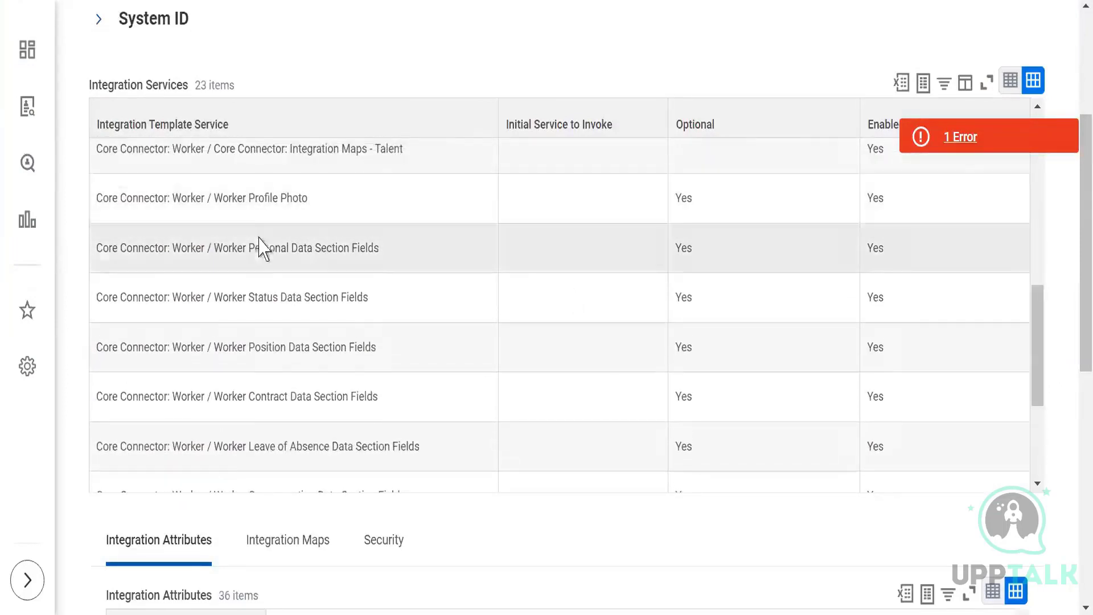
Step: Review the remaining worker data section field services, from personal to transaction log data, and the integration attributes listed below them
left_click_drag(260, 239, 313, 279)
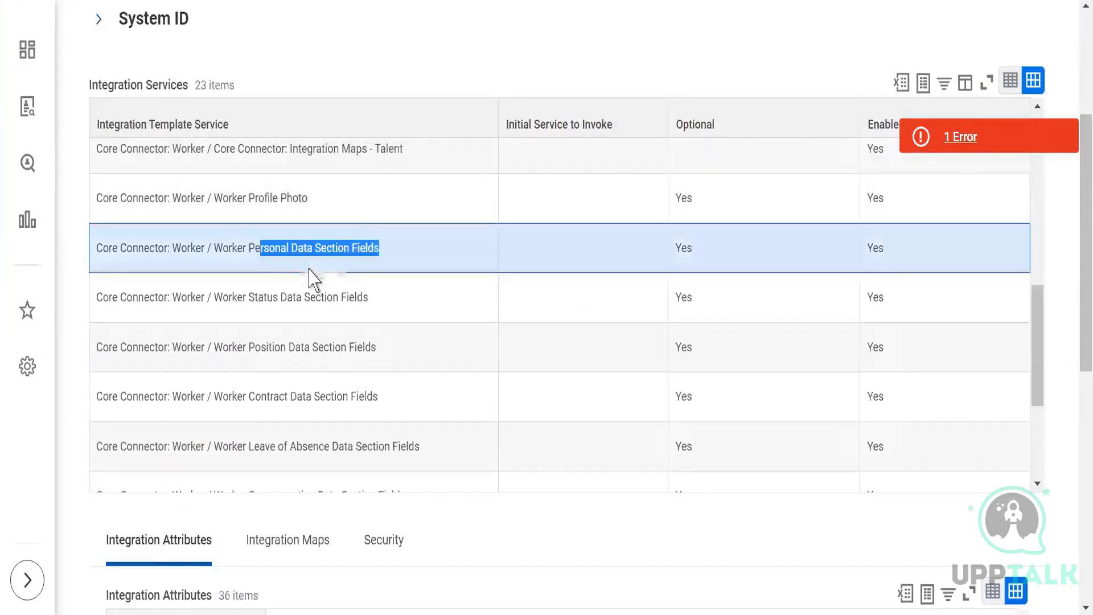
left_click(252, 305)
left_click_drag(254, 346, 295, 403)
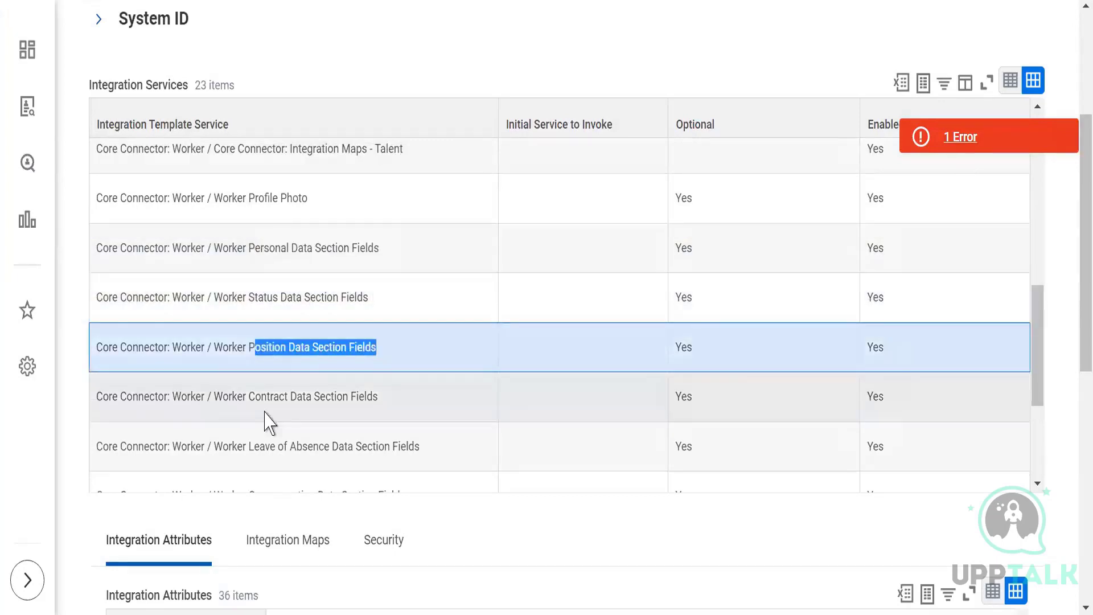
left_click(312, 418)
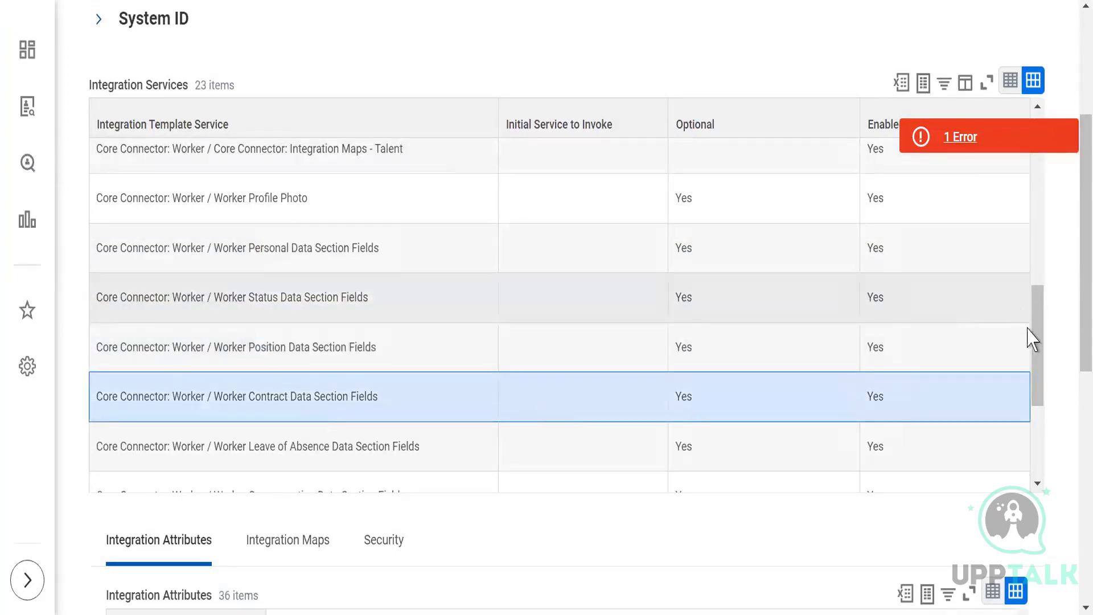
scroll(1041, 423, "down", 4)
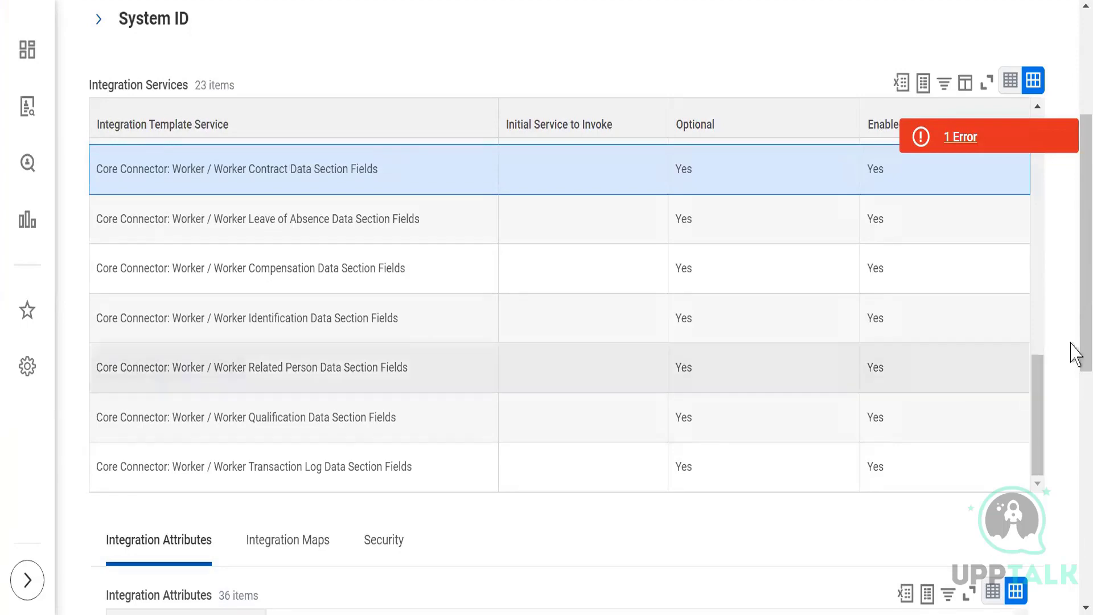
scroll(1075, 448, "down", 2)
scroll(1075, 448, "down", 3)
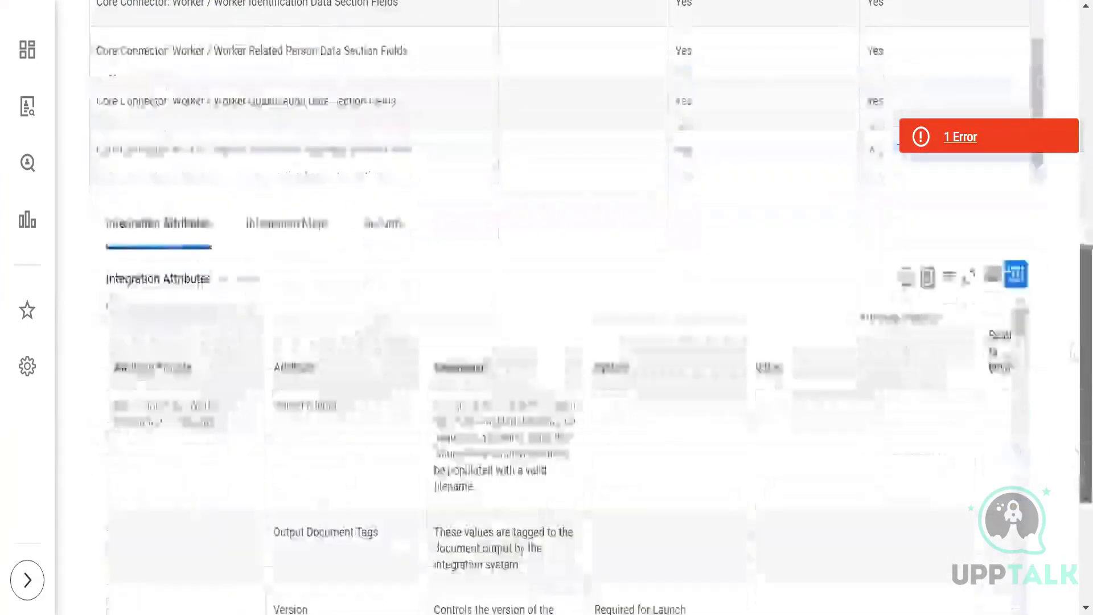
scroll(1074, 214, "up", 10)
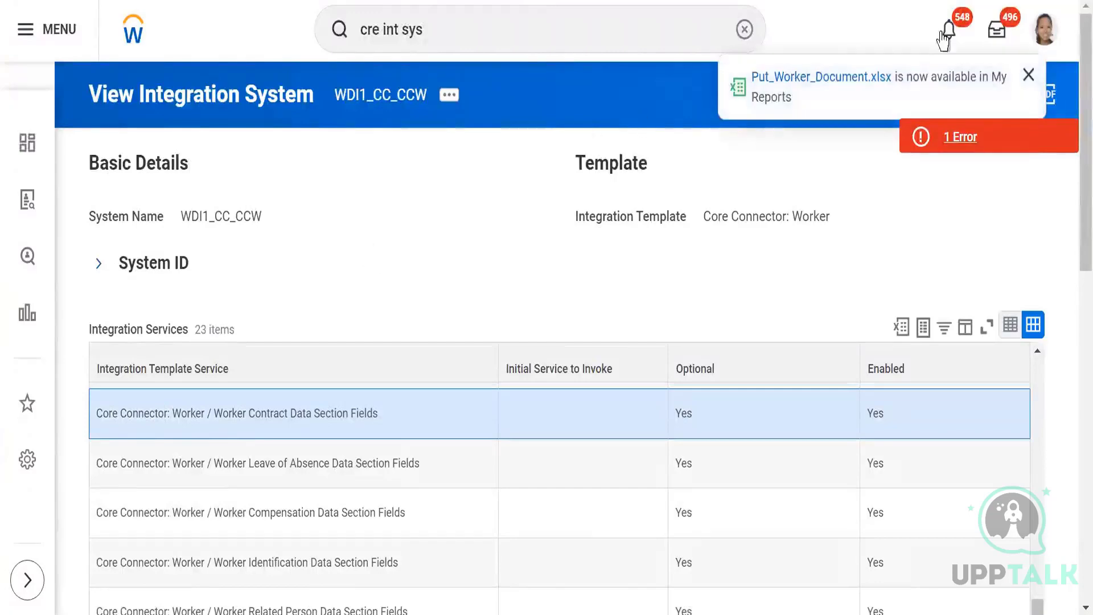
Step: Dismiss the report notification and open the integration attributes configuration for the WDI1_CC_CCW integration system
left_click(1029, 75)
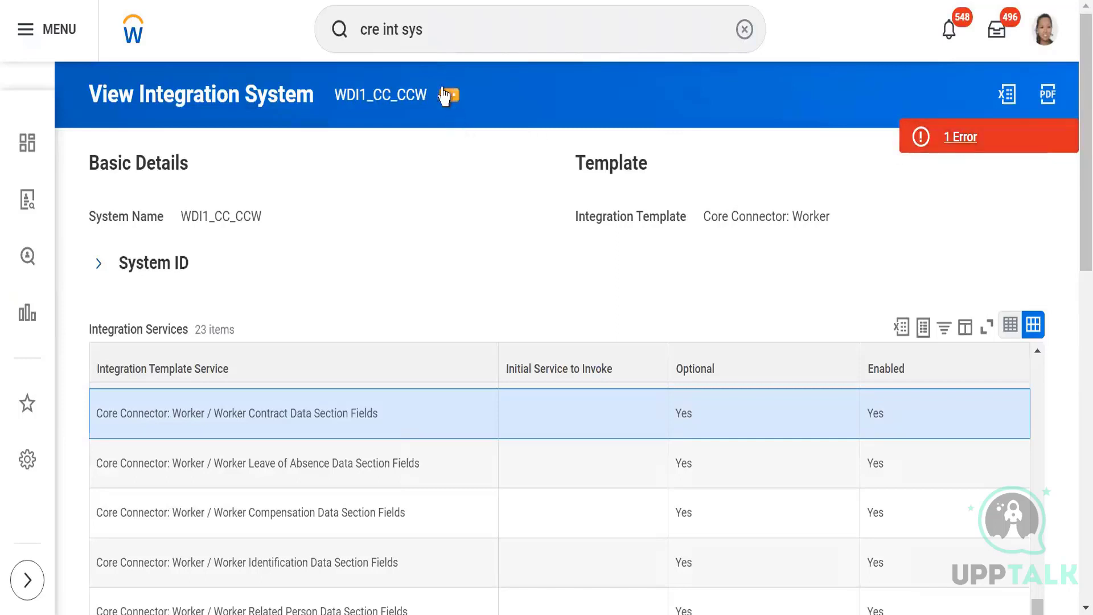
left_click(447, 101)
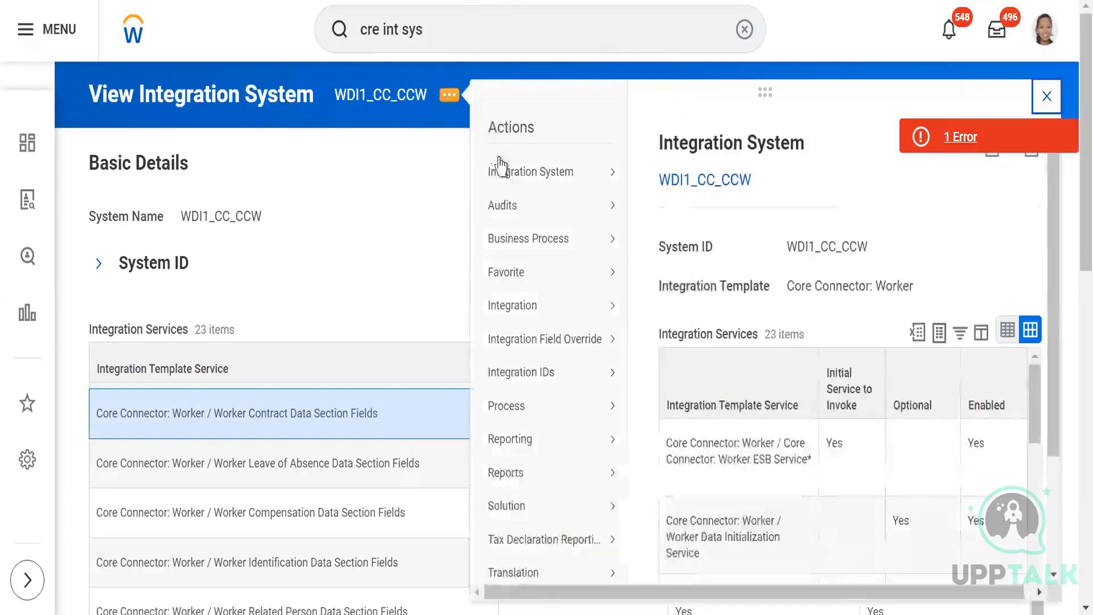
mouse_move(513, 179)
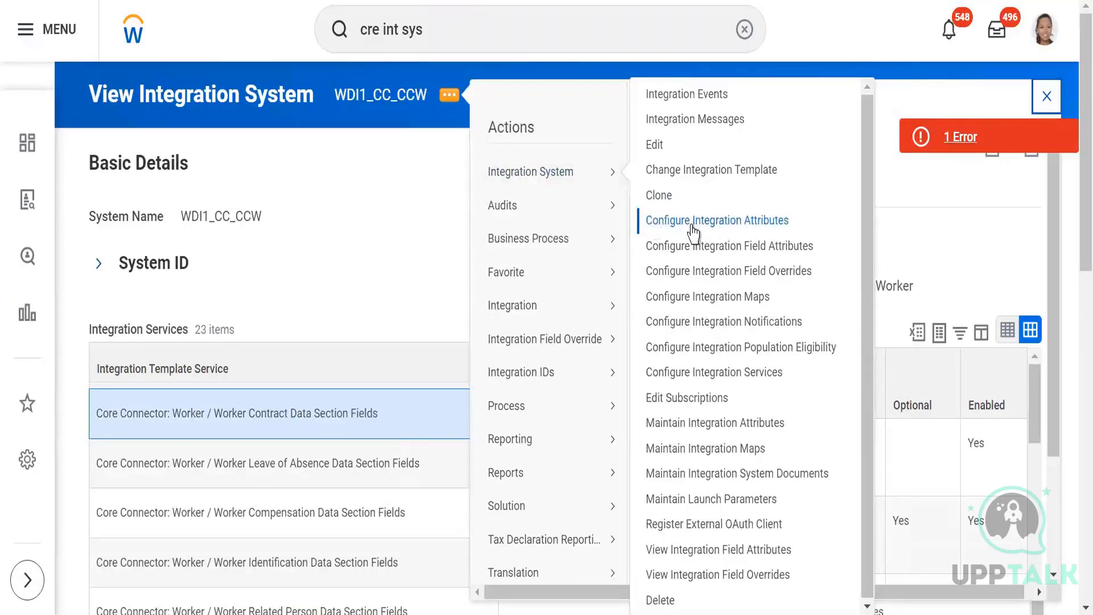
left_click(667, 220)
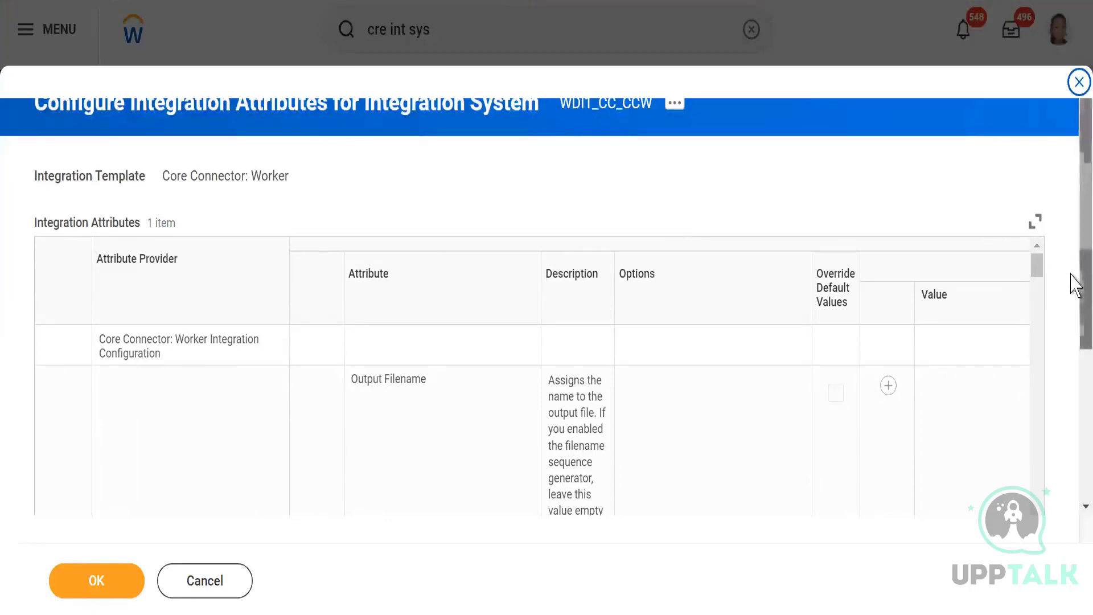
Step: Add a value row to the Output Document Tags attribute, search for "output document" and select the Output document tag
scroll(1075, 393, "down", 2)
scroll(1075, 347, "down", 2)
scroll(1073, 285, "up", 3)
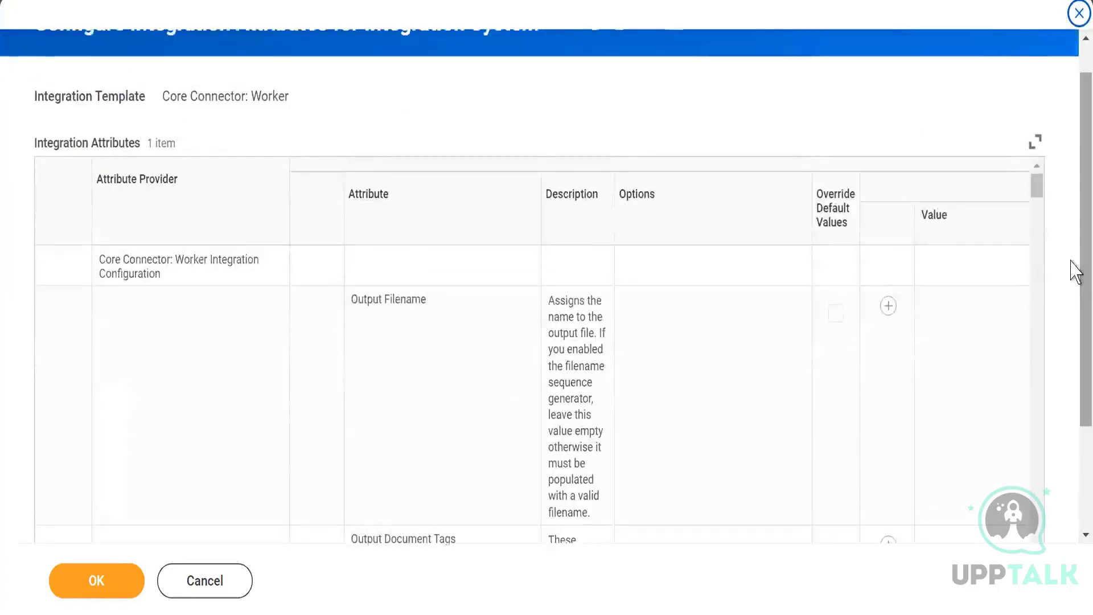
scroll(1073, 318, "down", 3)
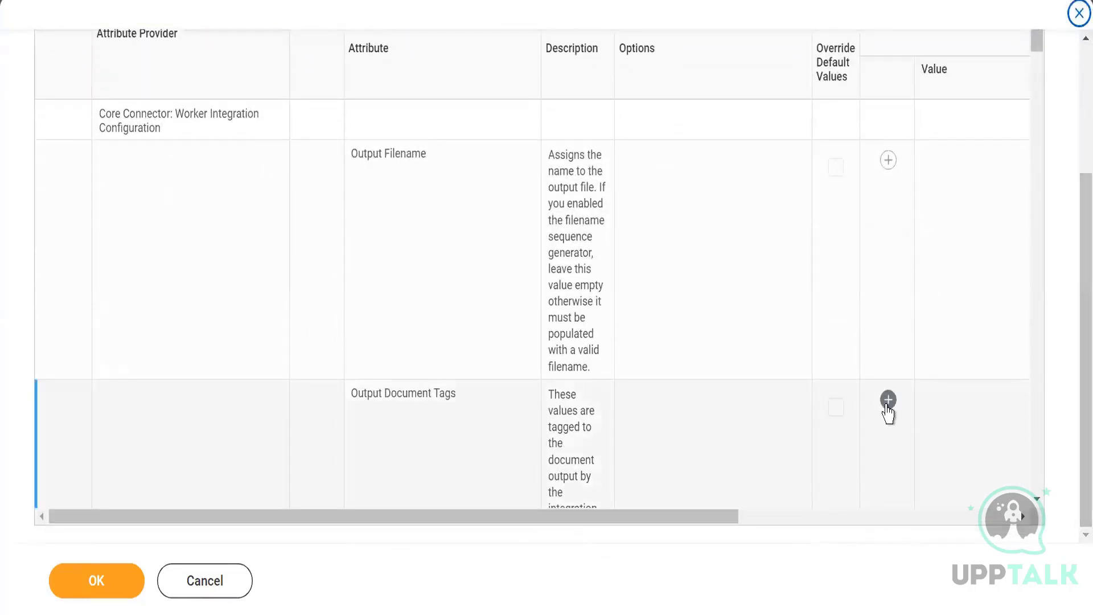
left_click(887, 400)
left_click_drag(722, 518, 829, 518)
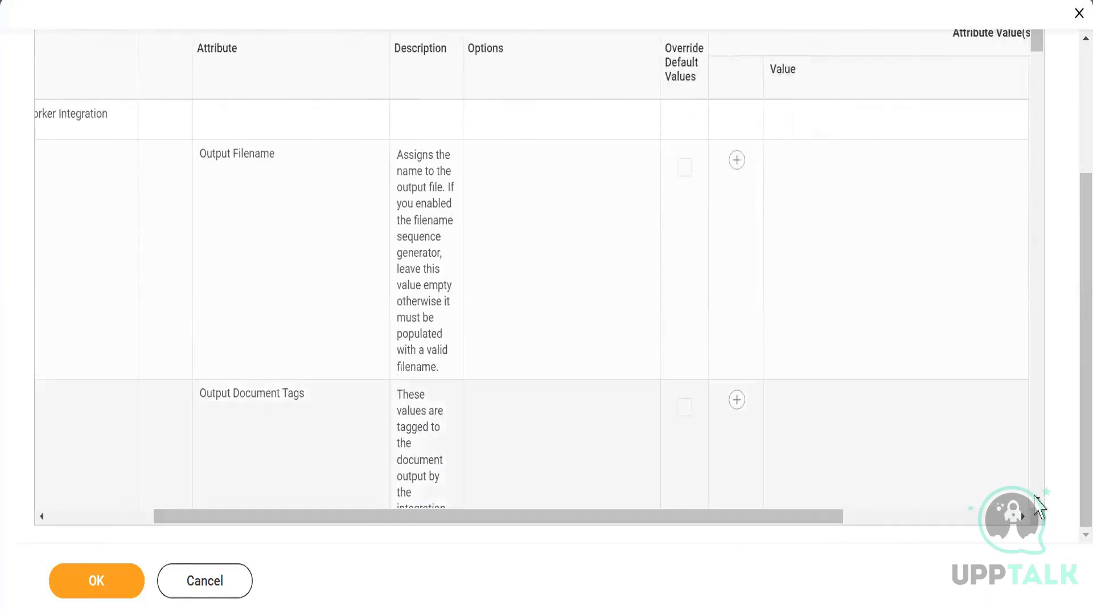
scroll(1042, 504, "down", 2)
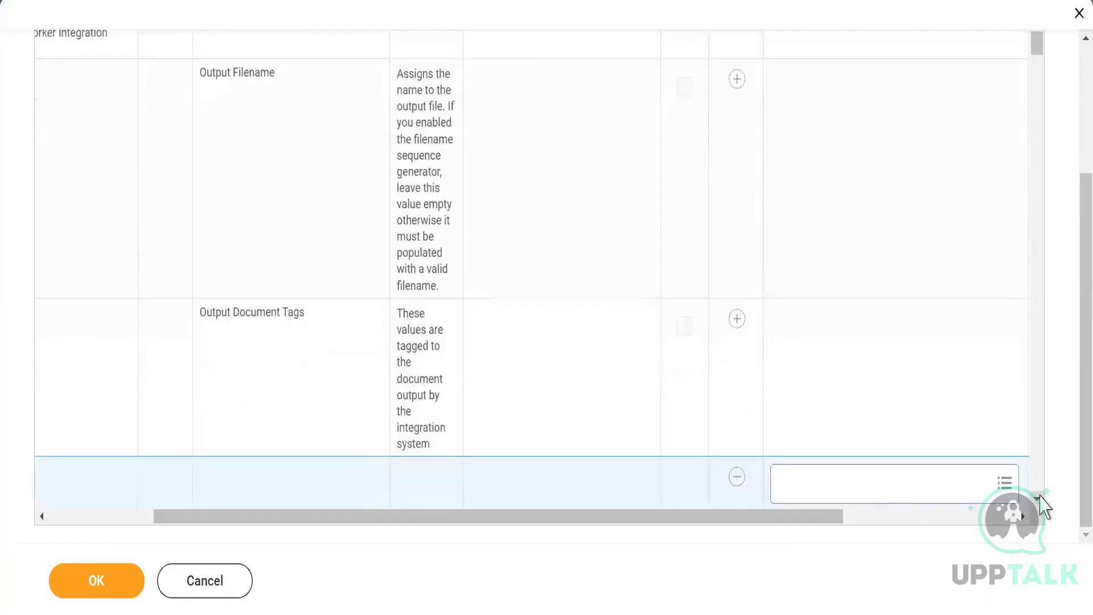
left_click(852, 488)
type("o")
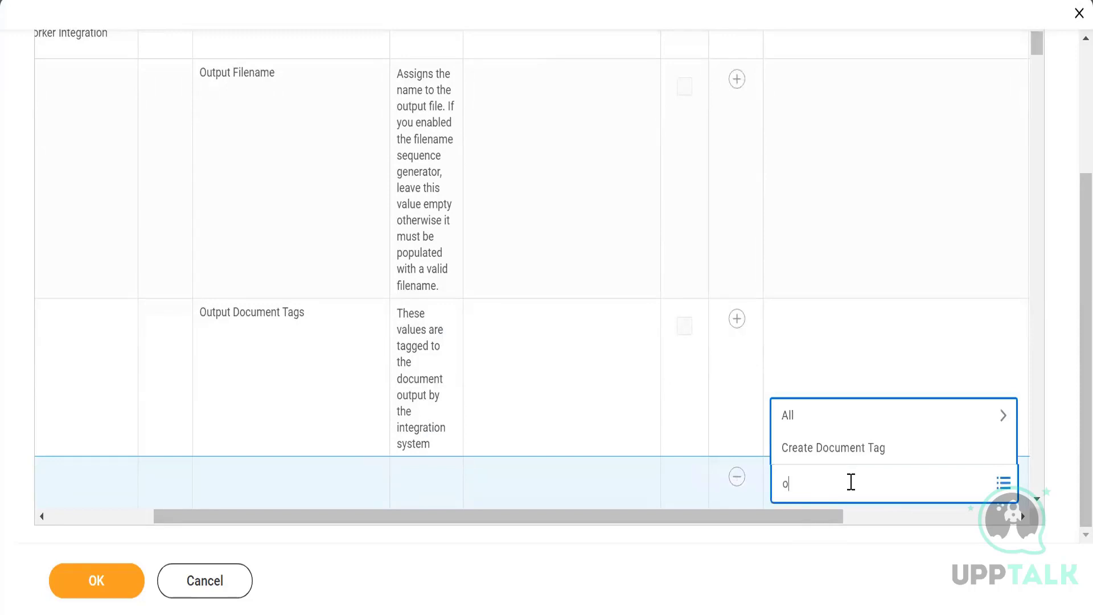
type("utput document")
key("Return")
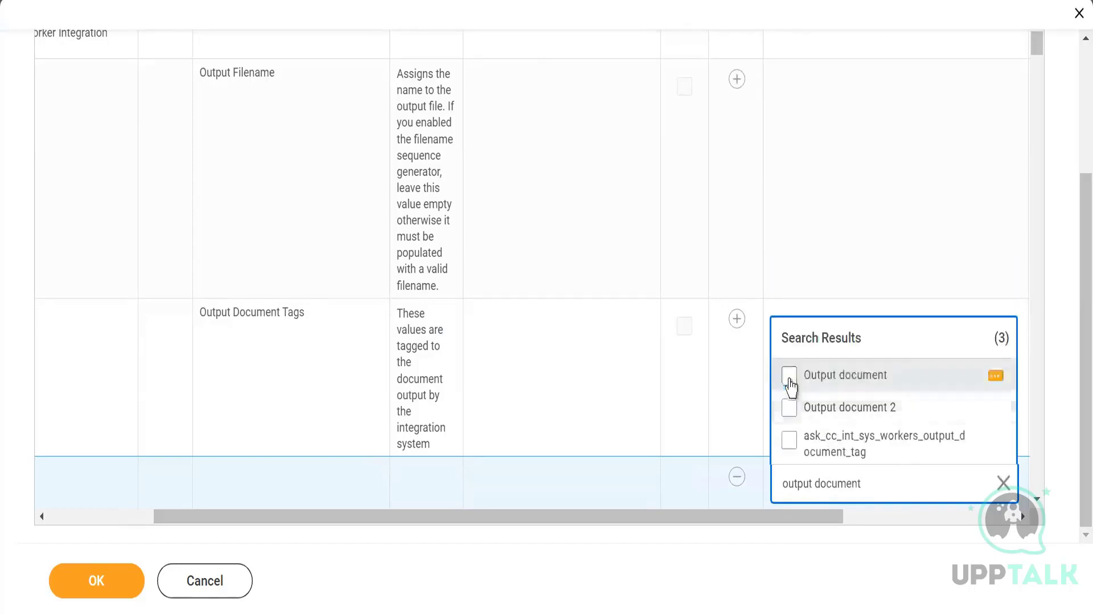
left_click(789, 376)
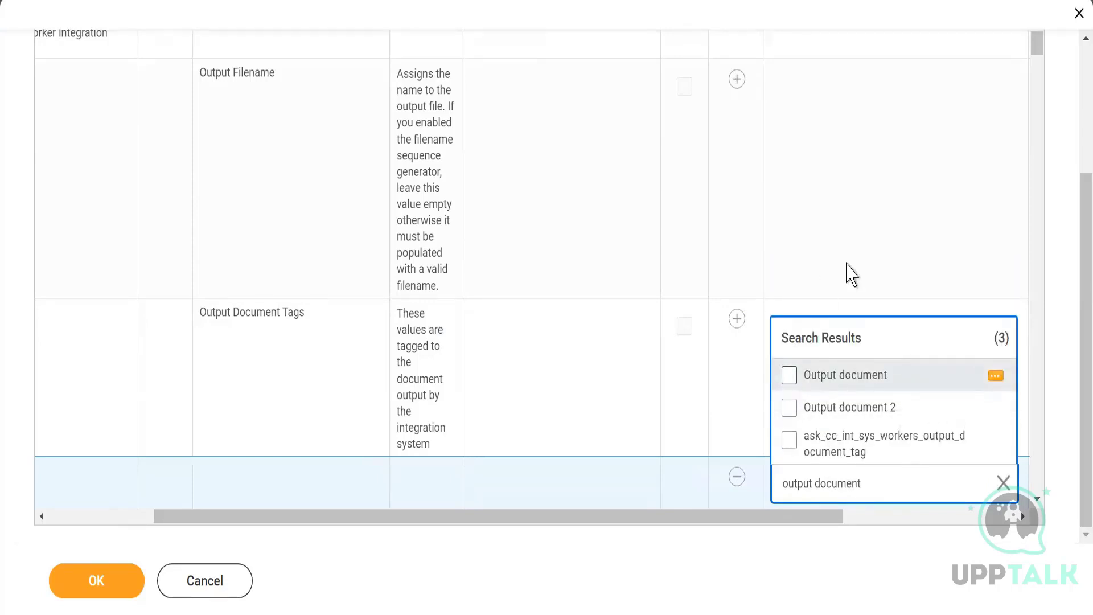
left_click(868, 265)
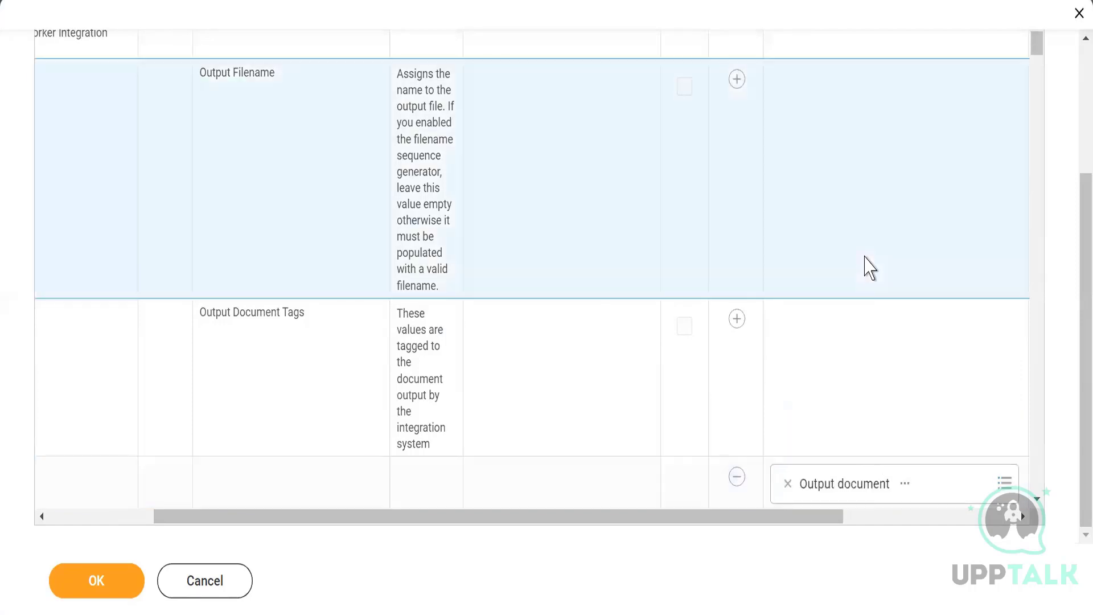
Step: Add a value row to the Version attribute and set the output file version to 40.0
scroll(1037, 508, "down", 2)
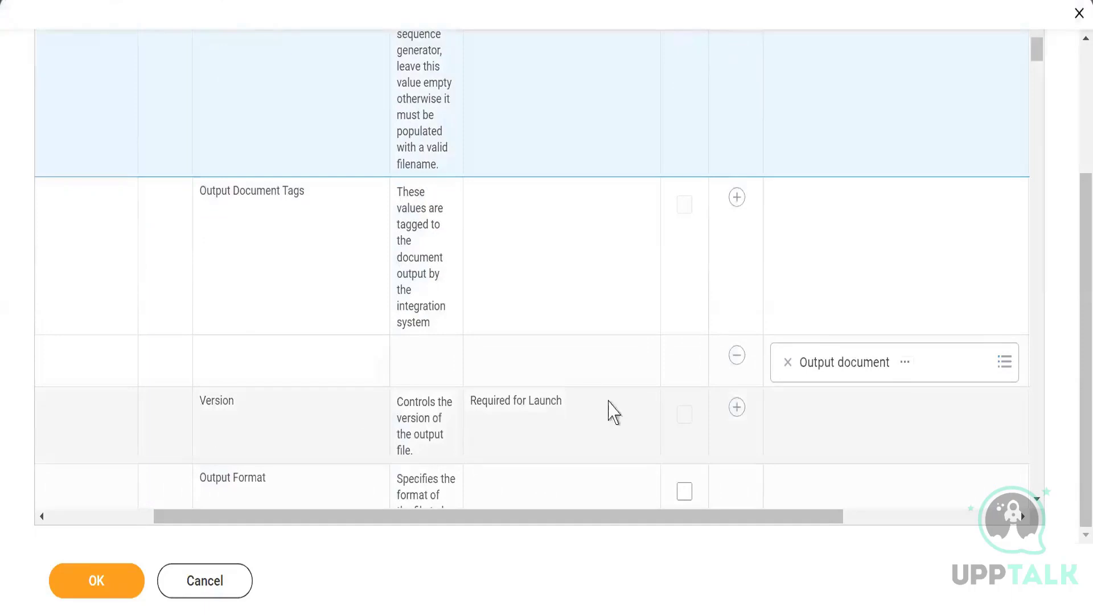
left_click(737, 408)
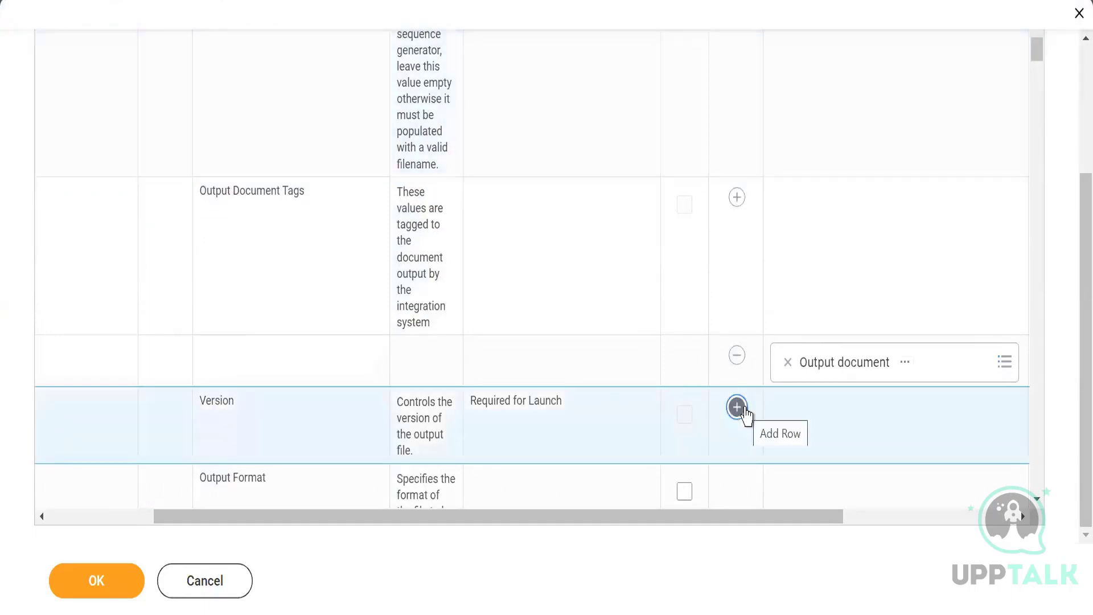
left_click(738, 408)
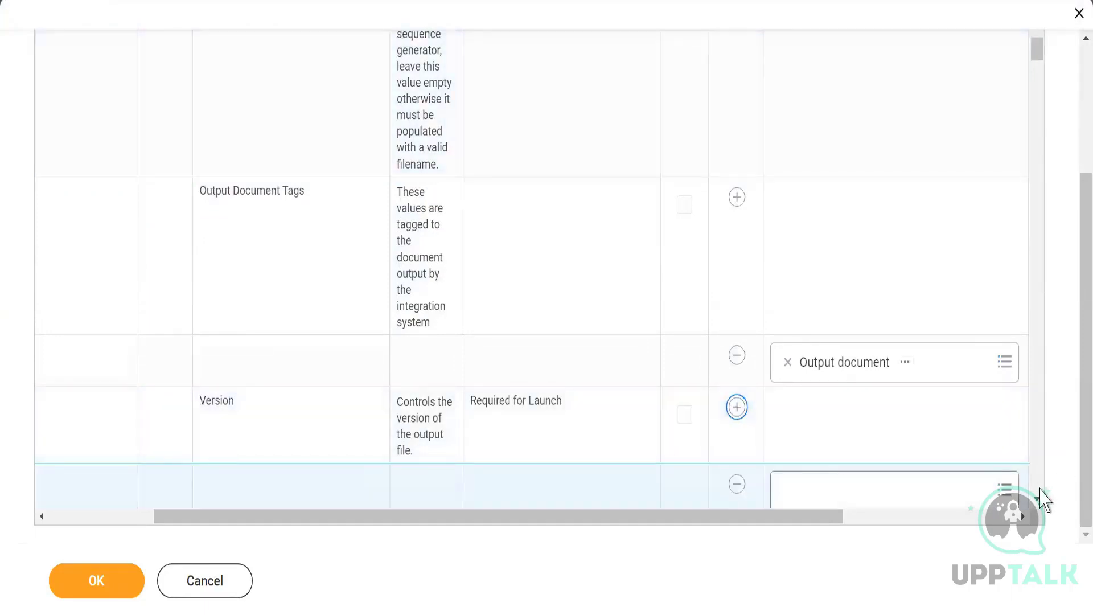
scroll(908, 498, "down", 2)
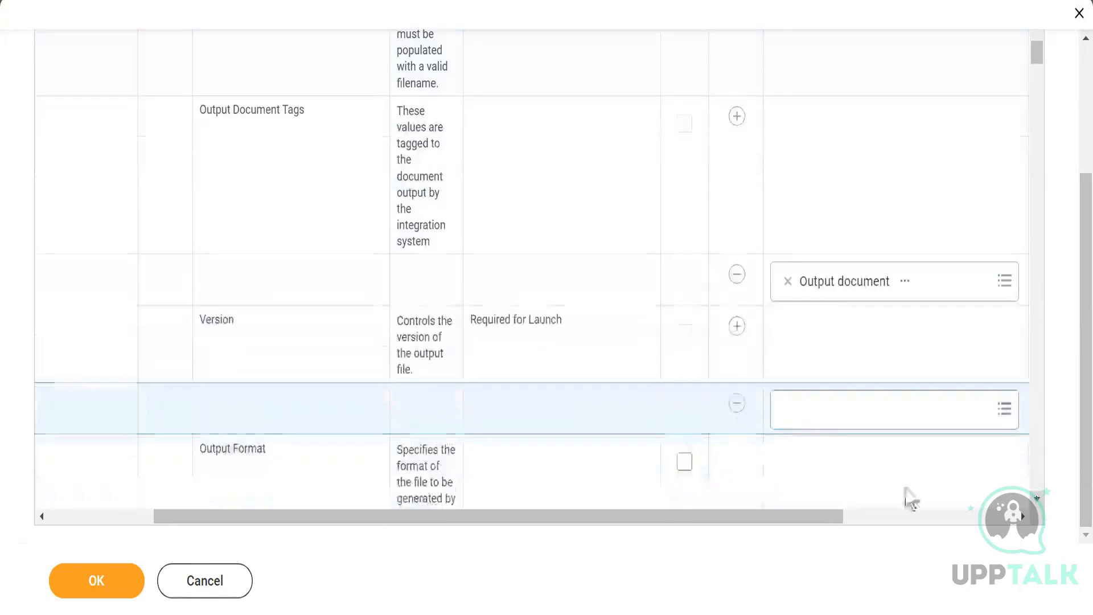
left_click(796, 408)
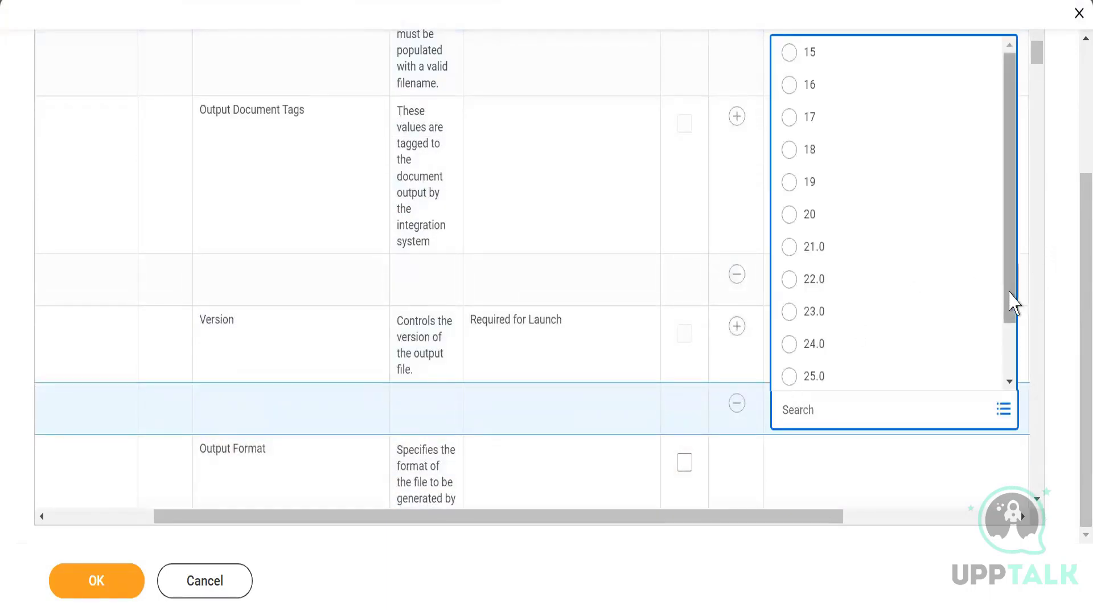
left_click_drag(1013, 303, 1007, 376)
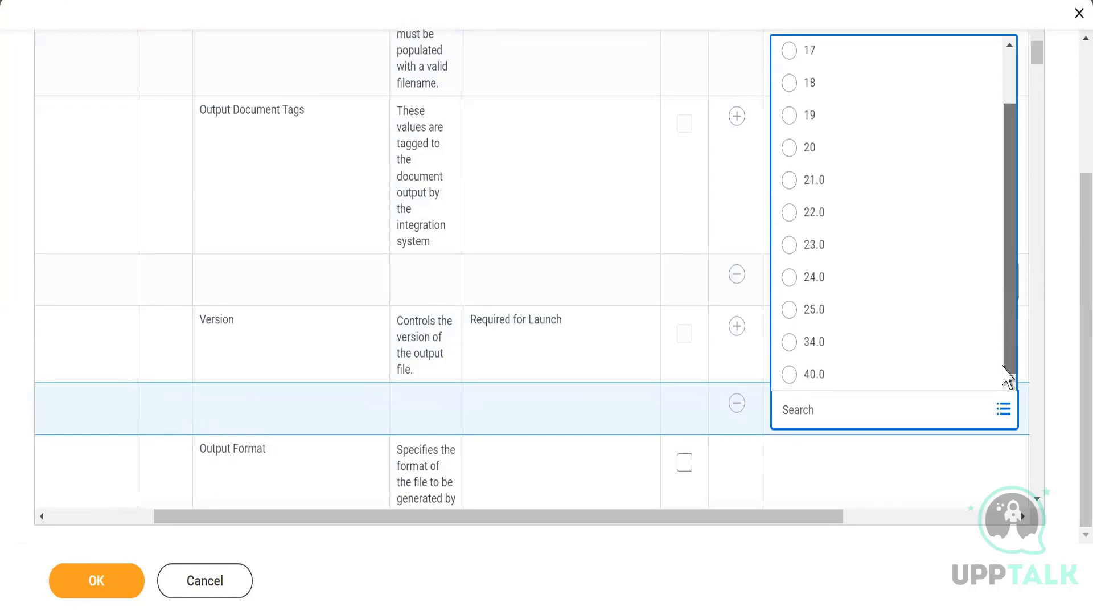
left_click(789, 375)
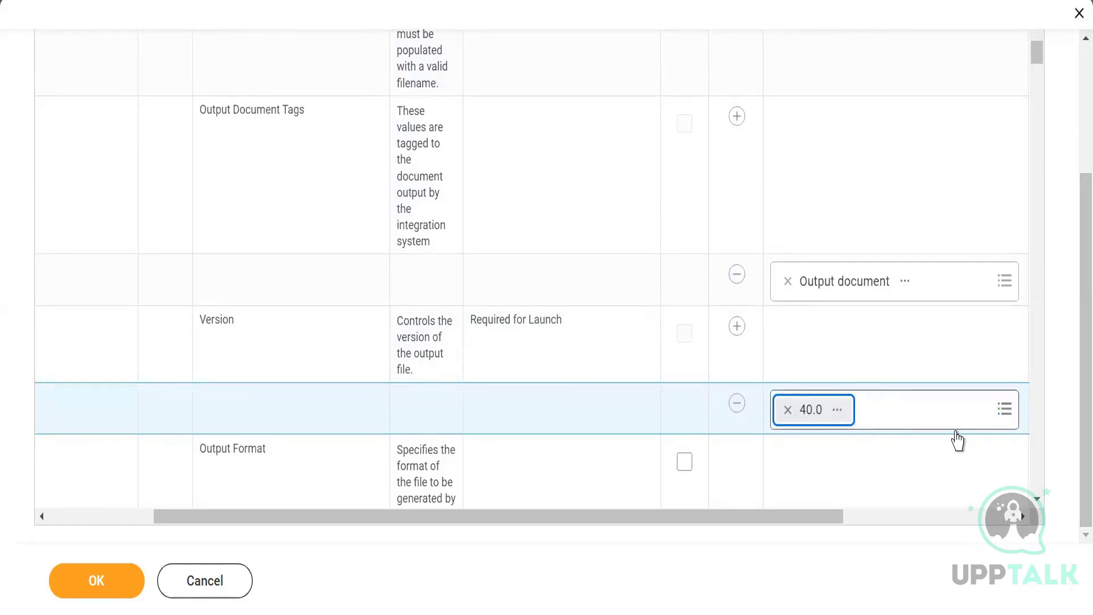
Step: Check the value of the Output Format attribute and save the integration attribute configuration
scroll(1028, 507, "down", 3)
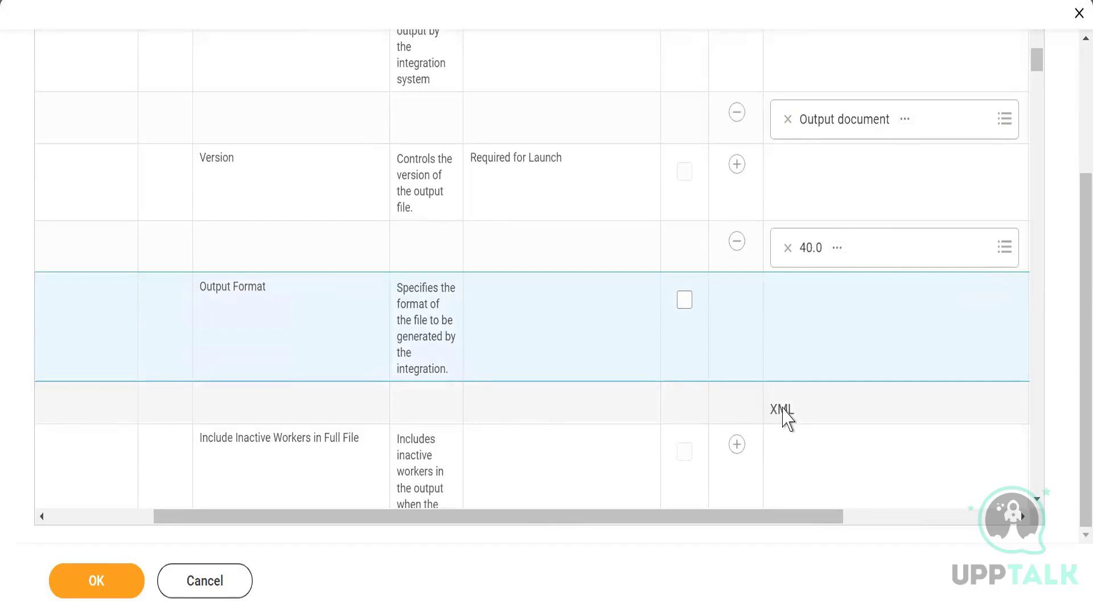
left_click(805, 416)
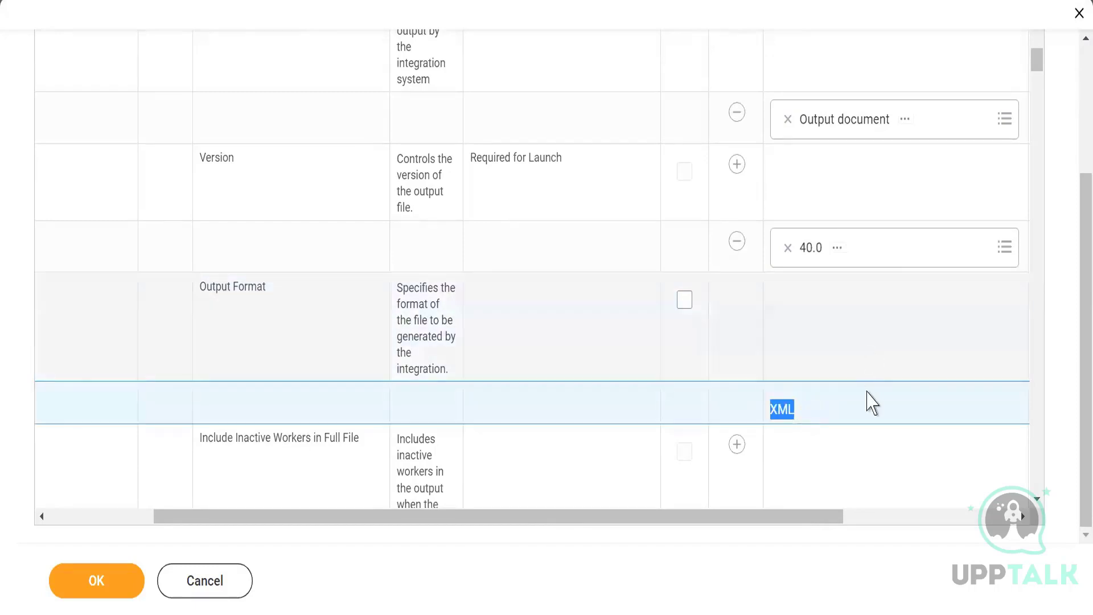
left_click(871, 396)
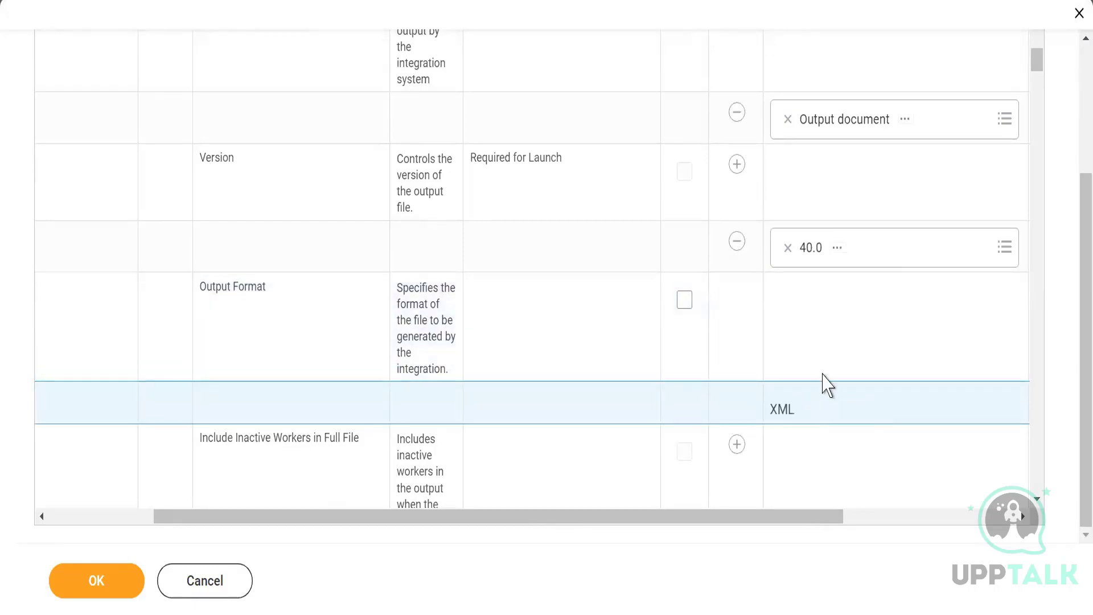
left_click(98, 581)
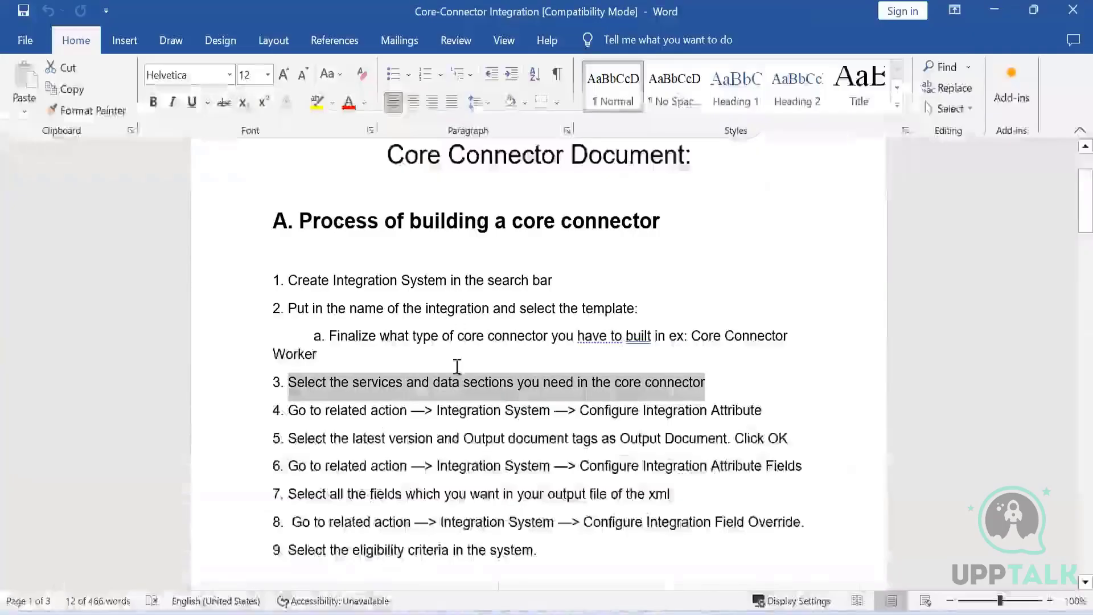
Step: Switch to the Core-Connector Integration document in Word and review steps 4 to 7 of the process of building a core connector
left_click(319, 354)
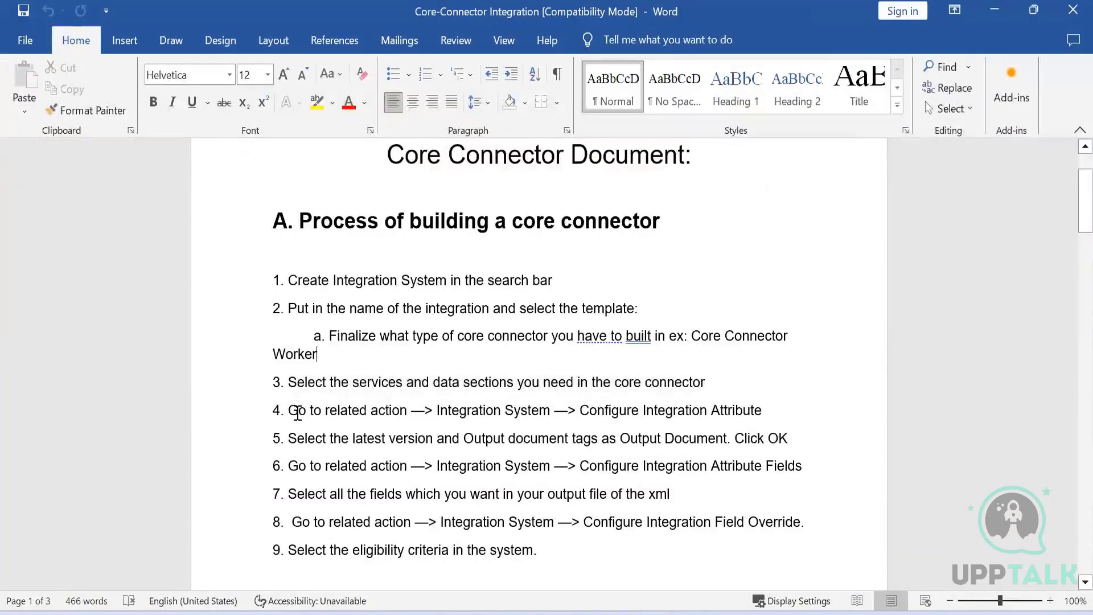
left_click_drag(298, 412, 780, 420)
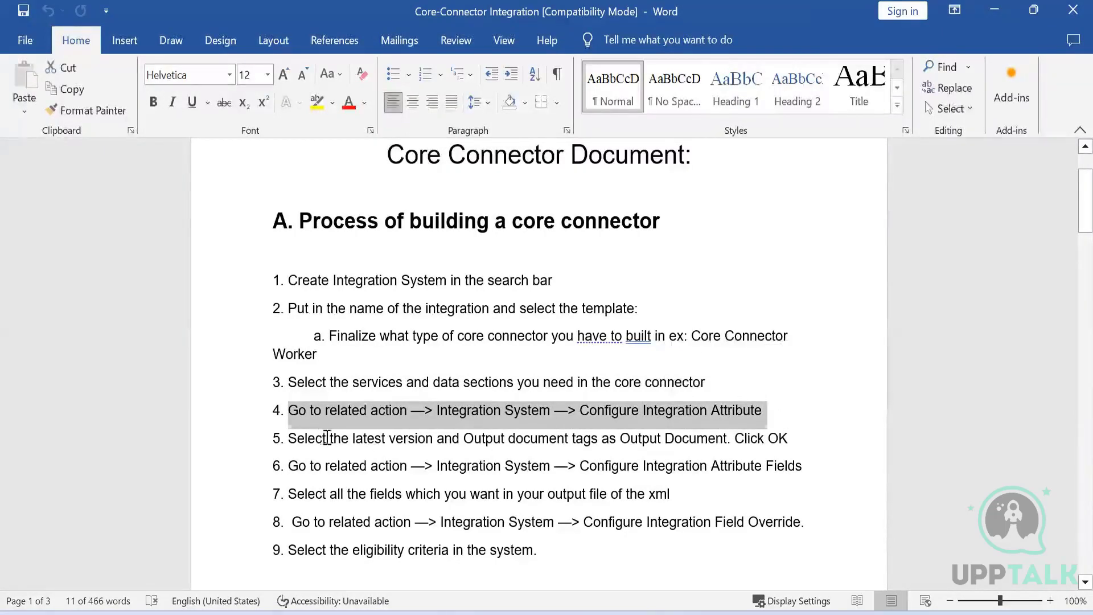
left_click_drag(327, 437, 803, 444)
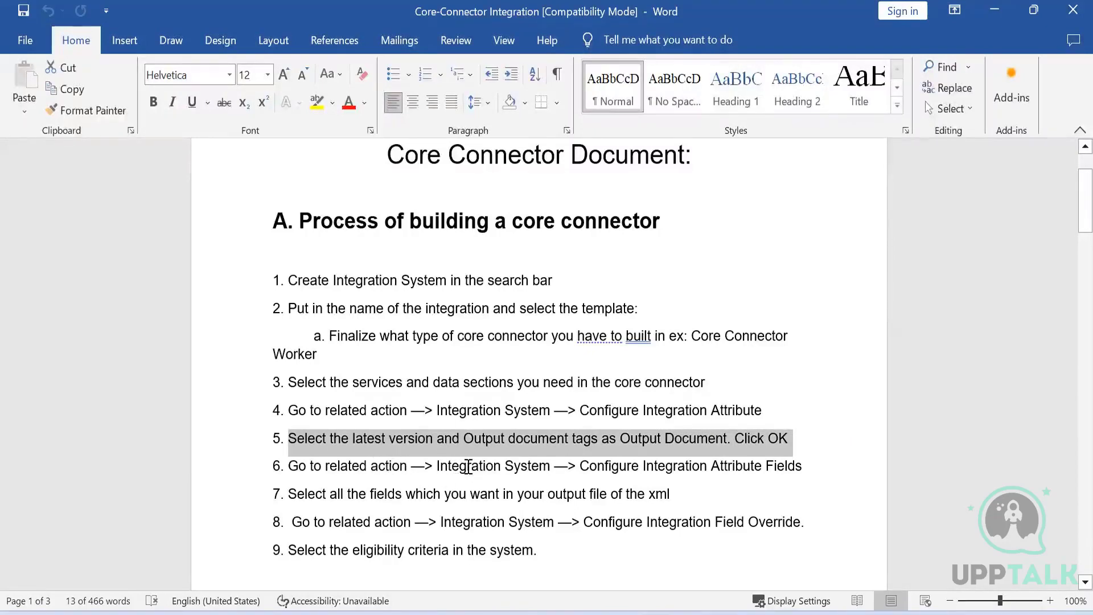
left_click_drag(468, 468, 567, 467)
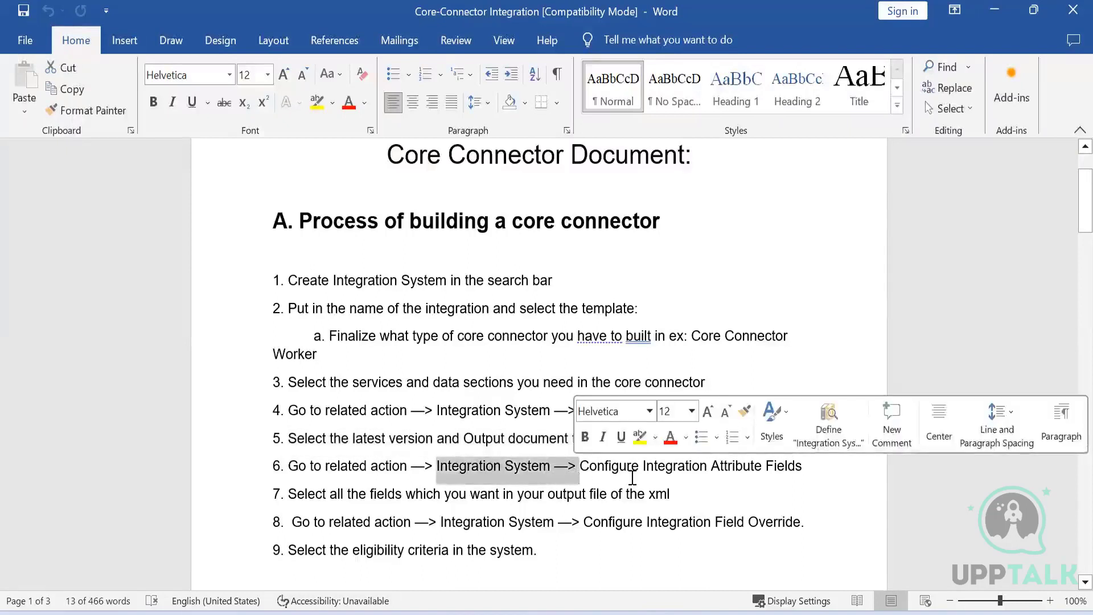
left_click_drag(632, 468, 803, 466)
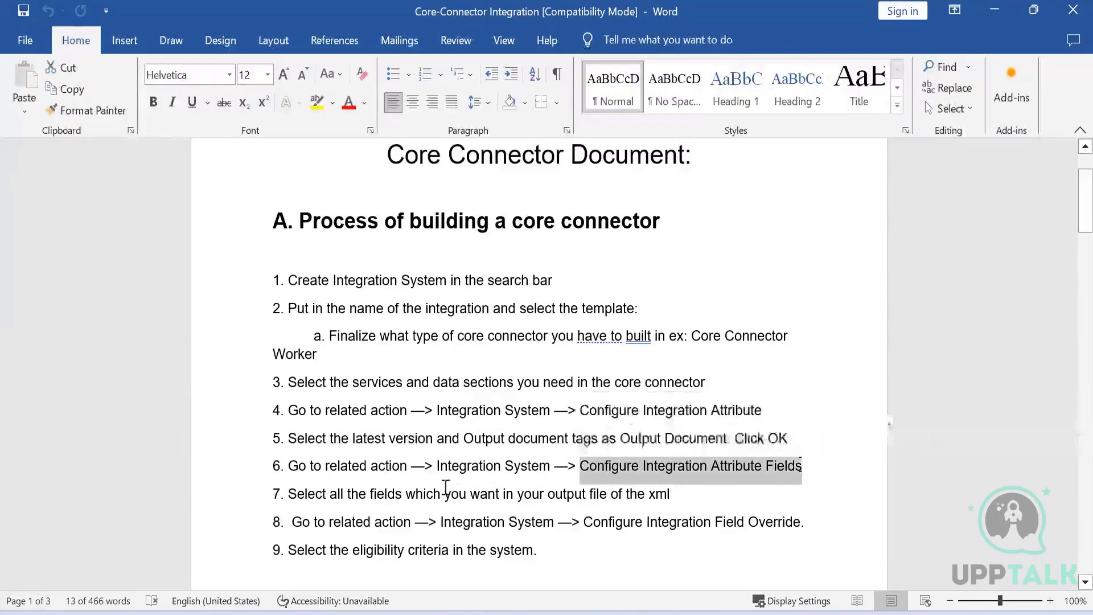
left_click_drag(322, 493, 656, 501)
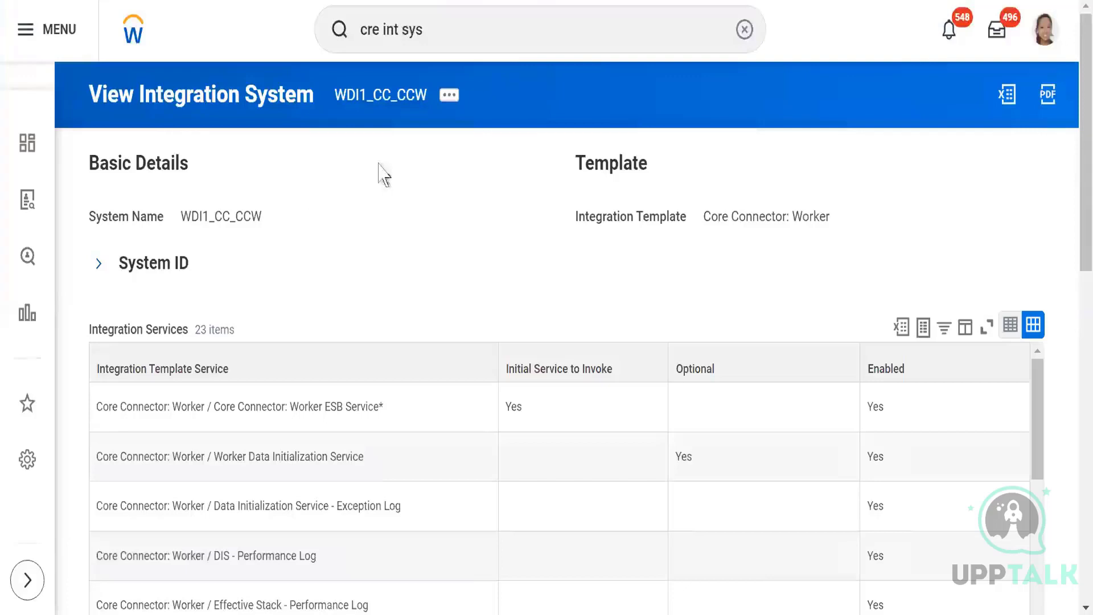
Step: Open the integration field attributes configuration of the WDI1_CC_CCW integration system
left_click(448, 97)
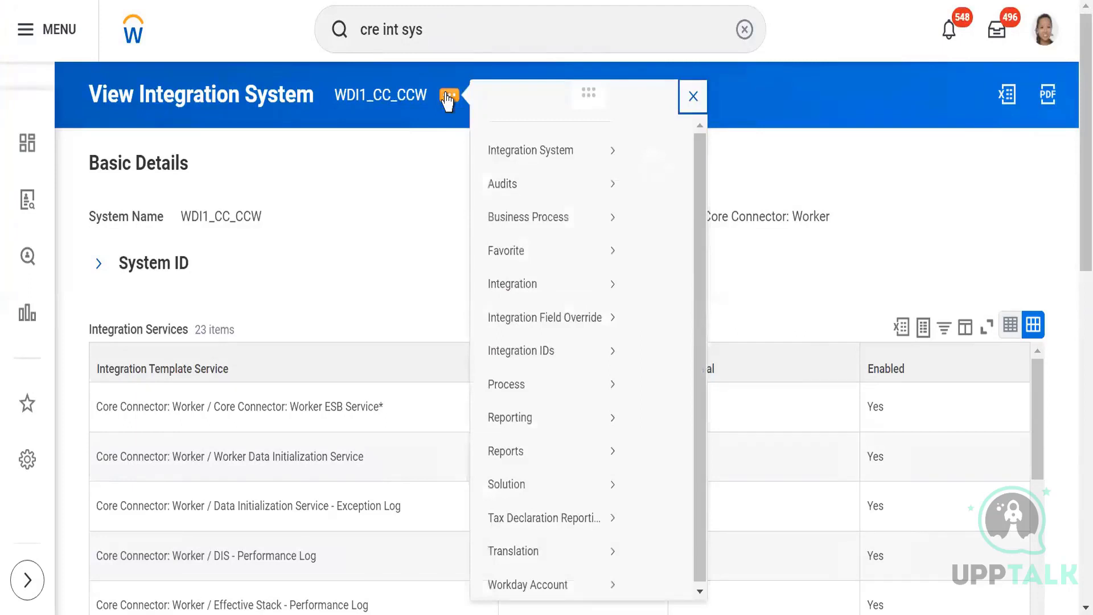
mouse_move(572, 177)
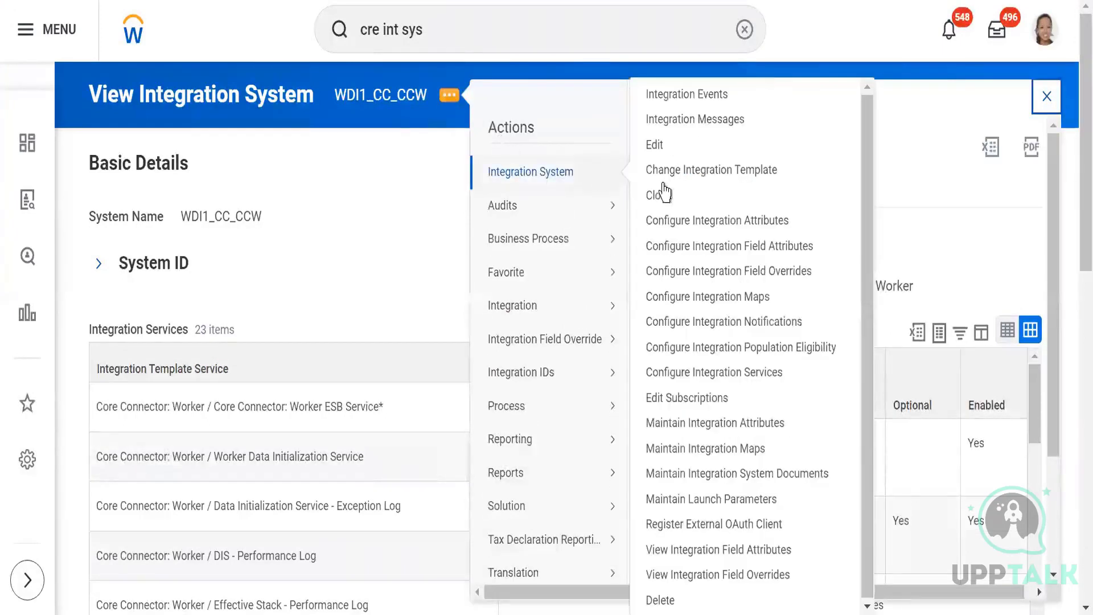
left_click(682, 247)
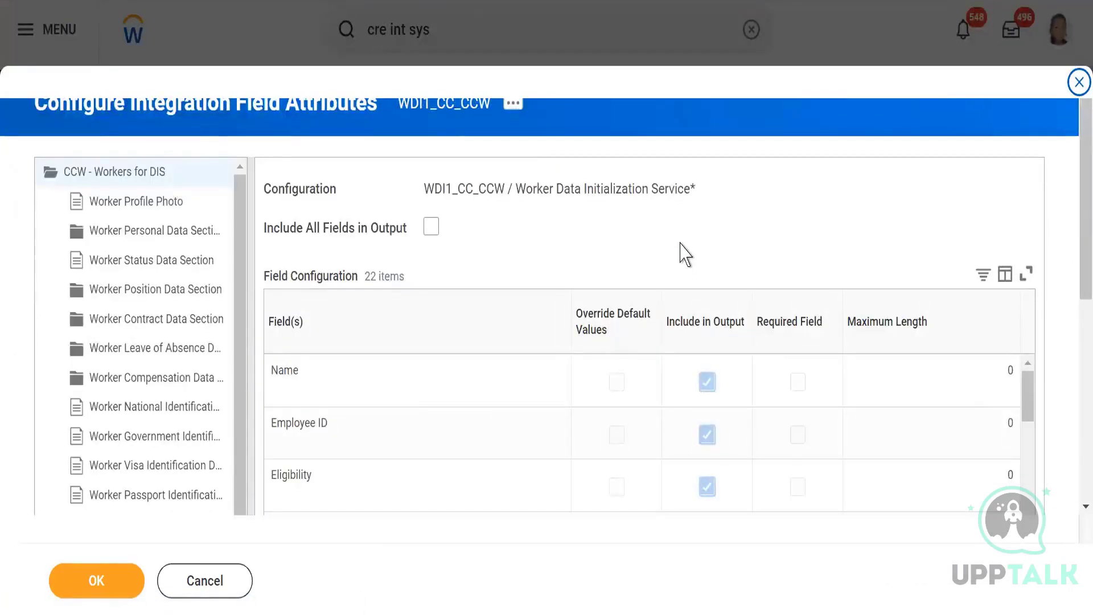
Step: Try including all fields of the Worker Profile Photo section in the output, and clear that option again
left_click(128, 213)
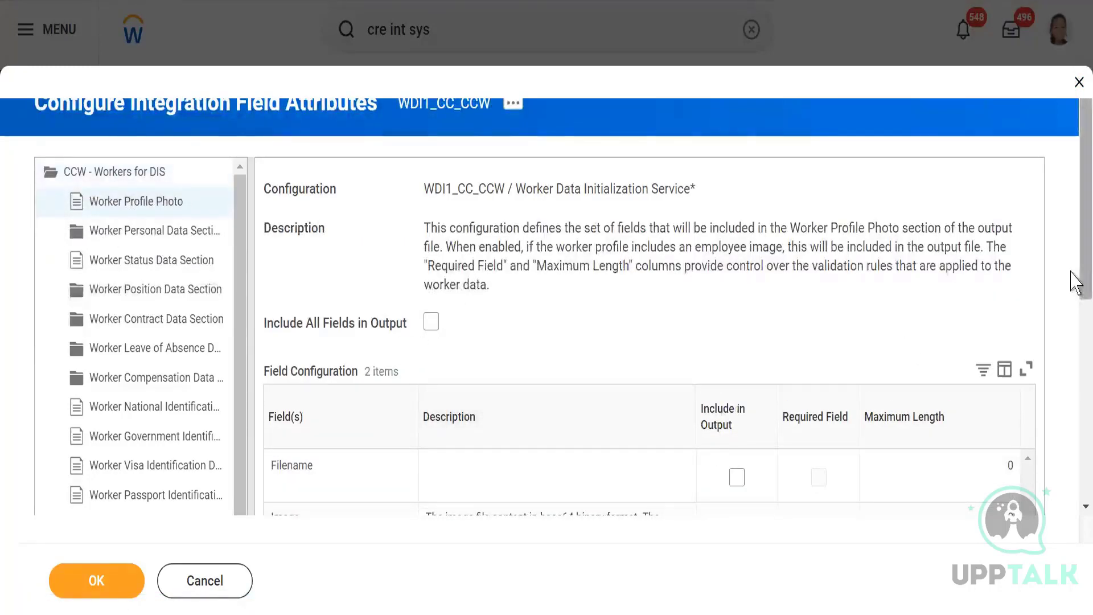
scroll(1072, 308, "down", 4)
scroll(1073, 301, "up", 2)
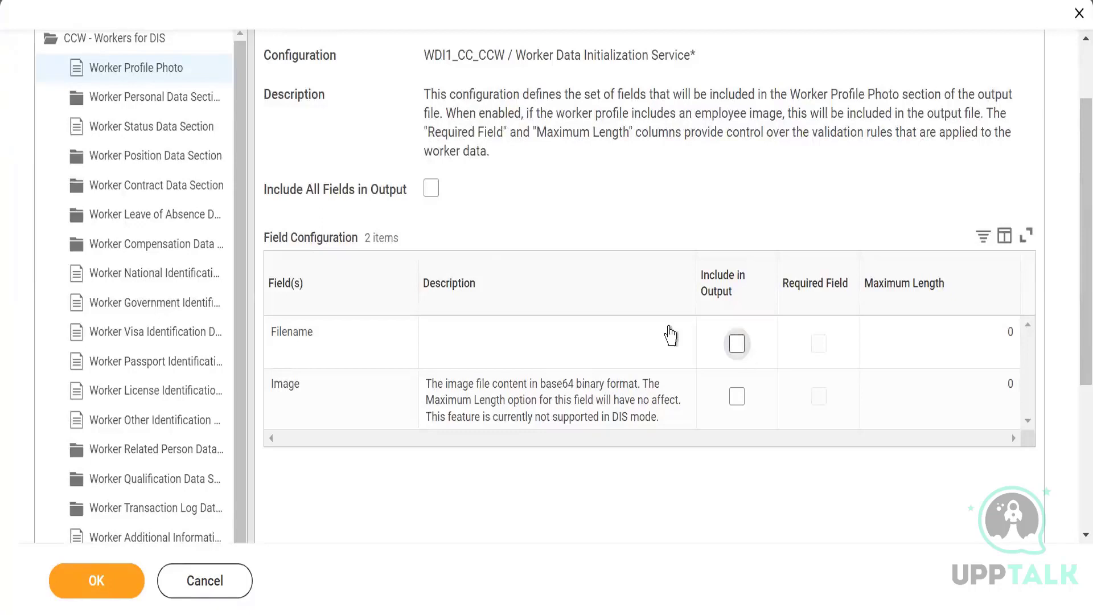
left_click(428, 191)
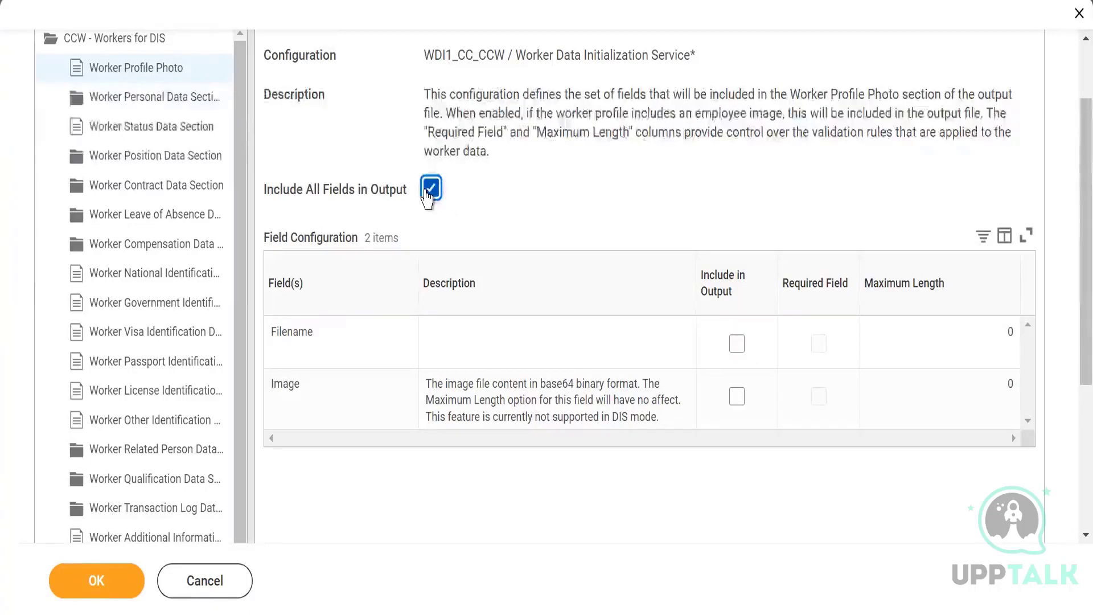
left_click(429, 191)
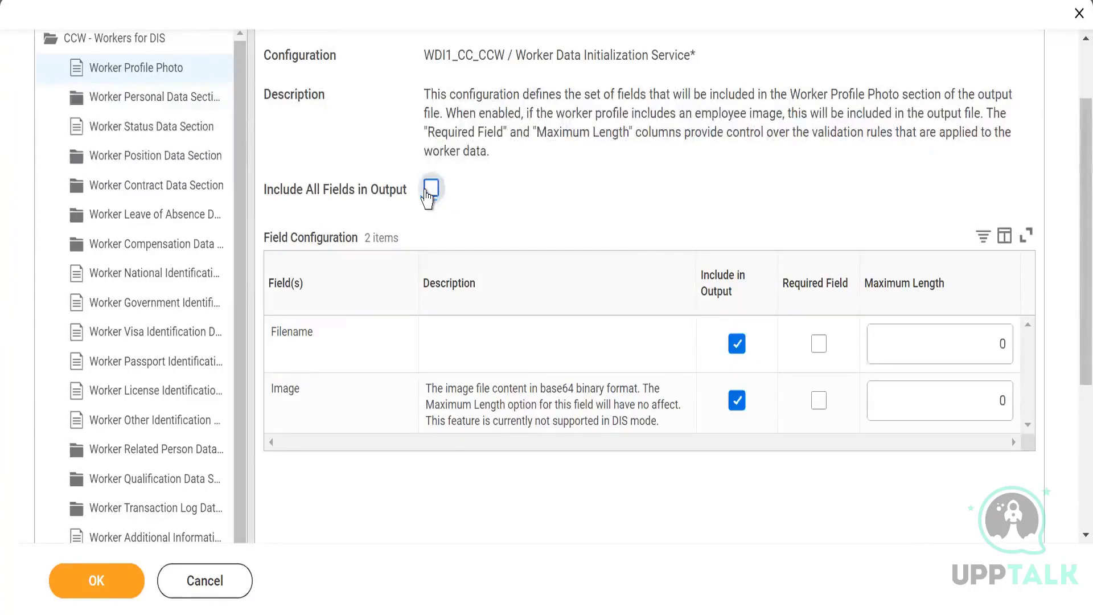
Step: Include the Gender and Birth Date fields of the Worker Personal Data Section in the output
left_click(132, 98)
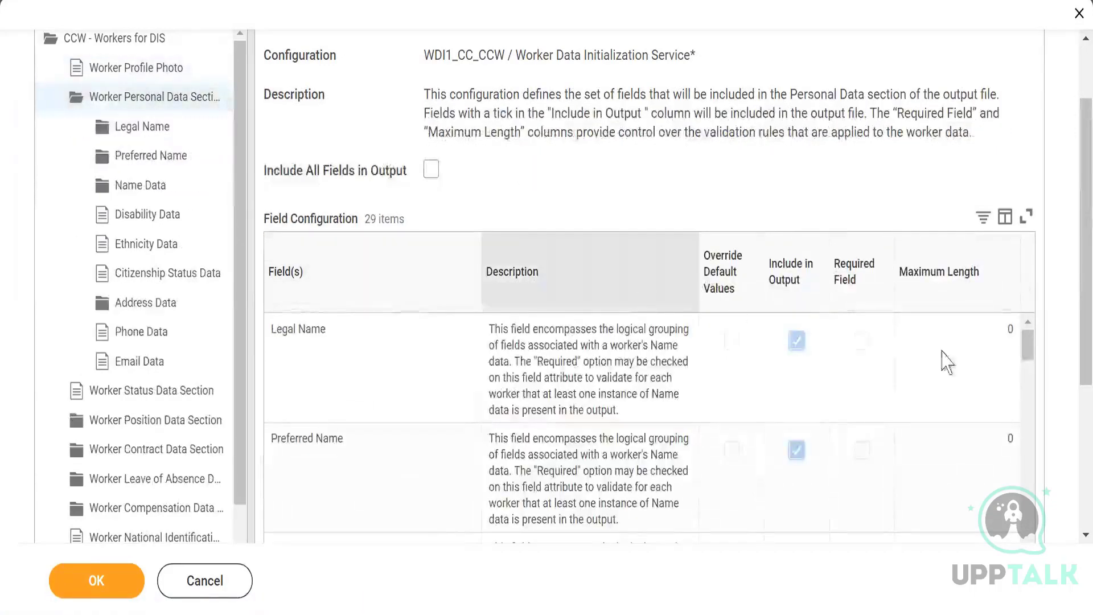
scroll(1074, 361, "down", 3)
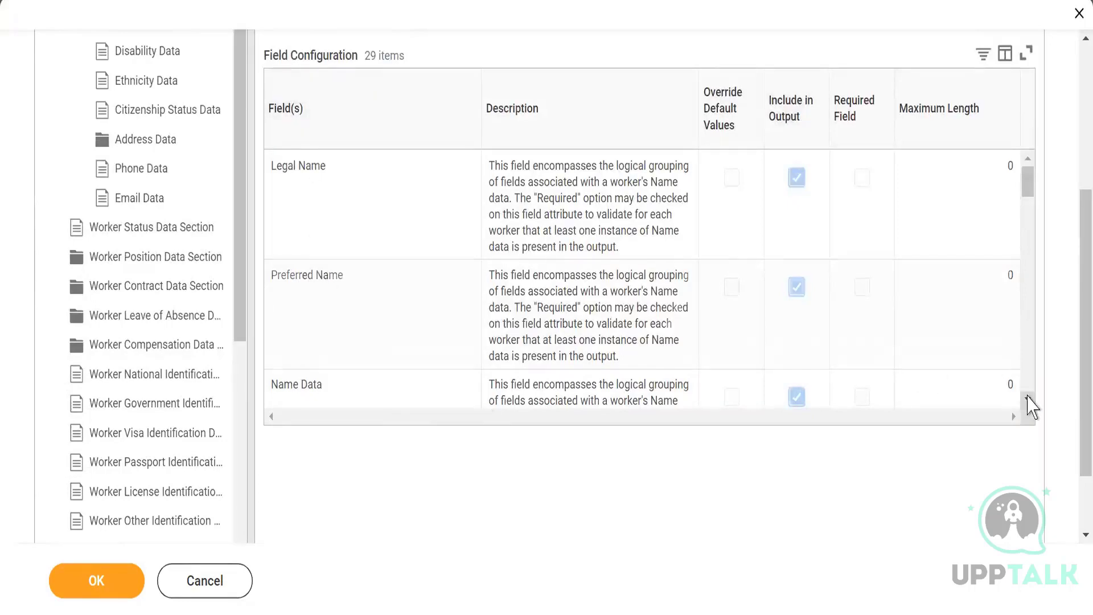
scroll(1033, 403, "down", 4)
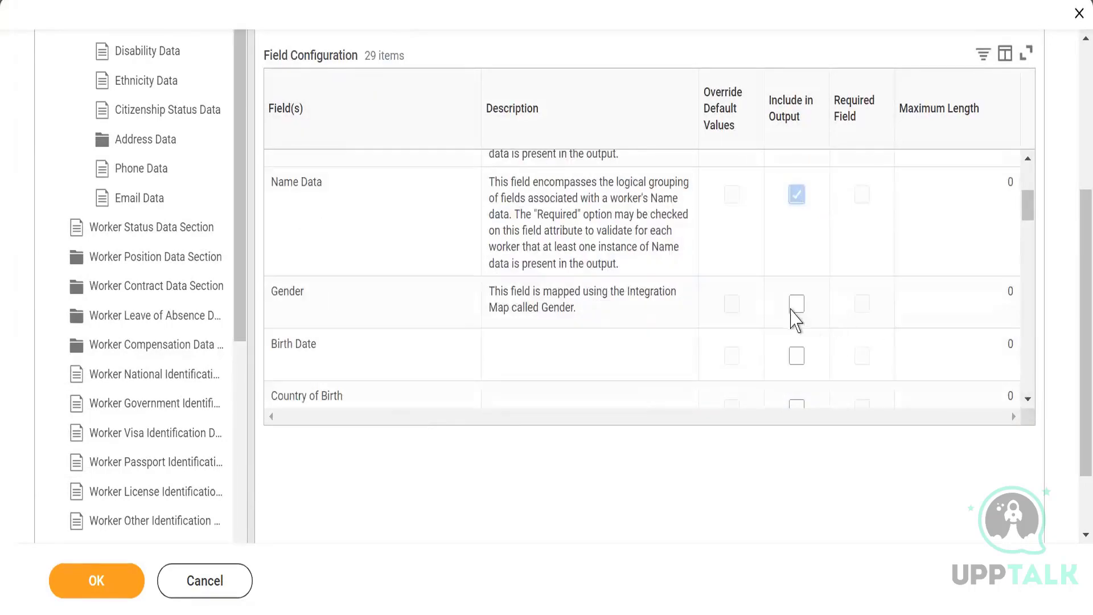
left_click(795, 304)
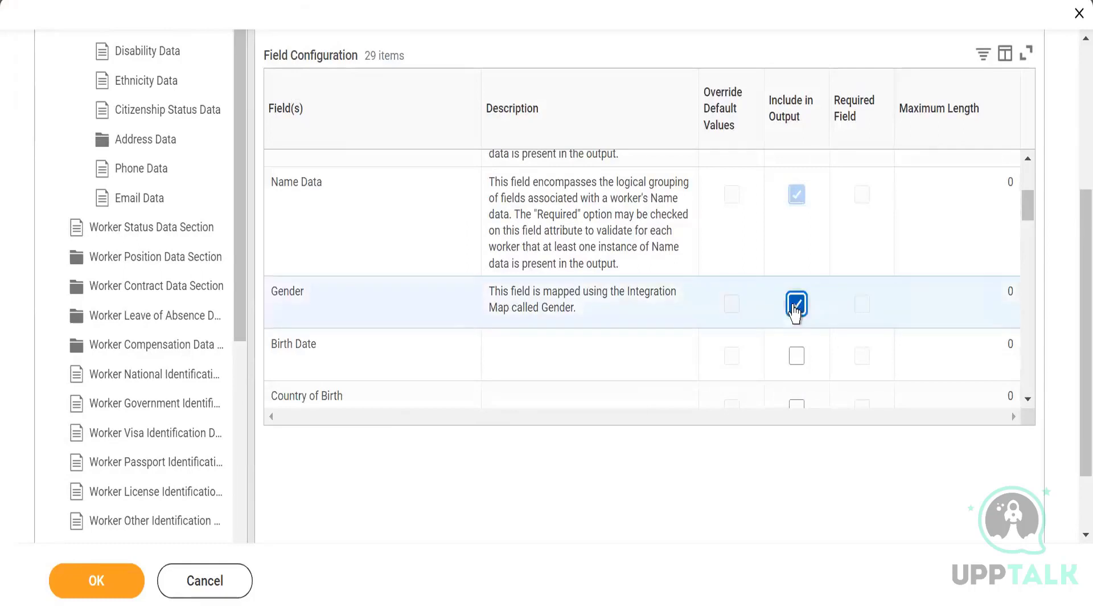
left_click(798, 360)
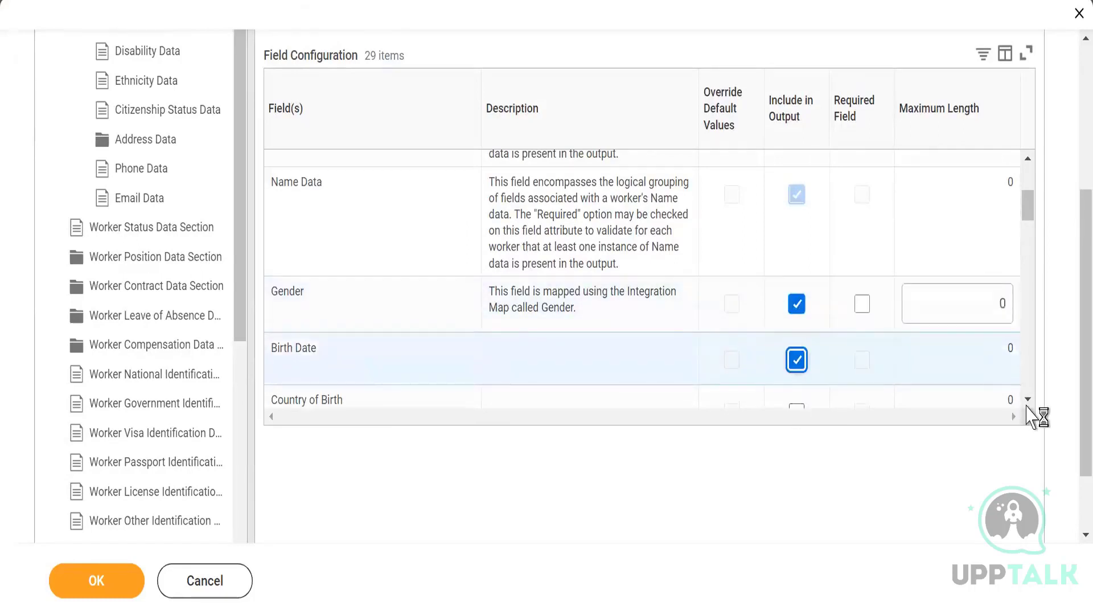
Step: Include the Marital Status field of the Worker Personal Data Section in the output
left_click(1028, 402)
left_click(1028, 402)
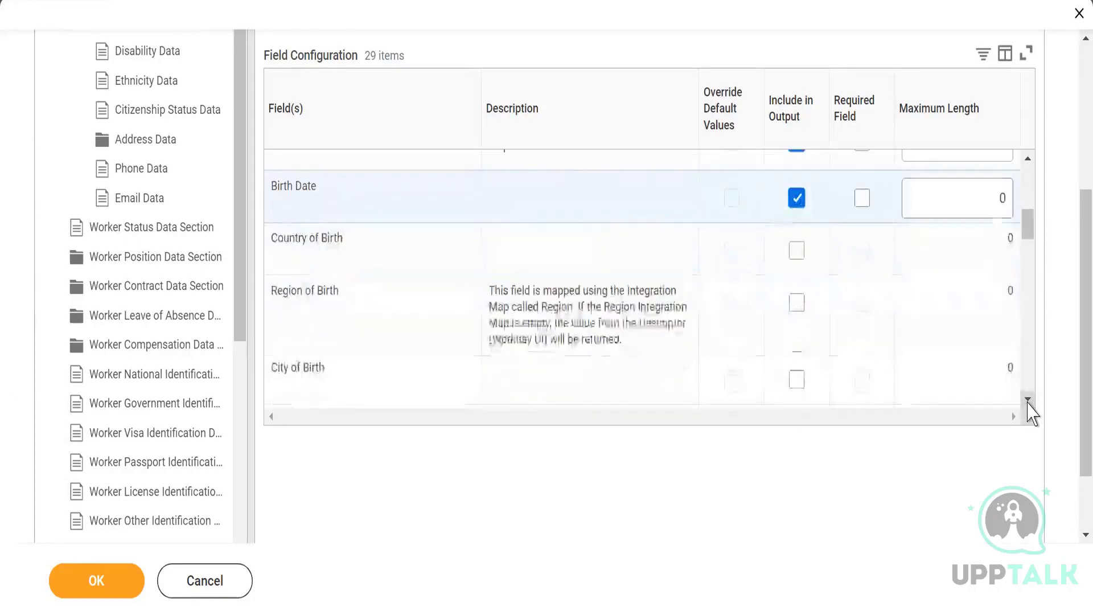
left_click(1028, 401)
left_click(1028, 401)
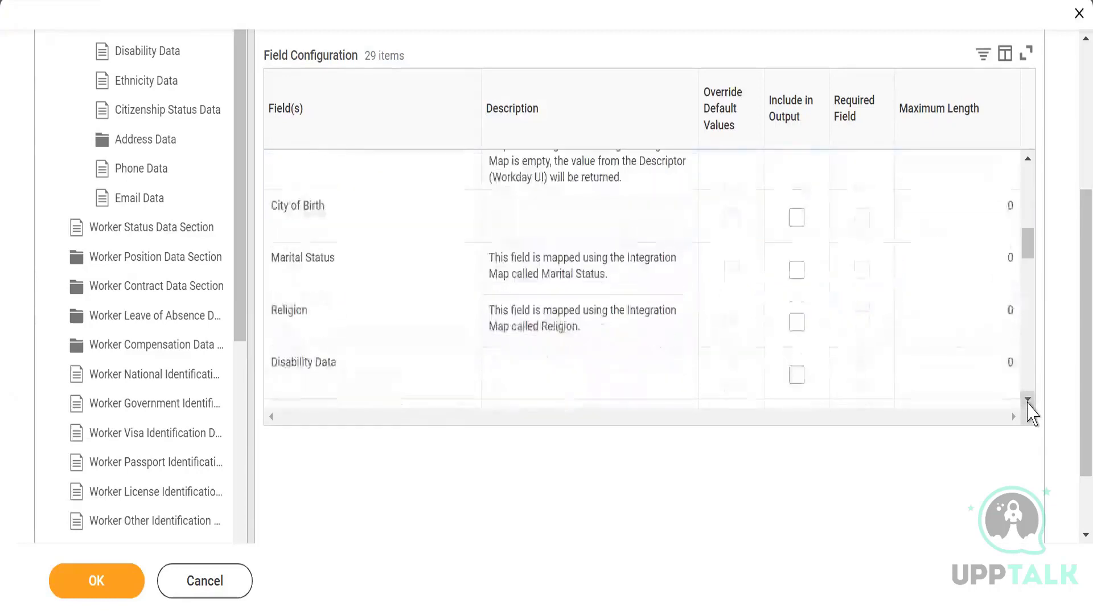
left_click(796, 270)
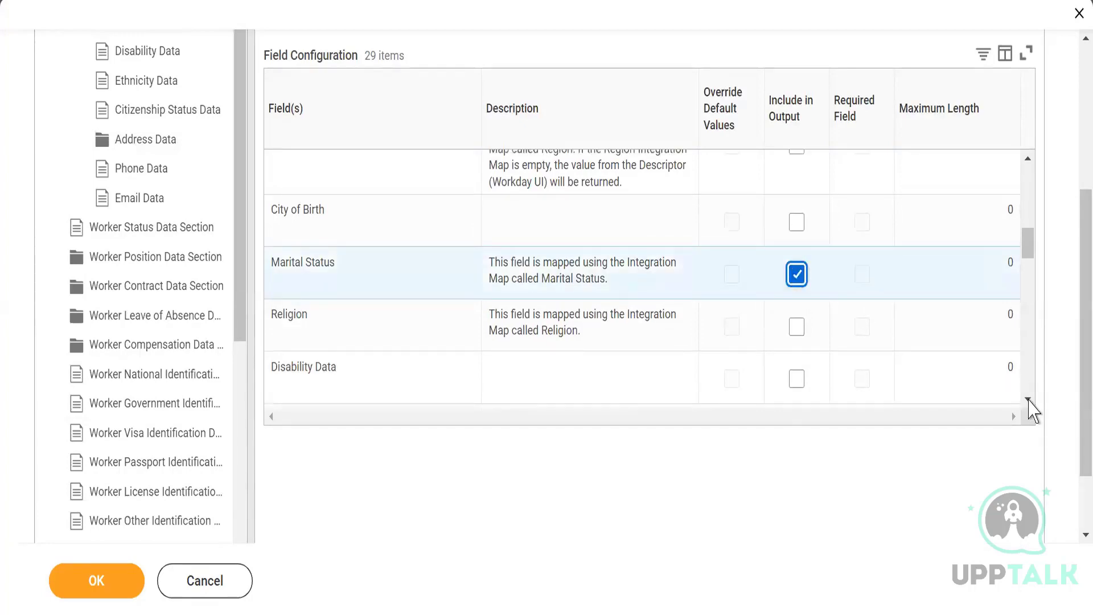
Step: Look through the remaining fields of the Worker Personal Data Section, down to Universal ID
left_click(1030, 402)
left_click(1029, 402)
left_click(1029, 401)
left_click(1028, 402)
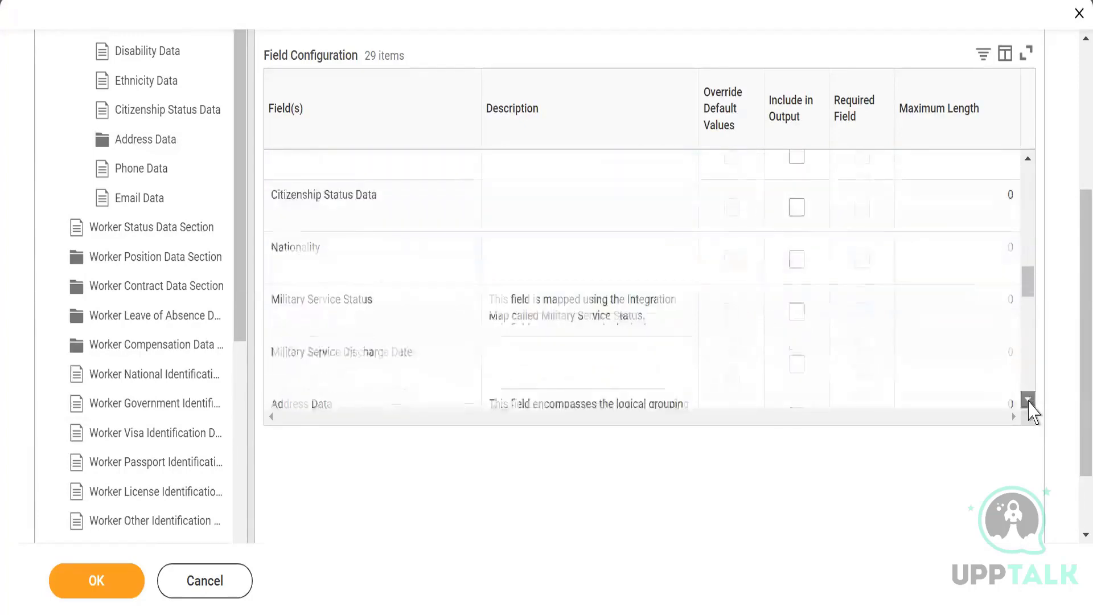
left_click(1028, 401)
left_click(1028, 401)
left_click(1028, 401)
left_click(1028, 401)
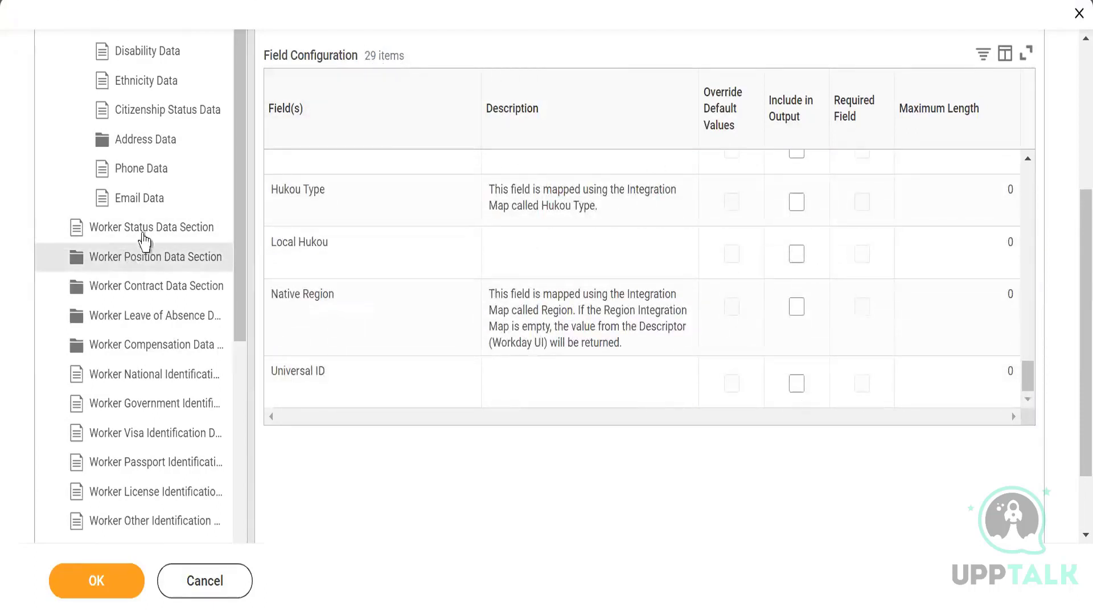
Step: Include the Active and Hire Date fields of the Worker Status Data Section in the output
left_click(131, 221)
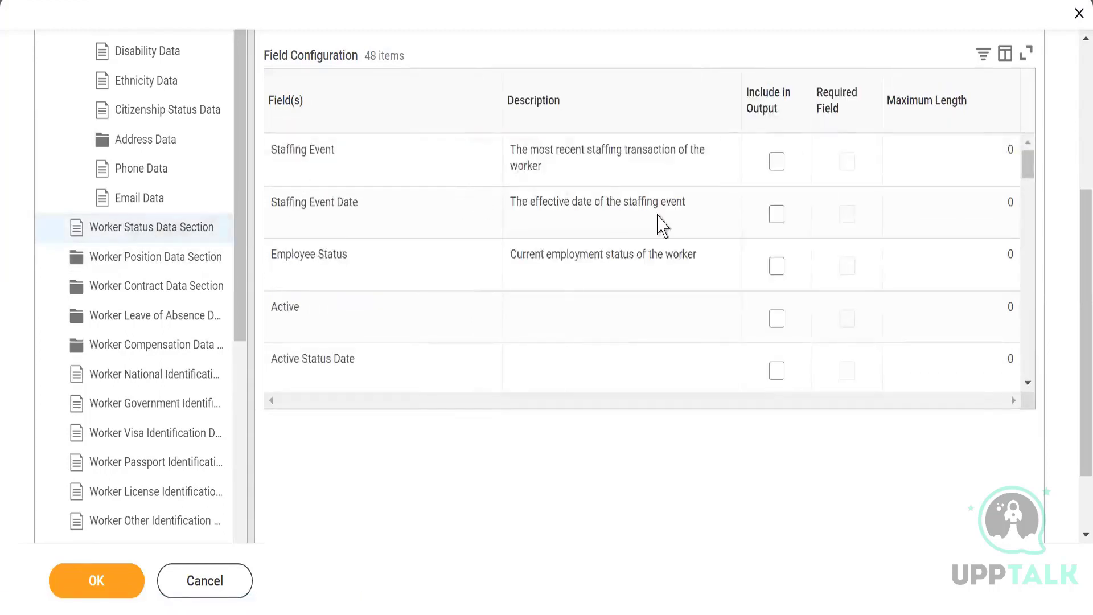
left_click(776, 319)
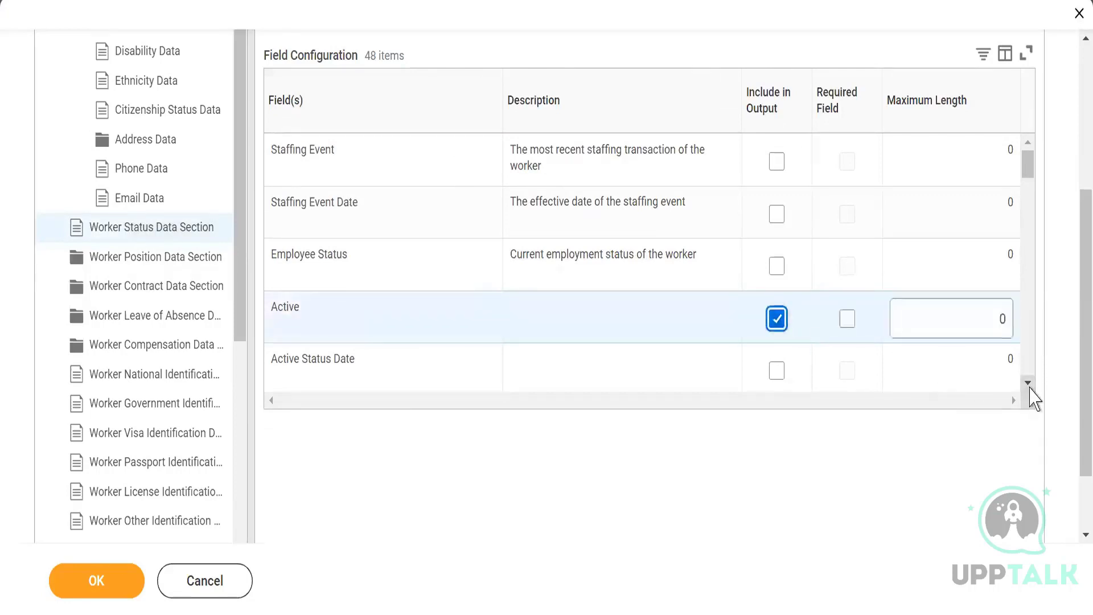
left_click(1028, 383)
left_click(1027, 384)
left_click(1028, 384)
left_click(1028, 384)
left_click(1028, 384)
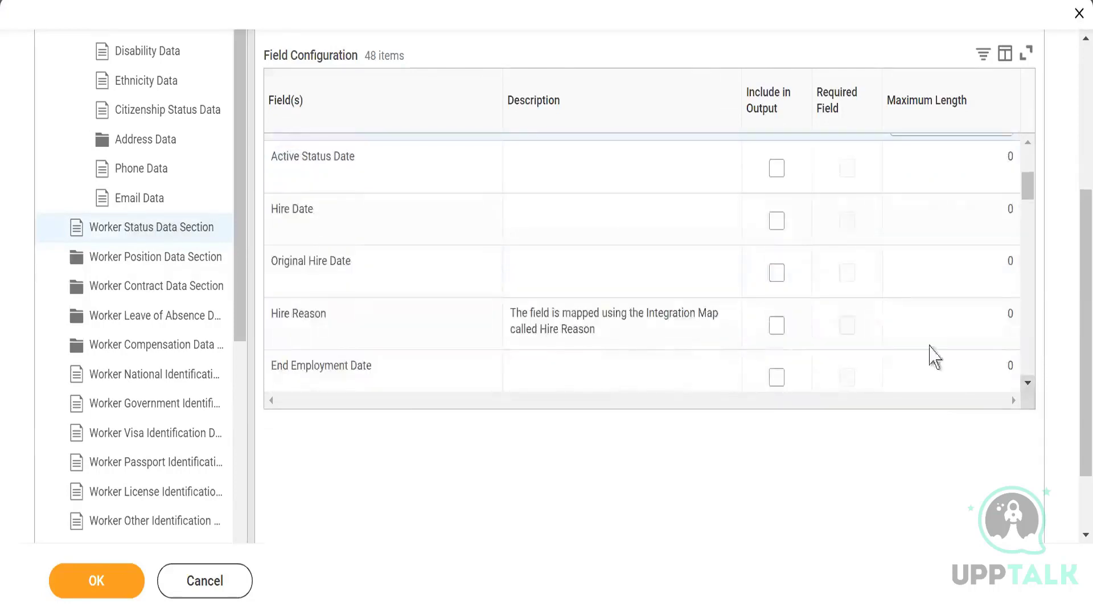
left_click(775, 220)
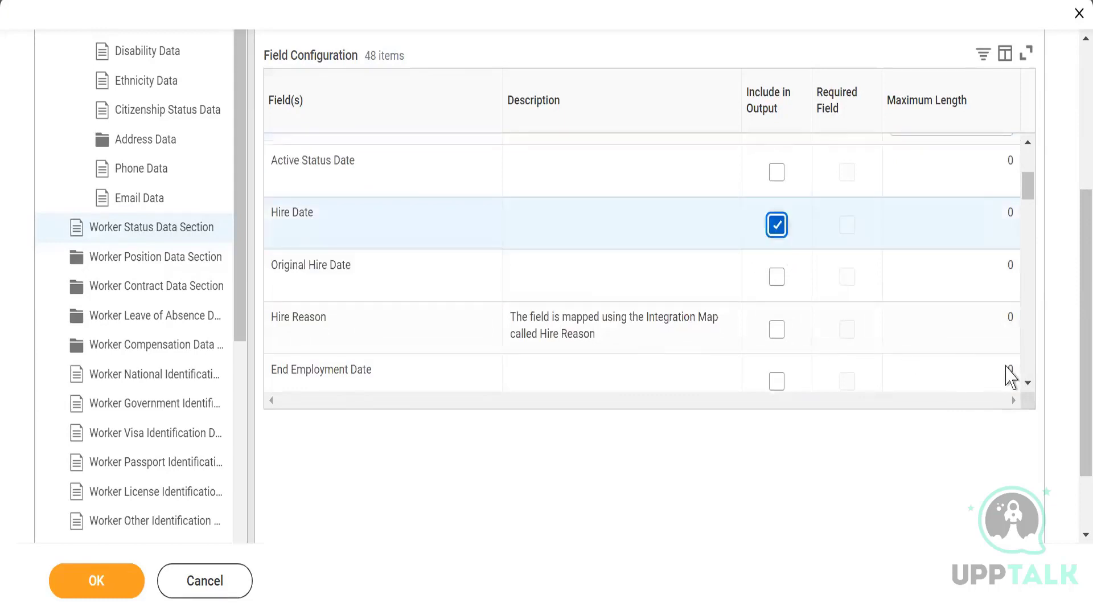
Step: Look through the Worker Status Data Section fields below Hire Date, including the service, retirement and termination dates
left_click(1028, 383)
left_click(1027, 384)
left_click(1027, 384)
left_click(1027, 383)
left_click(1028, 384)
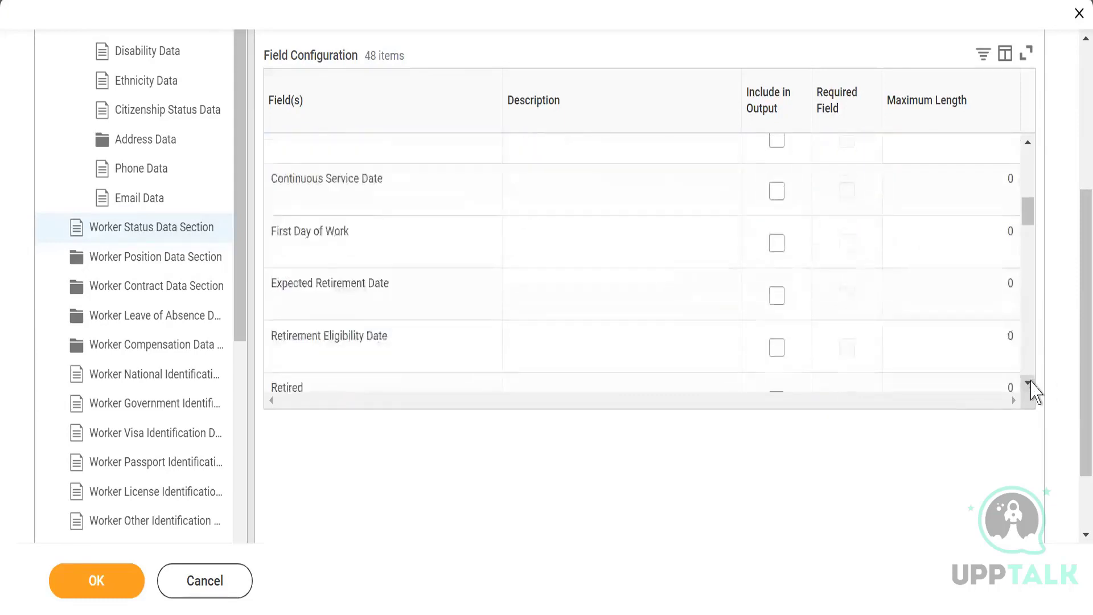
left_click(1028, 384)
left_click(1027, 384)
left_click(1027, 384)
left_click(1028, 383)
left_click(1028, 384)
left_click(1028, 384)
left_click(1028, 383)
left_click(1028, 384)
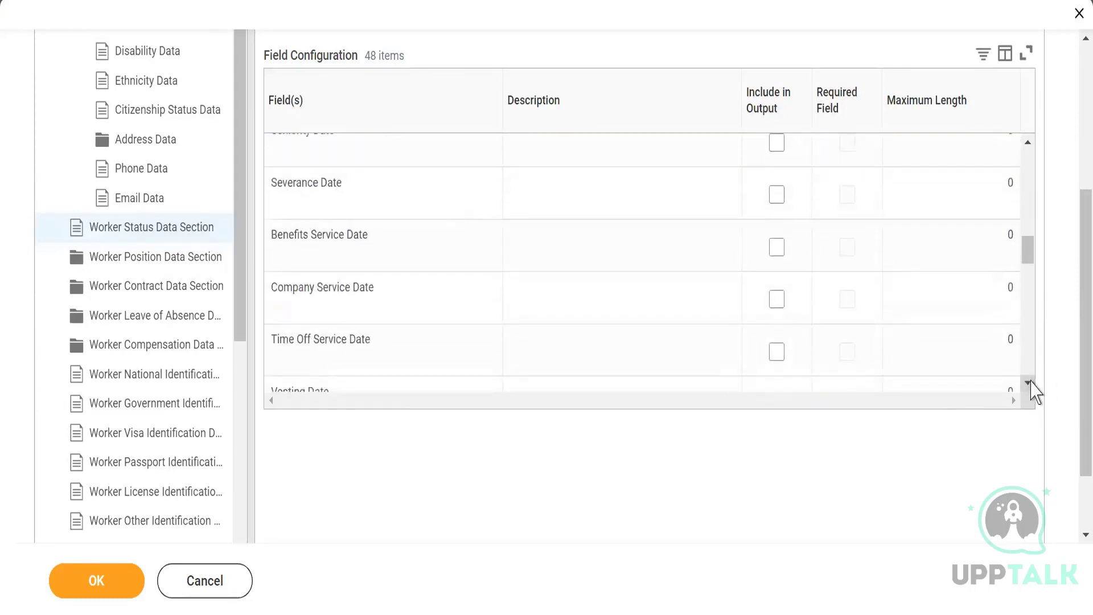
left_click(1028, 384)
left_click(1028, 384)
left_click(1028, 384)
left_click(1028, 383)
left_click(1028, 384)
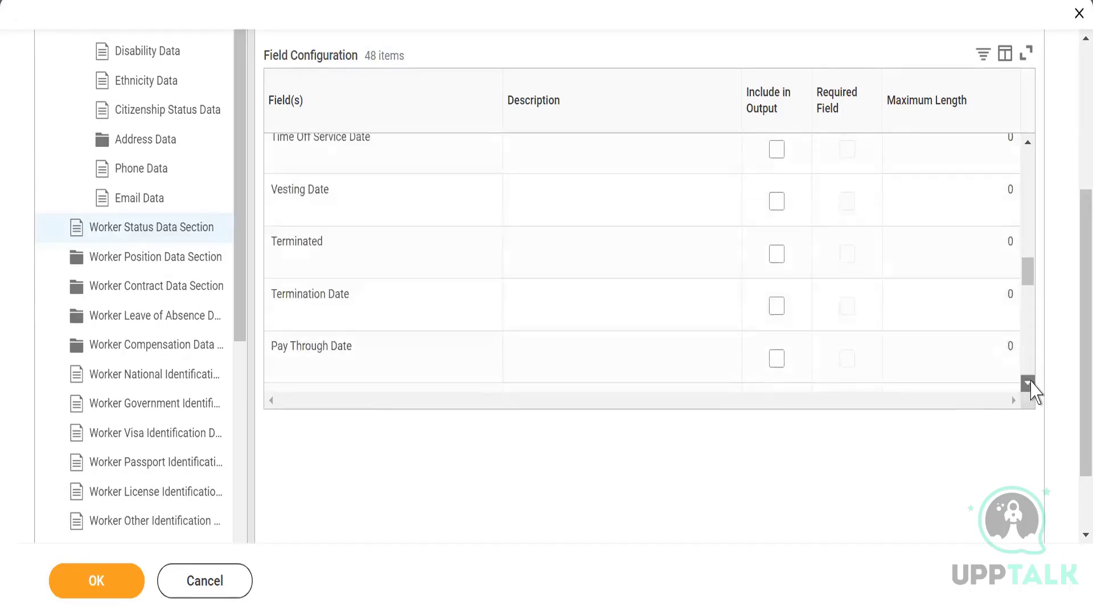
left_click(1027, 384)
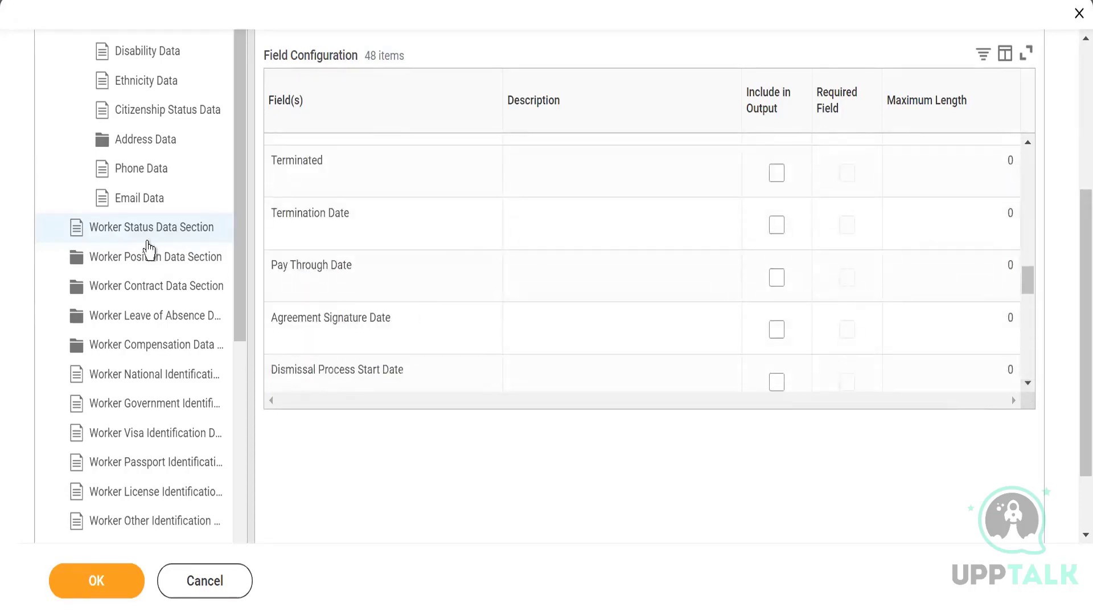
Step: Include the Job Profile field of the Worker Position Data Section in the output
left_click(123, 273)
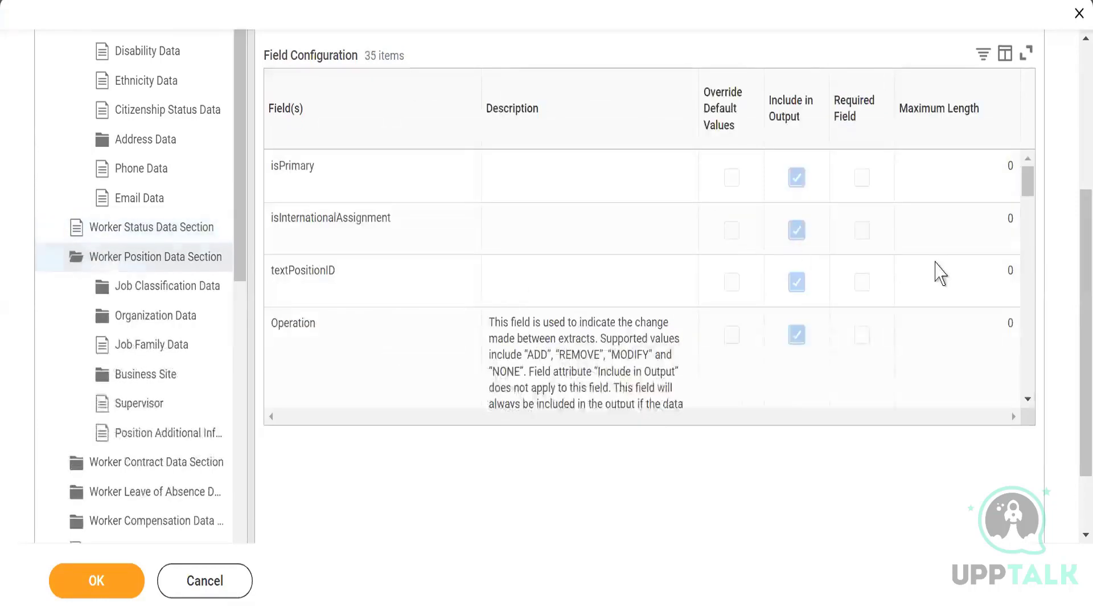
left_click(1027, 399)
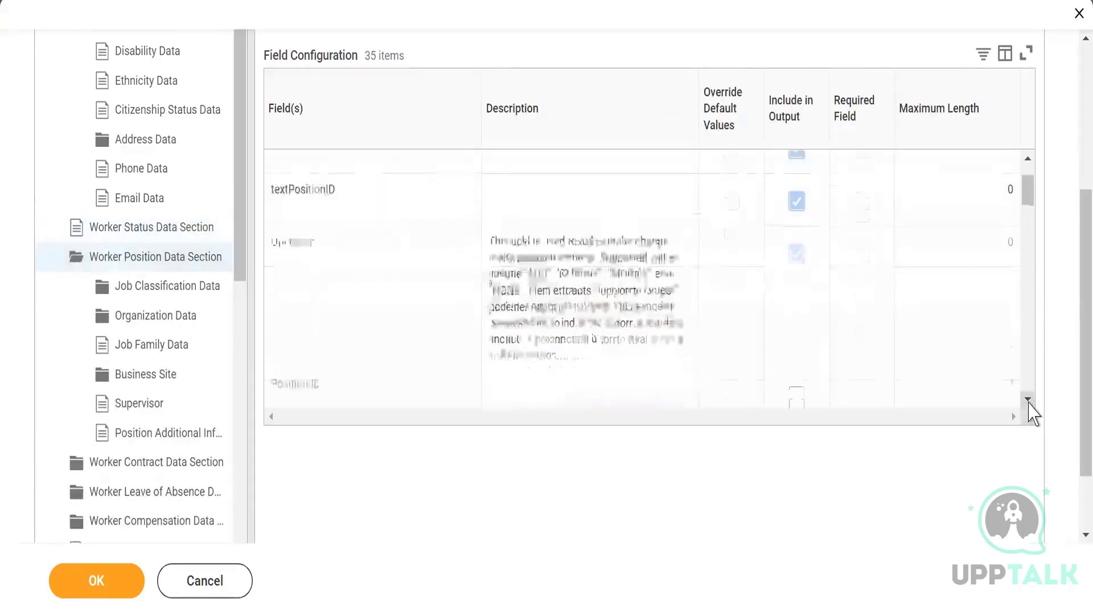
left_click(1028, 401)
left_click(1029, 401)
left_click(1028, 401)
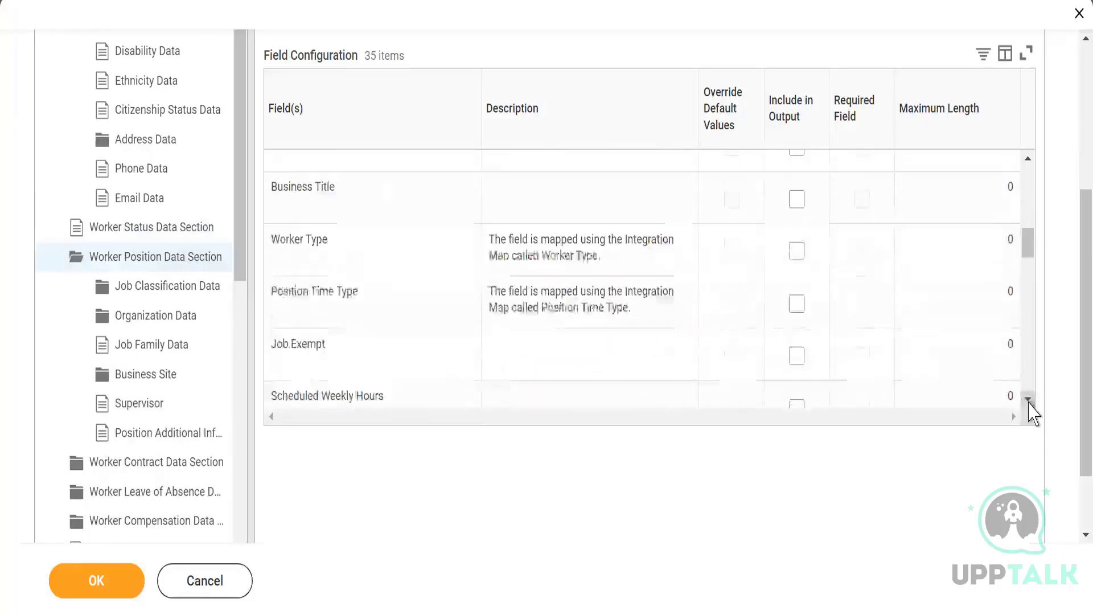
left_click(1028, 400)
left_click(1028, 401)
left_click(1028, 401)
left_click(1028, 401)
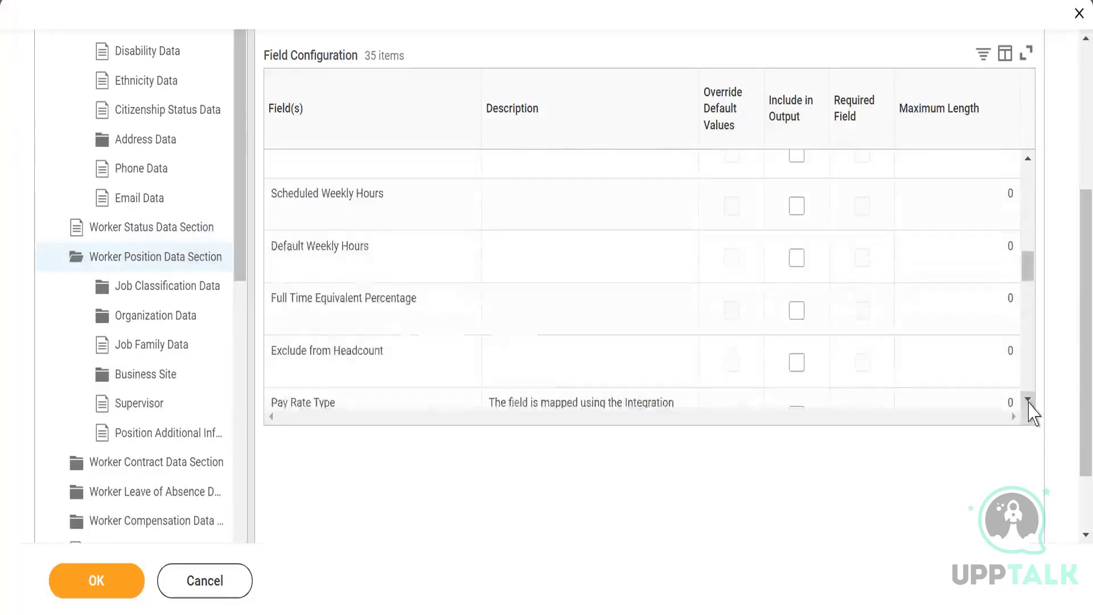
left_click(1028, 401)
left_click(1028, 401)
left_click(1029, 401)
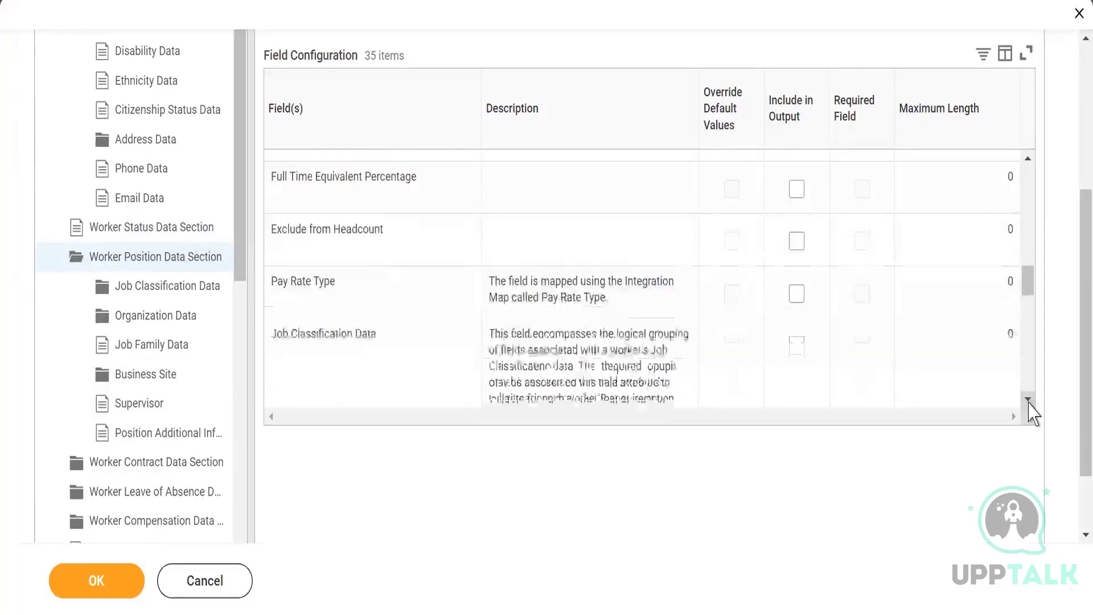
left_click(1028, 401)
left_click(1028, 400)
left_click(1028, 401)
left_click(1028, 401)
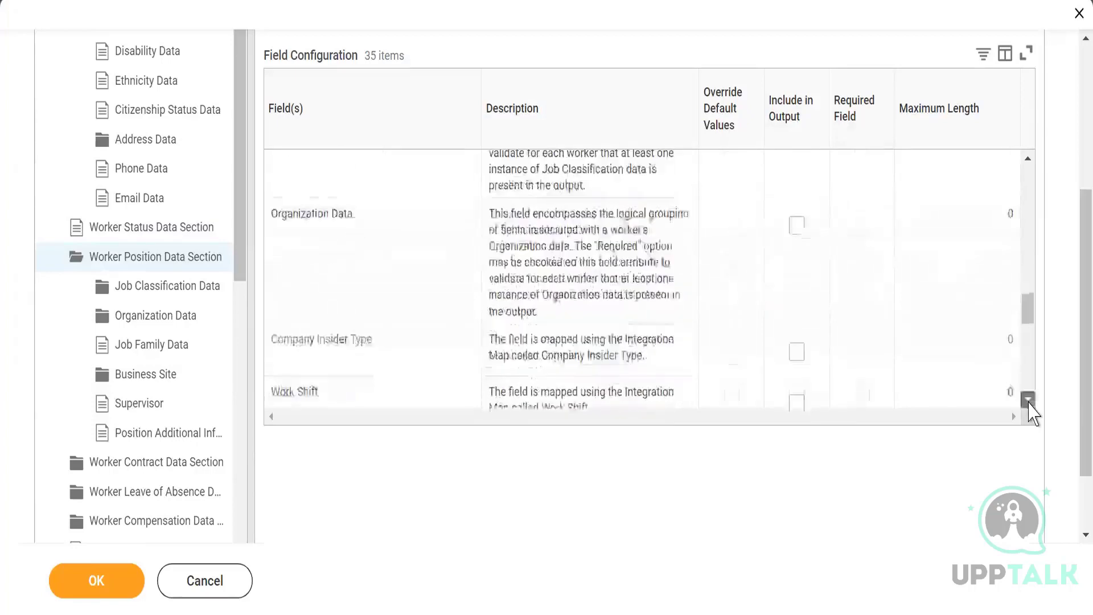
left_click(1028, 400)
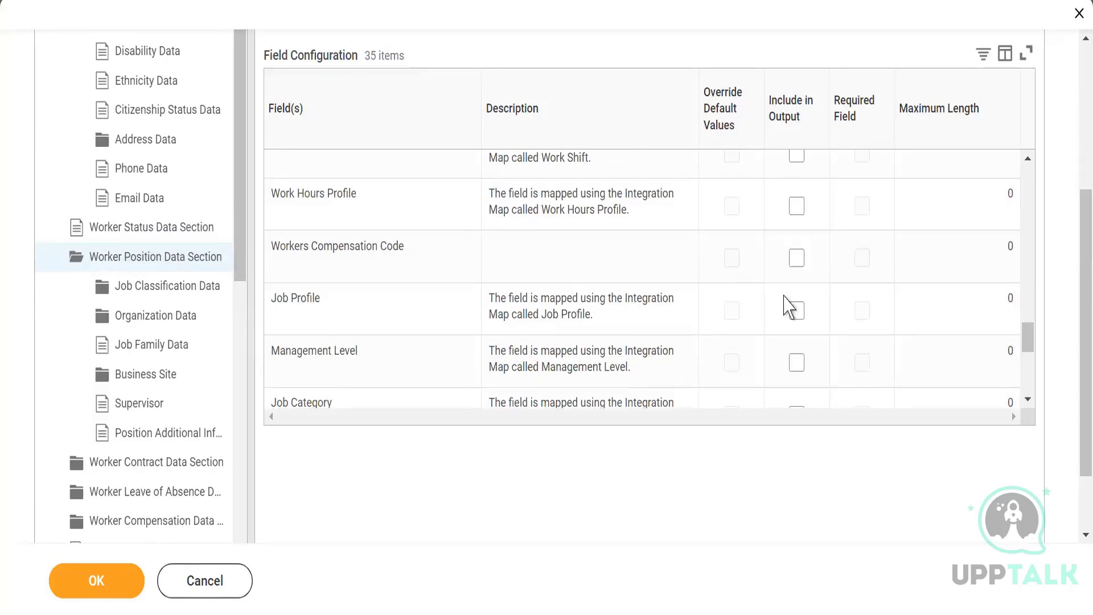
left_click(797, 313)
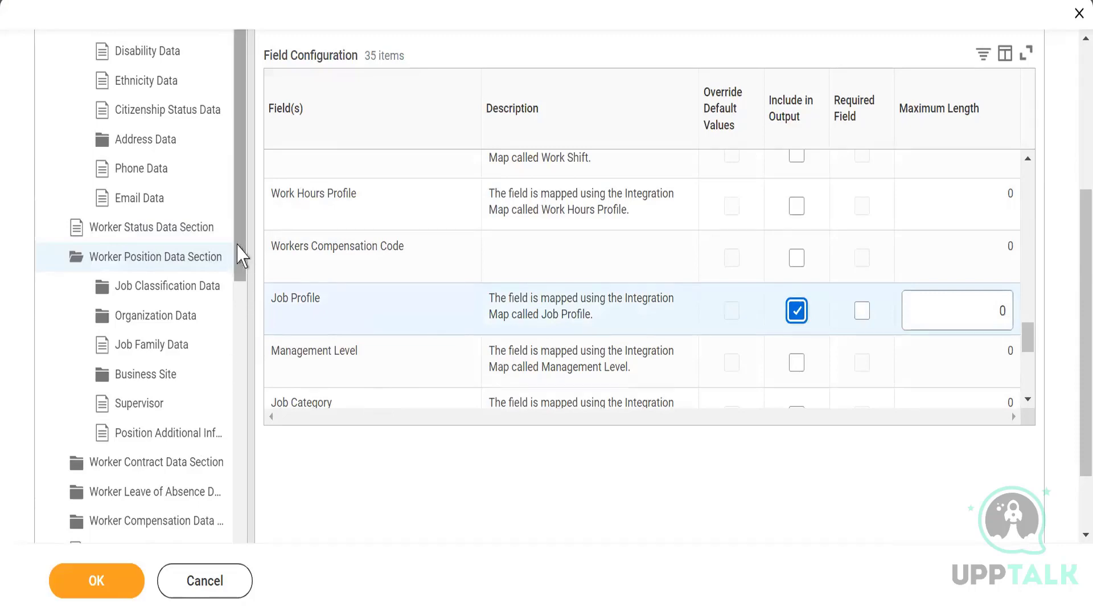
Step: Include the Total Annual Base Pay field of the Worker Compensation Data Section in the output and save the field attributes
scroll(239, 308, "down", 2)
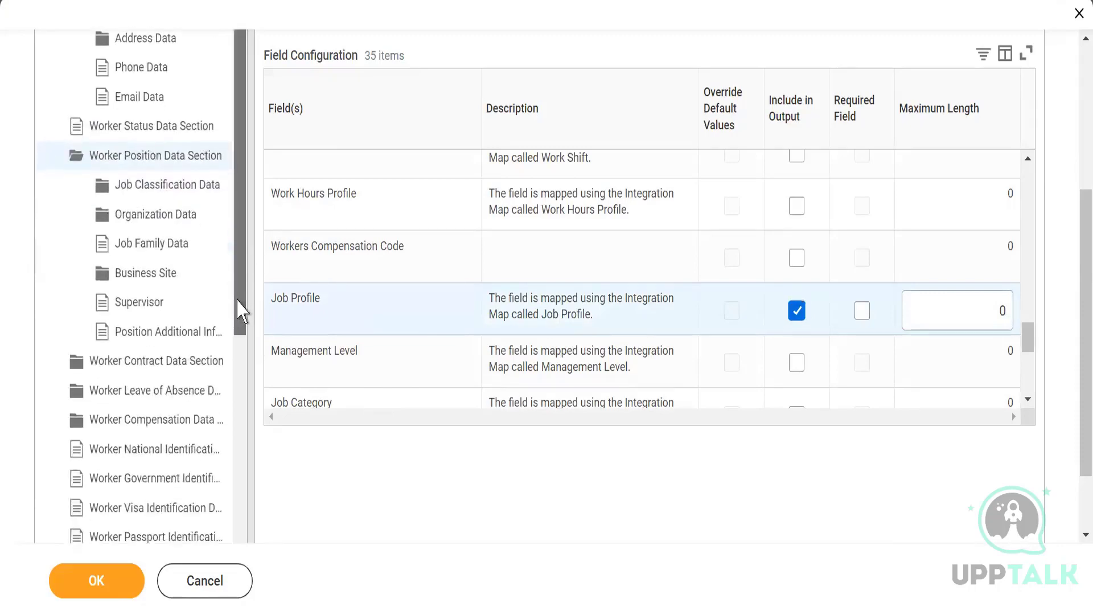
left_click(138, 424)
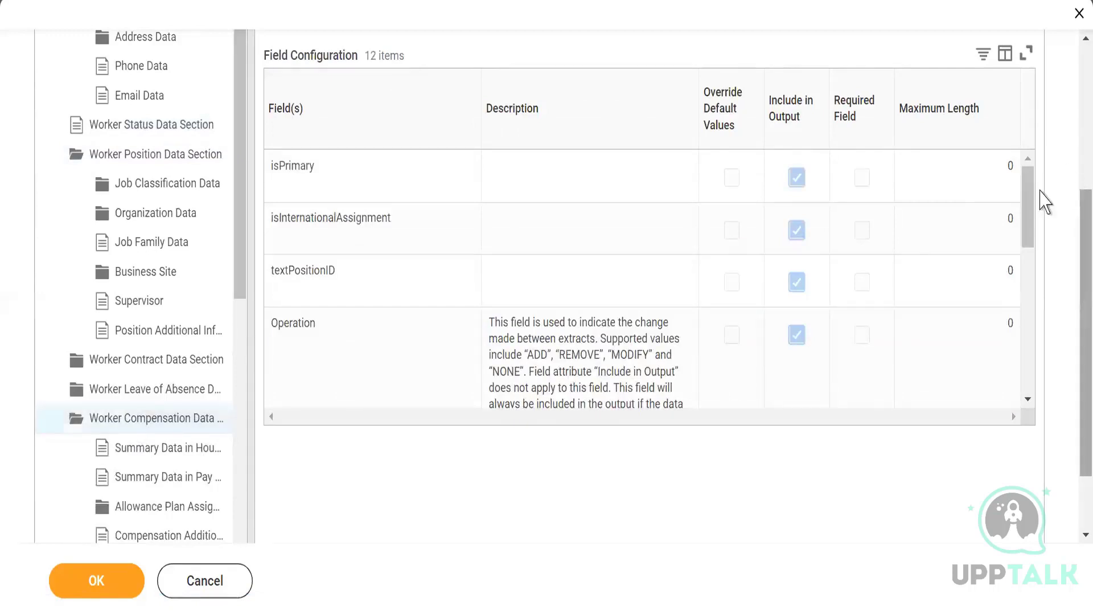
left_click_drag(1028, 211, 1018, 336)
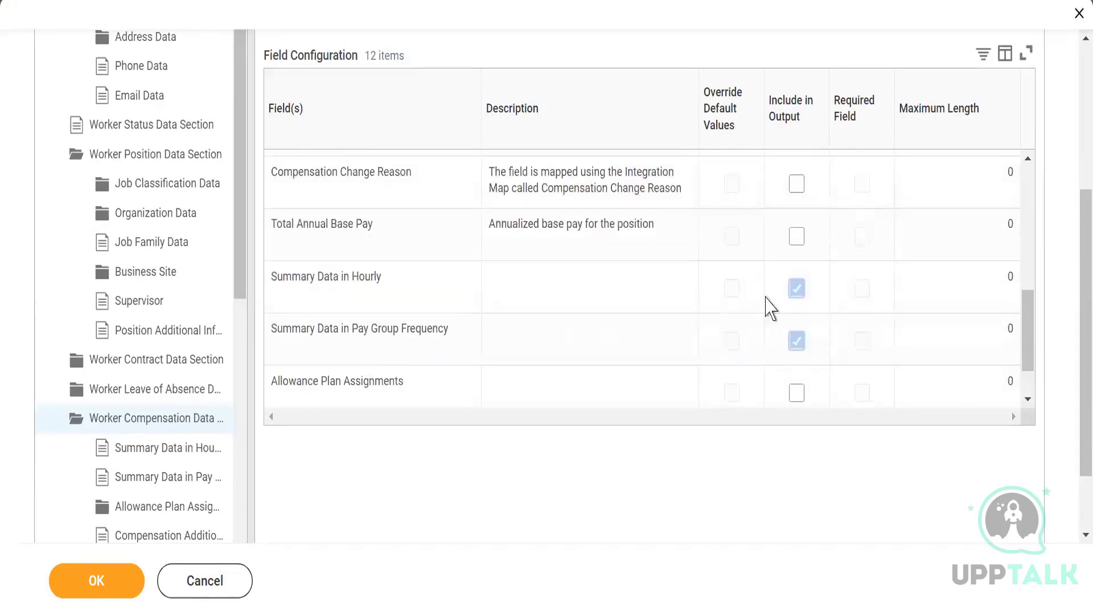
left_click(797, 237)
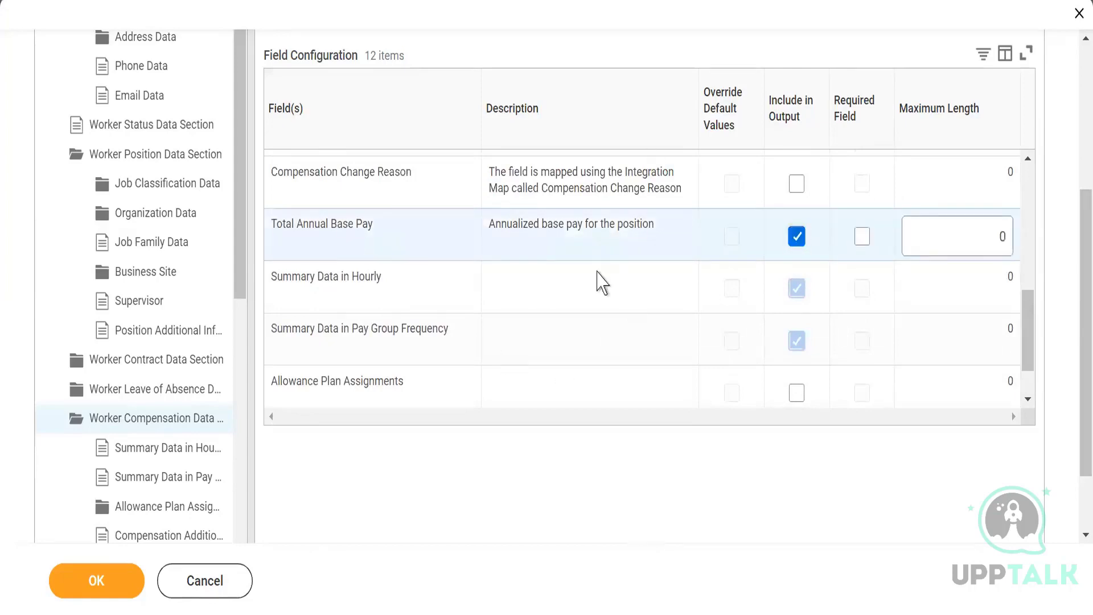
left_click(90, 586)
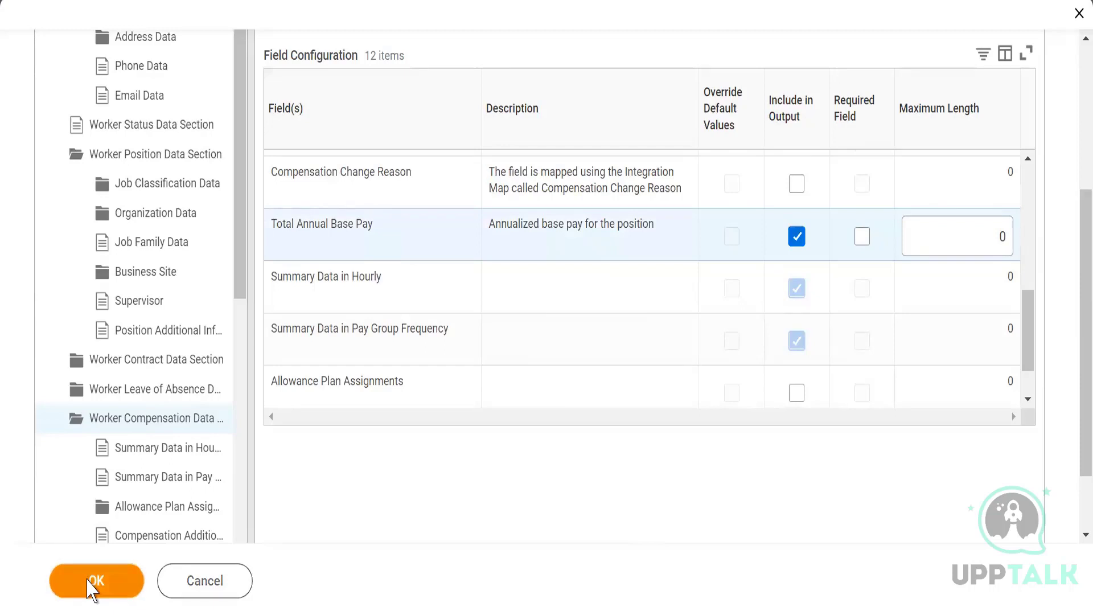
left_click(89, 586)
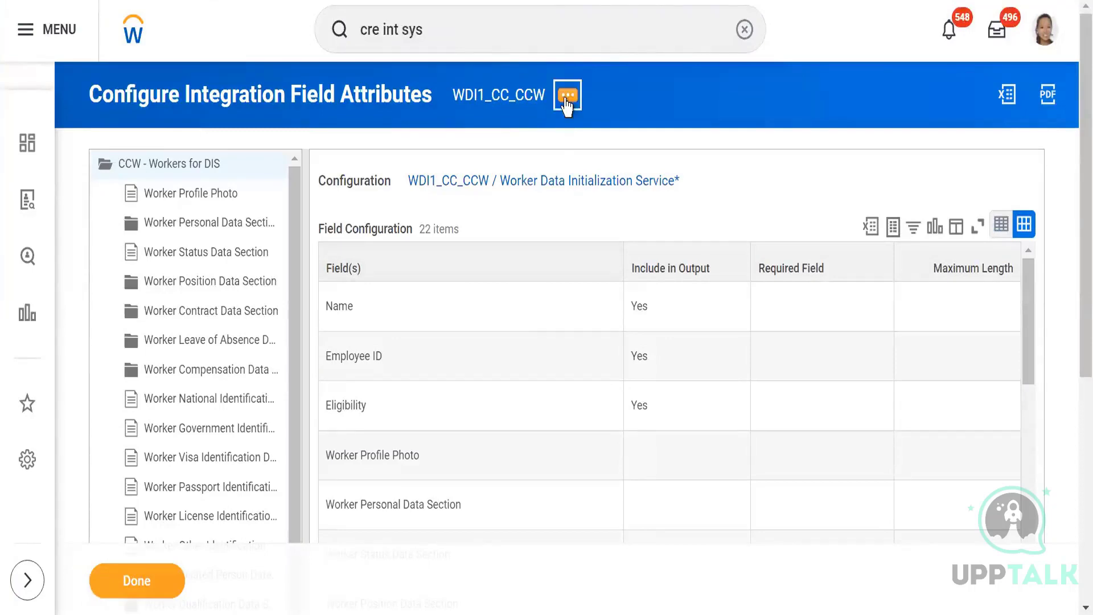
Step: Override the integration system's Eligibility criterion field with the external field Active and save the field overrides
left_click(566, 97)
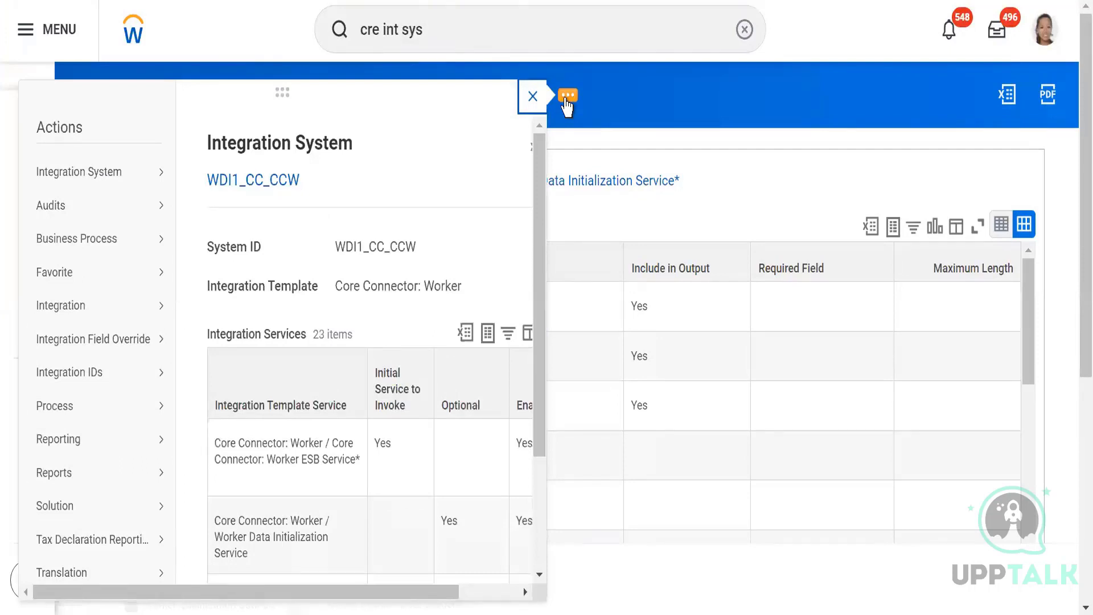
mouse_move(137, 186)
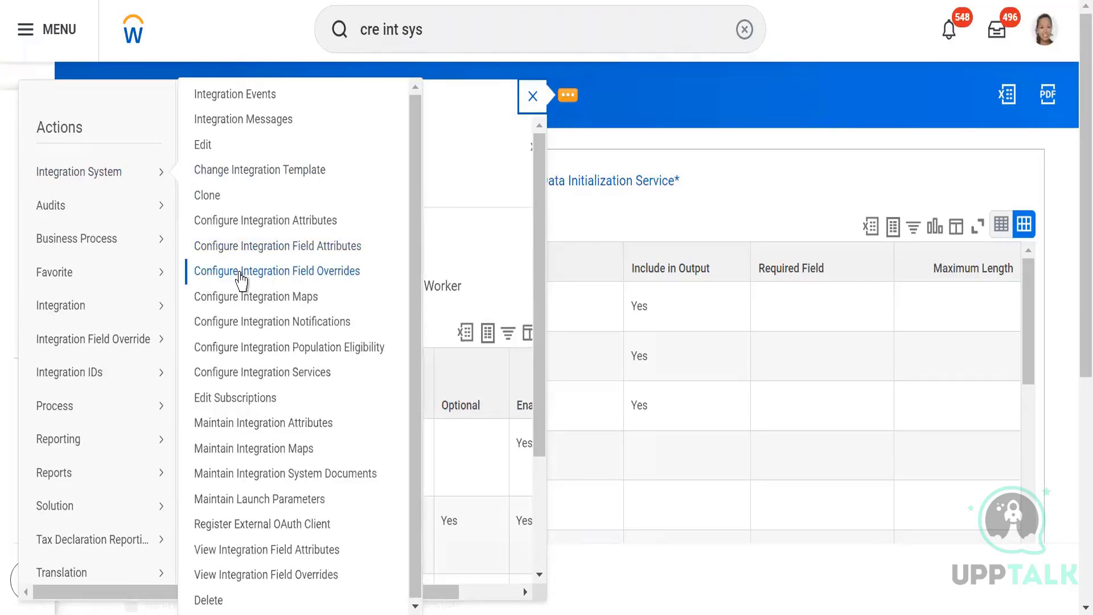
left_click(240, 272)
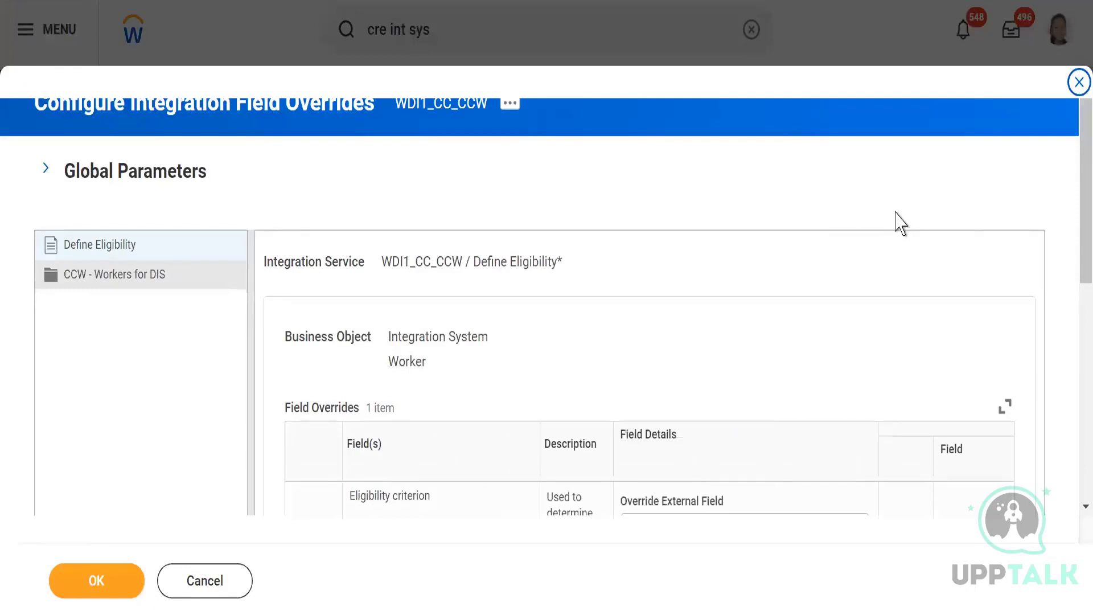
left_click_drag(1081, 172, 1069, 257)
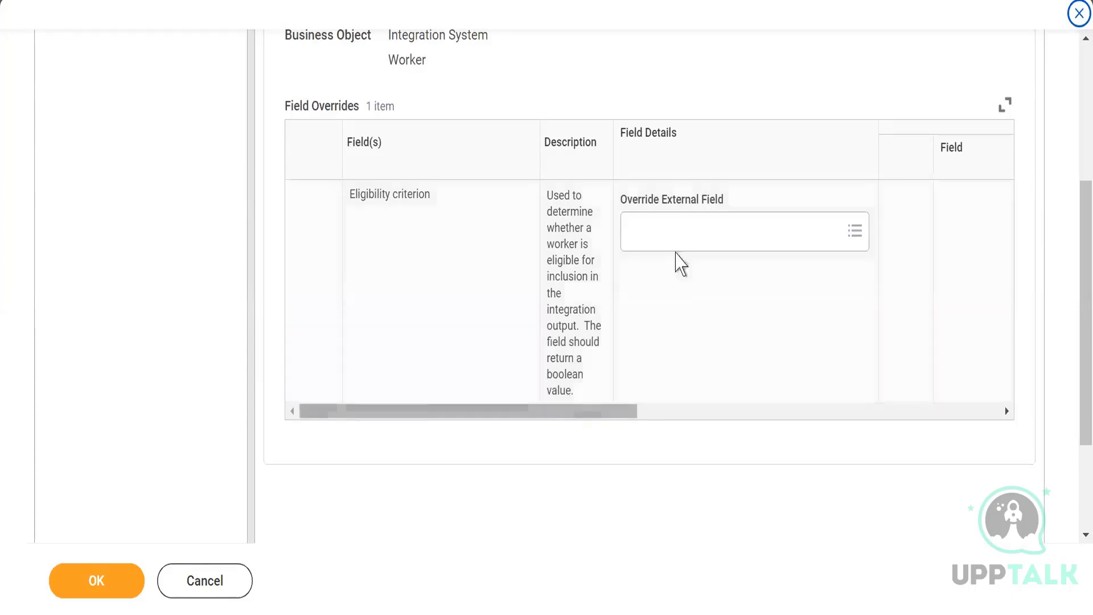
left_click(660, 227)
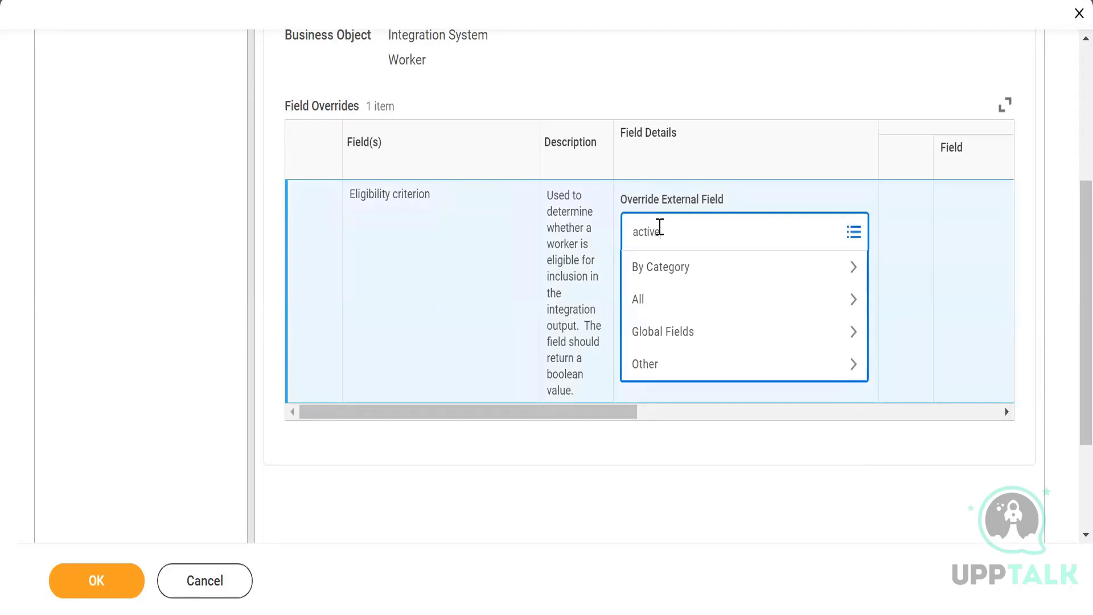
key("Return")
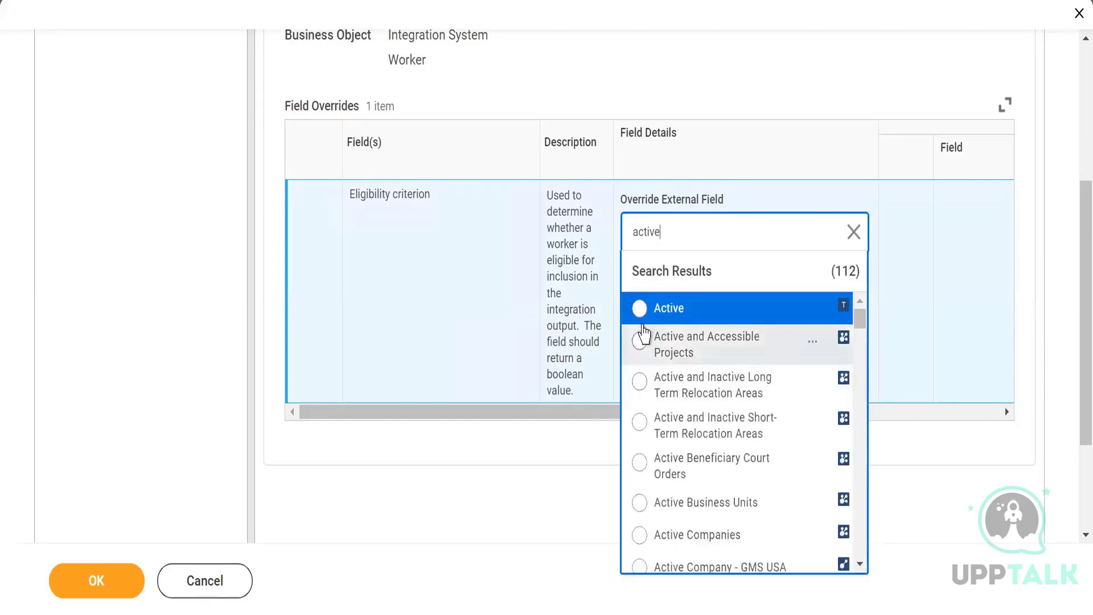
left_click(642, 311)
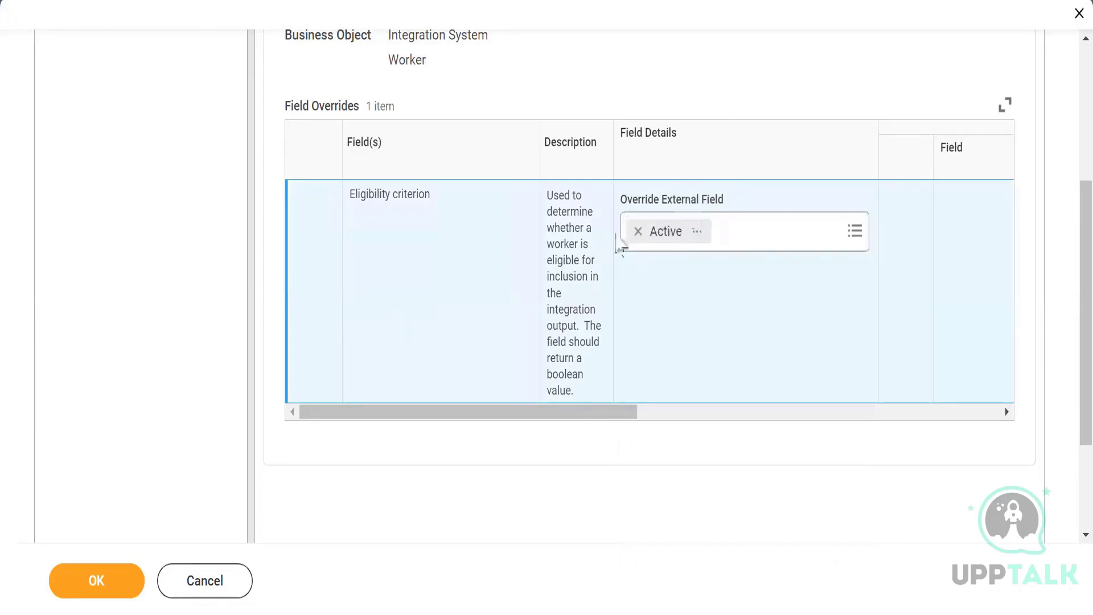
left_click(81, 578)
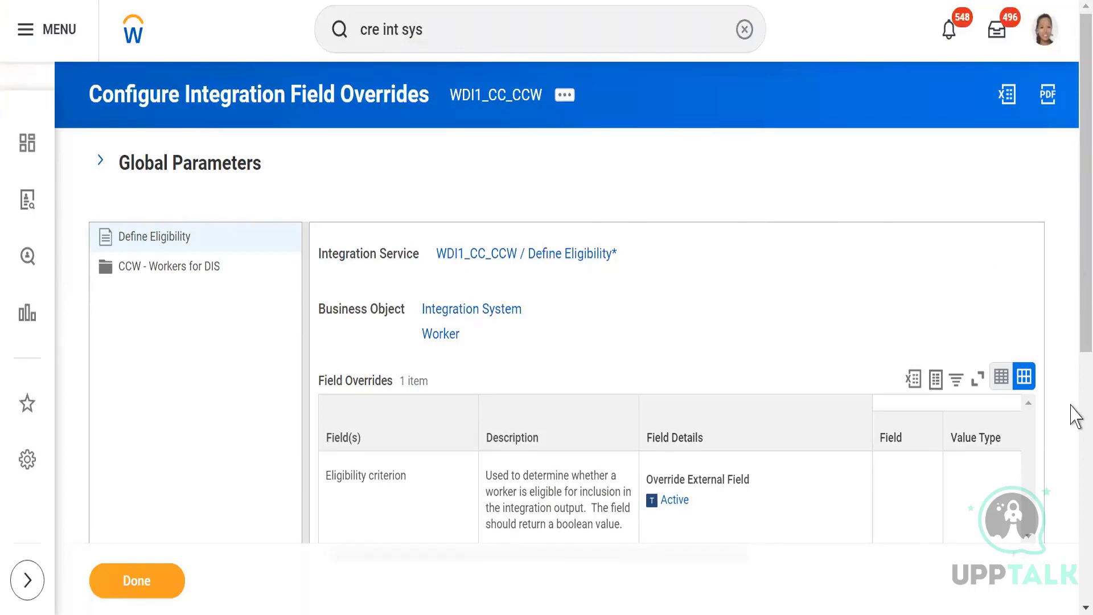
scroll(1070, 362, "down", 3)
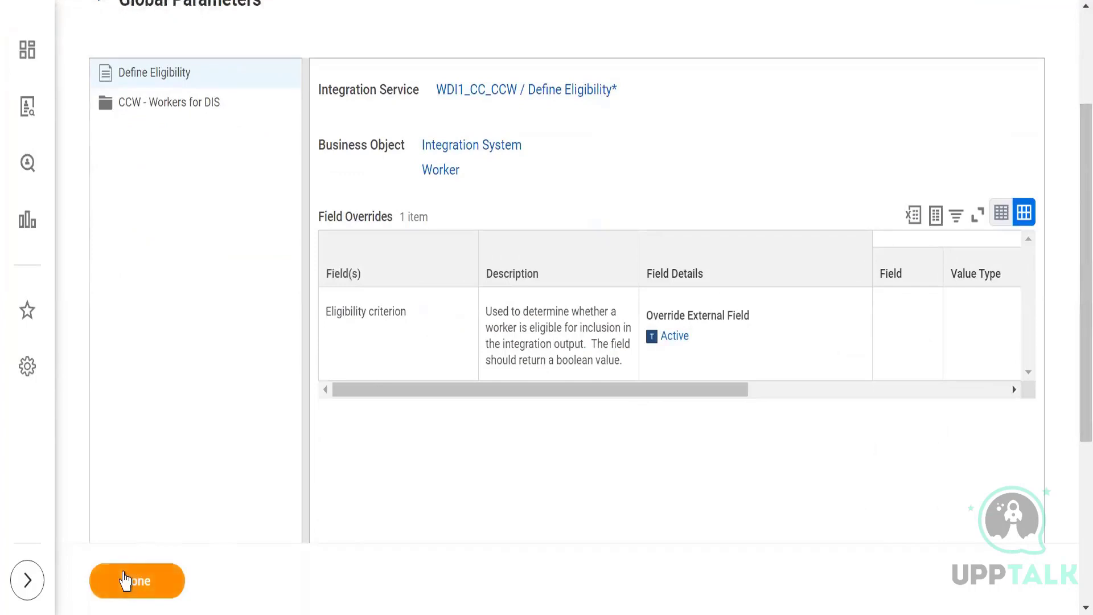
left_click(124, 581)
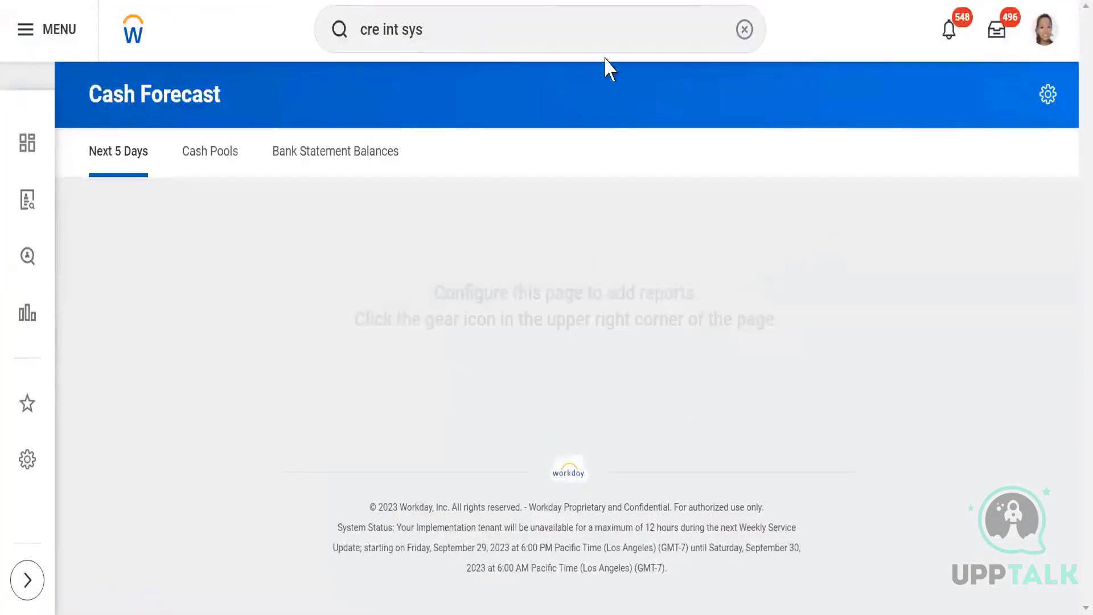
Step: Search for WDi1_CC_CCW across more categories and open the WDI1_CC_CCW integration system
left_click(744, 29)
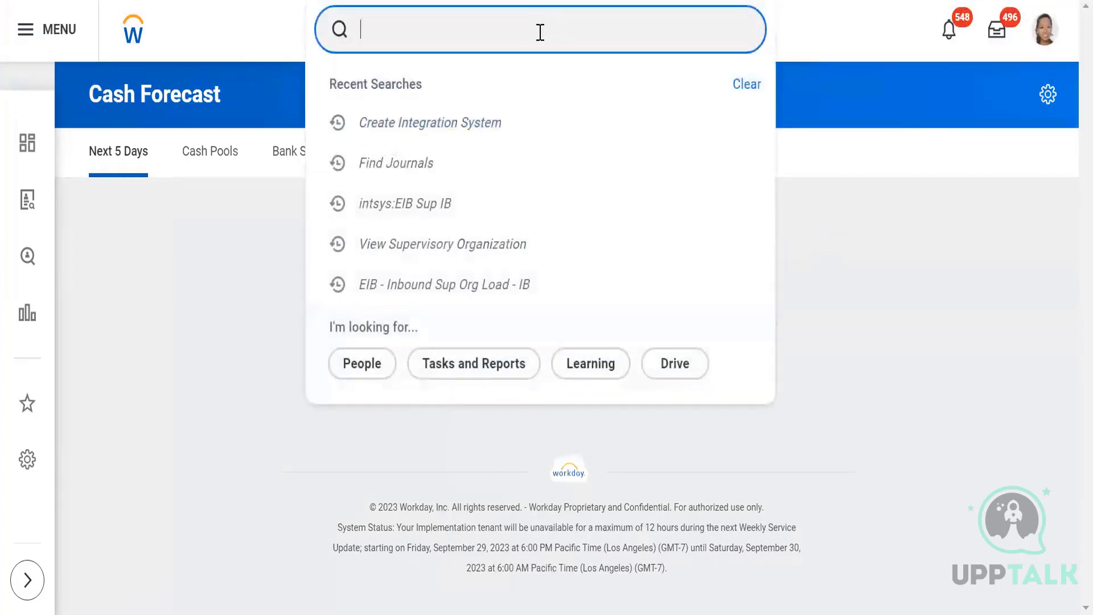
type("WDi1_")
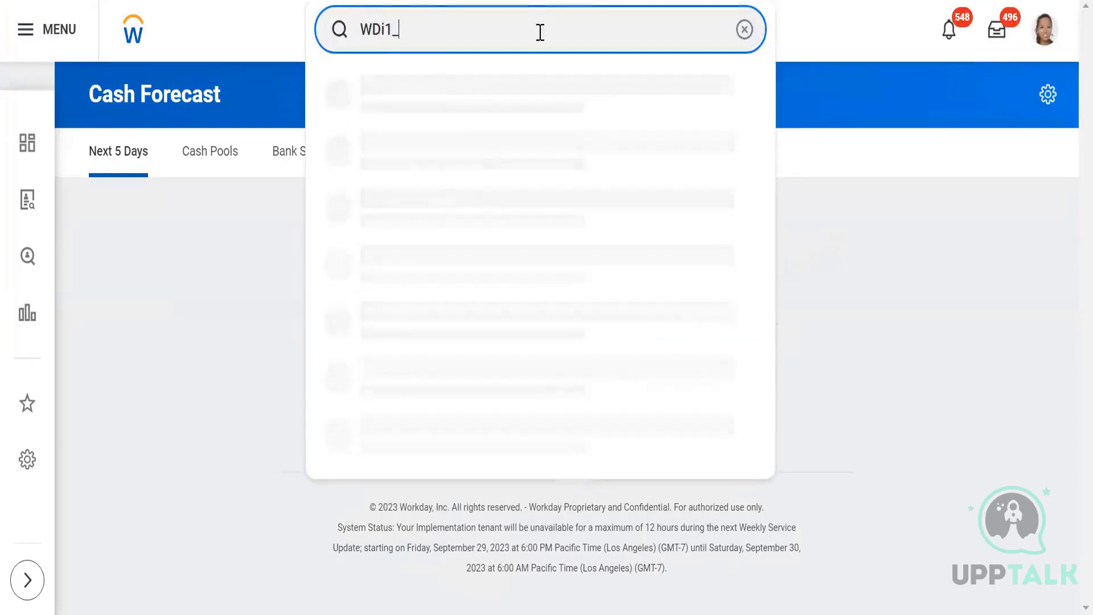
type("CC_CC")
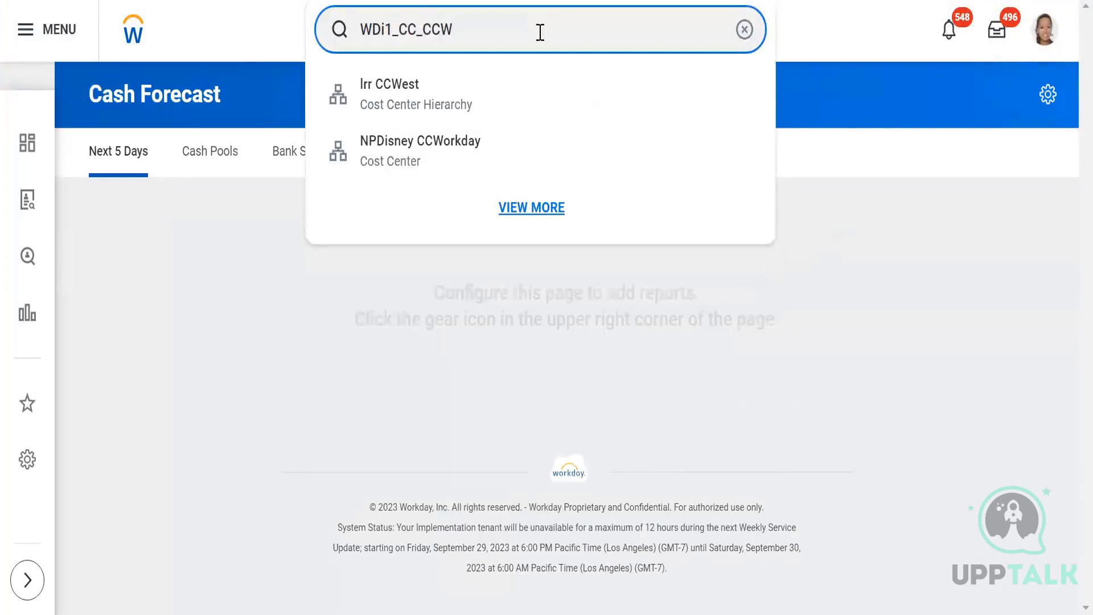
type("W")
key("Return")
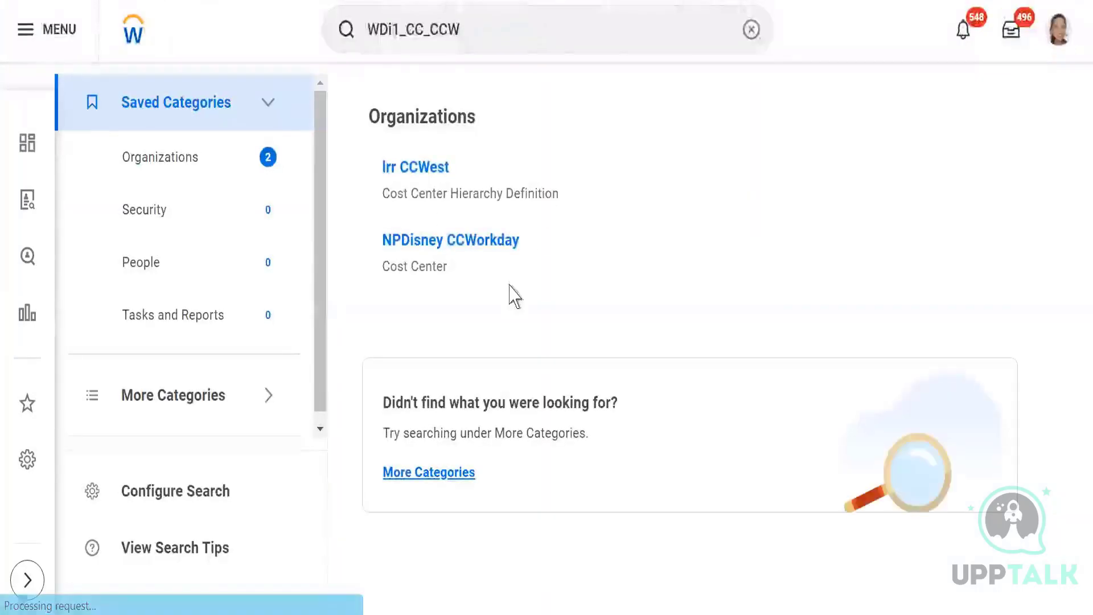
left_click(396, 474)
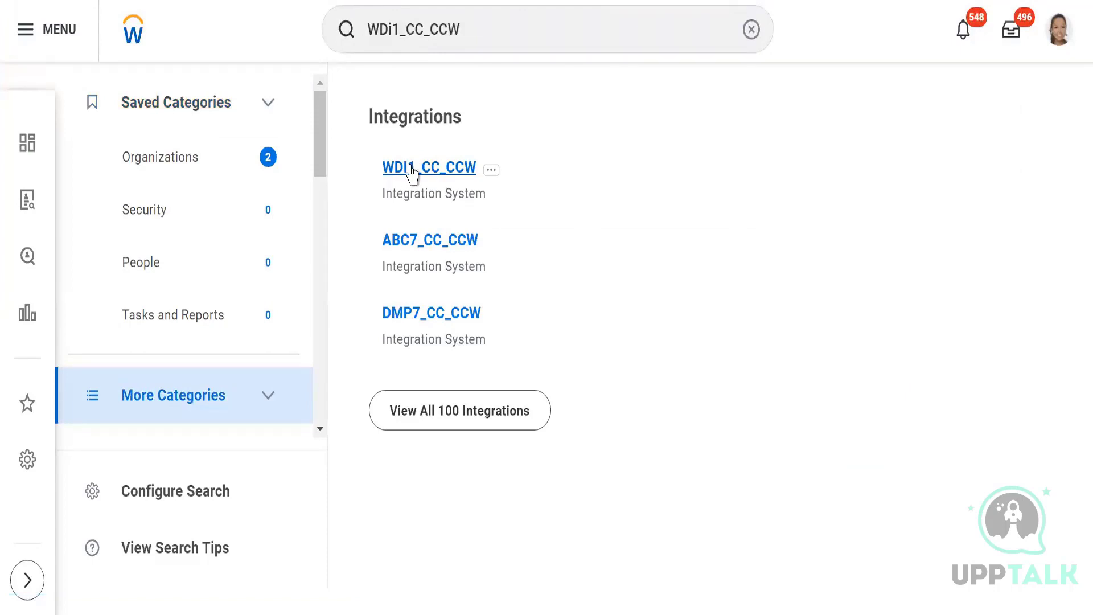
left_click(412, 168)
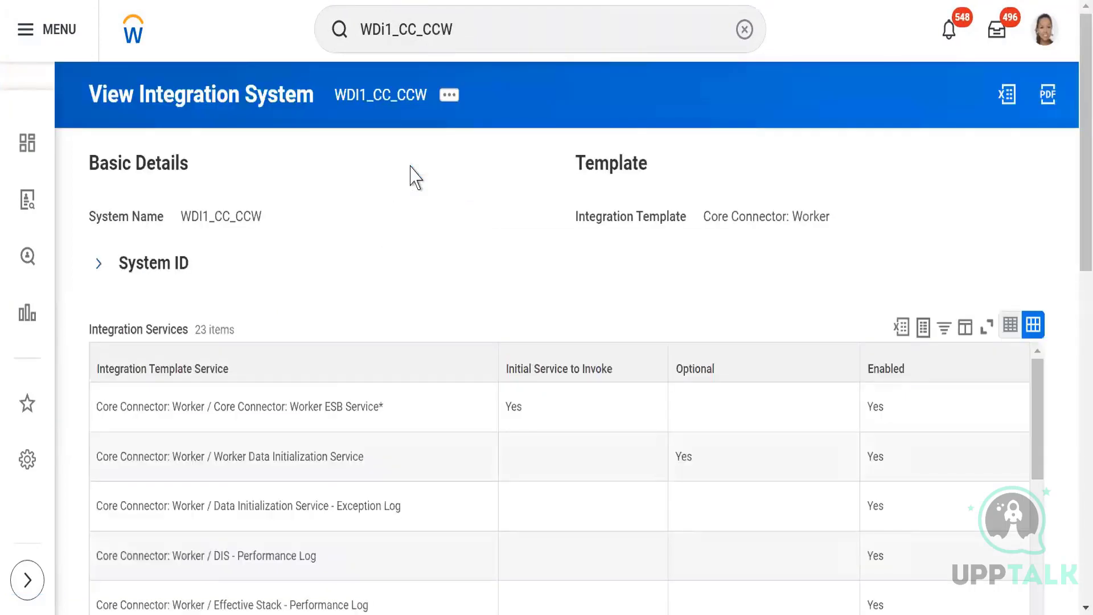
Step: Set up a launch of the WDI1_CC_CCW integration with the run frequency Run Now
left_click(449, 95)
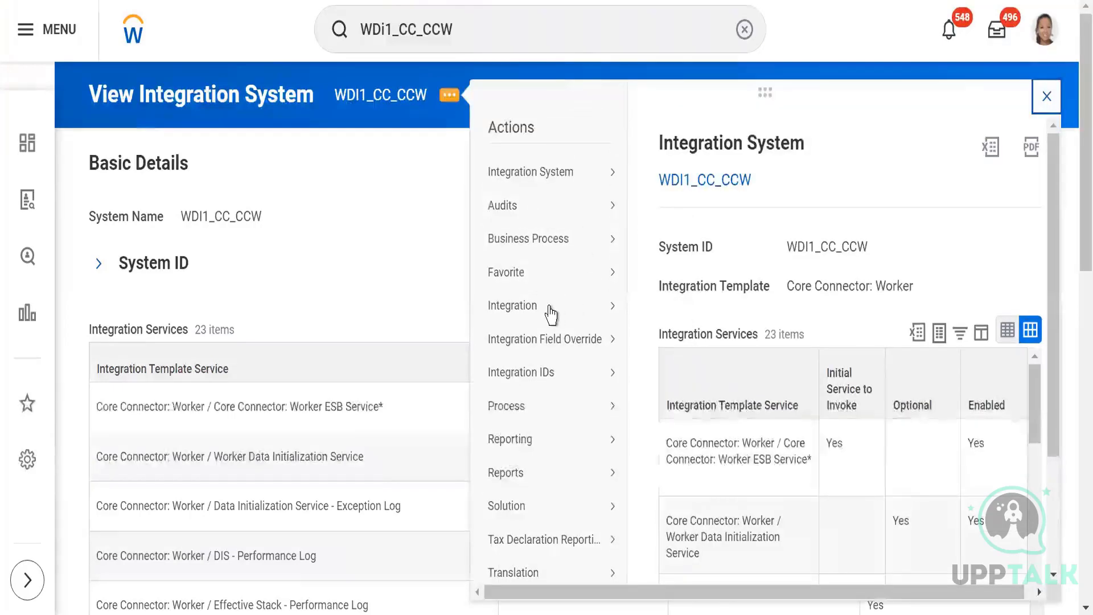
mouse_move(548, 313)
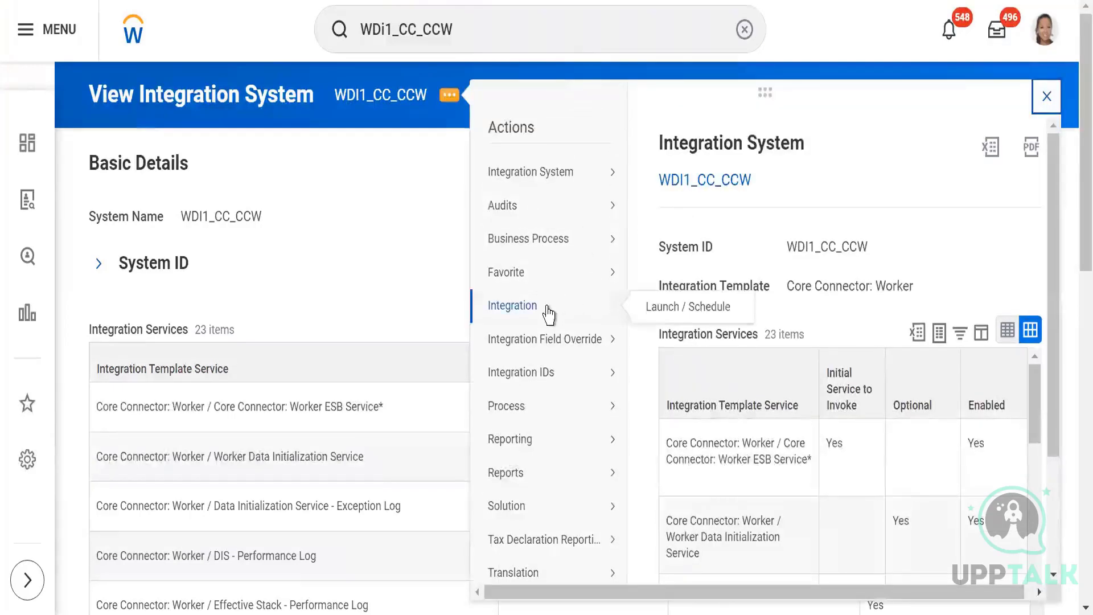
left_click(666, 312)
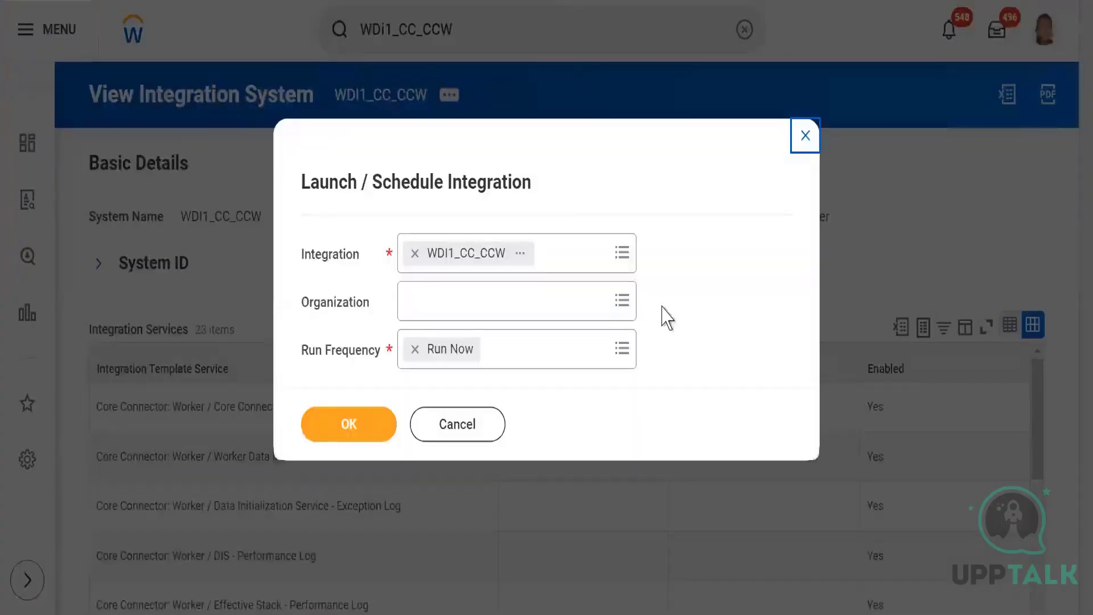
left_click(548, 359)
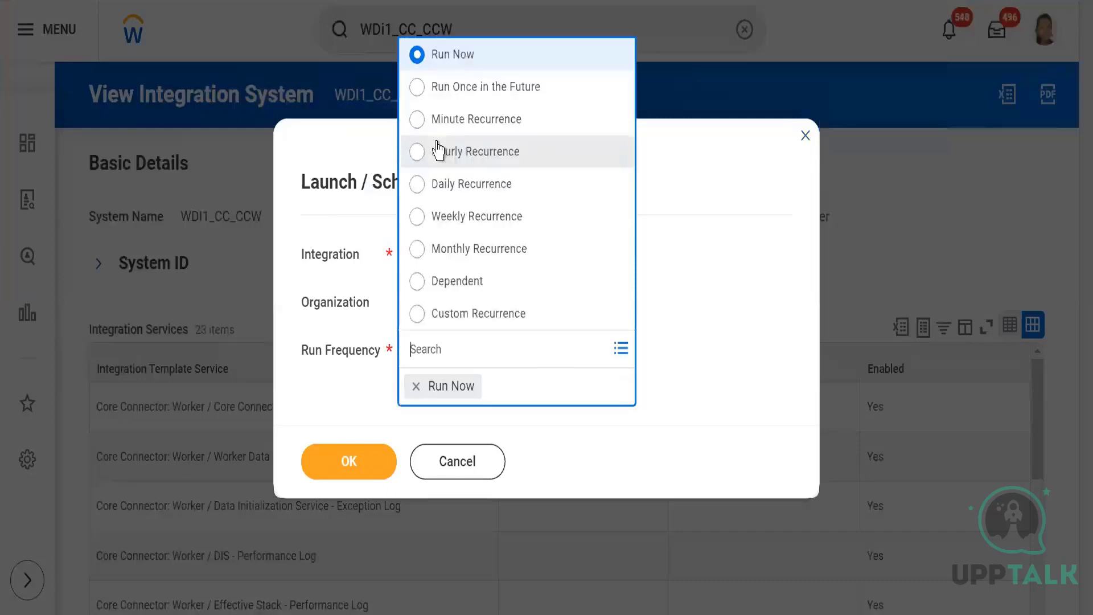
left_click(715, 329)
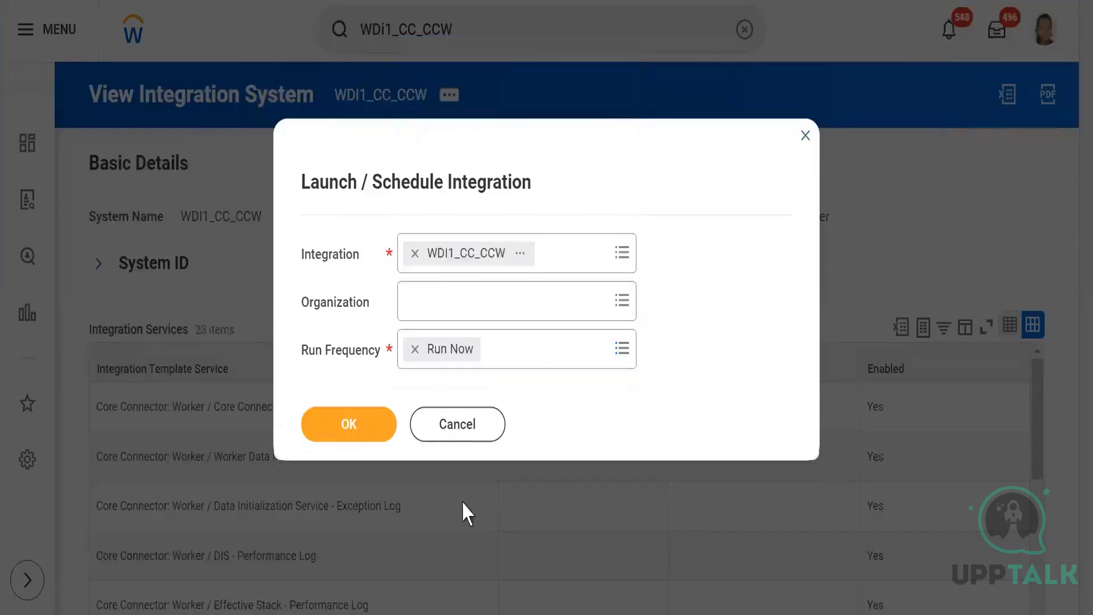
left_click(347, 436)
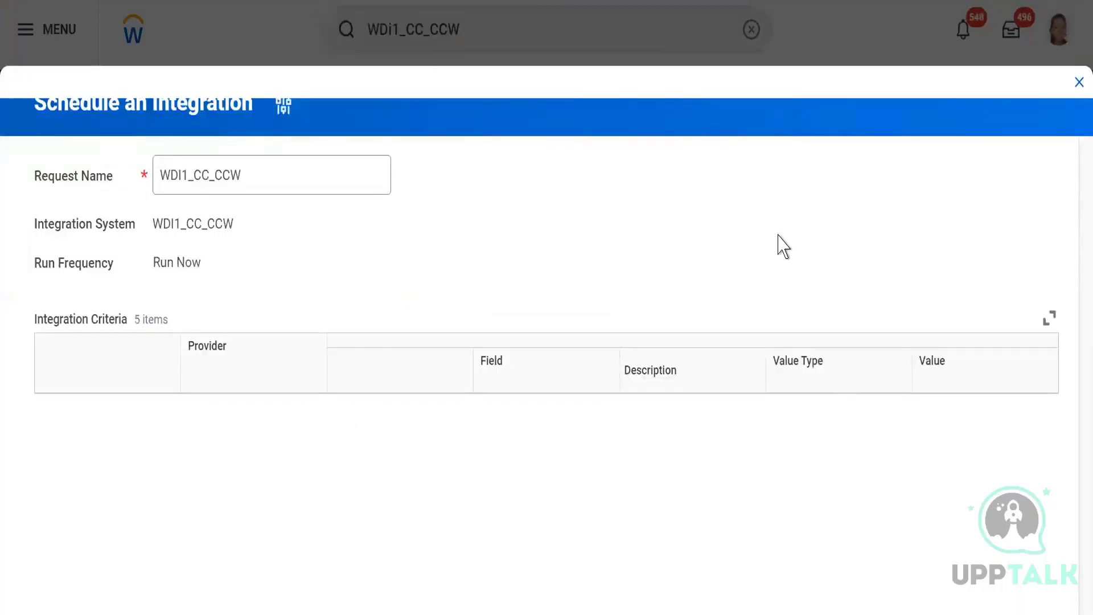
Step: Enable Full File in the integration criteria and submit the WDI1_CC_CCW integration run
mouse_move(1071, 275)
left_mouse_down()
mouse_move(1071, 314)
mouse_move(1075, 103)
mouse_move(1071, 270)
left_mouse_up()
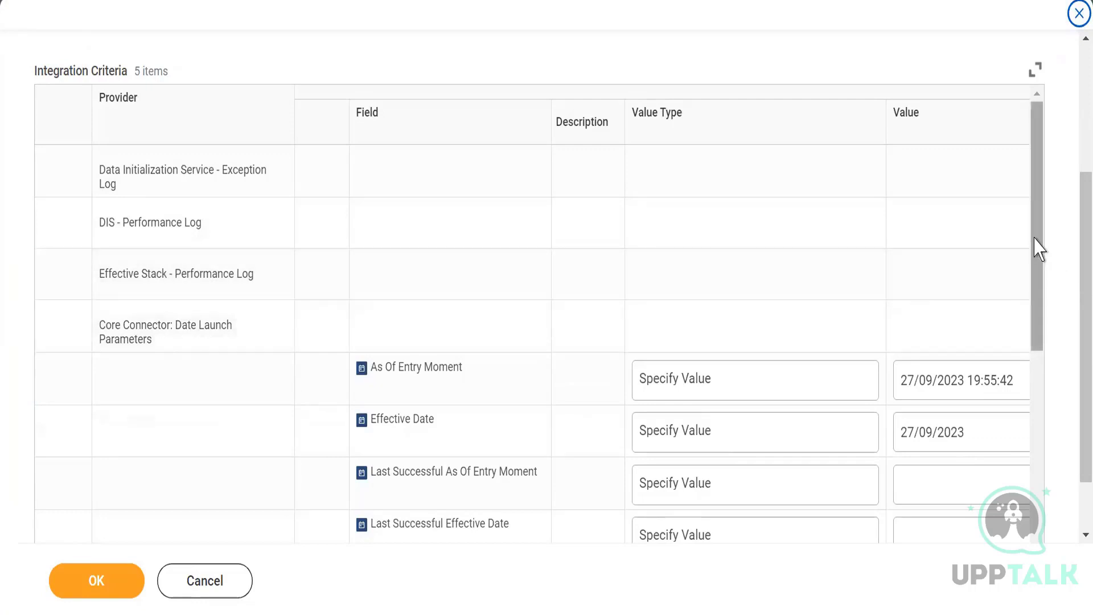
left_click_drag(1037, 249, 1039, 385)
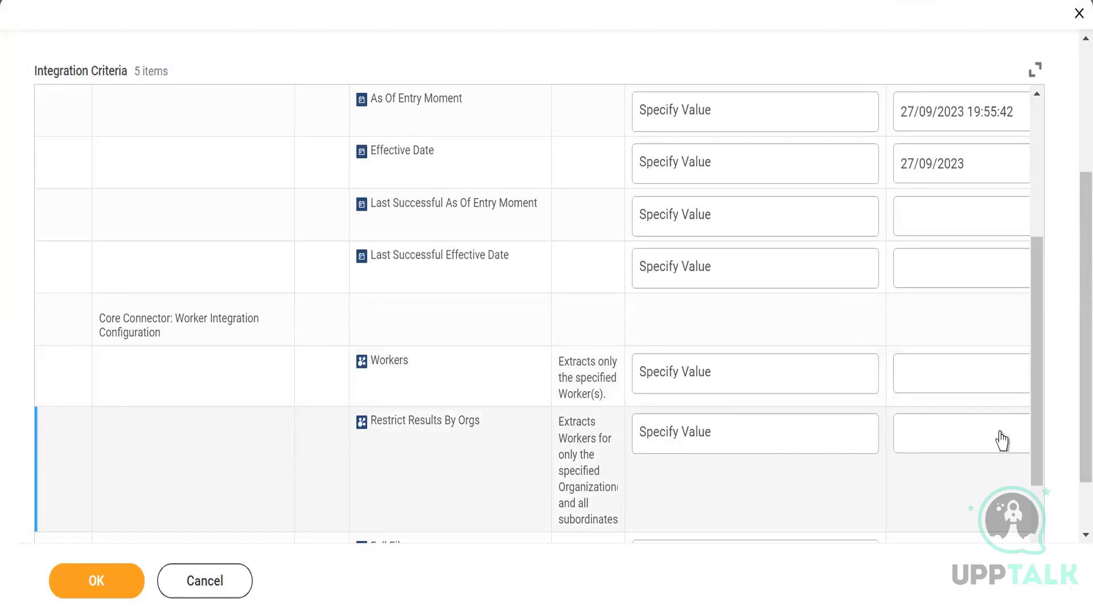
left_click_drag(1040, 419, 1039, 495)
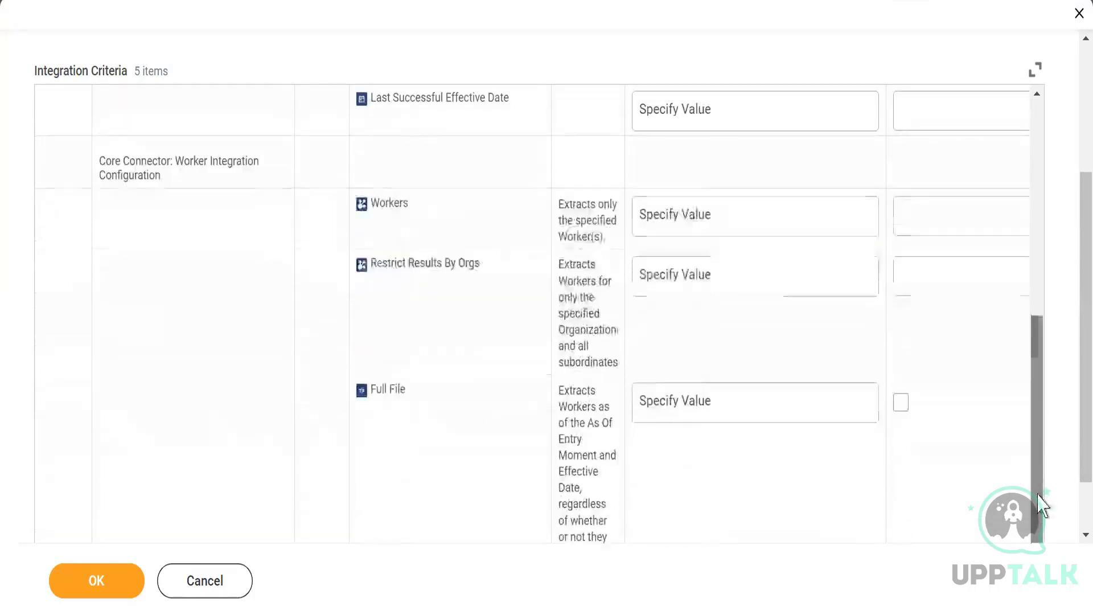
left_click(902, 403)
scroll(1072, 494, "down", 2)
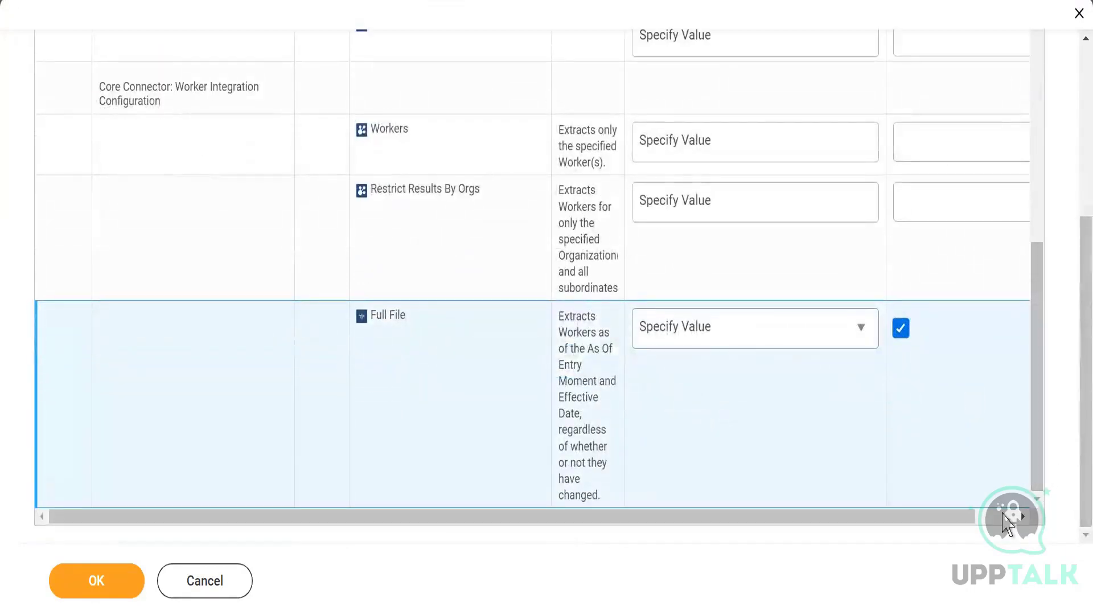
left_click(1004, 517)
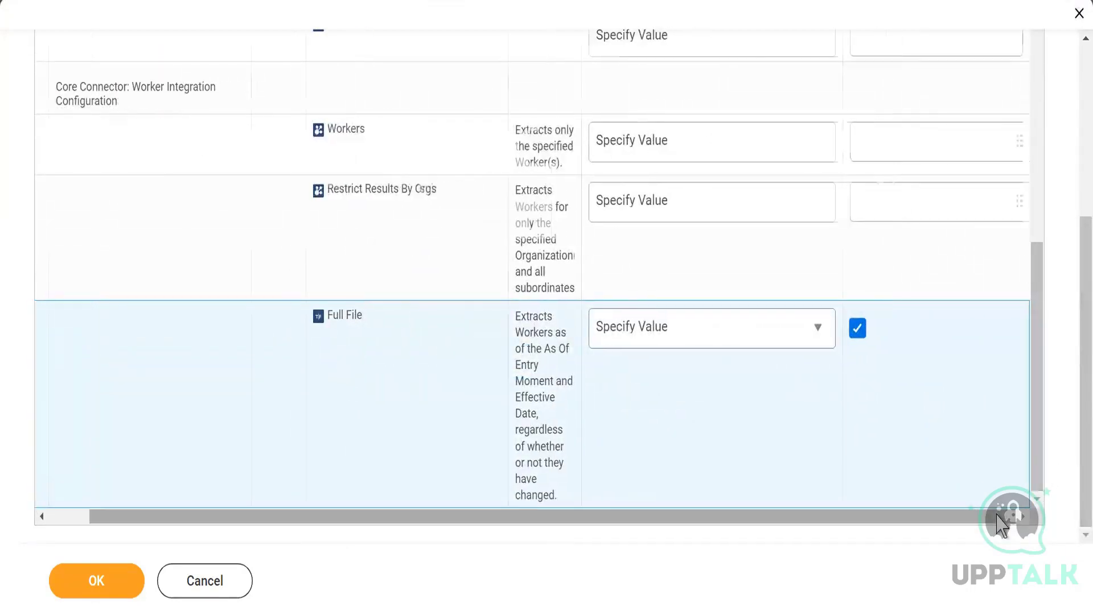
left_click(97, 578)
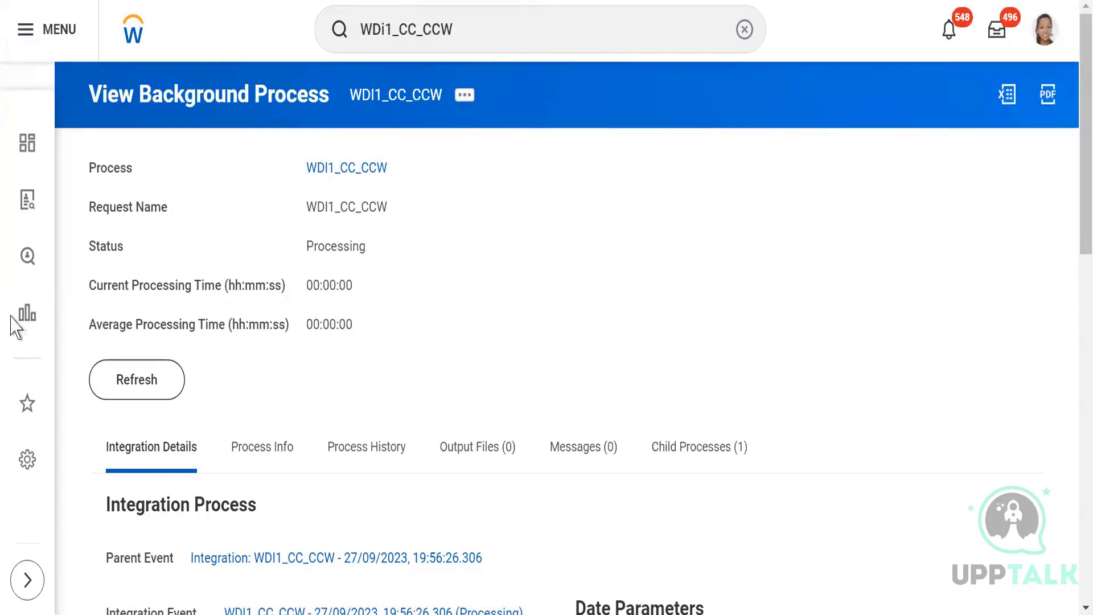
Step: Refresh the WDI1_CC_CCW background process repeatedly until its status is Completed
left_click(148, 384)
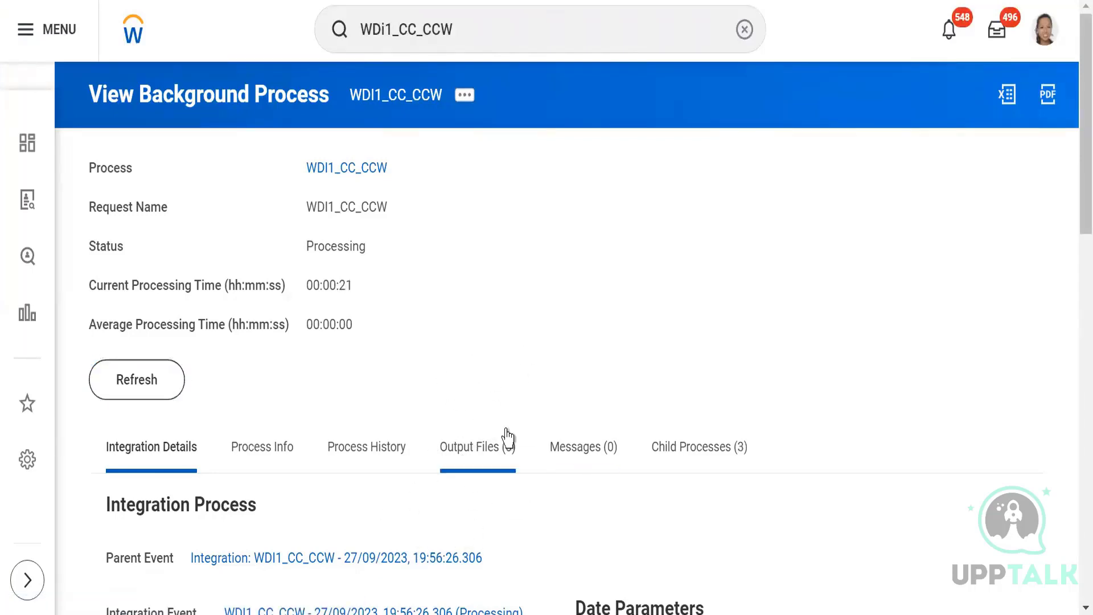
left_click(136, 381)
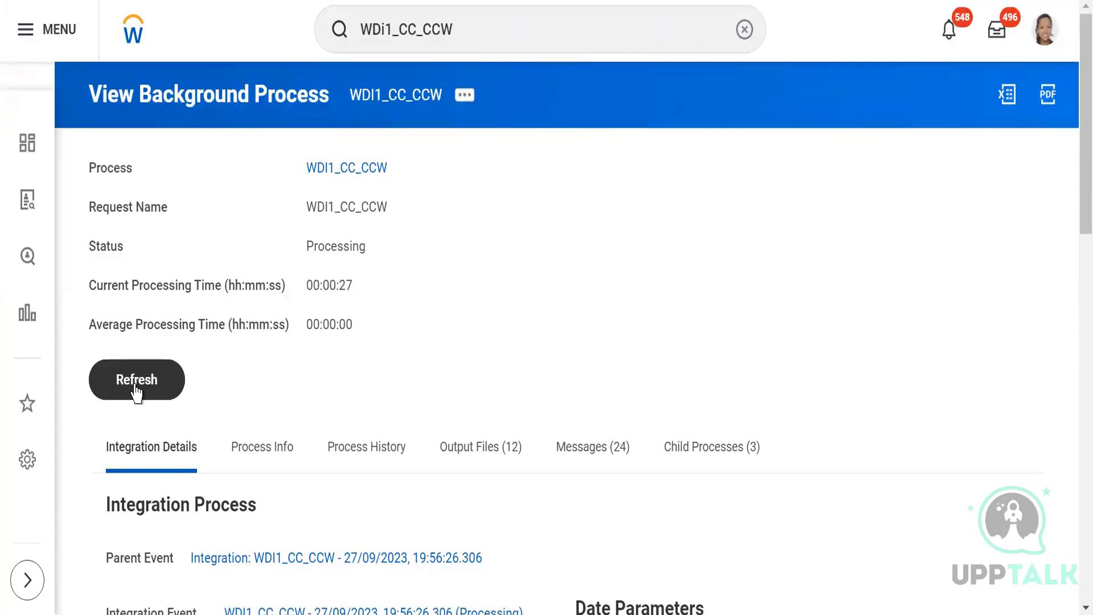
left_click(137, 392)
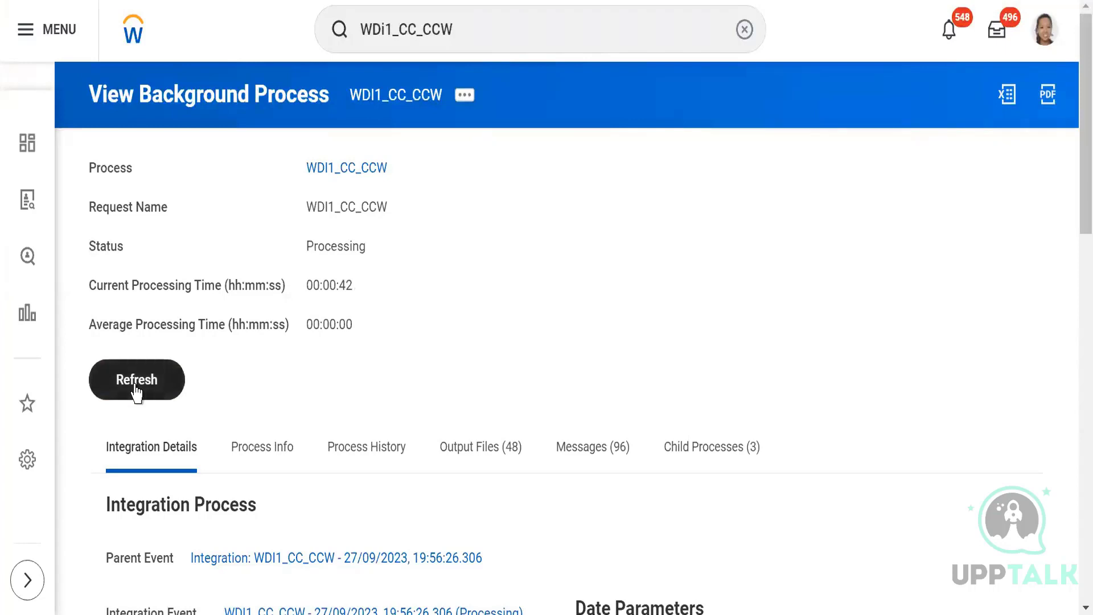
left_click(136, 392)
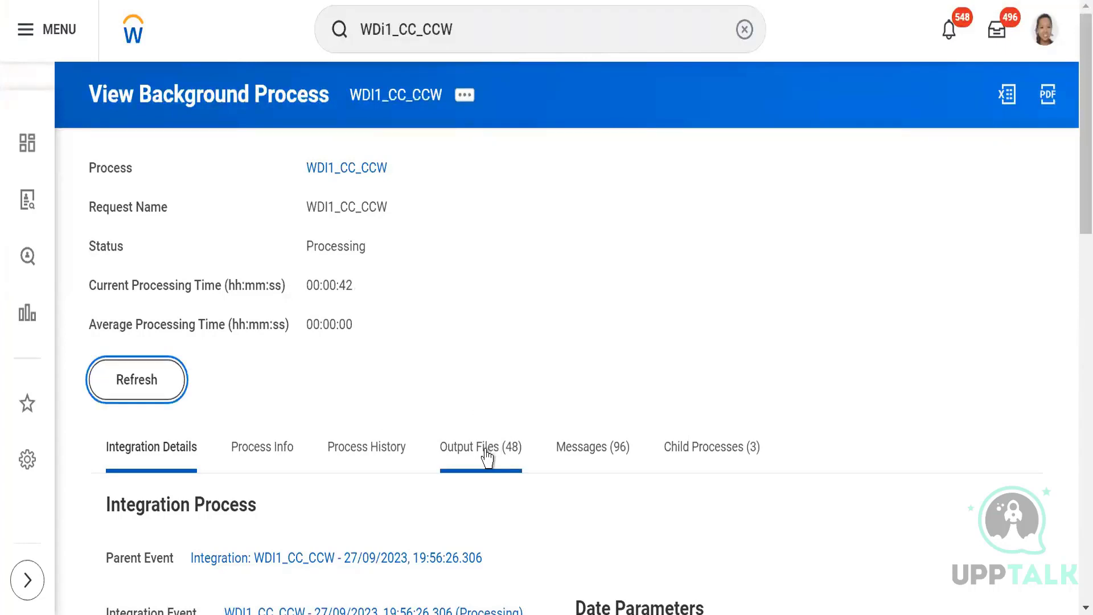
left_click(152, 385)
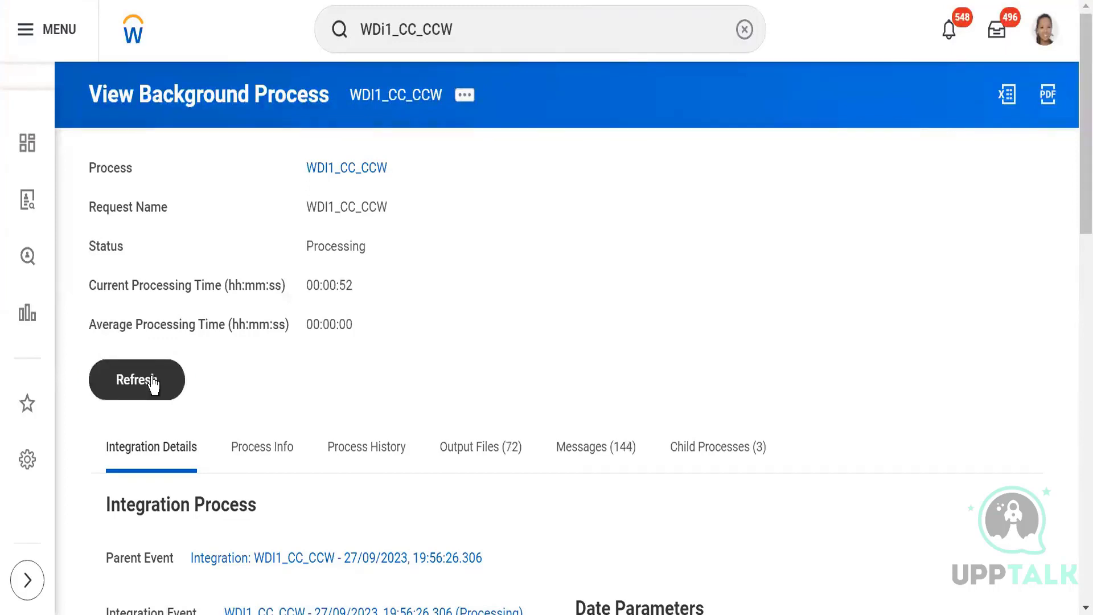
left_click(153, 385)
left_click(153, 384)
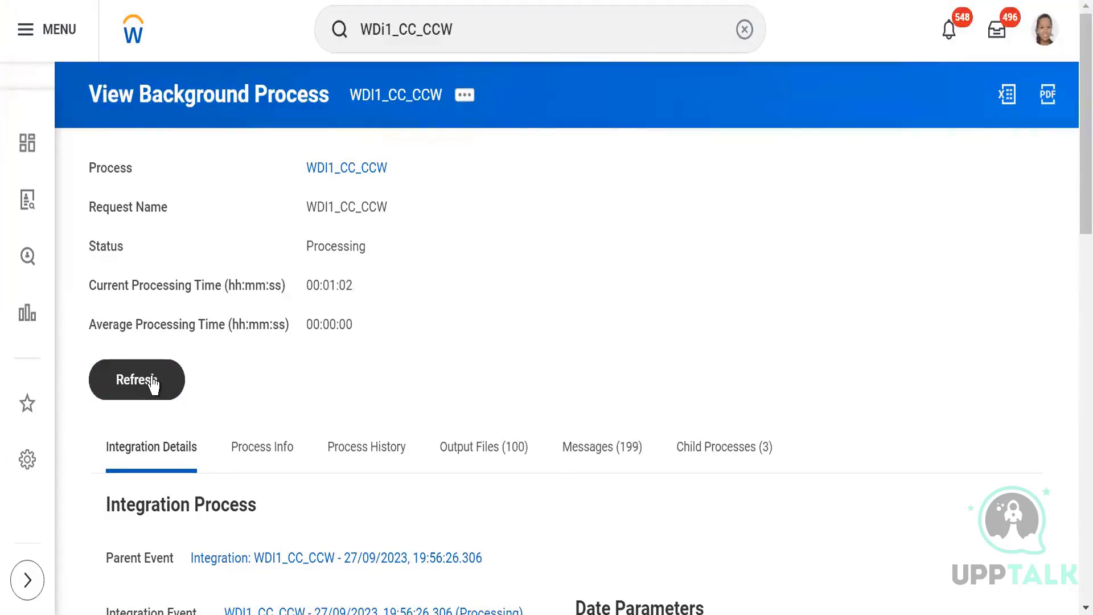
left_click(153, 385)
left_click(146, 378)
left_click(146, 378)
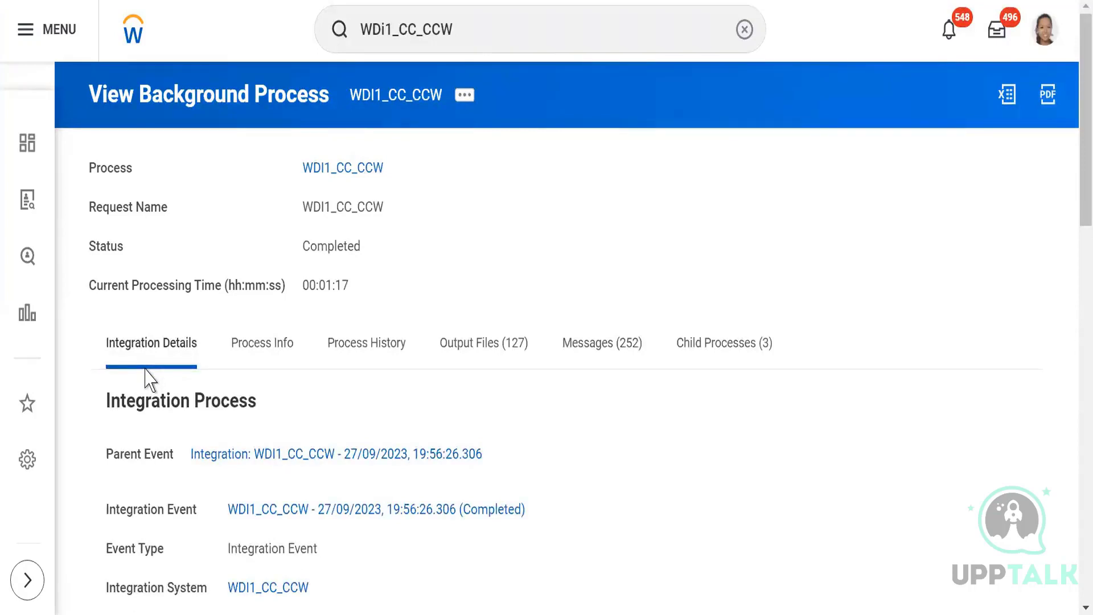
Step: Download MessagesAudit_Ptn-2_1.zip from the process's output files and open the archive's first XML document
left_click(463, 354)
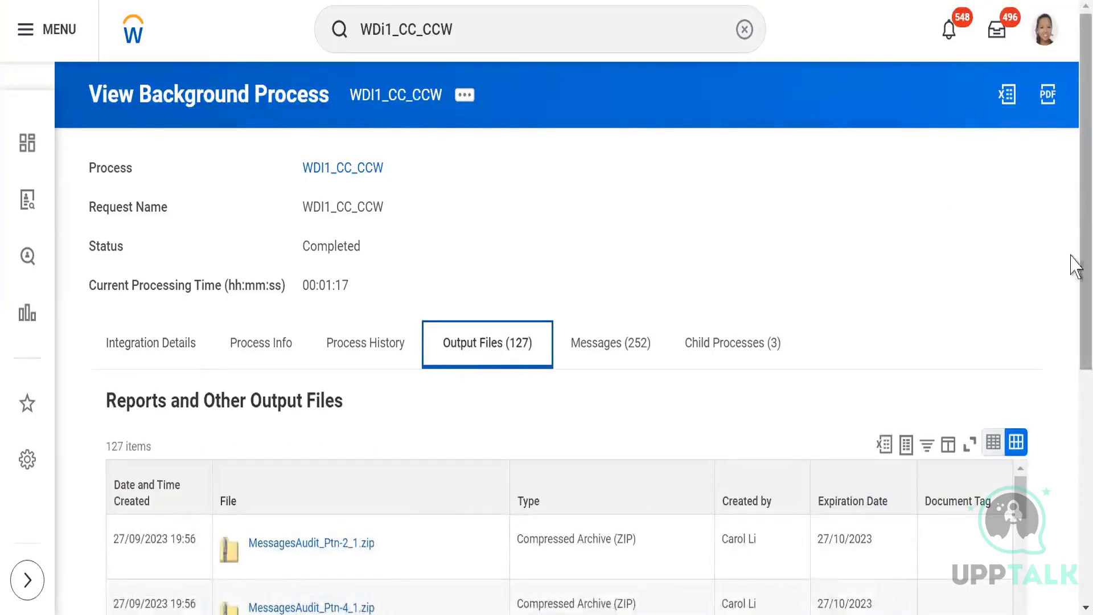
scroll(1073, 284, "down", 4)
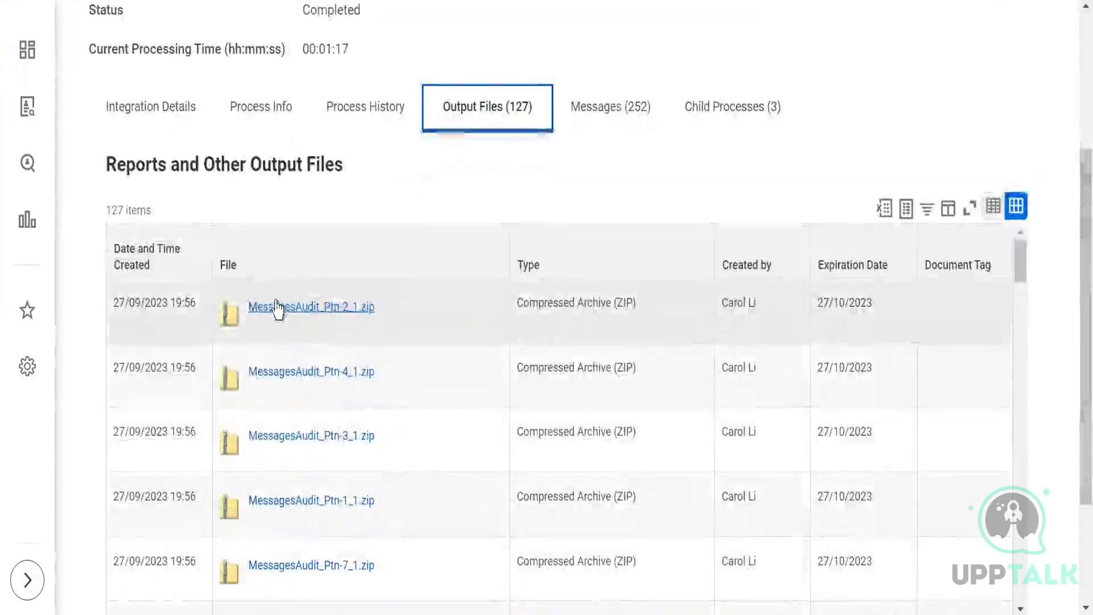
left_click(276, 310)
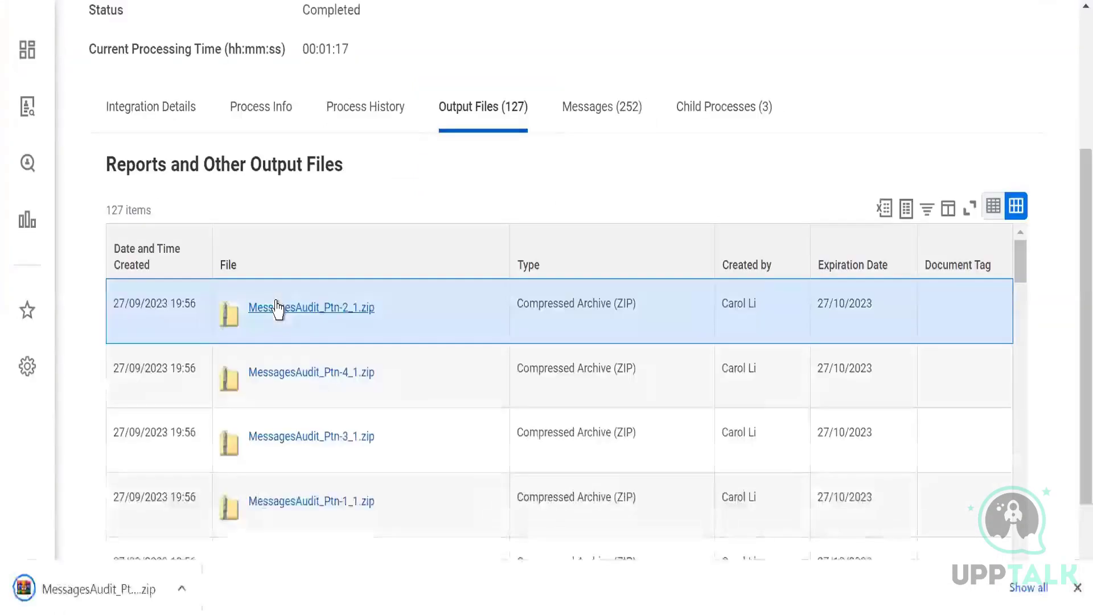
left_click(76, 586)
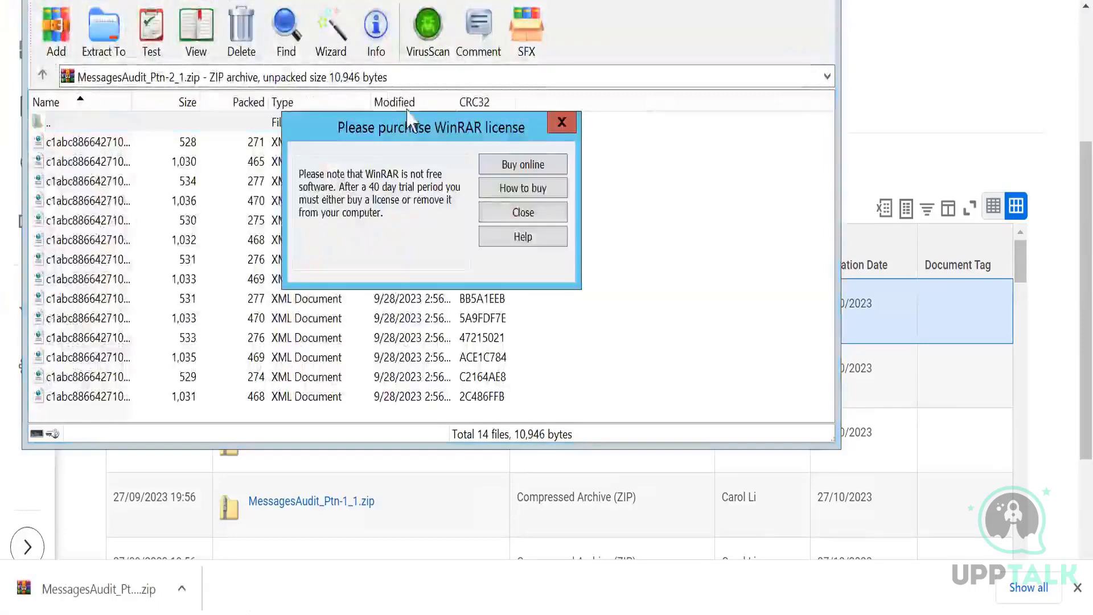
left_click(561, 122)
left_click(78, 142)
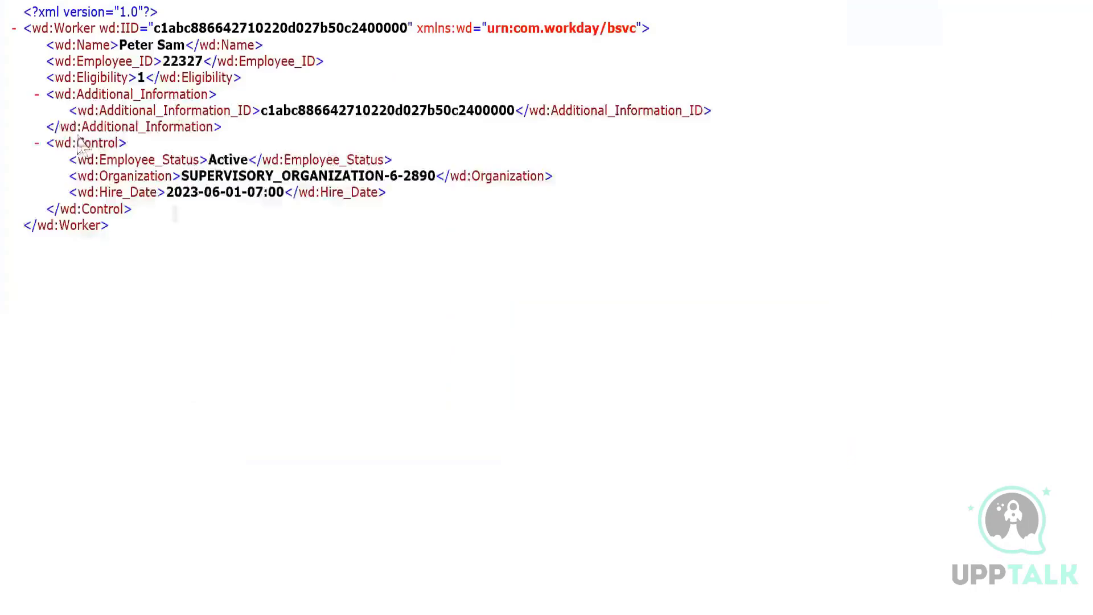
Step: Examine the worker's name, employee ID, eligibility, employee status and hire date in the first XML document
double_click(147, 45)
double_click(183, 62)
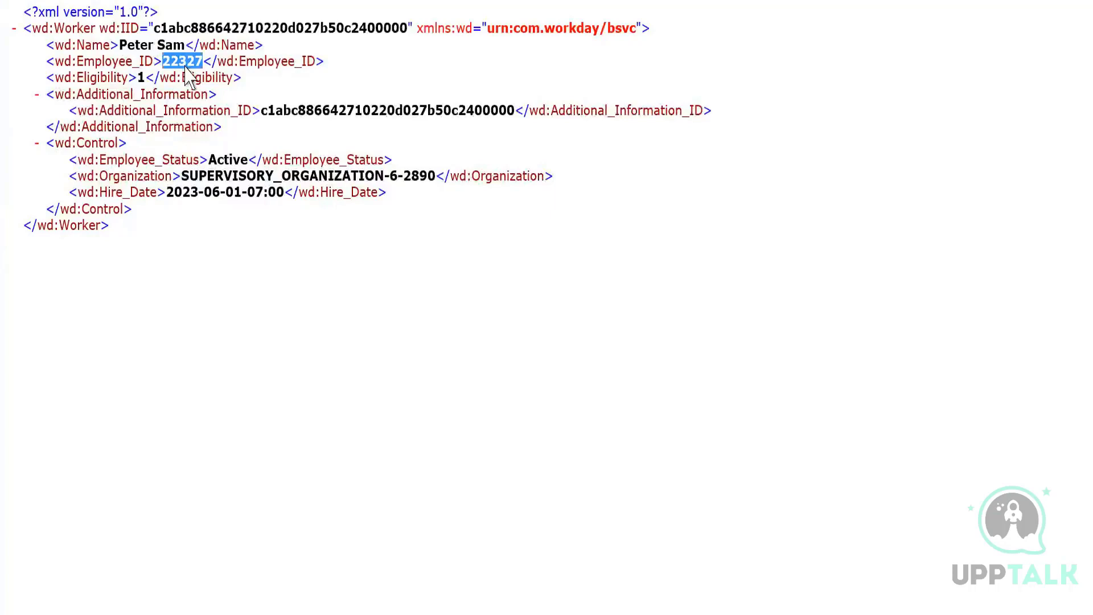
double_click(152, 66)
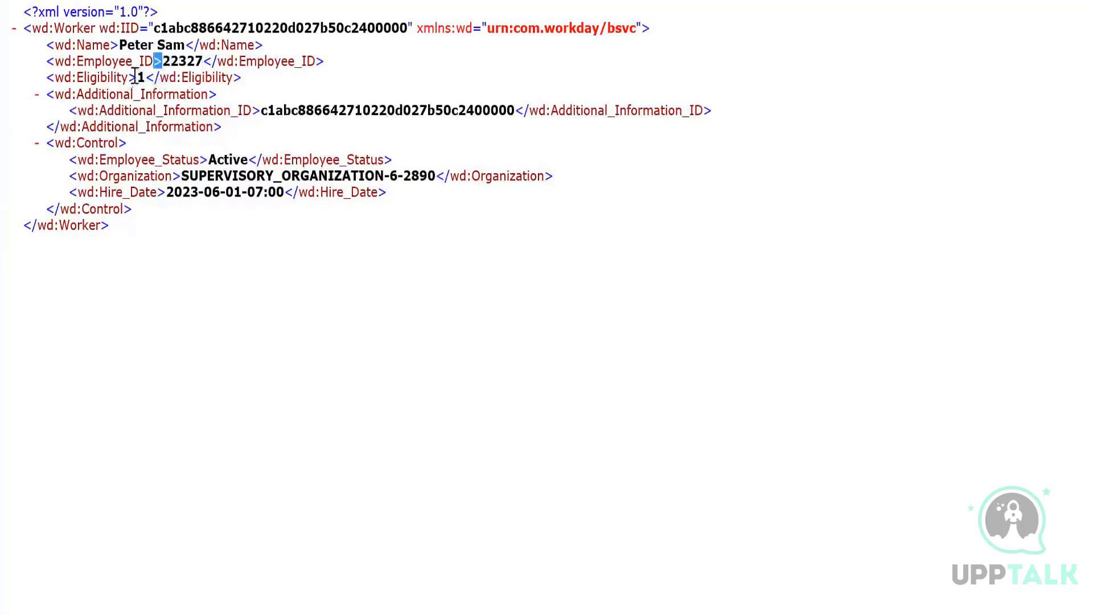
triple_click(140, 78)
triple_click(229, 161)
left_click(200, 204)
triple_click(186, 192)
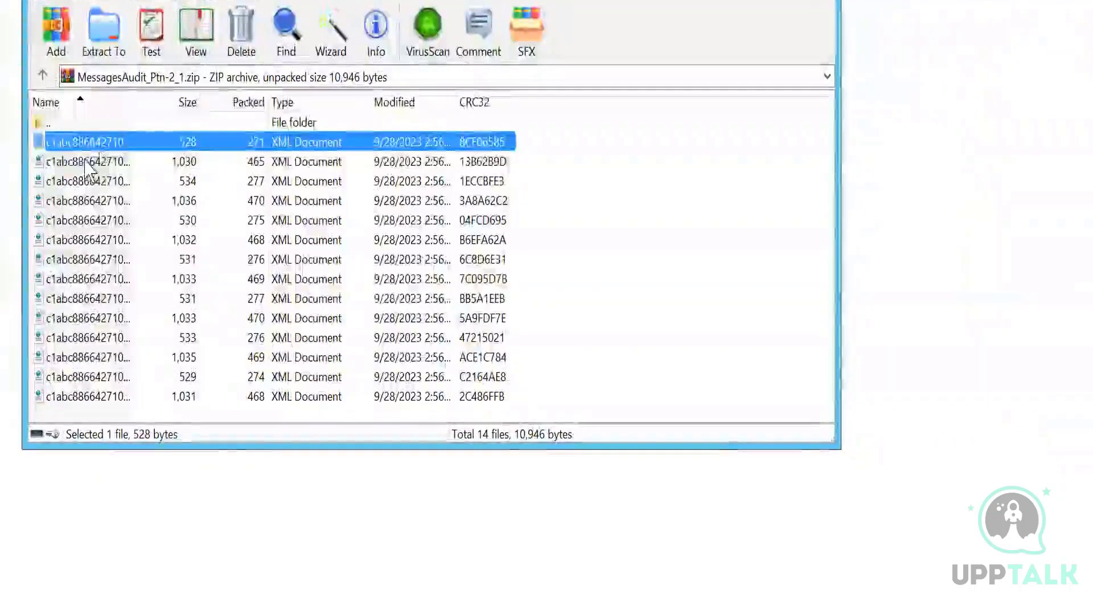
Step: Open the archive's second XML document, check the worker's name and the Control_Manager_Change missing field, and close the document
double_click(89, 165)
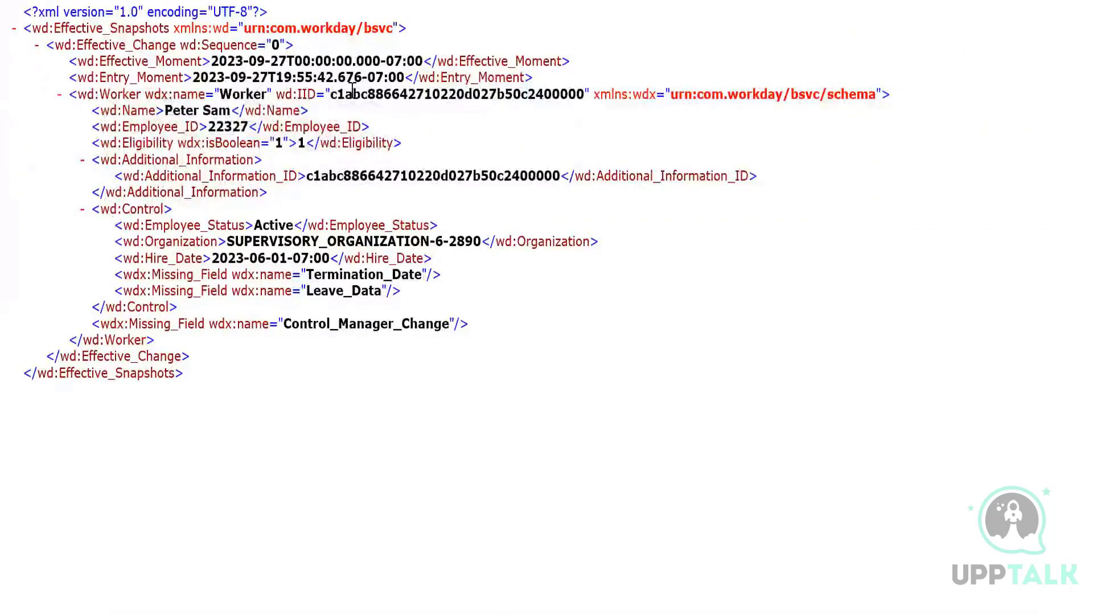
triple_click(185, 114)
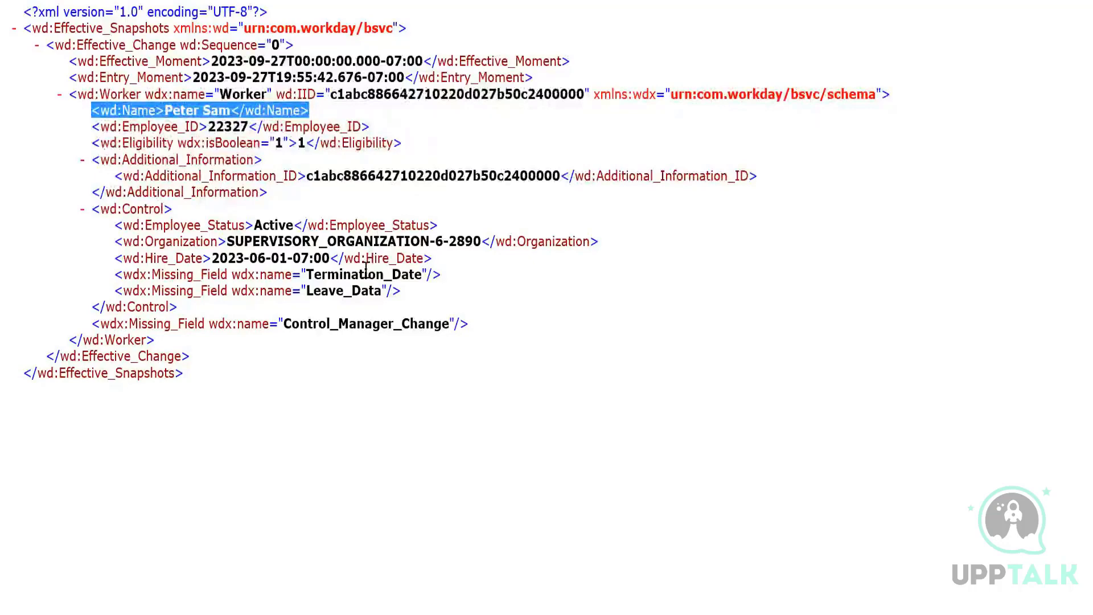
double_click(342, 327)
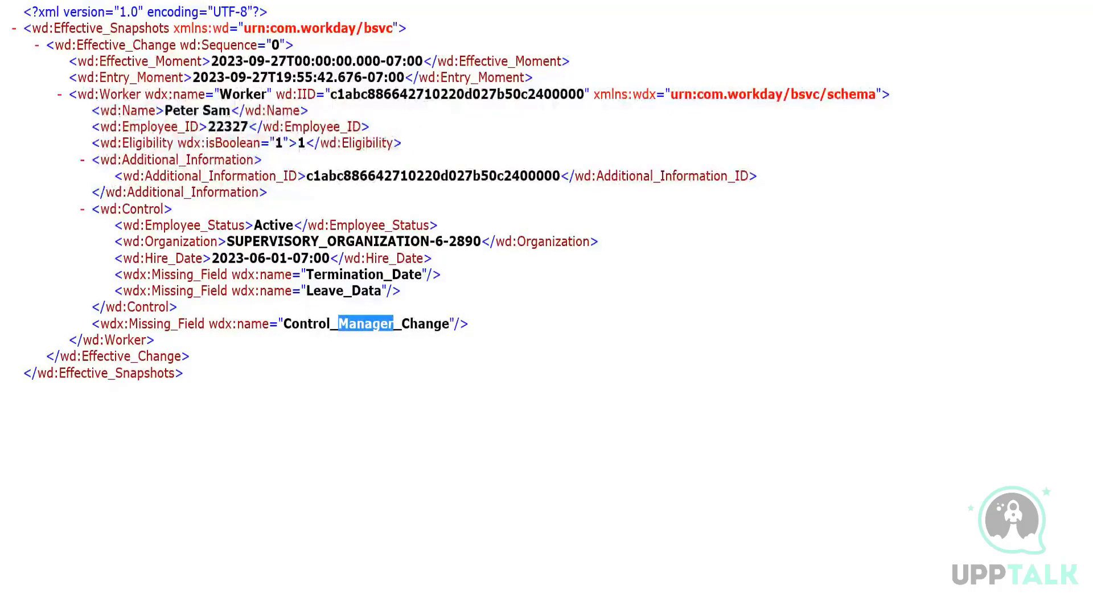
key("alt+F4")
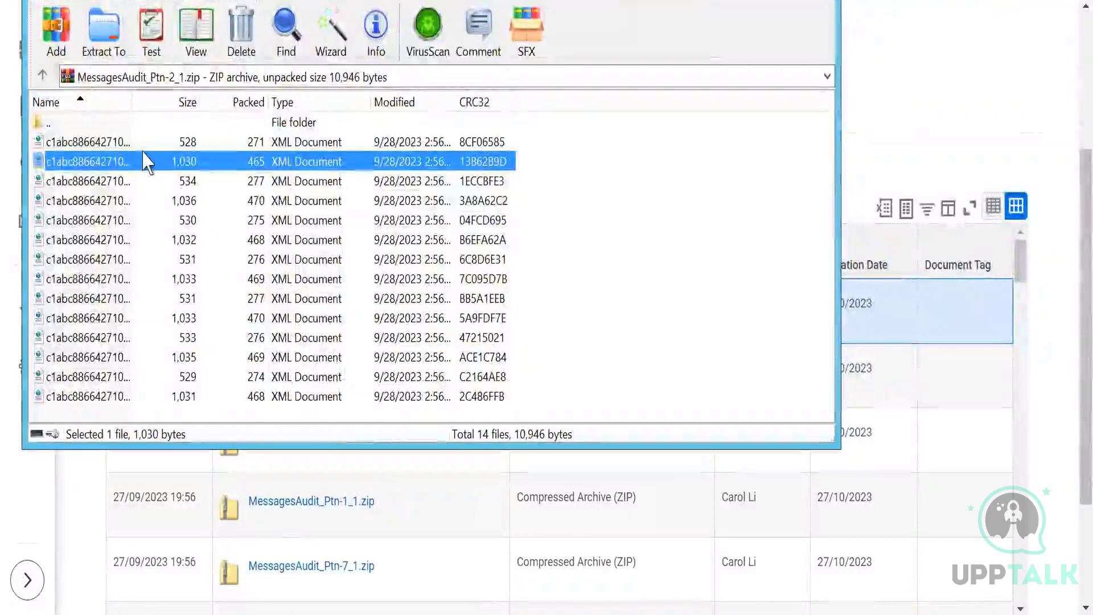
Step: Open the archive's third XML document, check the worker's name, and close both the document and the archive
double_click(109, 181)
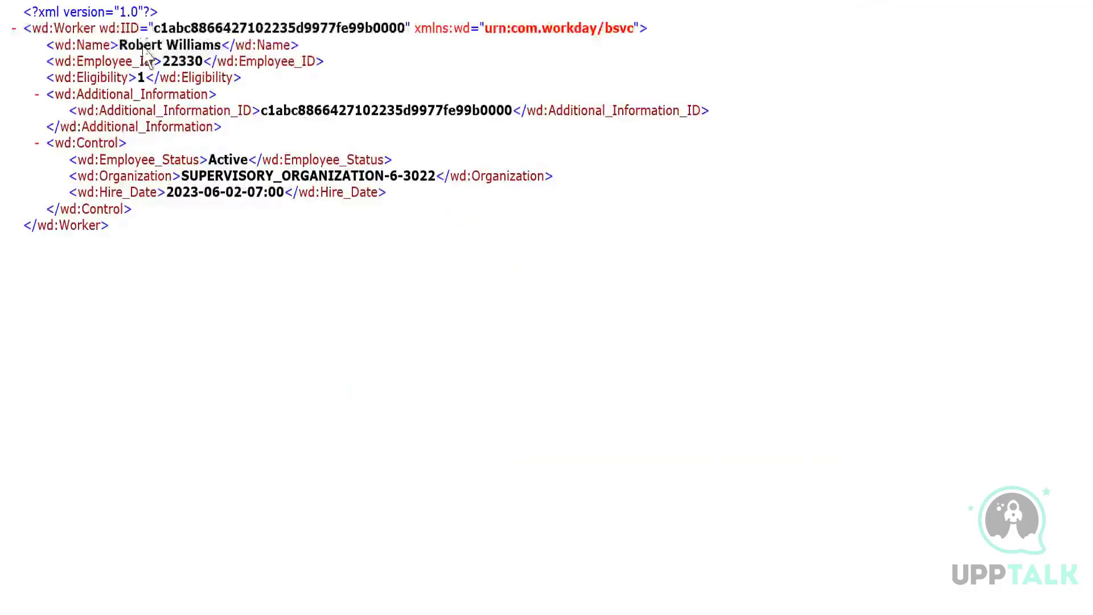
double_click(142, 45)
triple_click(143, 45)
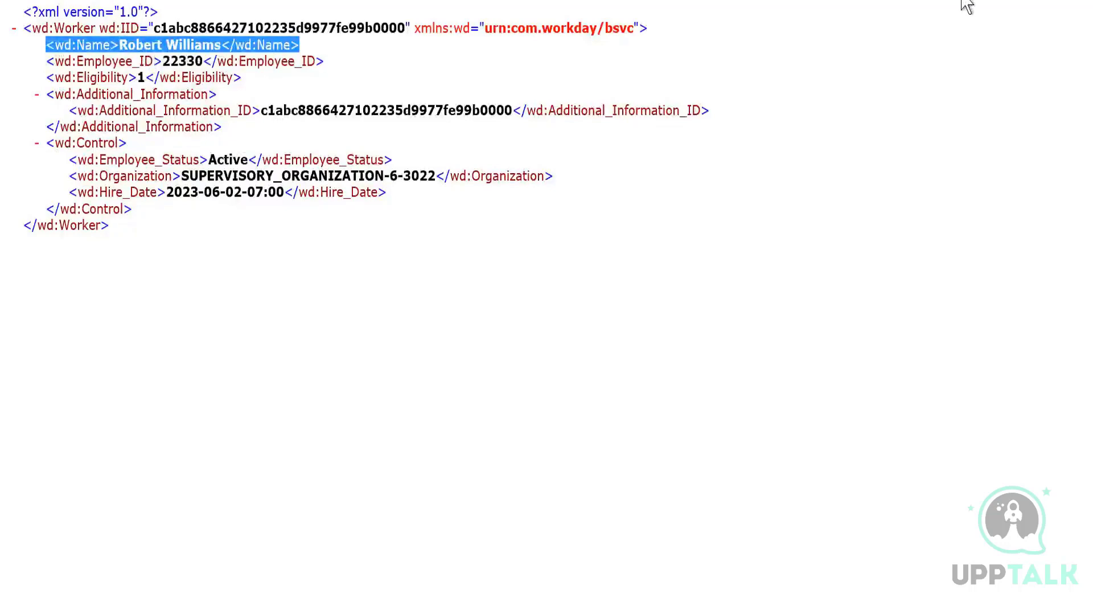
left_click(1075, 1)
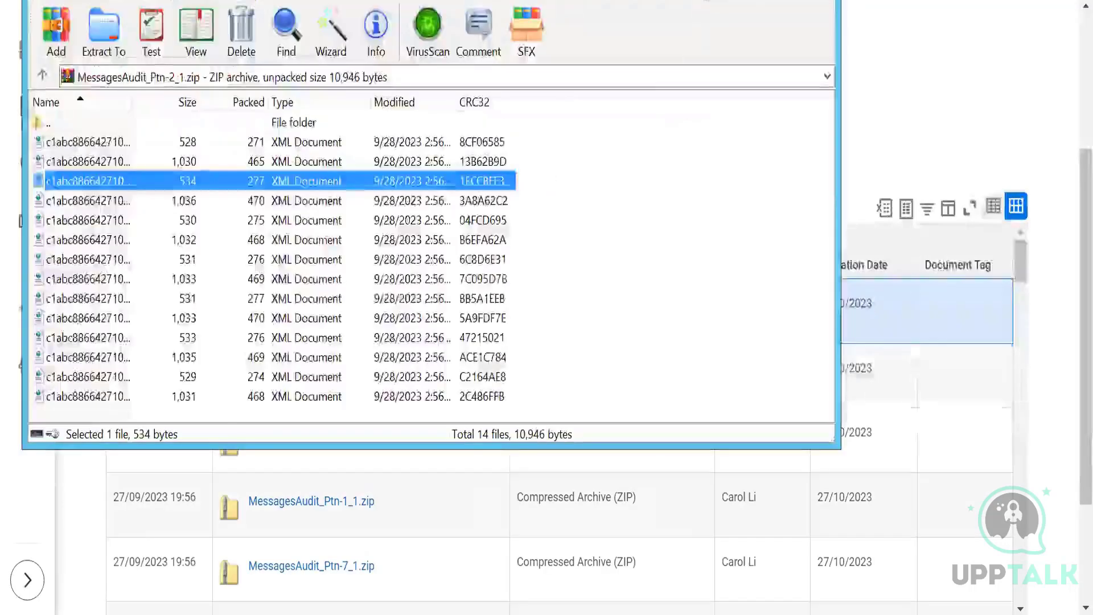
left_click(820, 1)
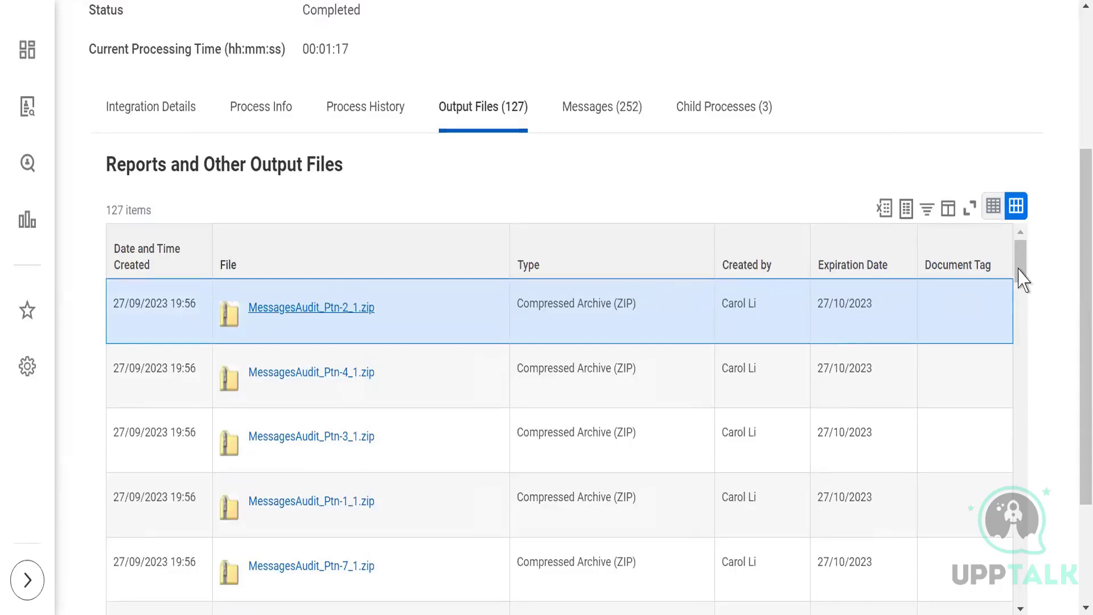
Step: Find output.xml near the end of the output files list, download it and open the downloaded file
left_click(1023, 296)
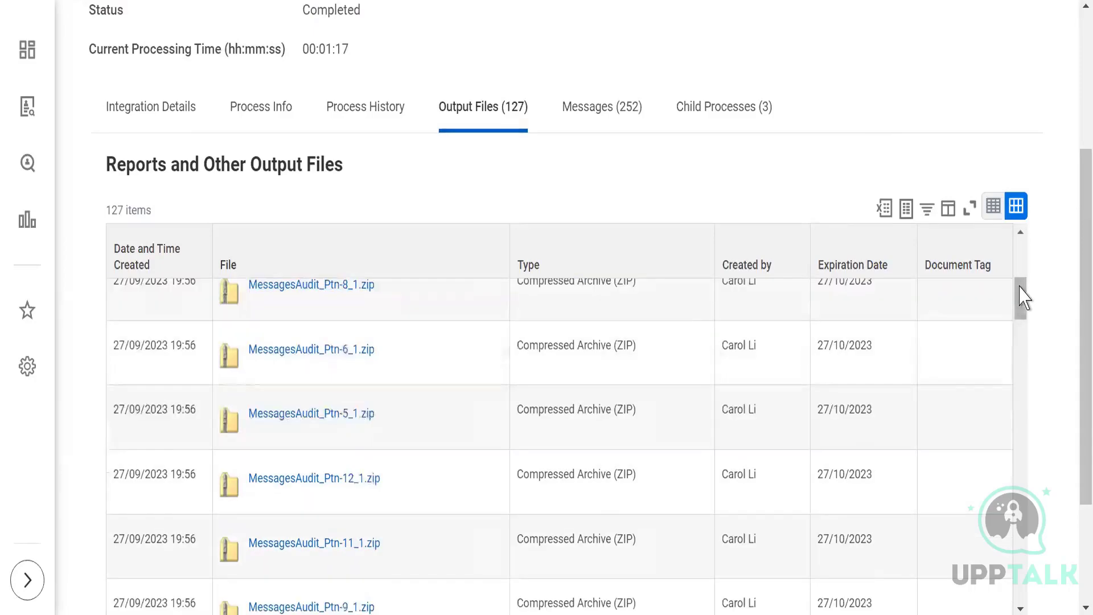
left_click_drag(1023, 296, 1022, 608)
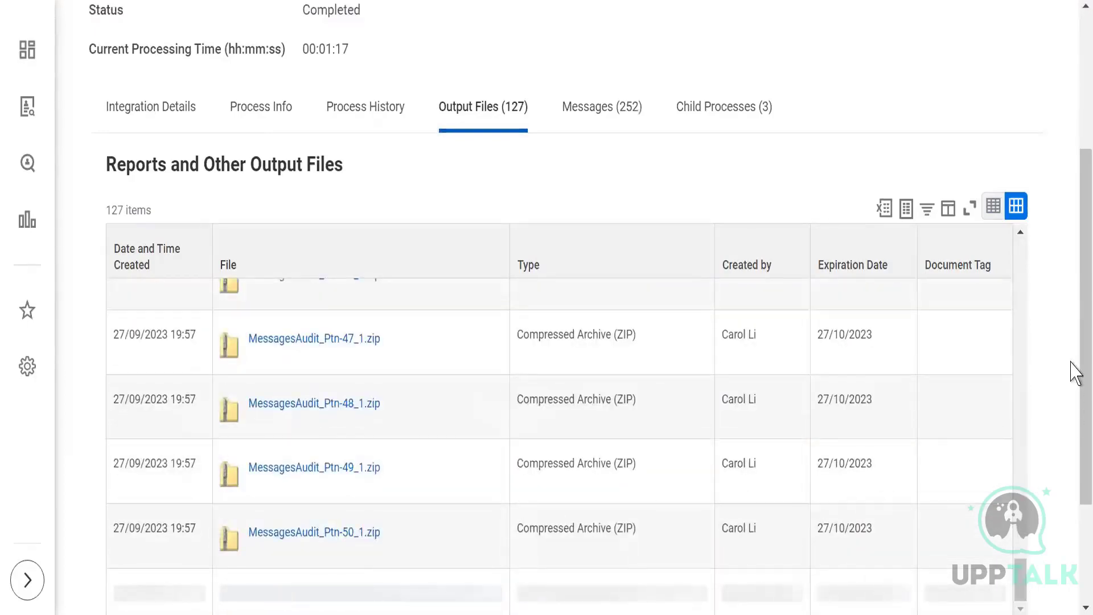
scroll(1074, 513, "down", 3)
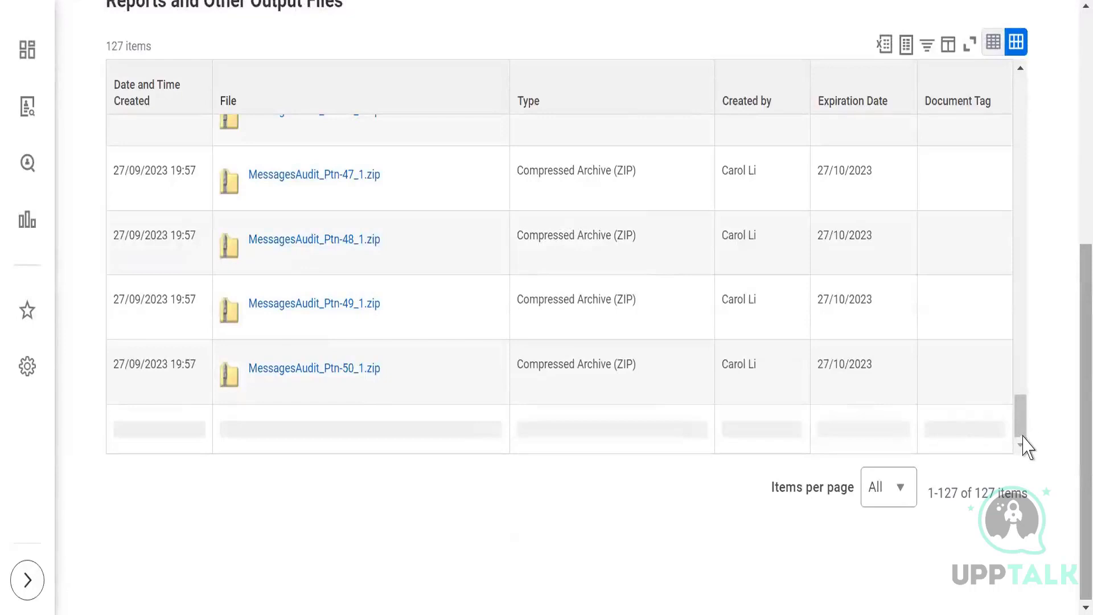
scroll(948, 486, "up", 3)
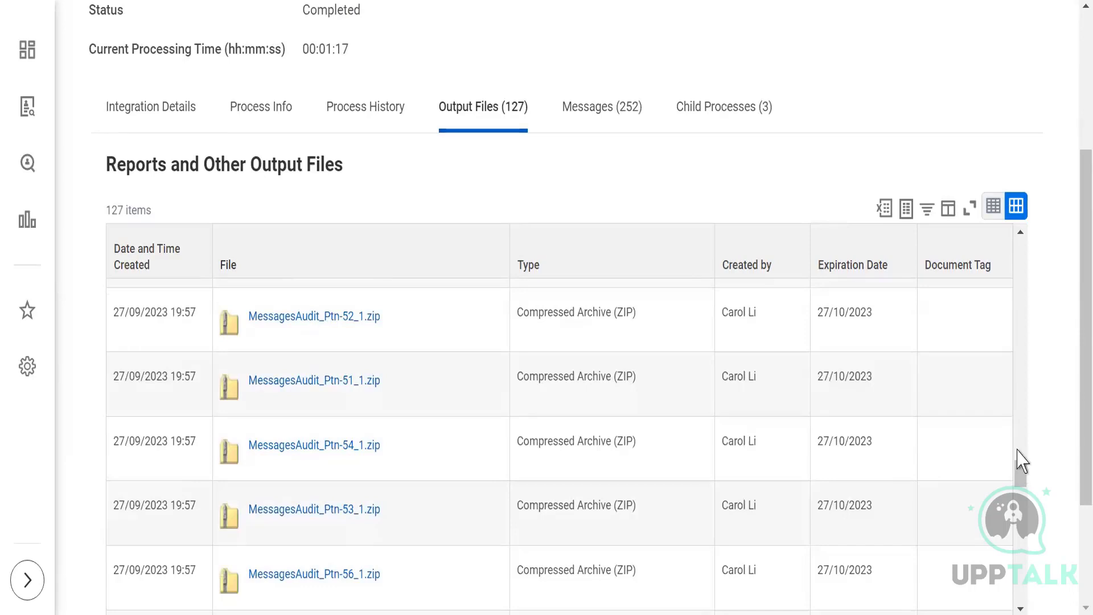
scroll(1030, 590, "up", 3)
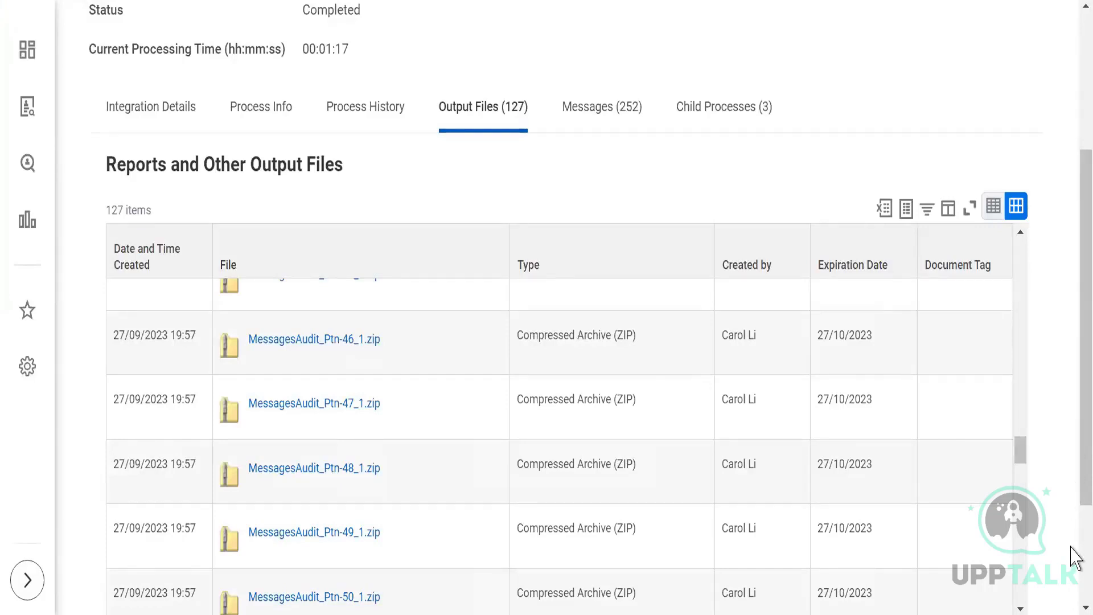
scroll(1075, 566, "down", 5)
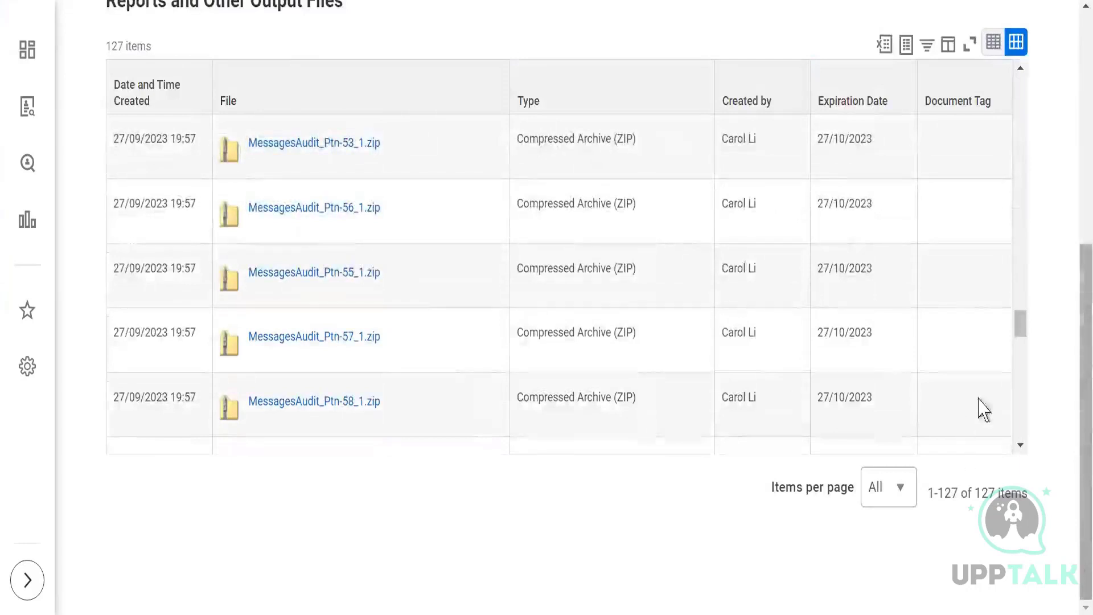
left_click_drag(1021, 331, 1019, 458)
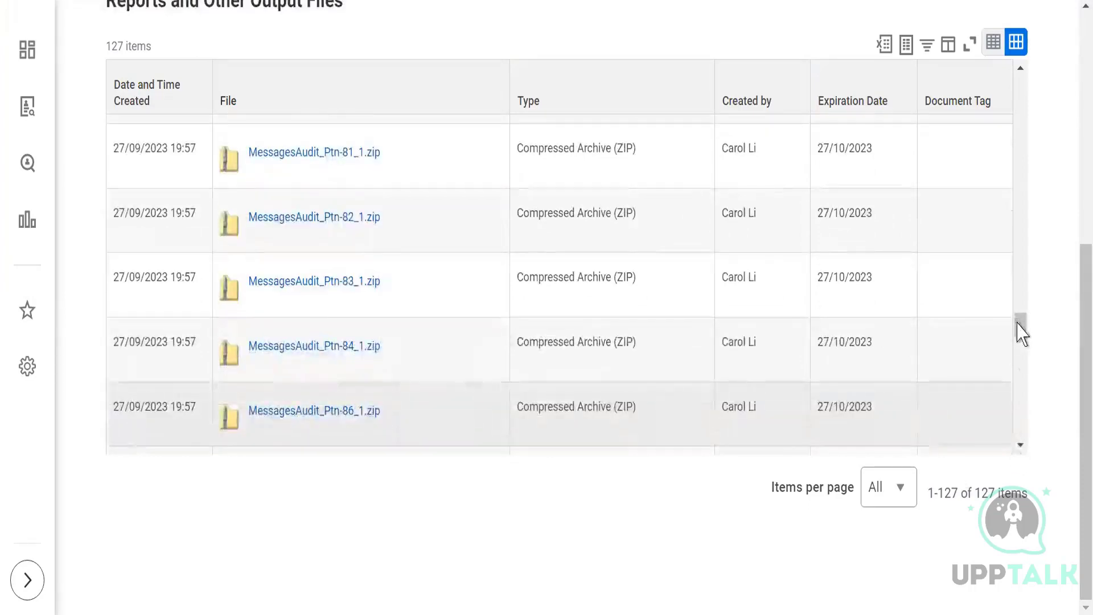
left_click_drag(1018, 324, 1016, 445)
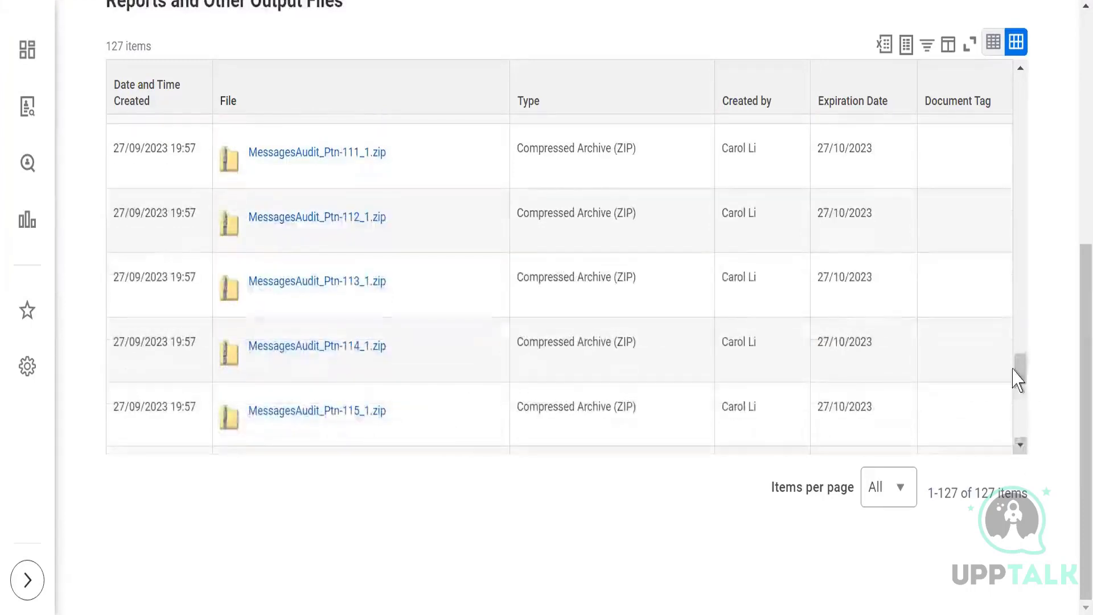
left_click_drag(1023, 370, 1024, 458)
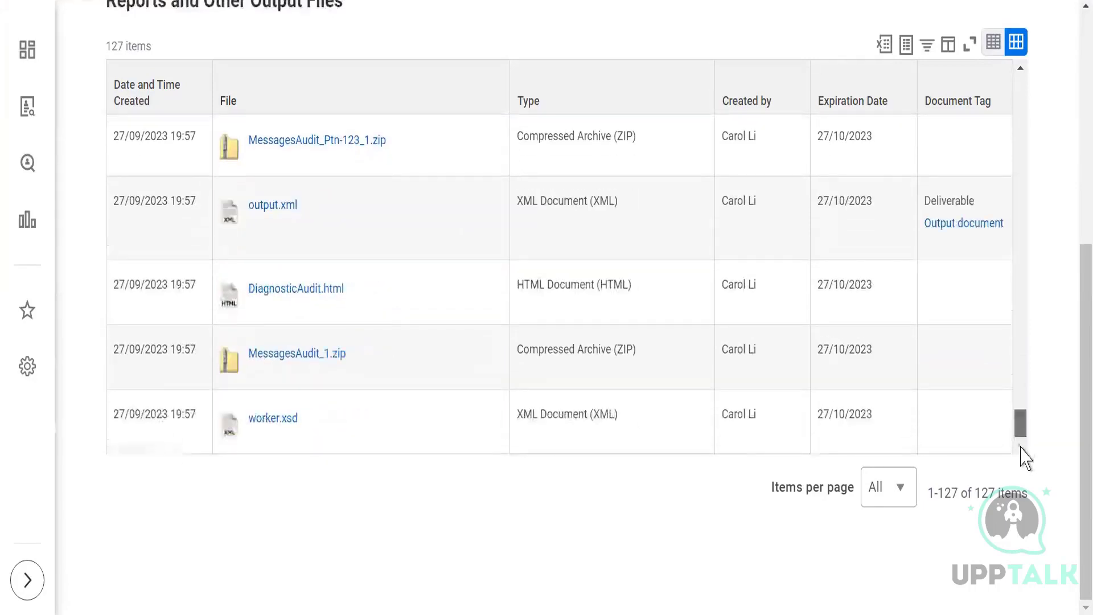
left_click(278, 207)
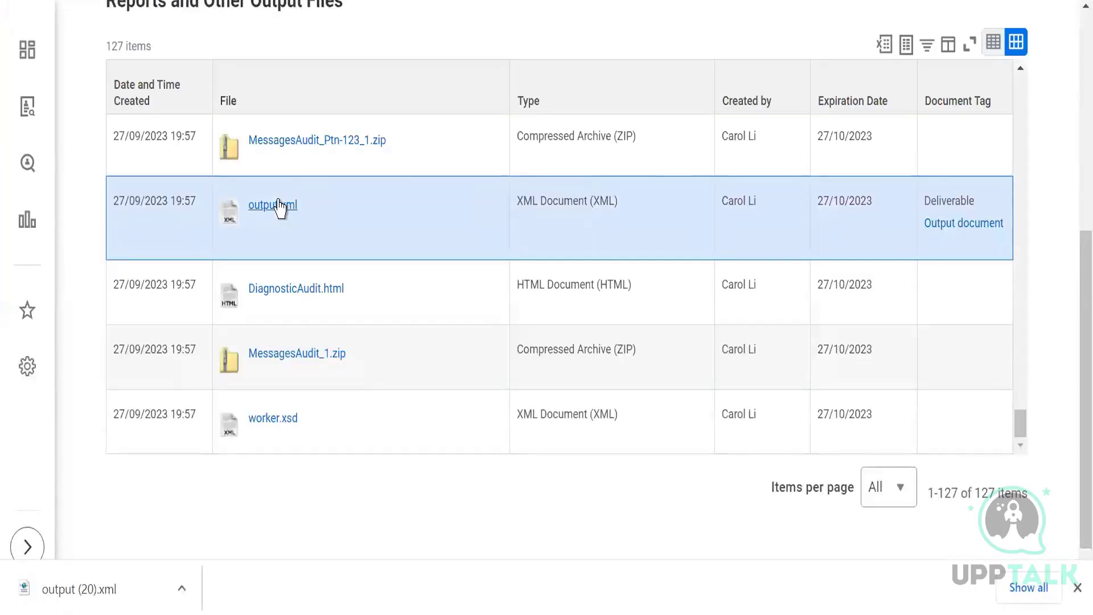
left_click(108, 589)
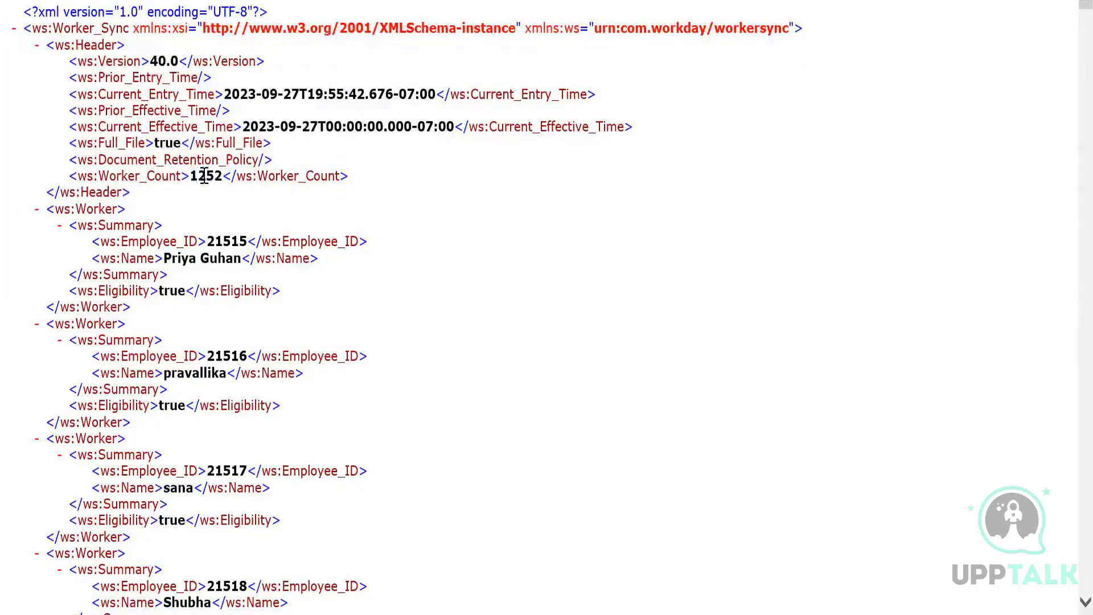
Step: Examine the Worker_Count value in the header of output.xml and the worker records below it
left_click_drag(193, 176, 224, 181)
left_click(540, 392)
scroll(854, 183, "down", 2)
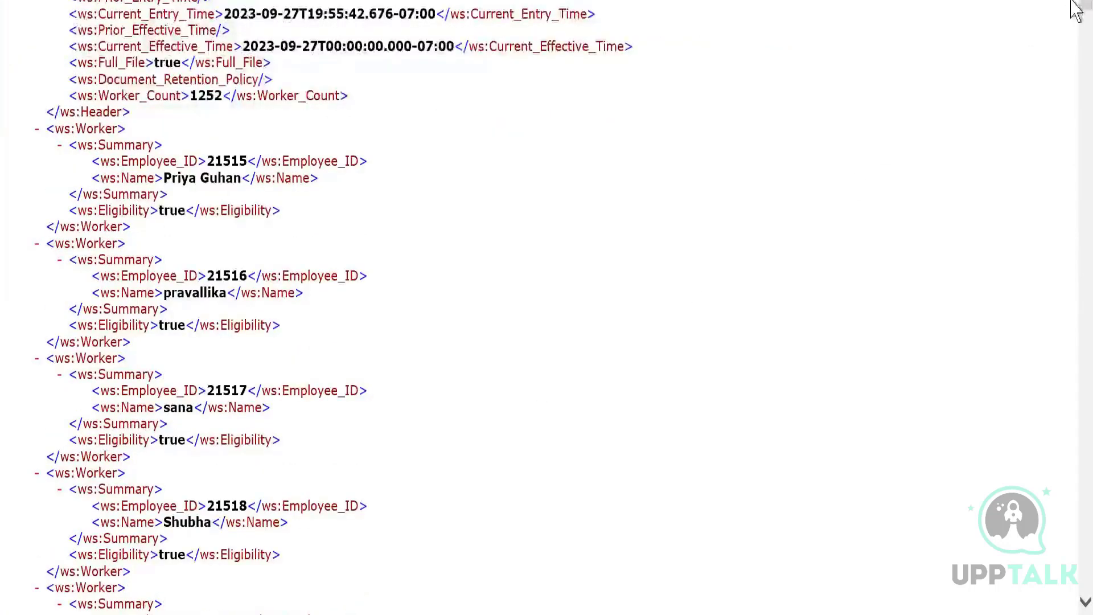
Step: Scan the worker records of output.xml and return to the header at the start of the file
scroll(1075, 8, "up", 2)
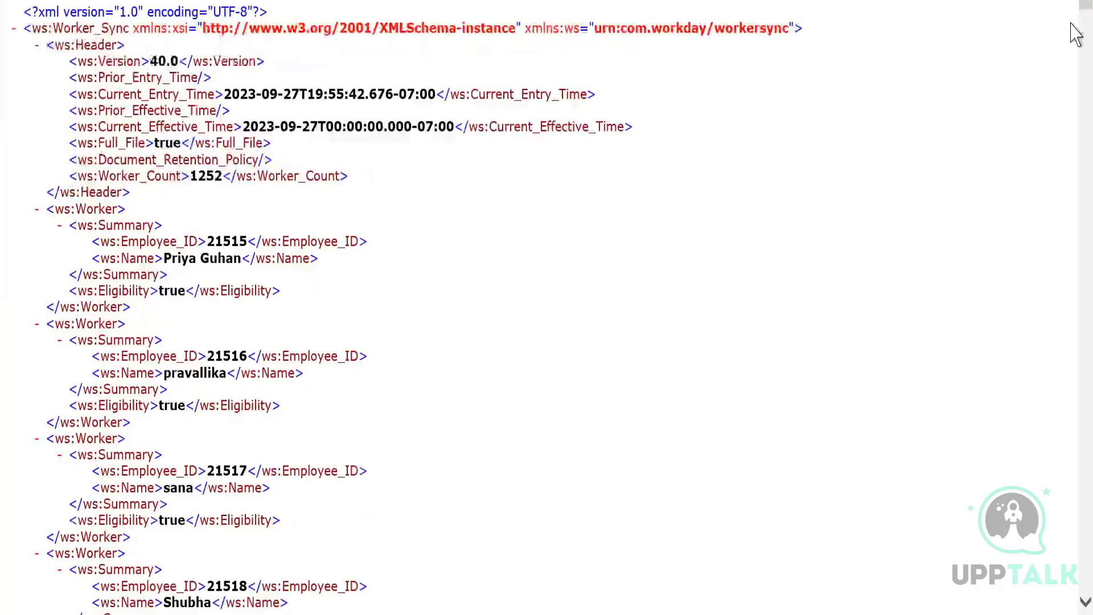
left_click_drag(1075, 9, 1075, 177)
left_click_drag(1076, 57, 1076, 4)
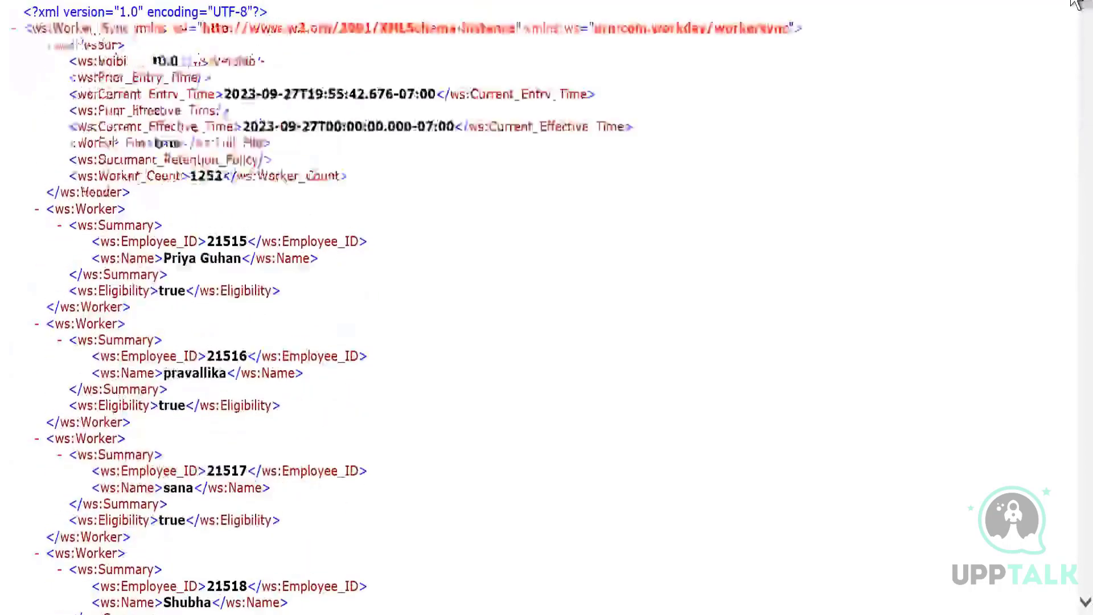
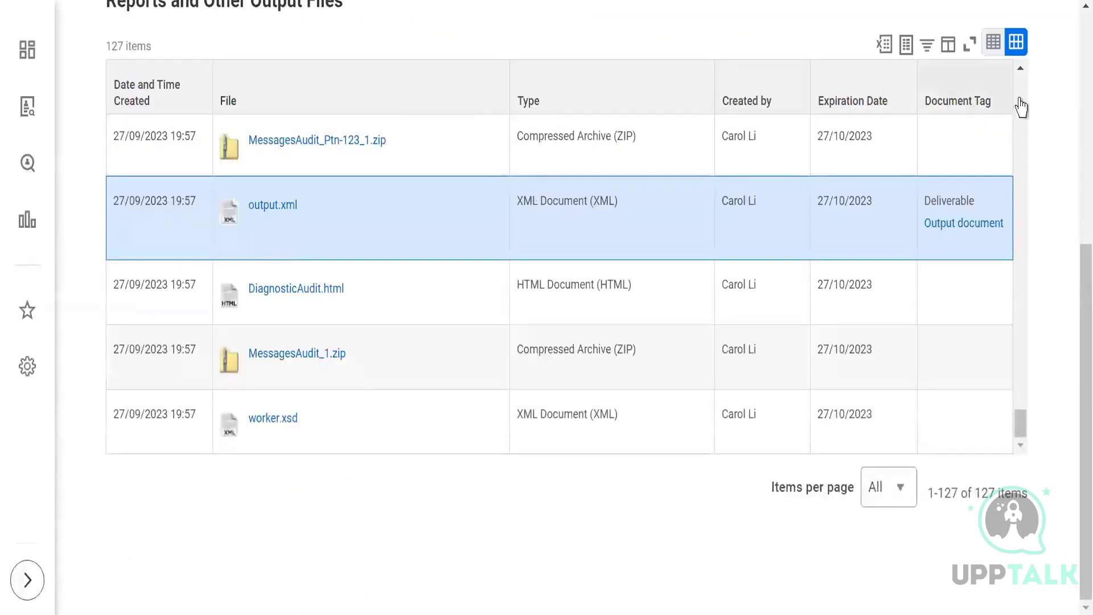
Step: Switch to Workday, search all categories for WDi1_CC_CCW, and open the subscriptions of the WDI1_CC_CCW integration system for editing
scroll(1070, 68, "up", 7)
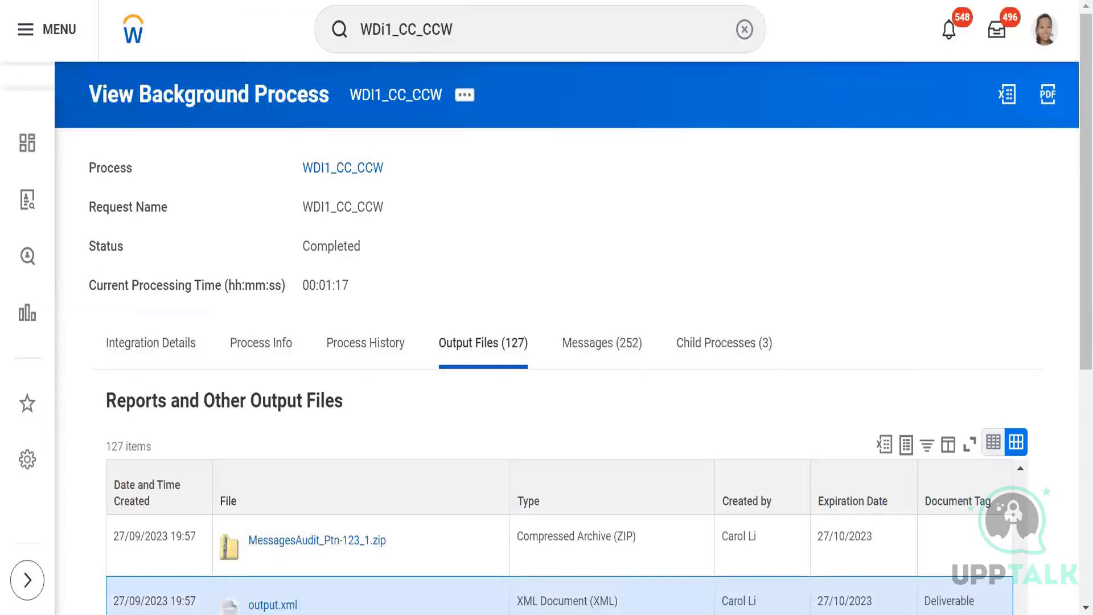
left_click(483, 28)
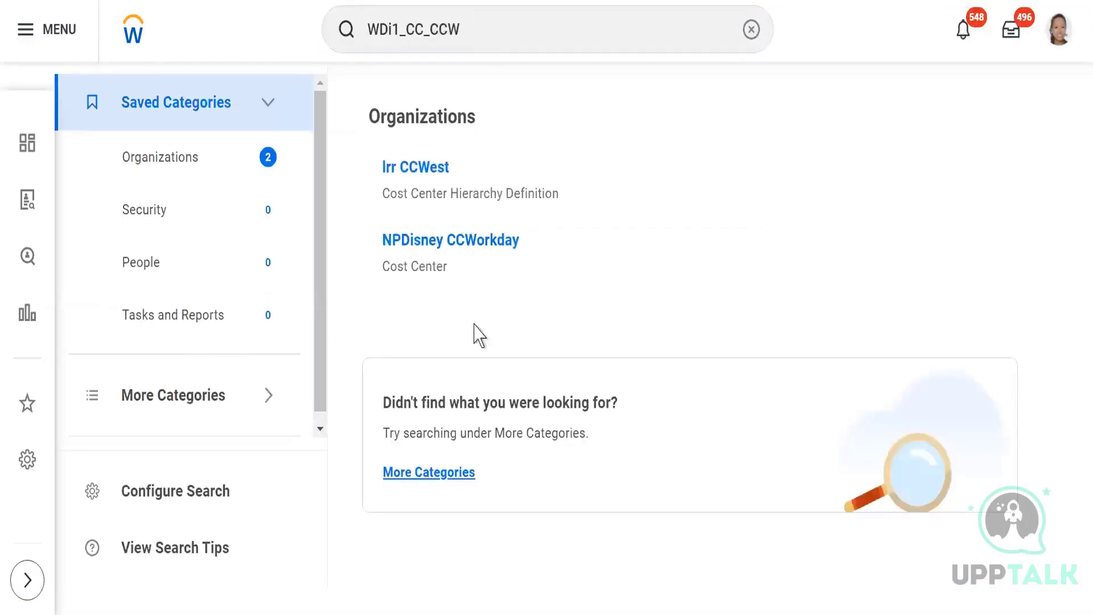
left_click(415, 475)
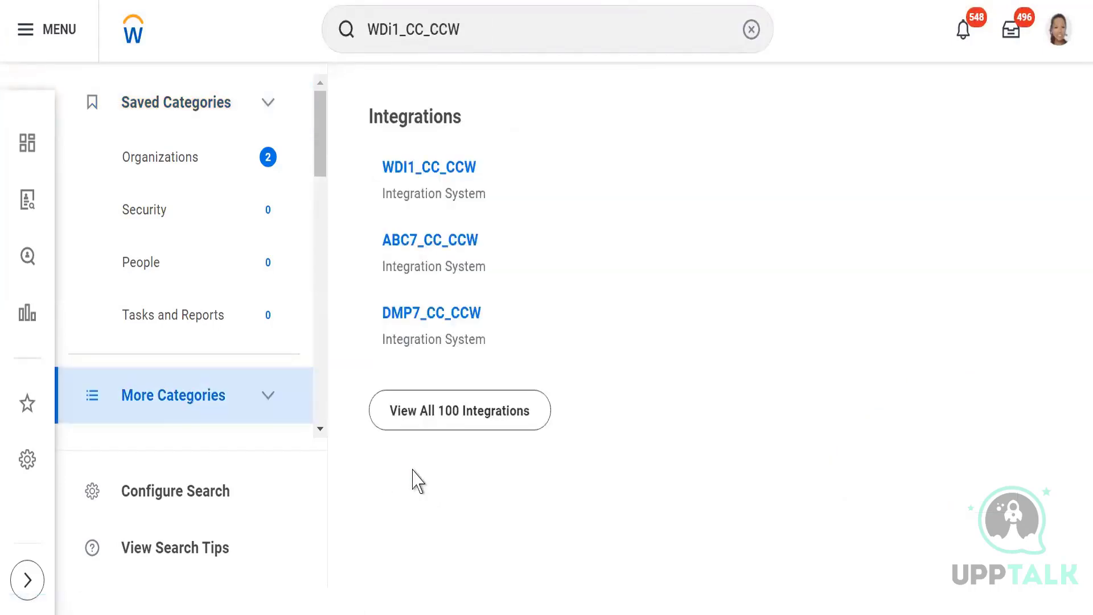
left_click(443, 171)
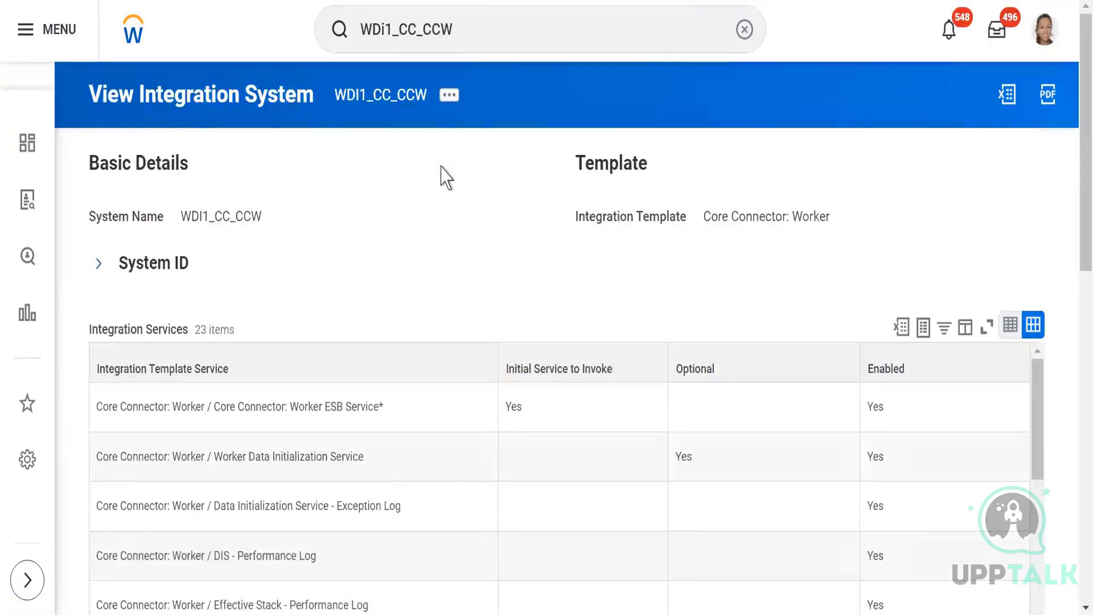
left_click(449, 98)
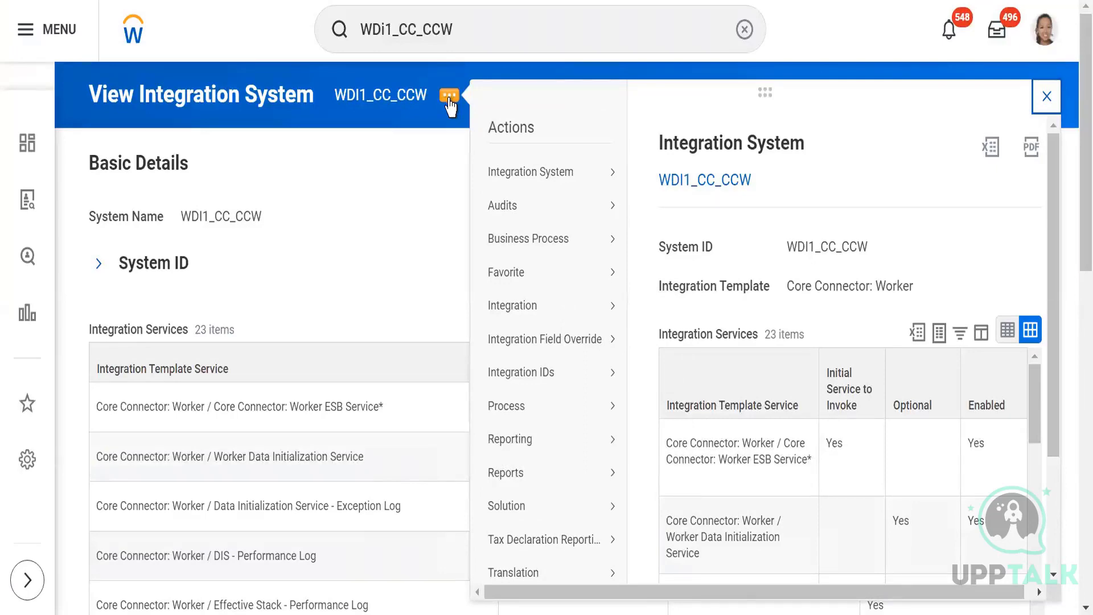
mouse_move(501, 191)
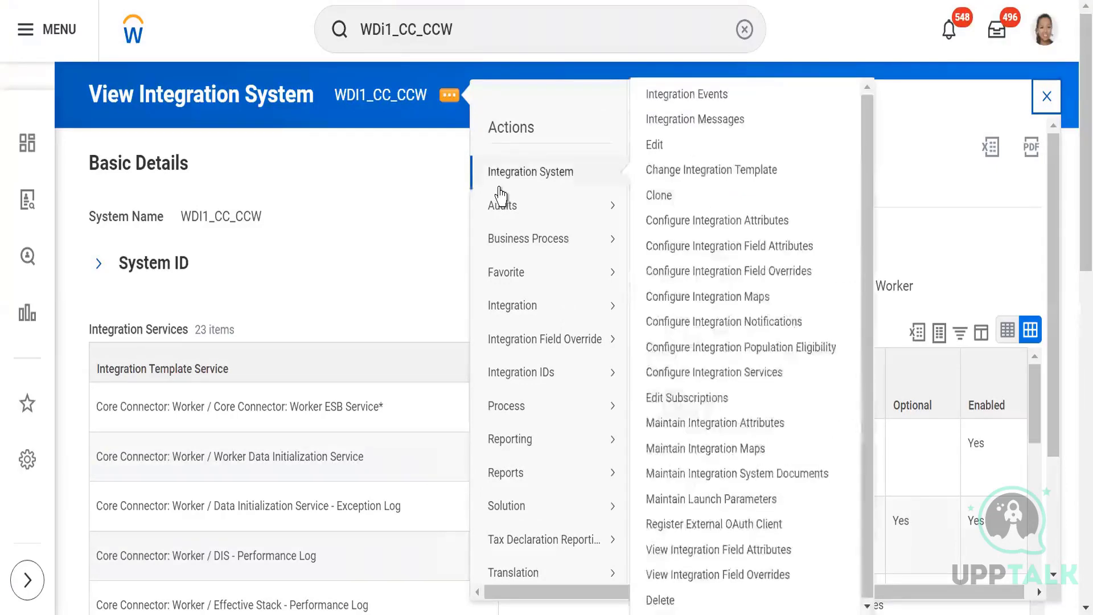
left_click(670, 398)
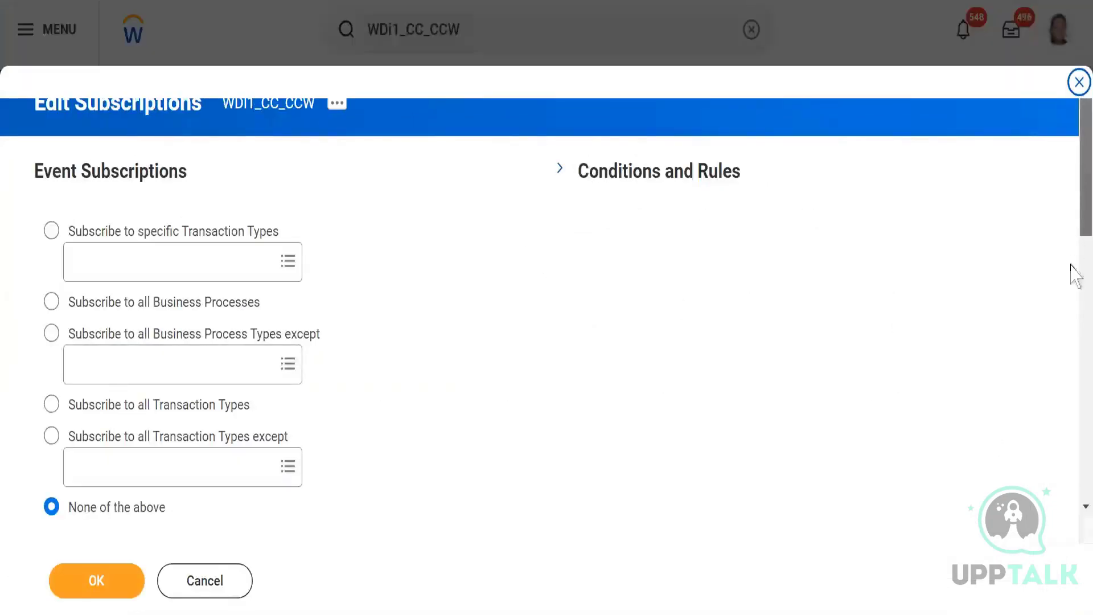
Step: Examine the External Endpoints section of the subscriptions, including the API version and the notification URL, user name and password fields
scroll(1074, 275, "down", 8)
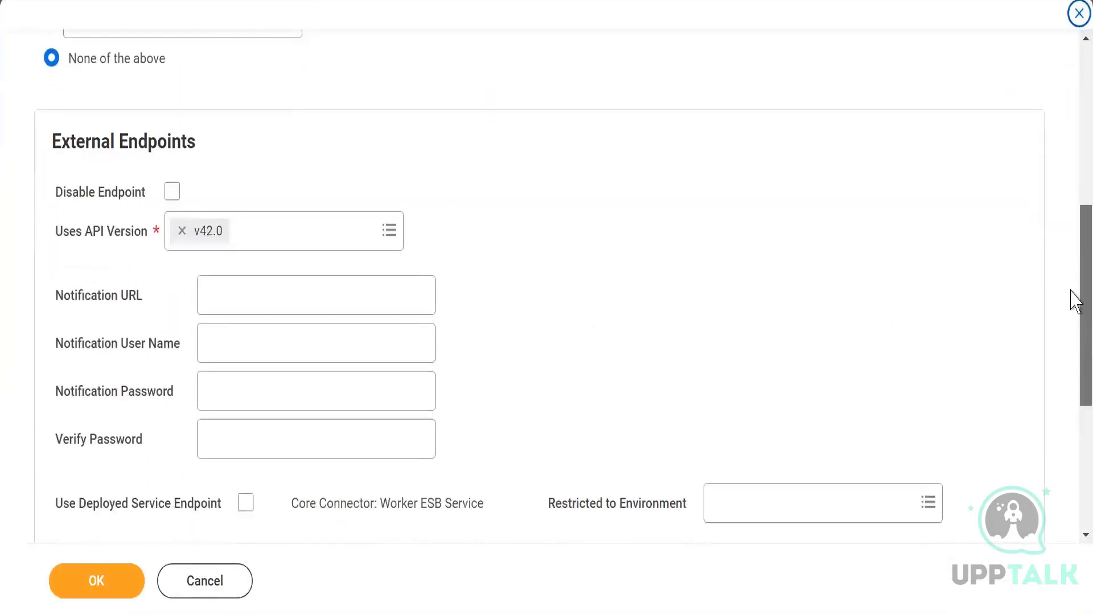
scroll(1074, 297, "down", 1)
scroll(53, 111, "down", 1)
left_click_drag(52, 111, 272, 117)
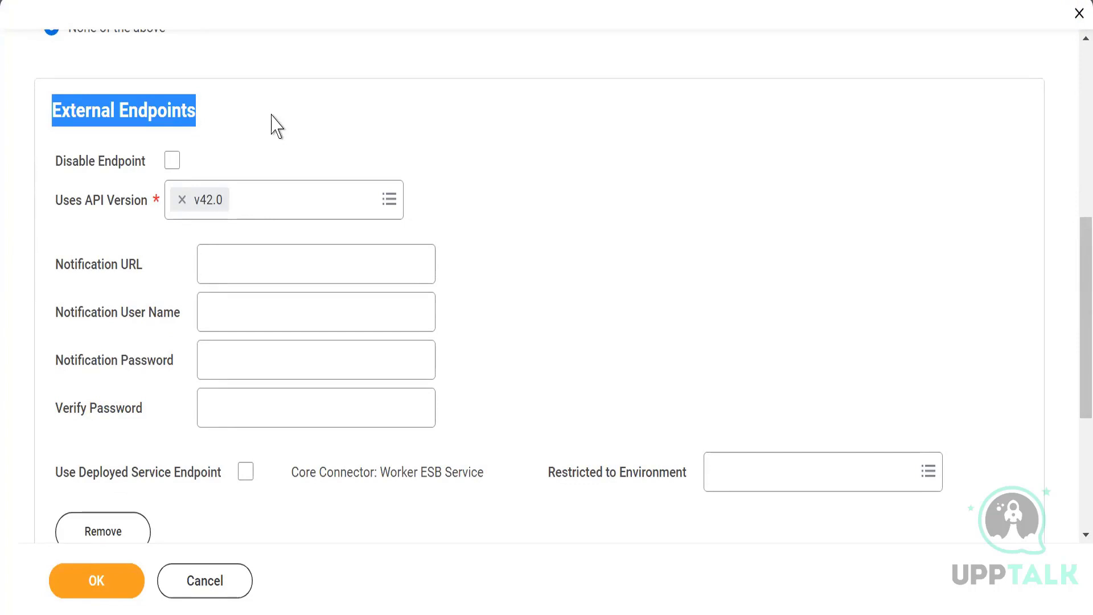
left_click(223, 260)
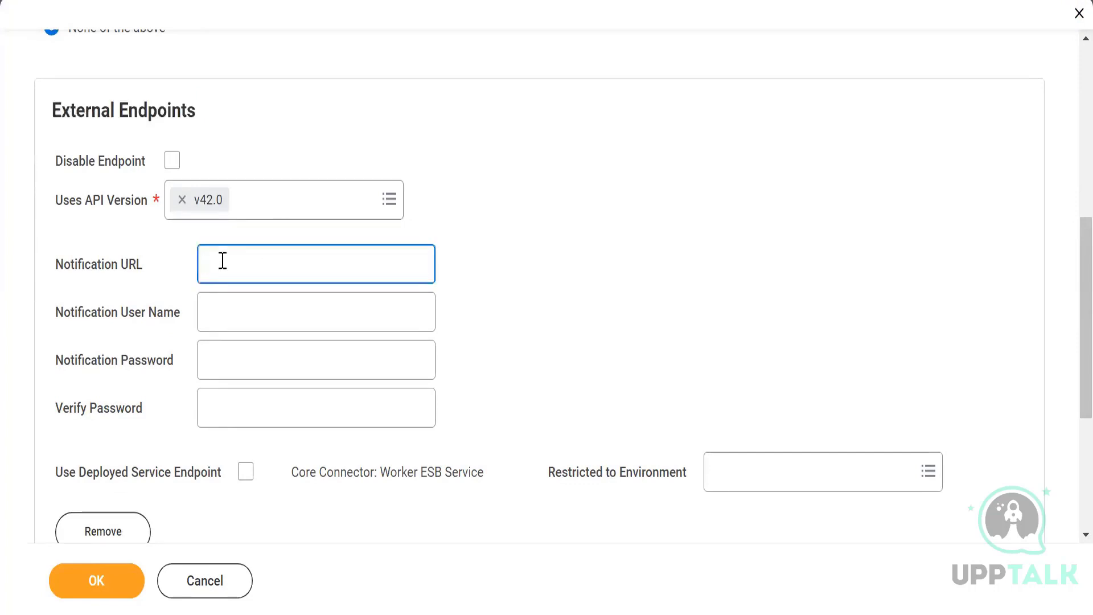
left_click(224, 320)
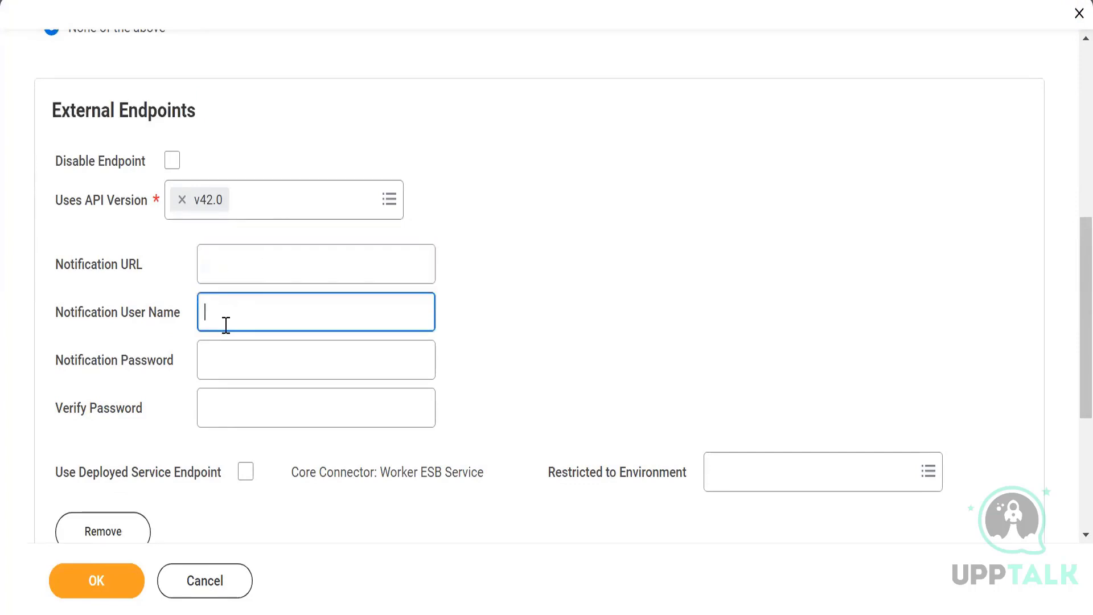
left_click(229, 373)
left_click(230, 417)
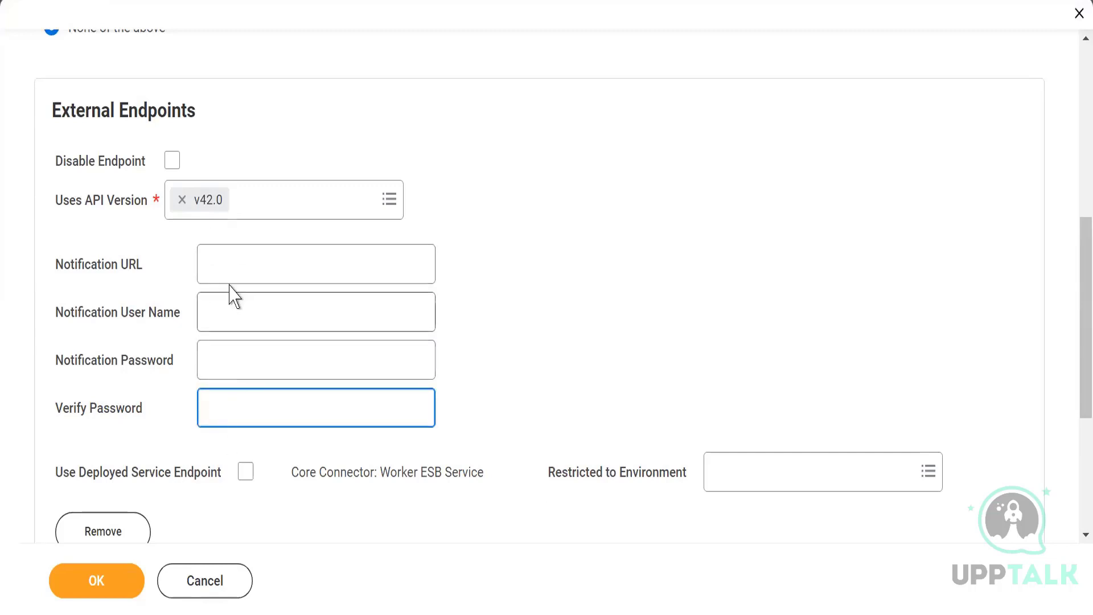
left_click(222, 270)
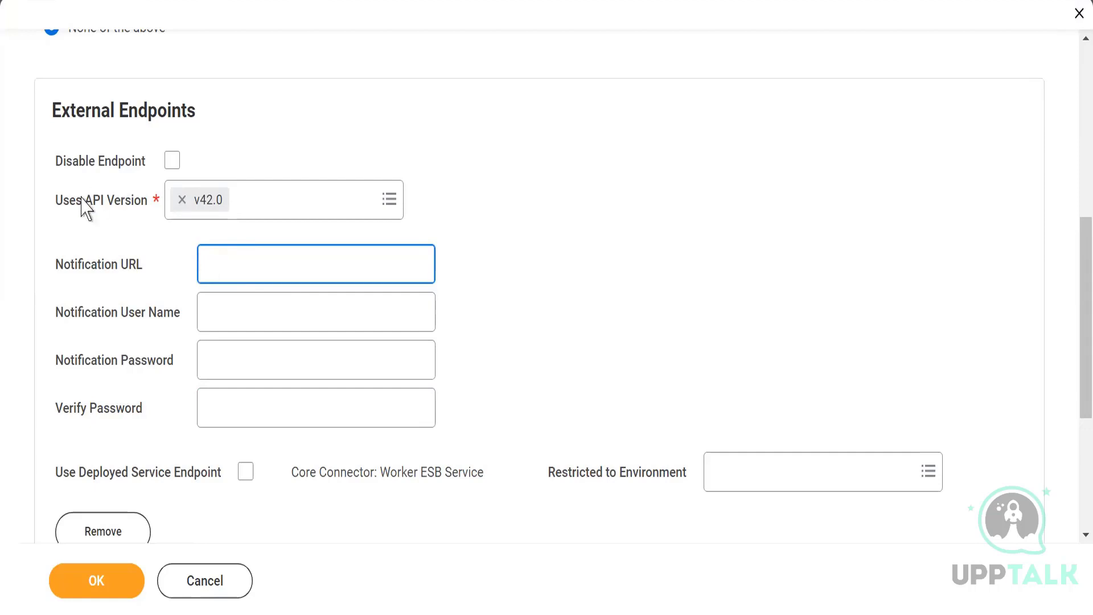
left_click_drag(71, 206, 140, 220)
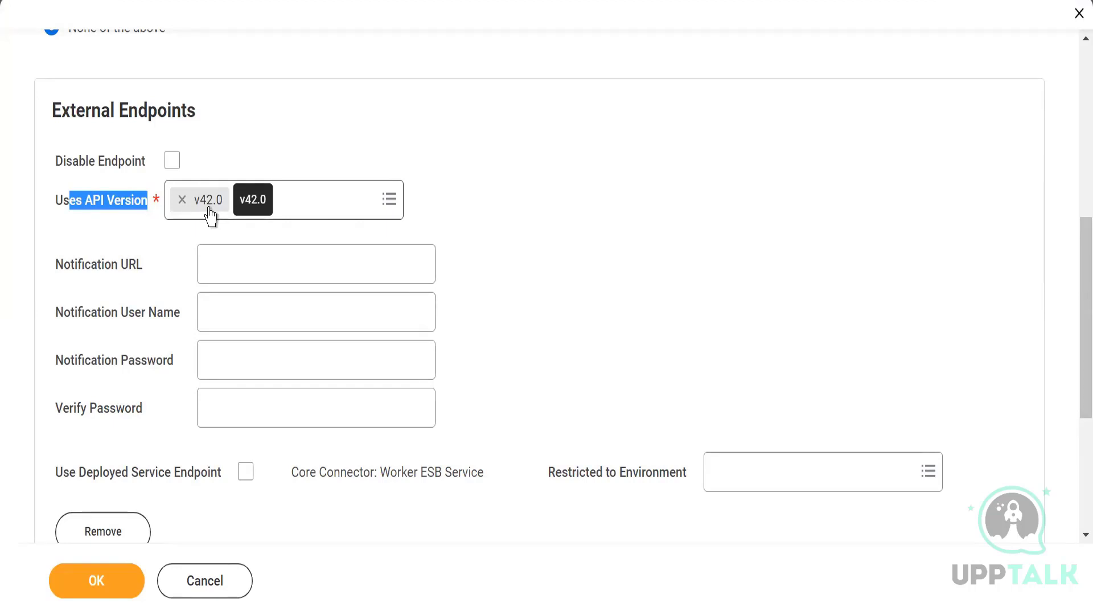
left_click(555, 288)
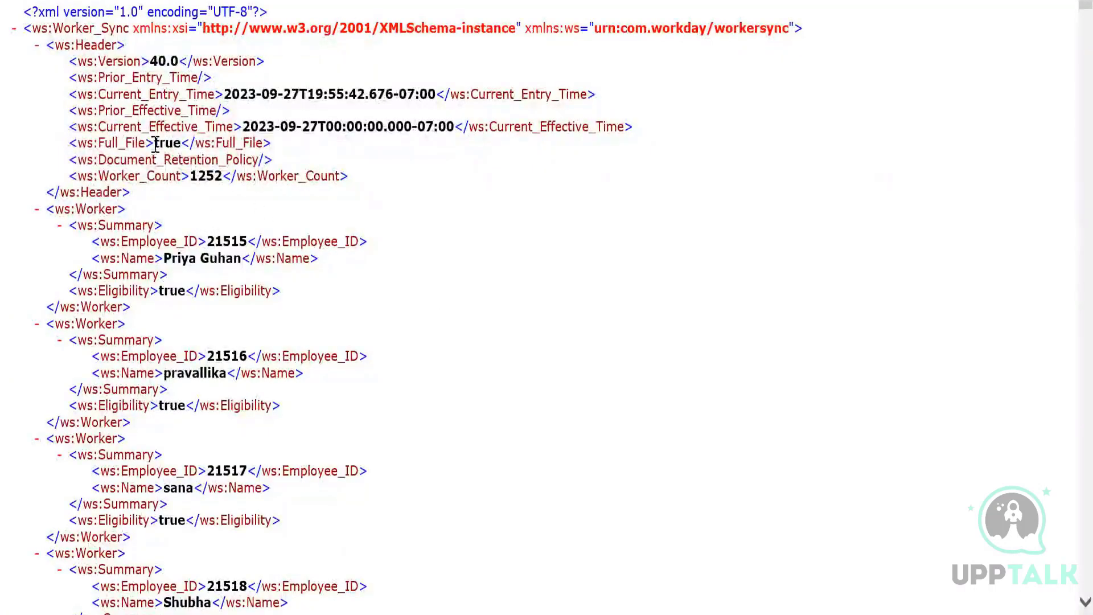
Step: Review the Name, Employee_ID and Eligibility elements across the worker records in output.xml
double_click(136, 259)
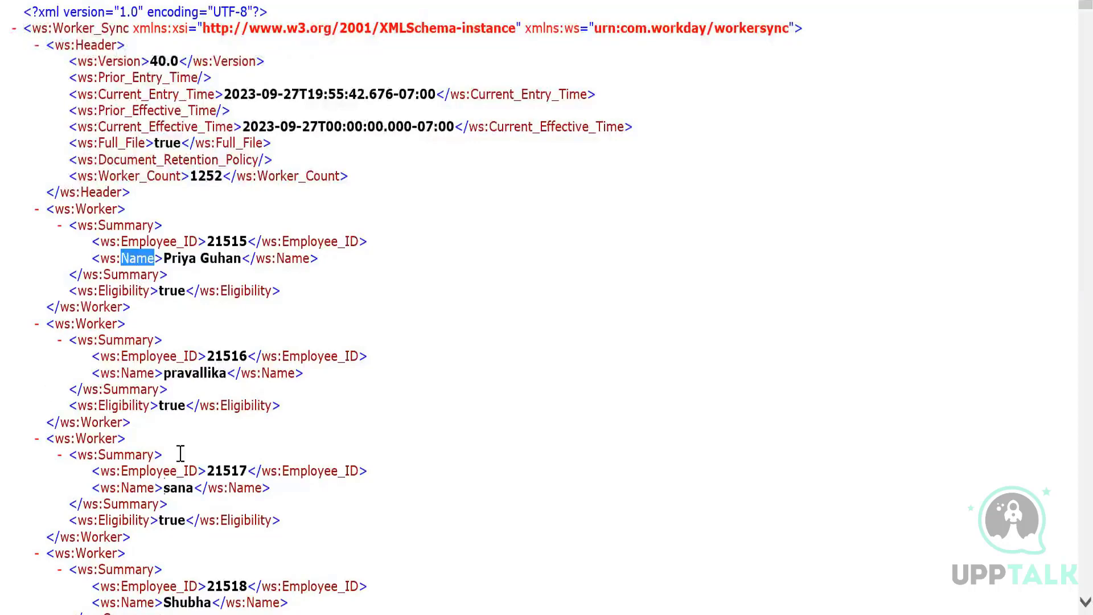
double_click(146, 361)
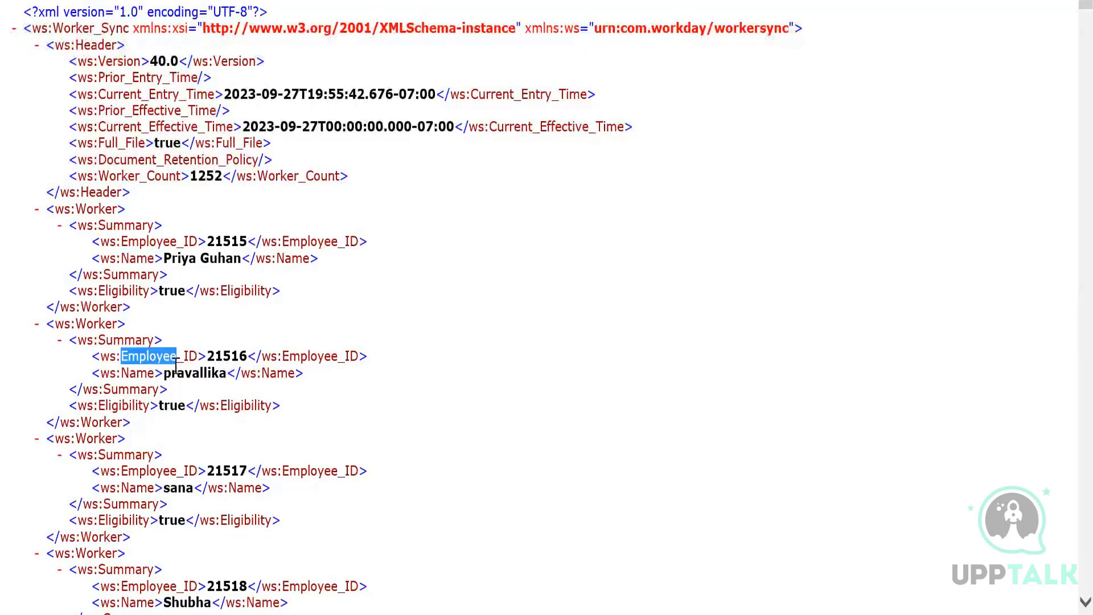
double_click(137, 489)
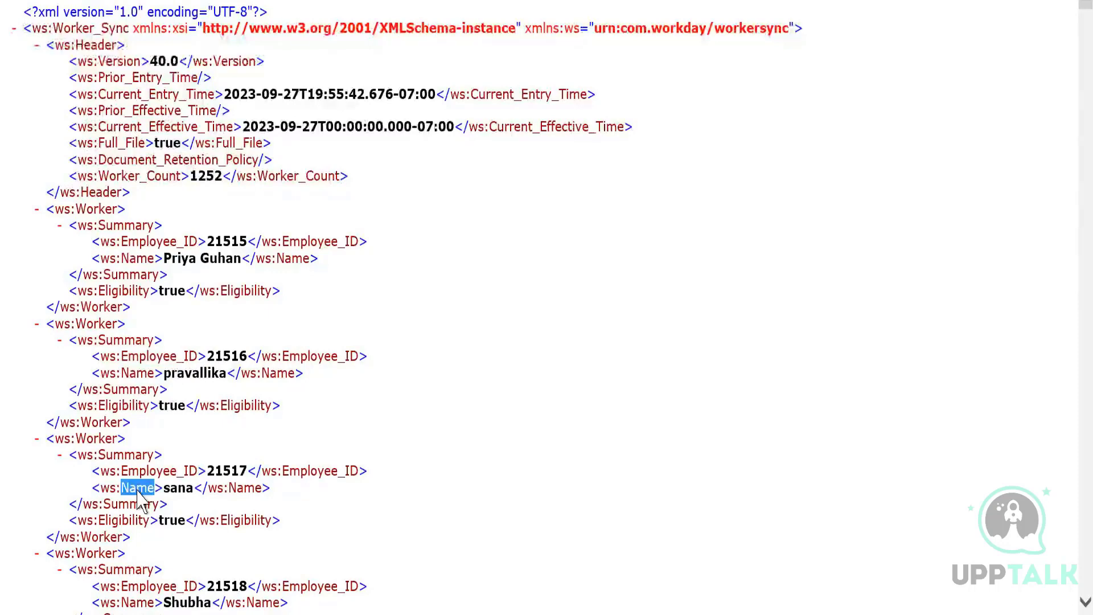
double_click(126, 521)
scroll(129, 531, "down", 5)
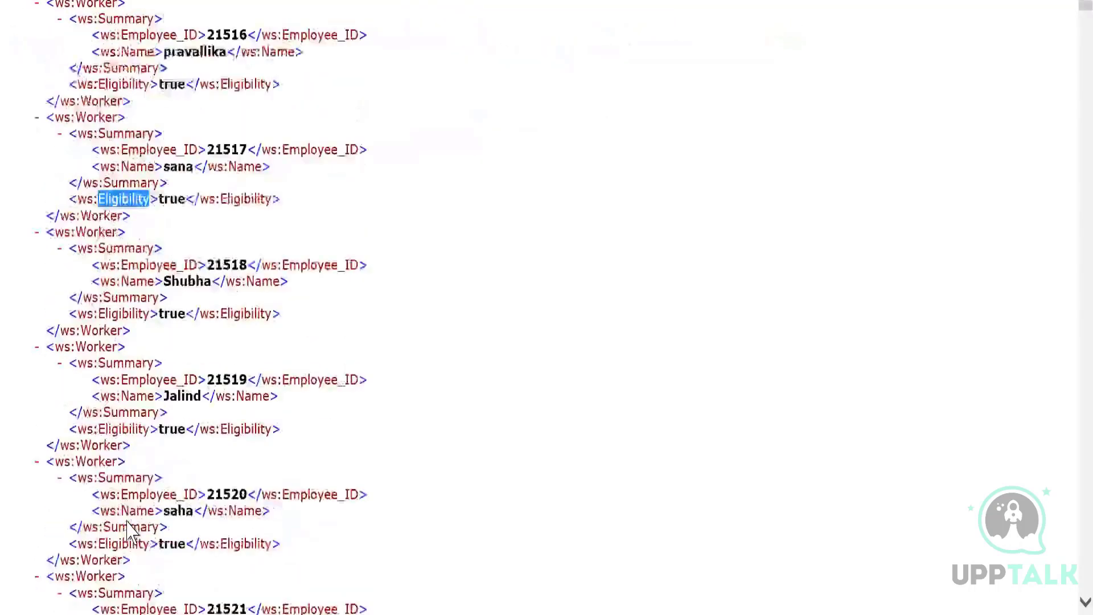
scroll(130, 532, "down", 6)
scroll(129, 533, "up", 11)
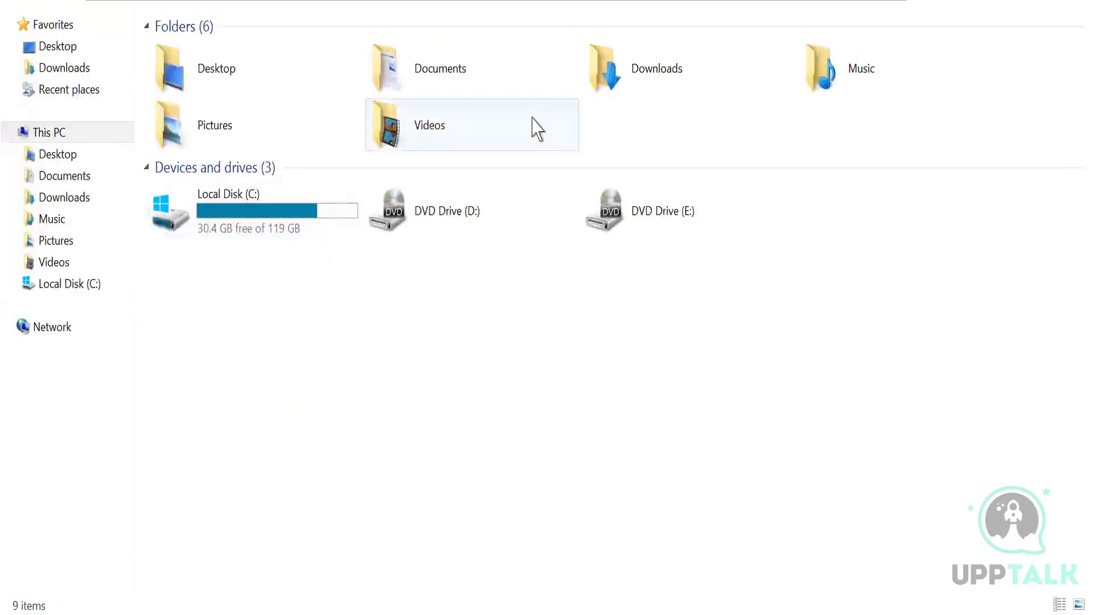
Step: Open the MessagesAudit_Ptn-2_1.zip archive from the Downloads folder and open its second XML document
double_click(634, 91)
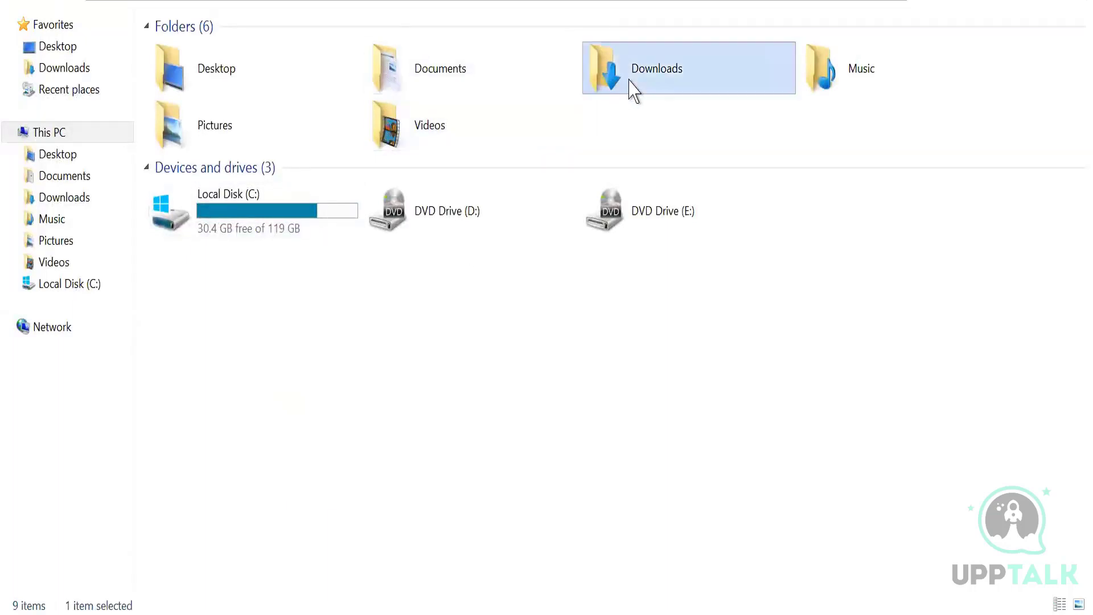
double_click(222, 105)
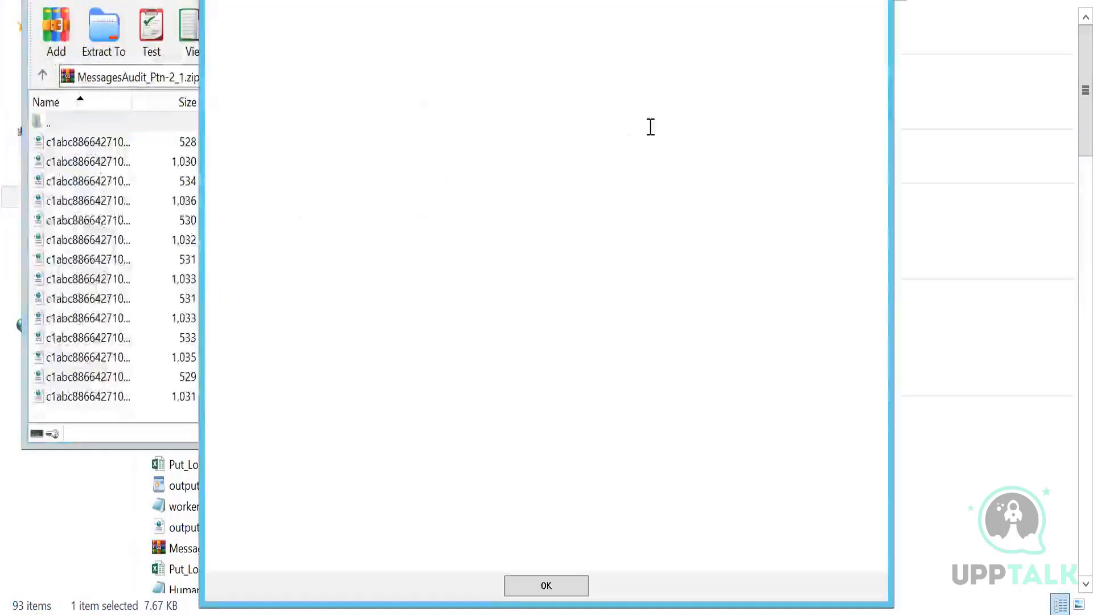
key("Return")
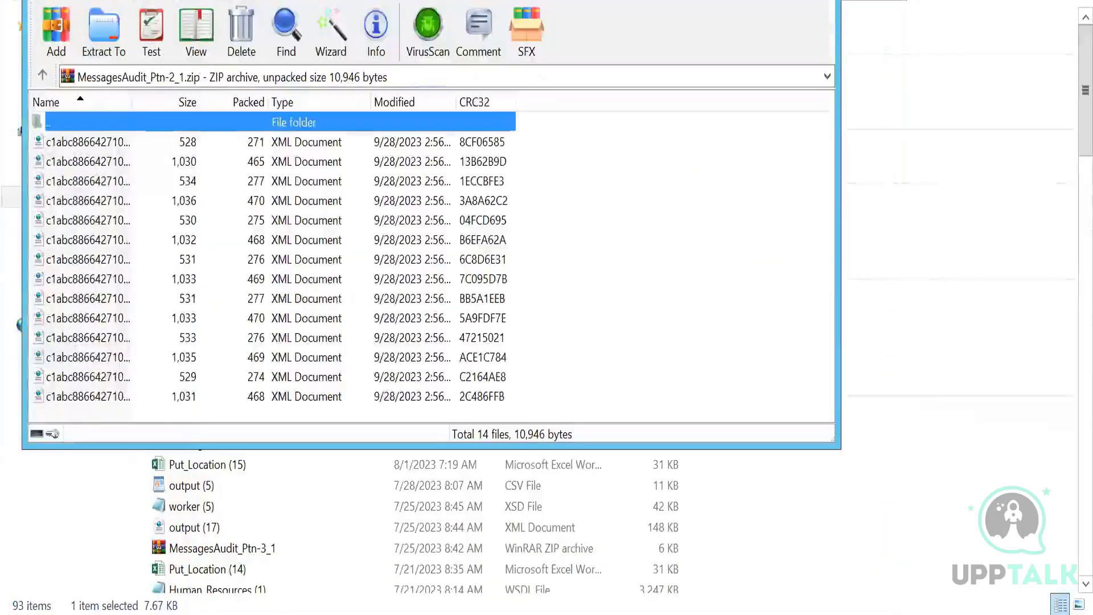
left_click(86, 163)
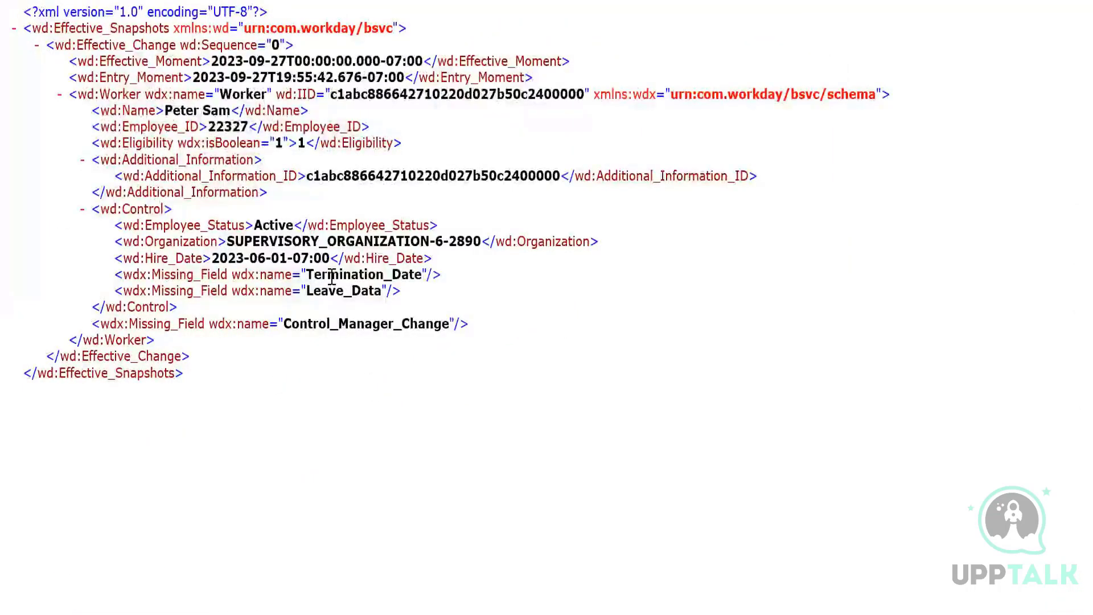
Step: Examine the Missing_Field entries for Termination_Date, Leave_Data and Control_Manager_Change in the worker's audit XML
double_click(332, 277)
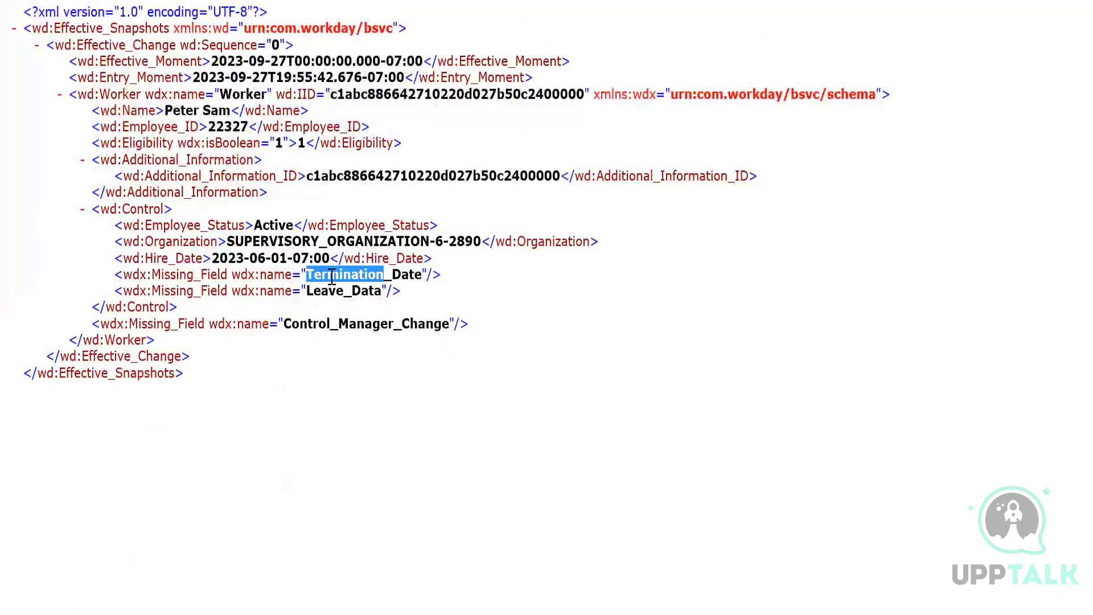
left_click(329, 300)
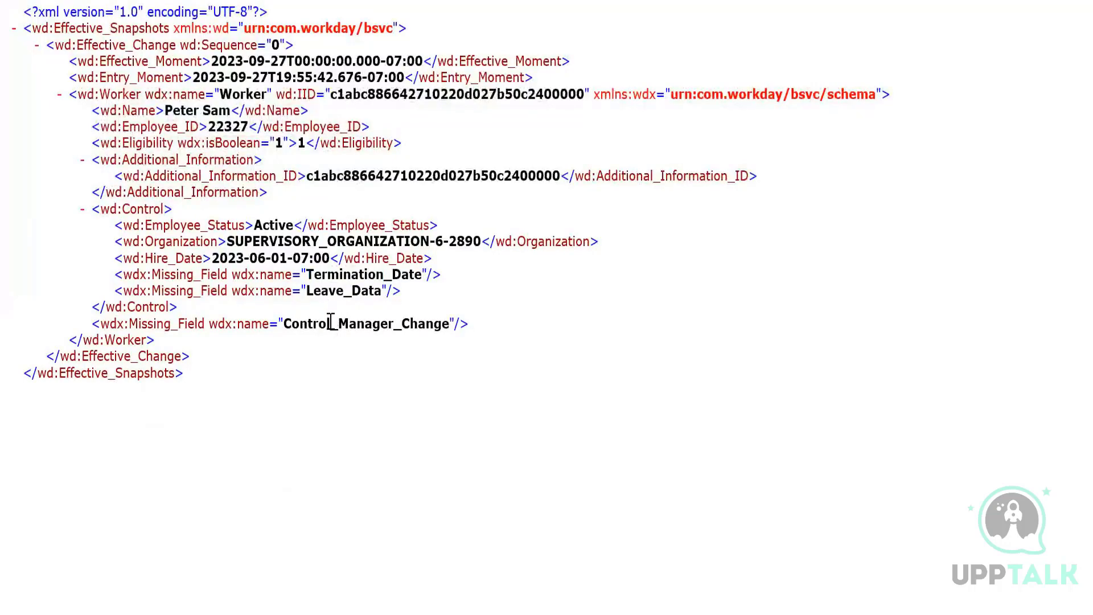
triple_click(332, 326)
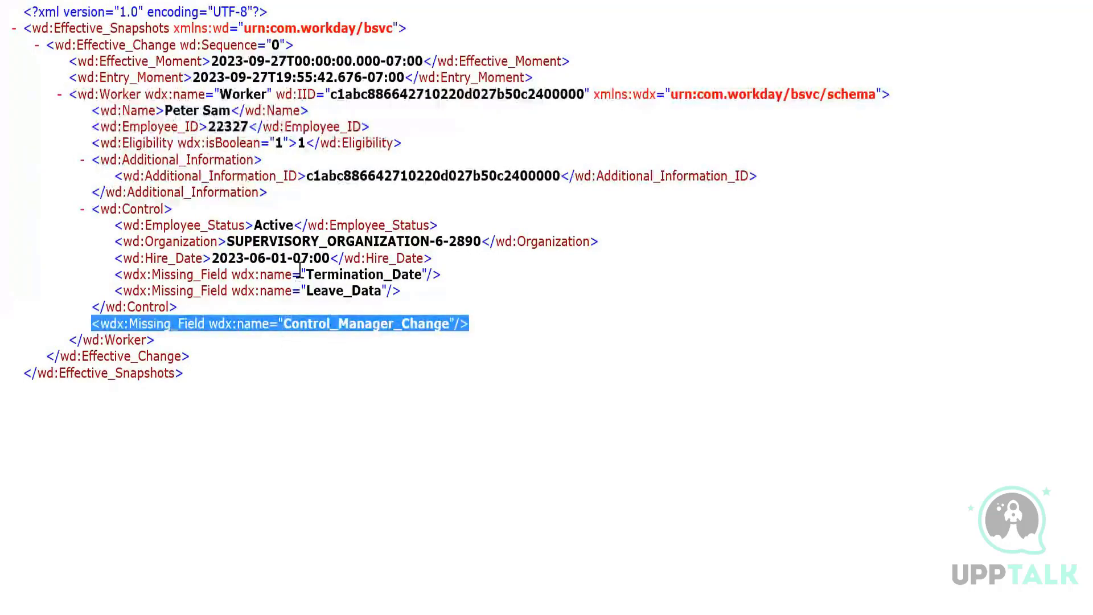
left_click(294, 379)
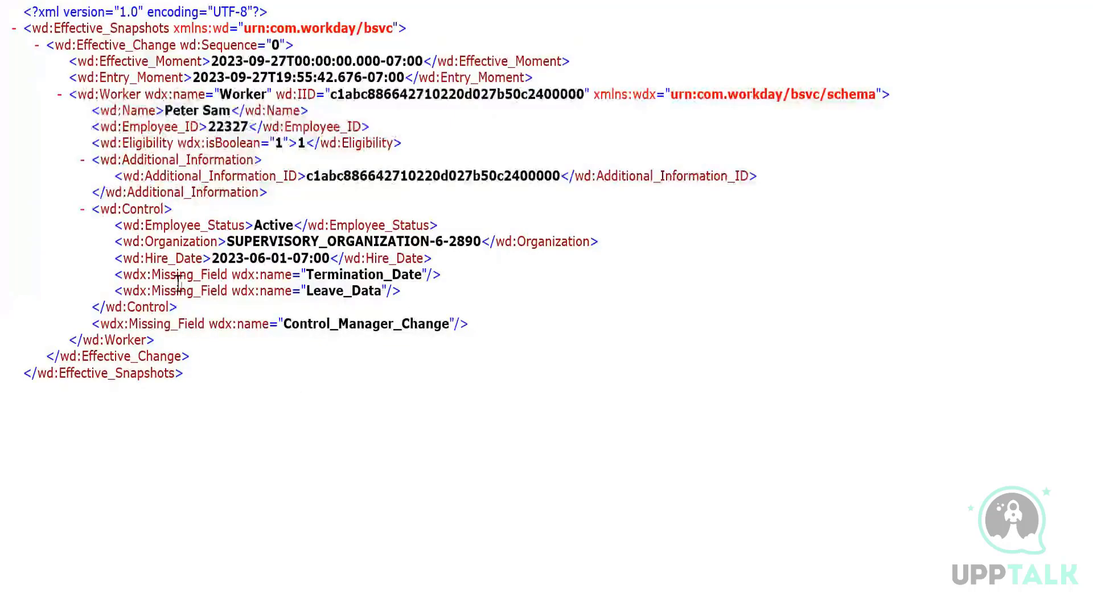
left_click_drag(152, 276, 254, 275)
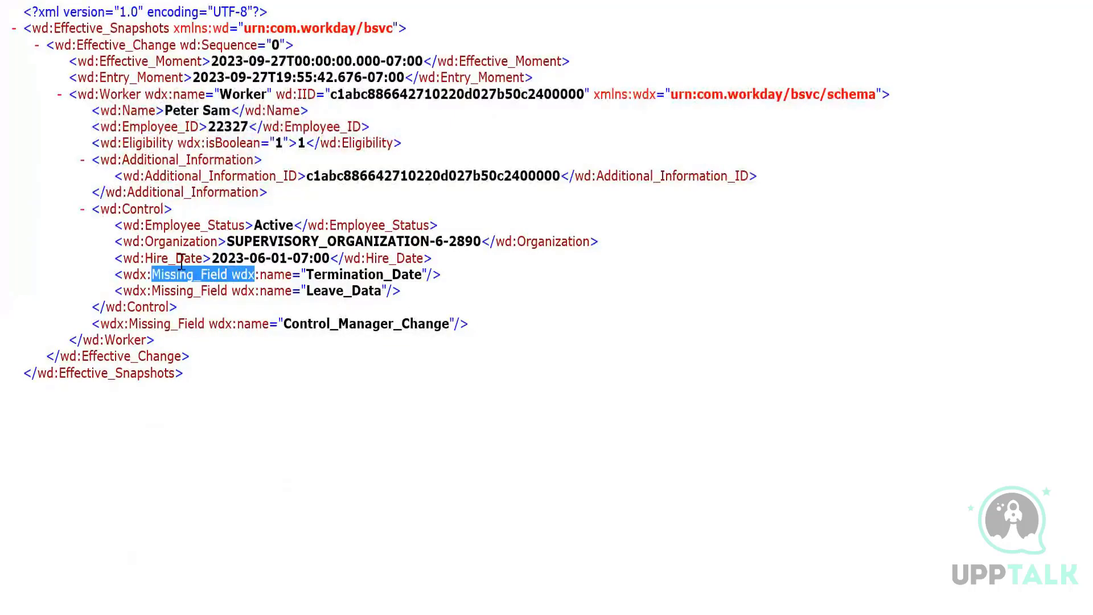
left_click_drag(153, 291, 210, 311)
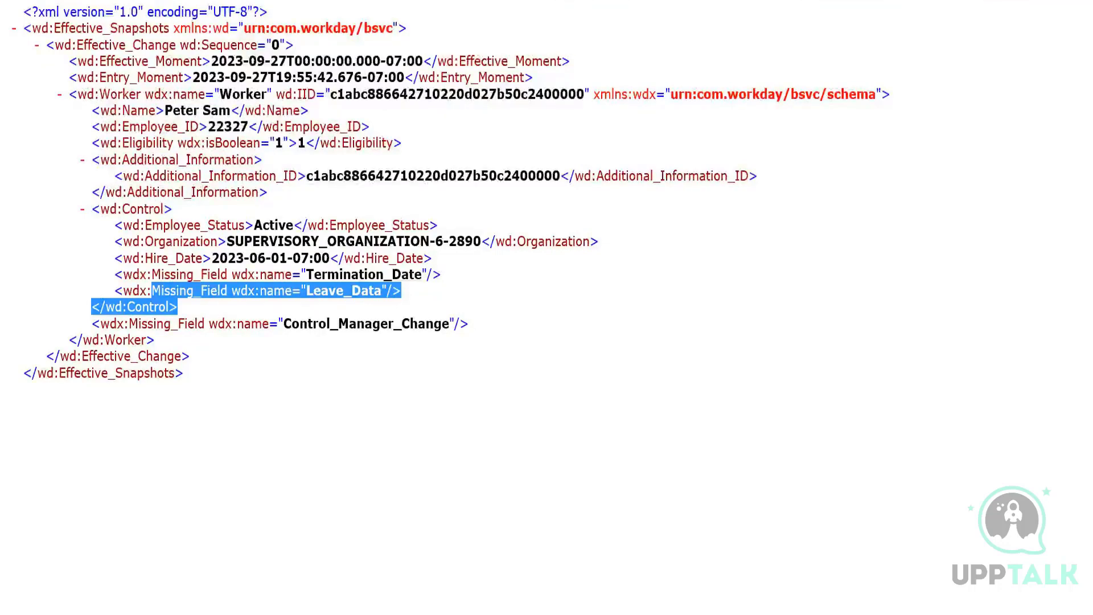
left_click(683, 303)
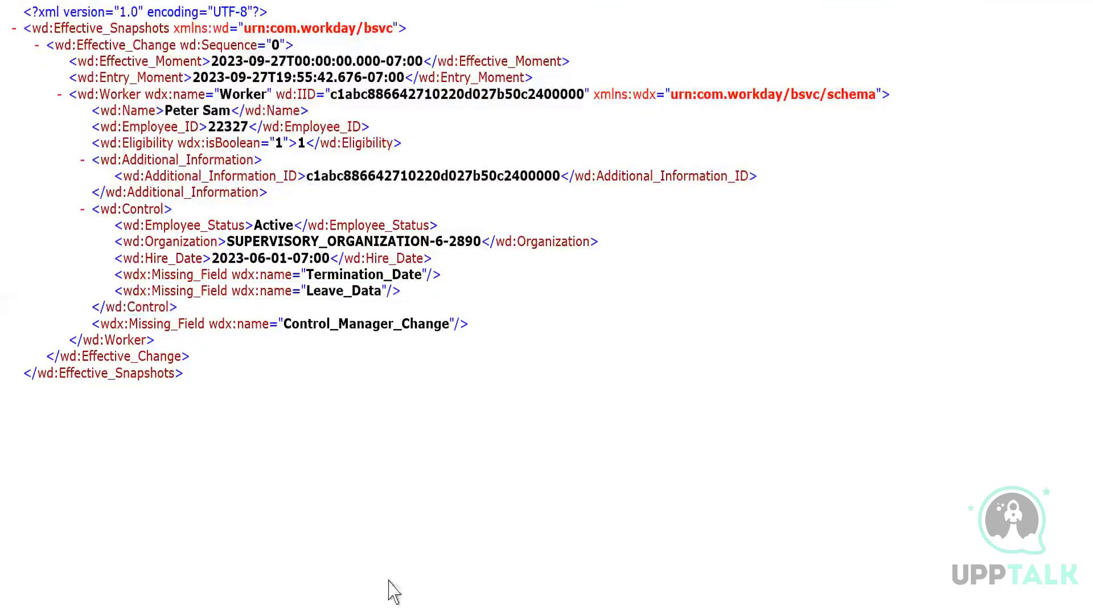
Step: Close the audit XML document and the MessagesAudit_Ptn-2_1.zip archive window
mouse_move(260, 612)
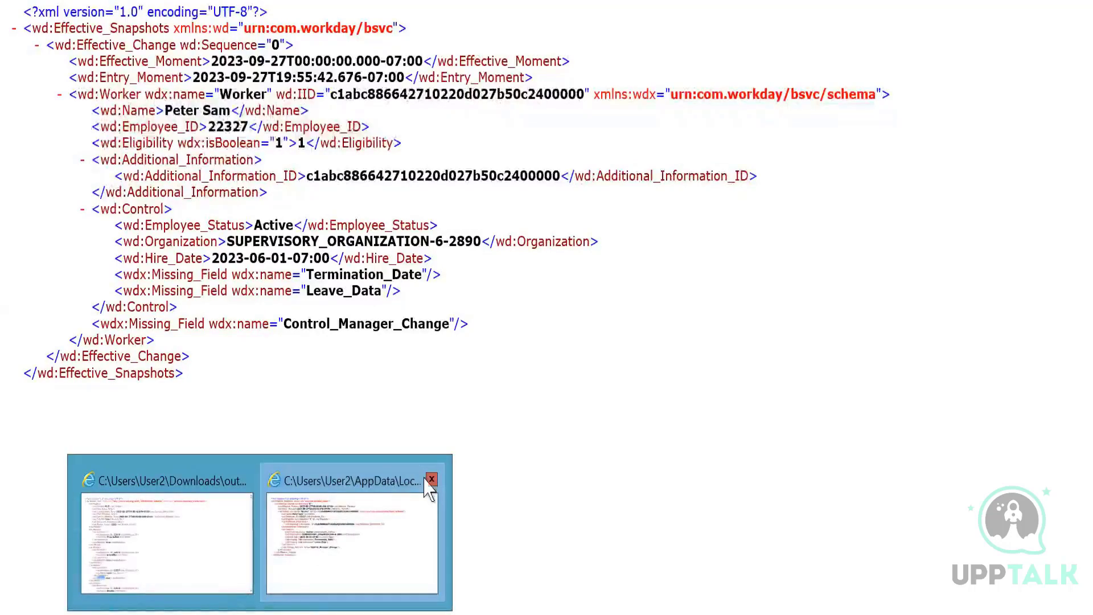
left_click(433, 481)
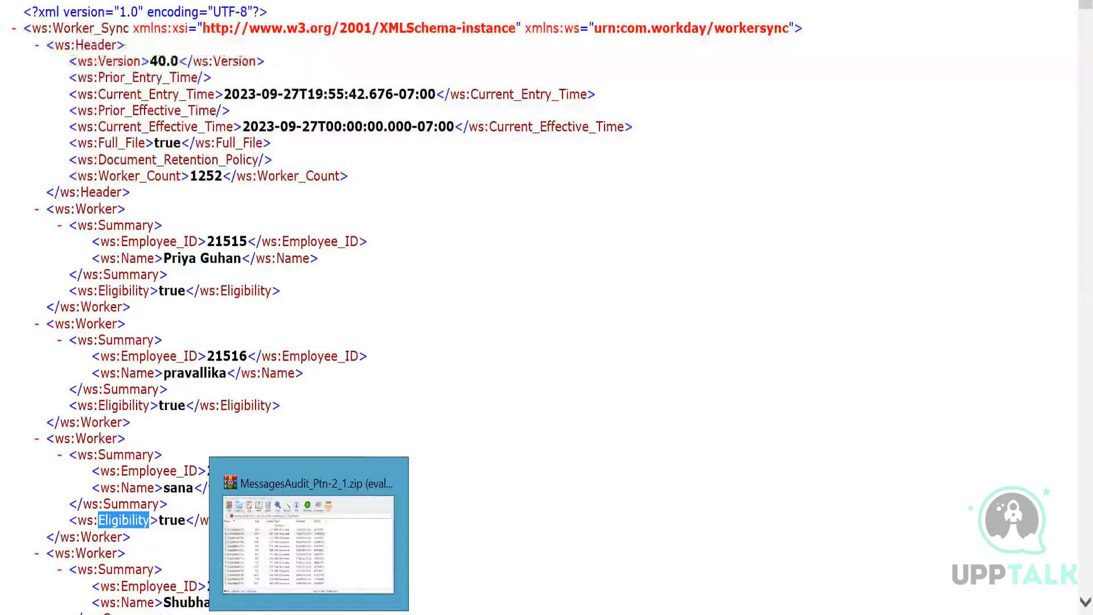
left_click(309, 613)
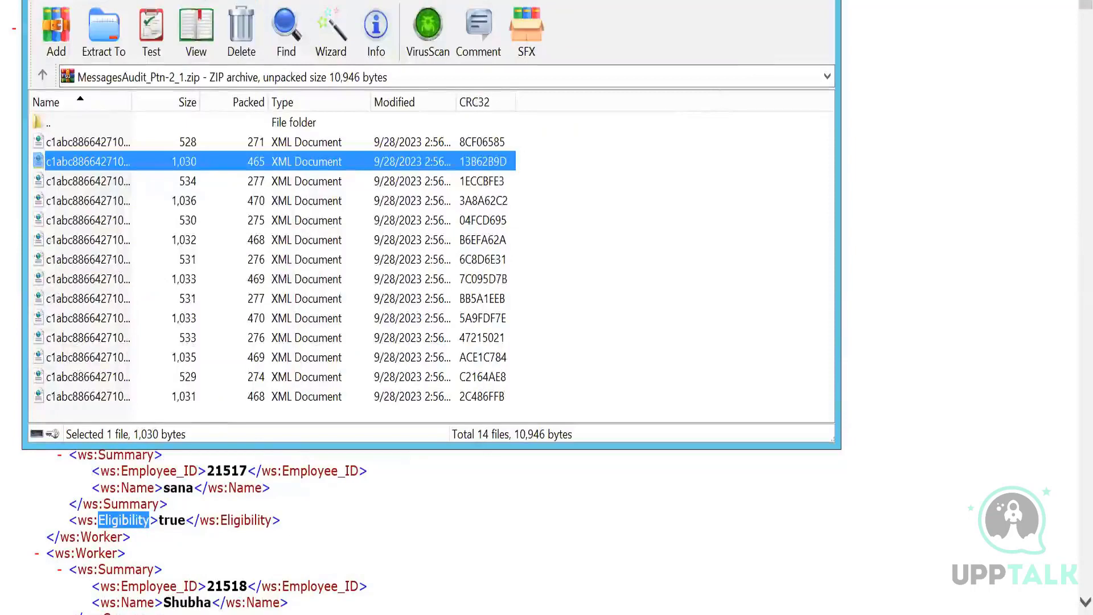
left_click_drag(137, 0, 169, 72)
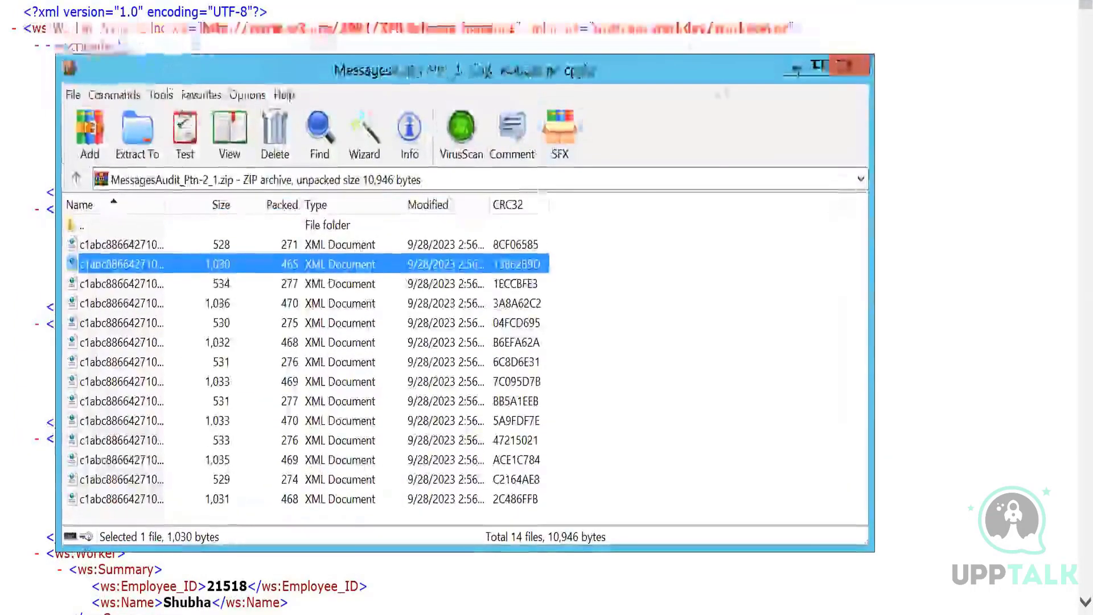
left_click(850, 66)
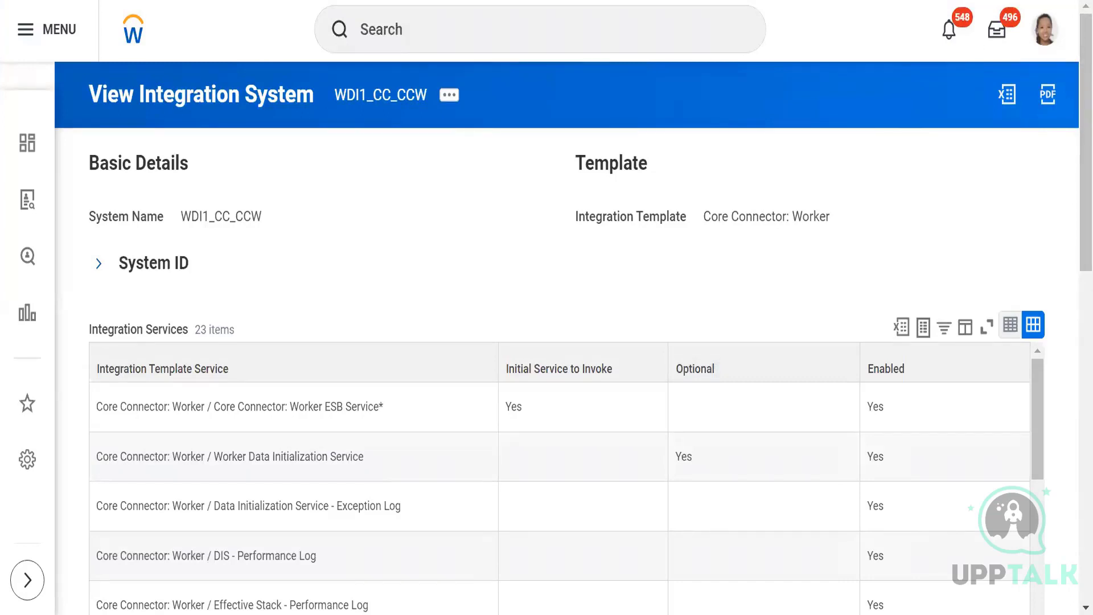
Step: Duplicate the WDI1_CC_CCW browser tab in Workday and try to open the Create Integration System task by searching for "cre int sys"
right_click(159, 0)
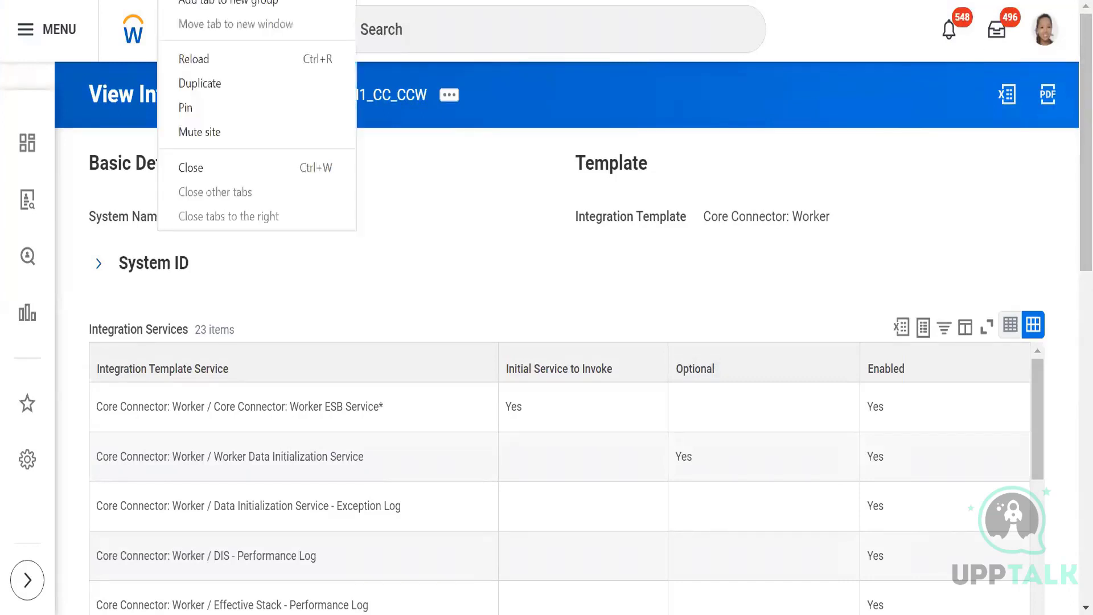
left_click(227, 107)
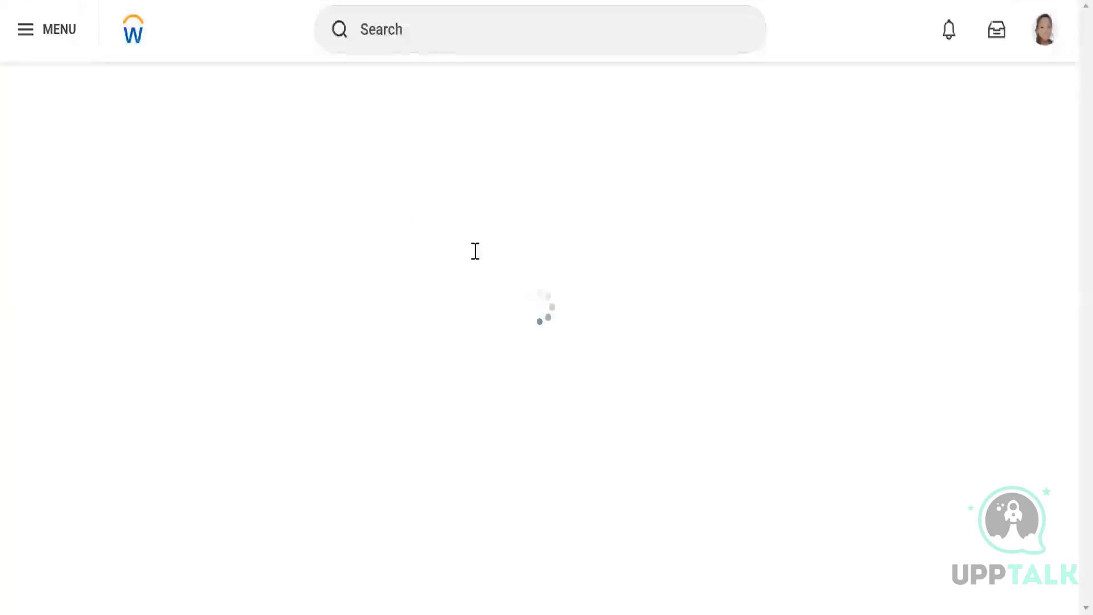
left_click(397, 45)
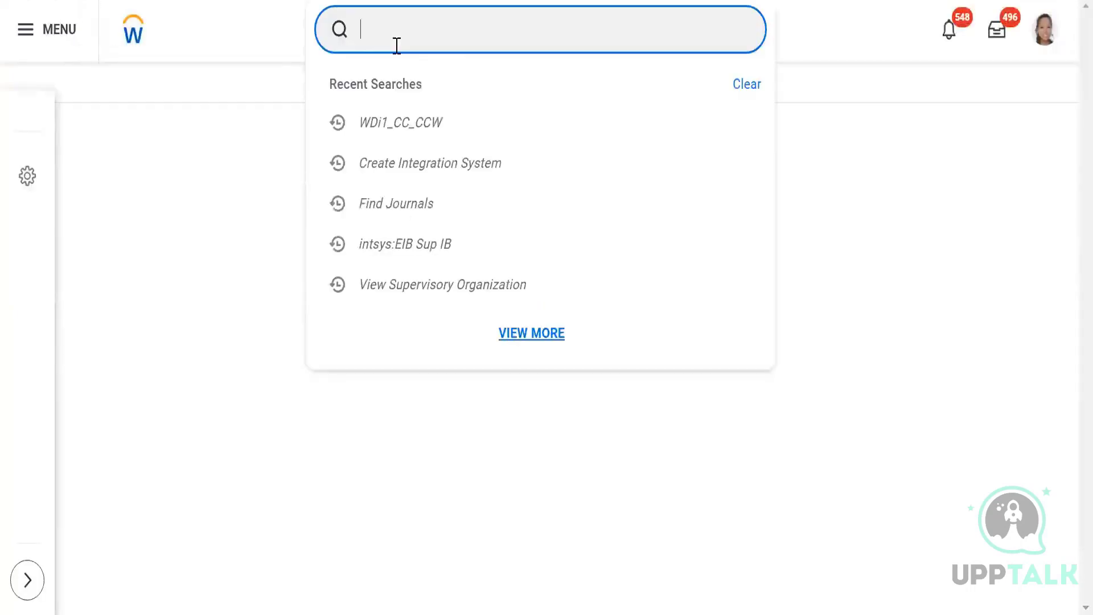
type("cre")
key("Return")
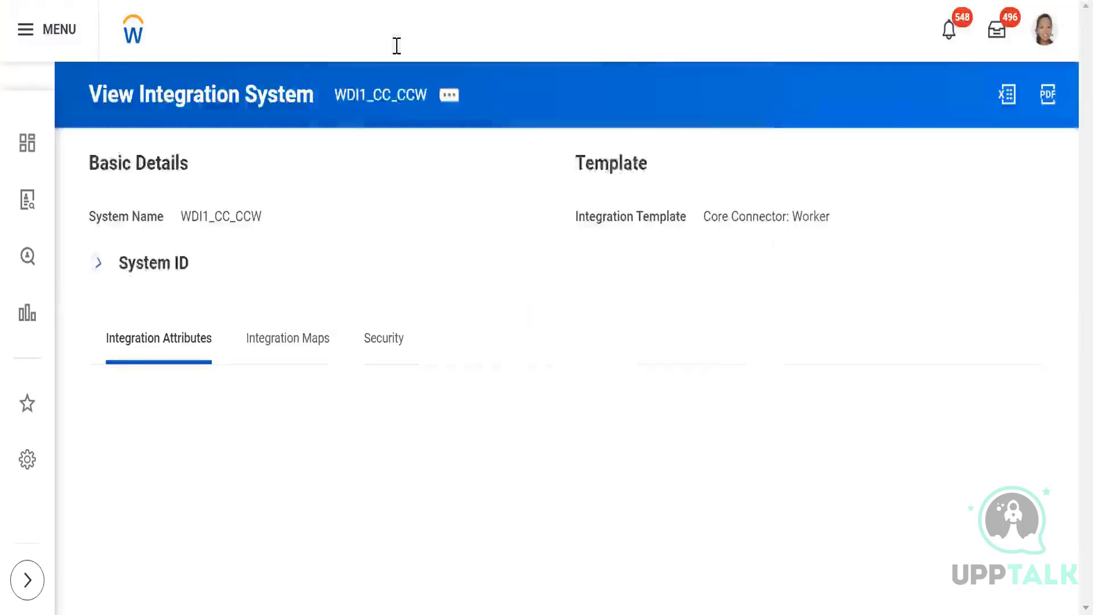
left_click(397, 46)
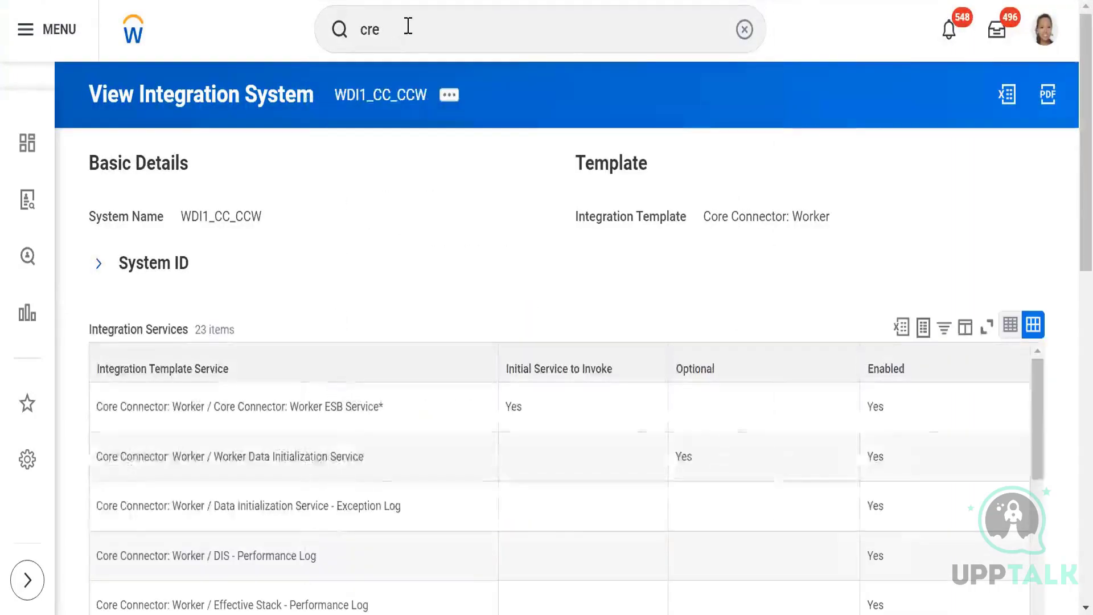
left_click(409, 26)
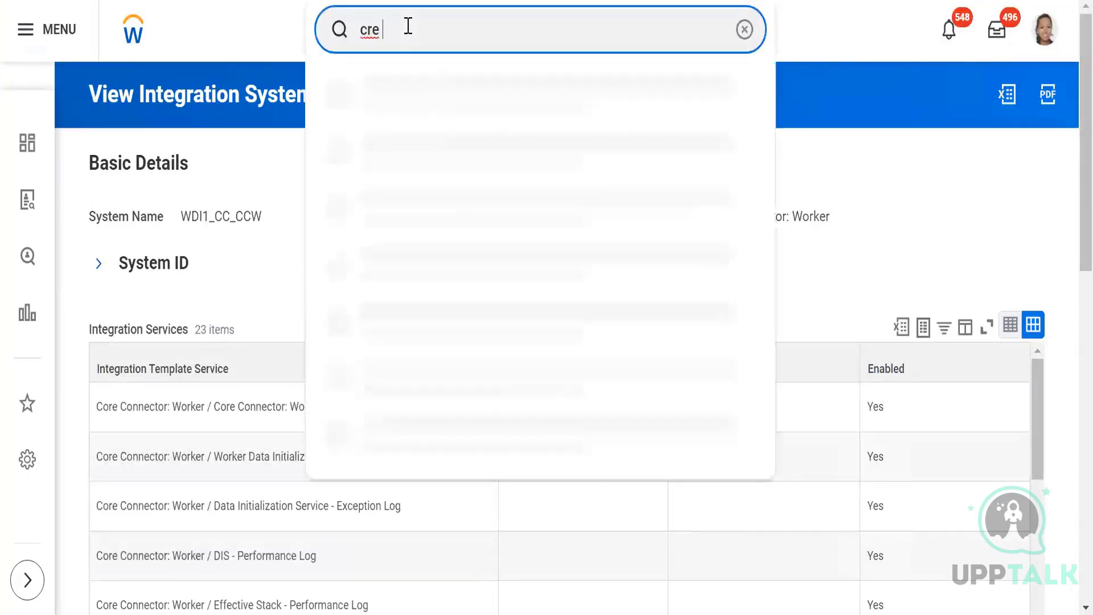
type("int sys")
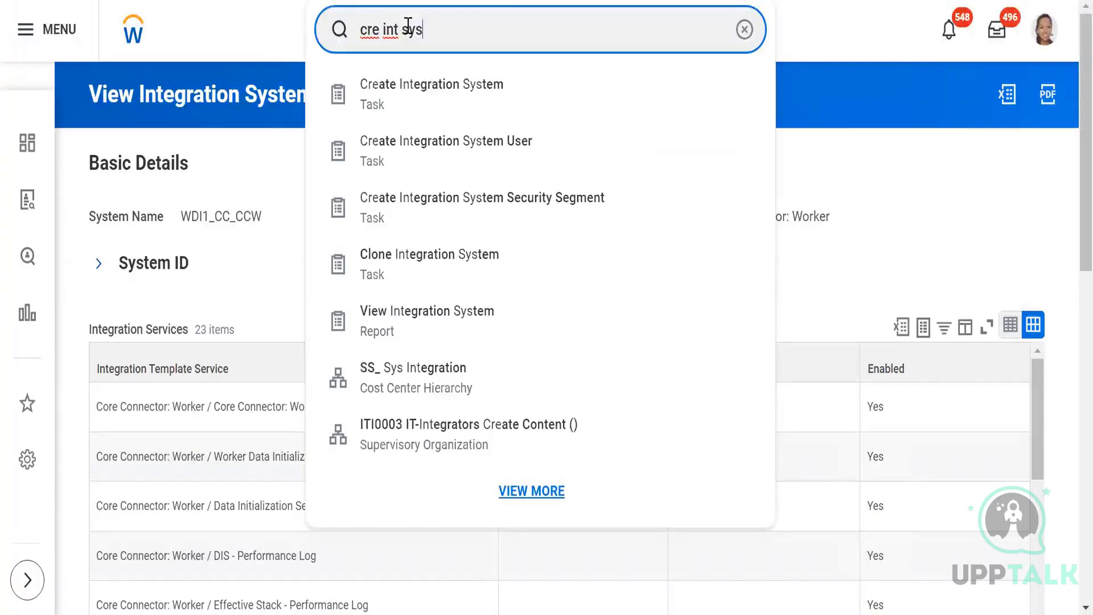
left_click(402, 100)
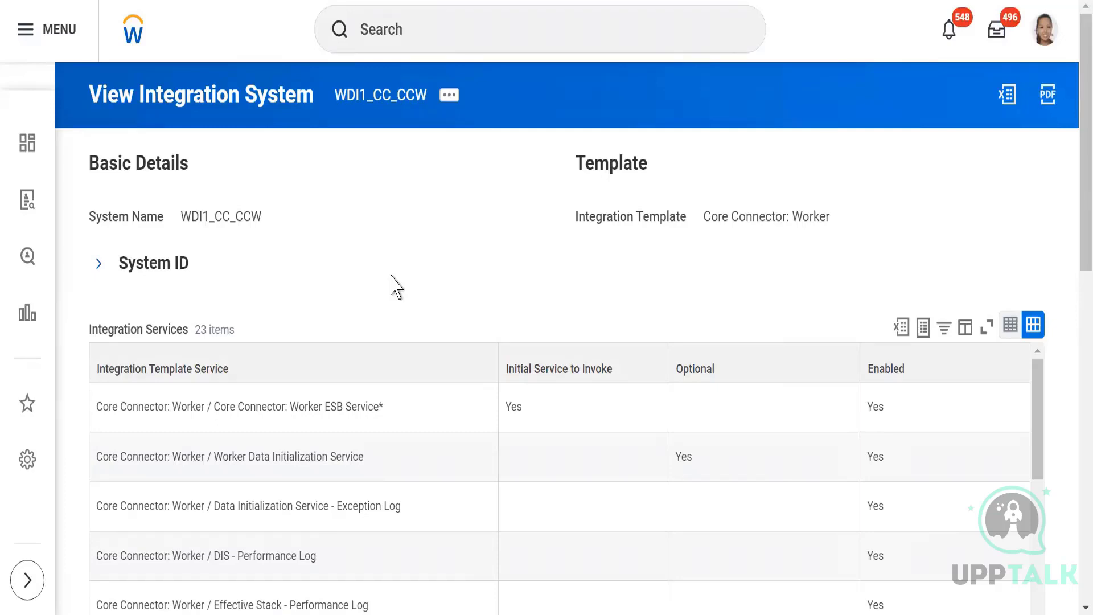
Step: Search for "cre int sys" again and open the Create Integration System task
type("cre int sys")
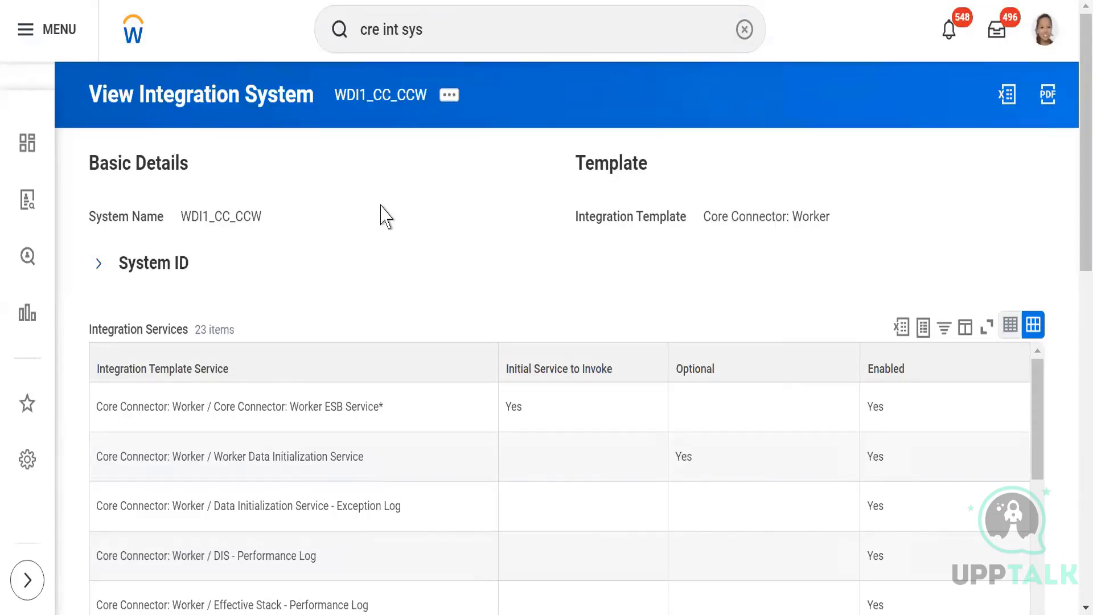
left_click(458, 29)
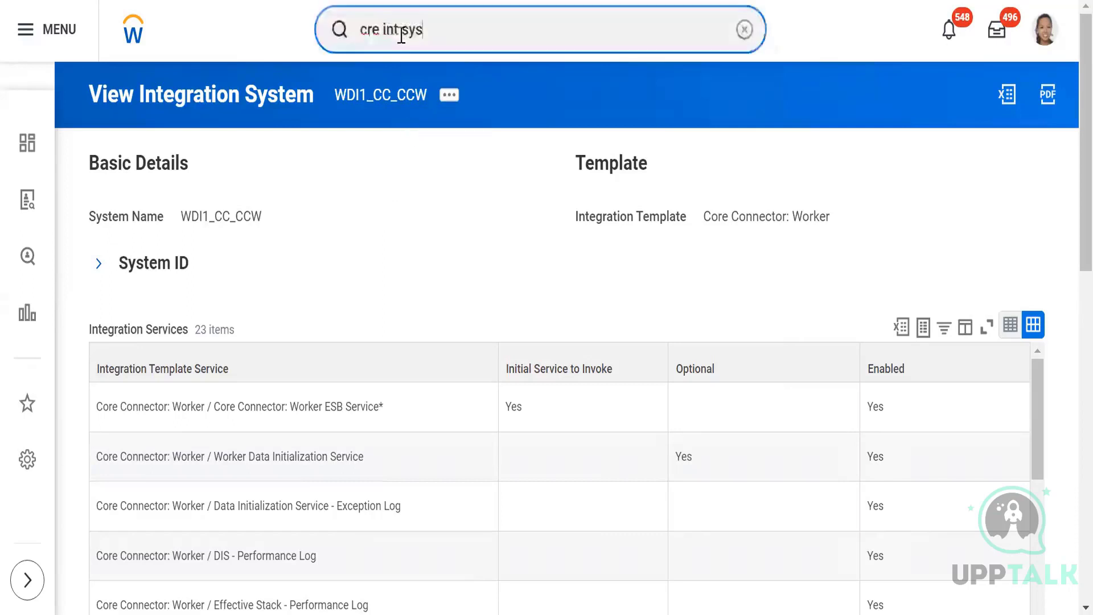
key("Return")
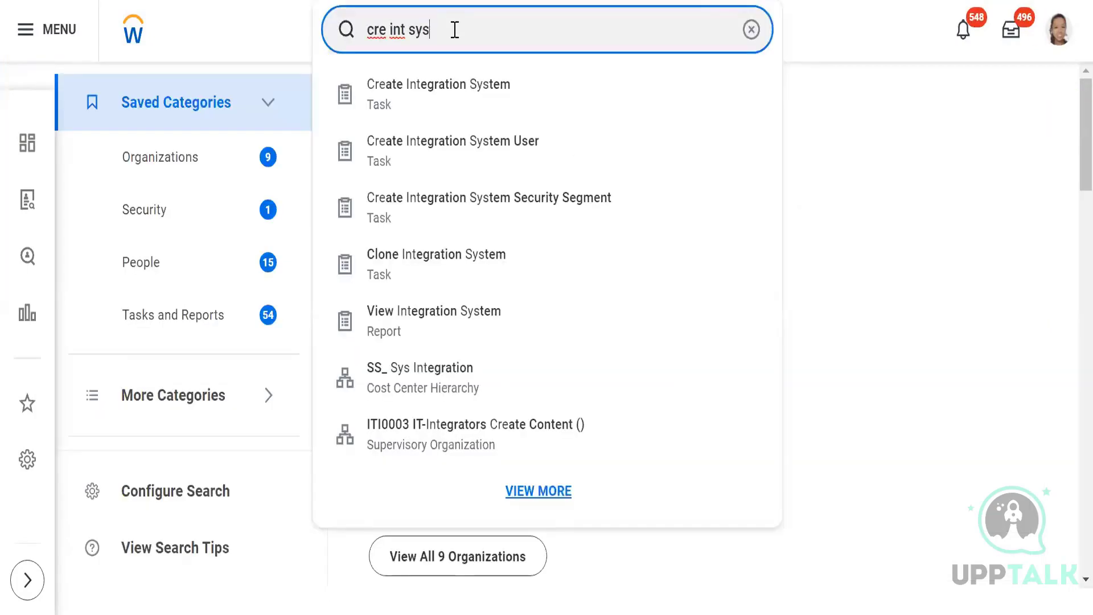
left_click(393, 91)
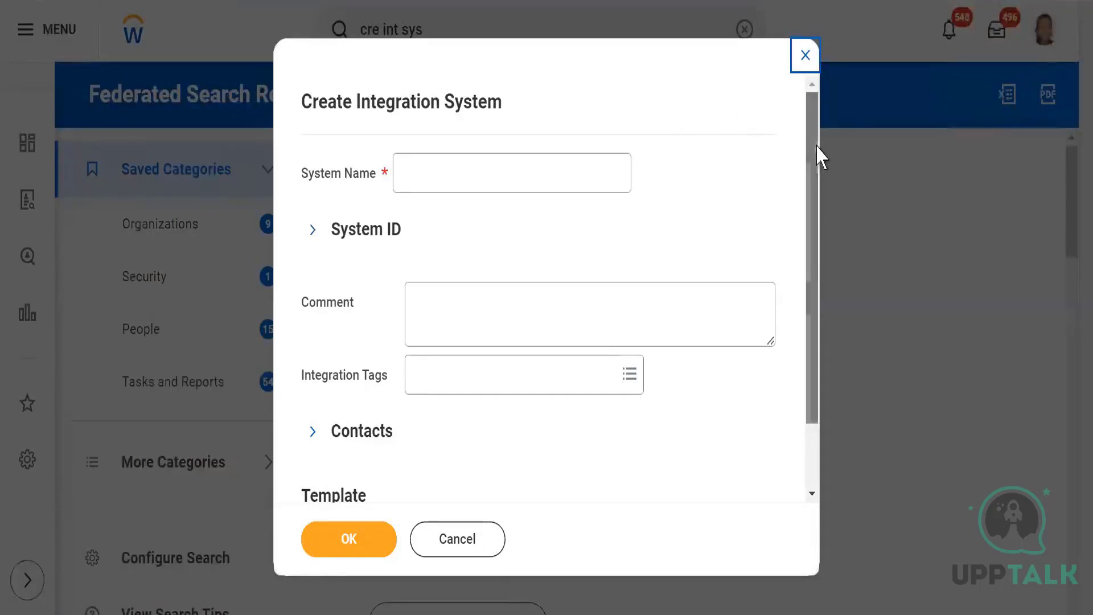
Step: Enter WDI1_CC_DT as the system name of the new integration system
left_click_drag(818, 154, 823, 90)
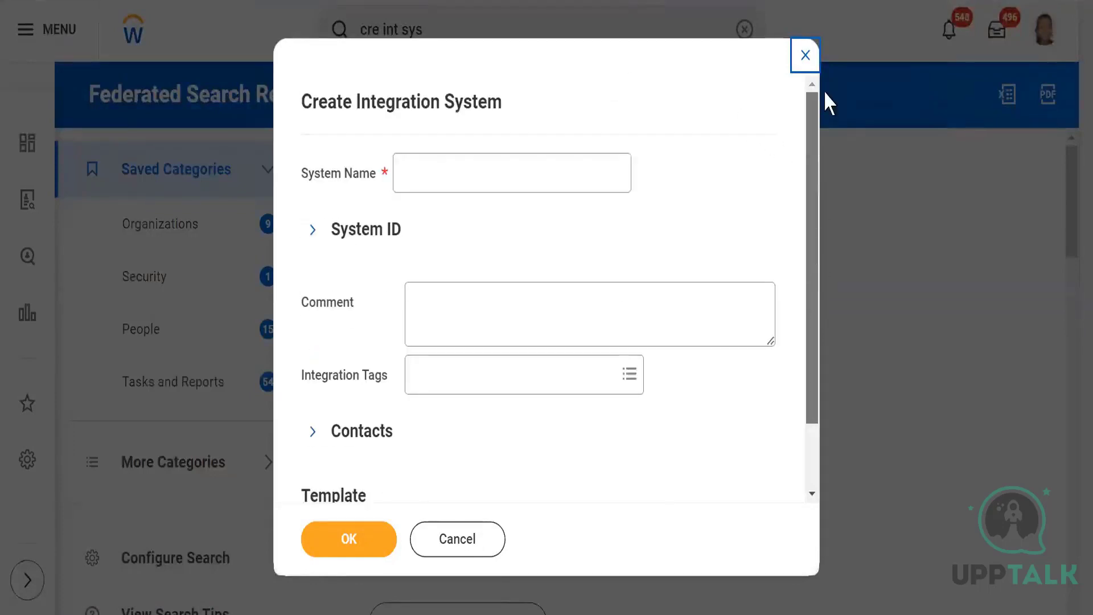
left_click(471, 176)
type("W")
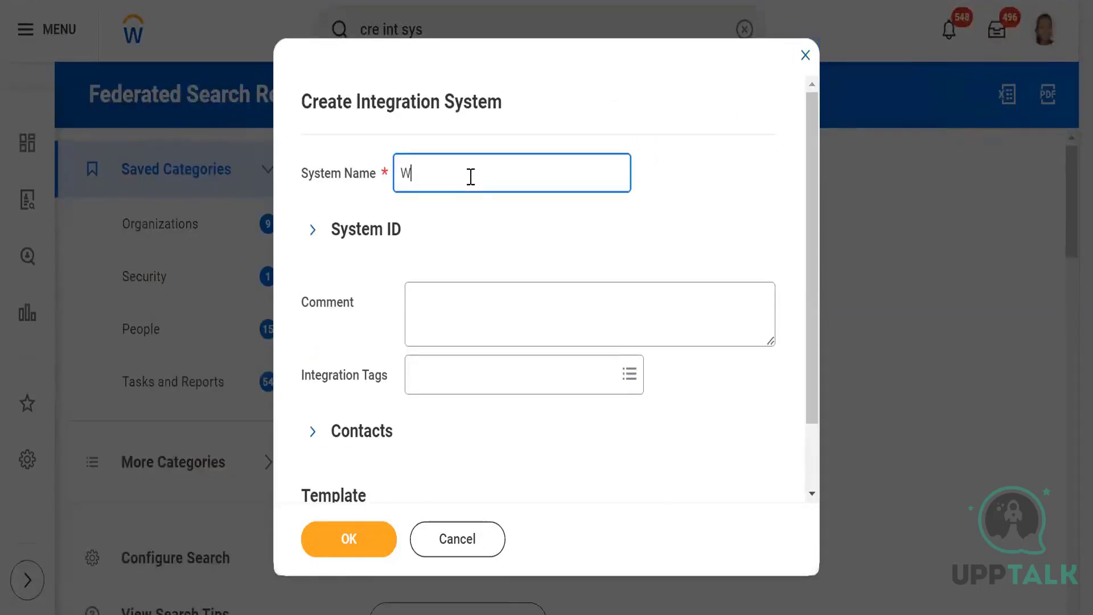
type("DI1_CC_DT")
left_click_drag(813, 281, 805, 427)
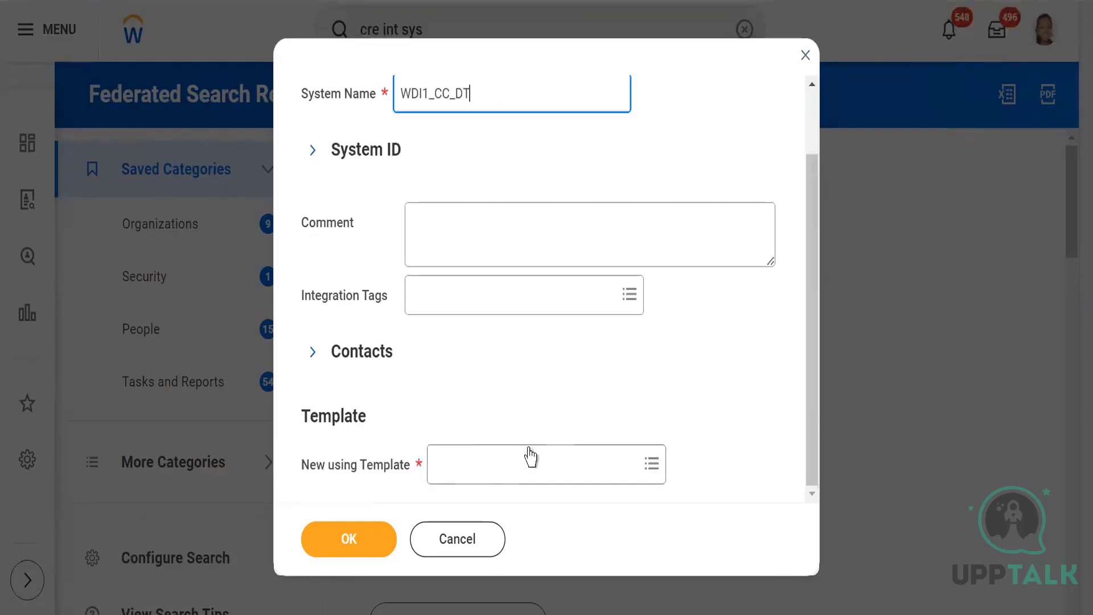
Step: Choose the Document Transformation template for the new integration system and create it
left_click(475, 468)
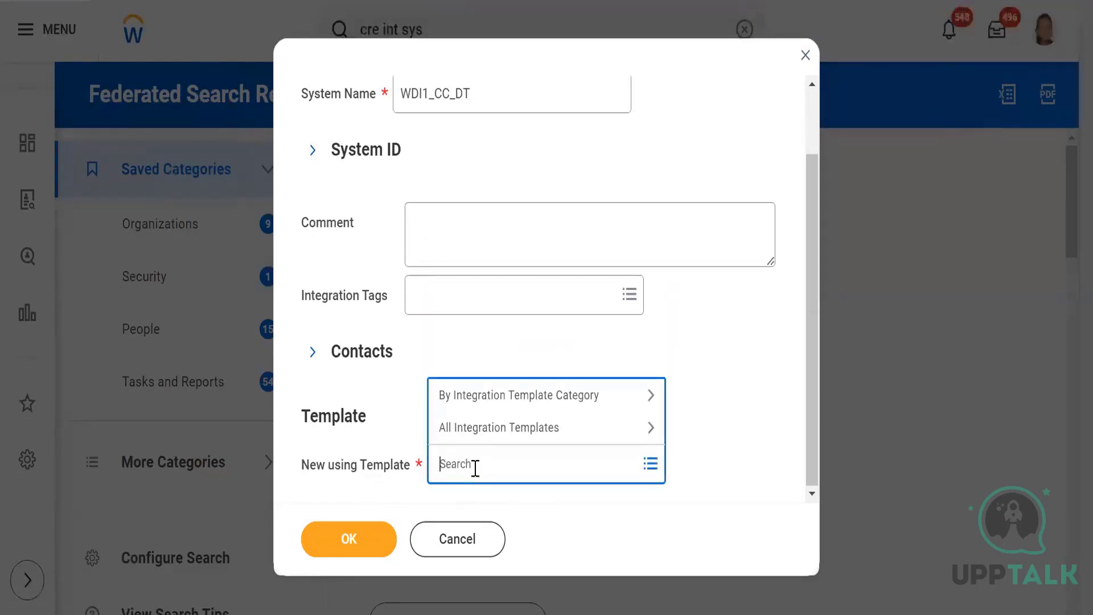
type("Document")
key("Return")
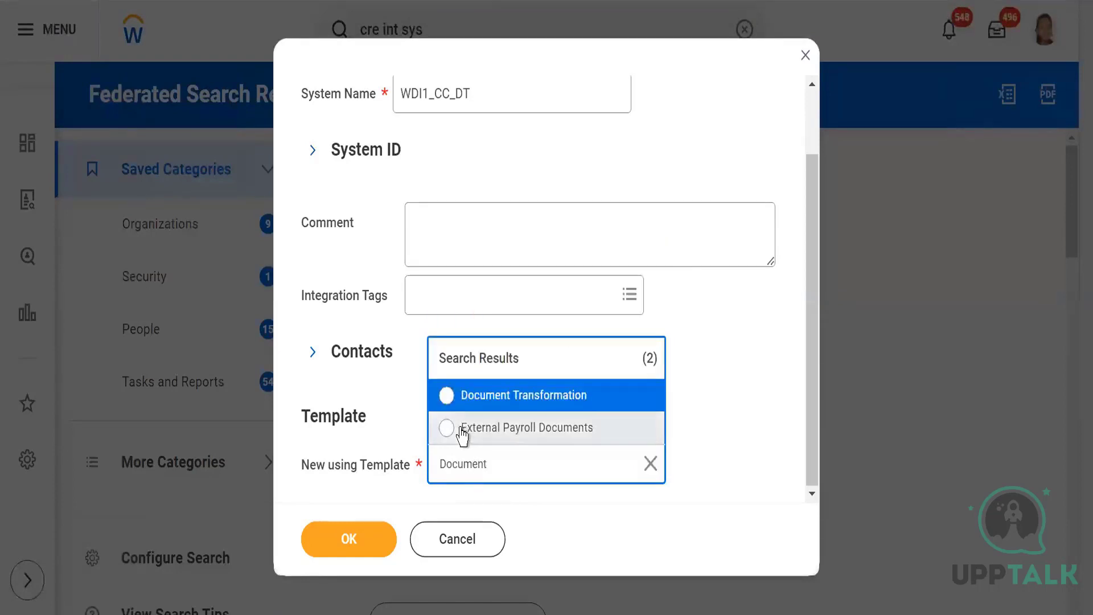
left_click(446, 396)
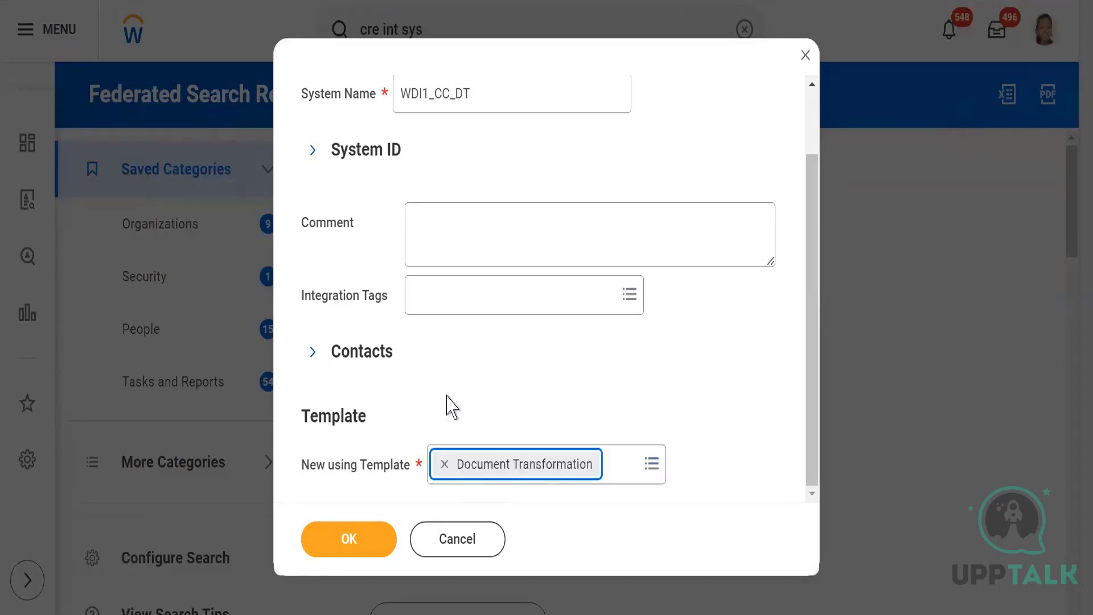
left_click(553, 363)
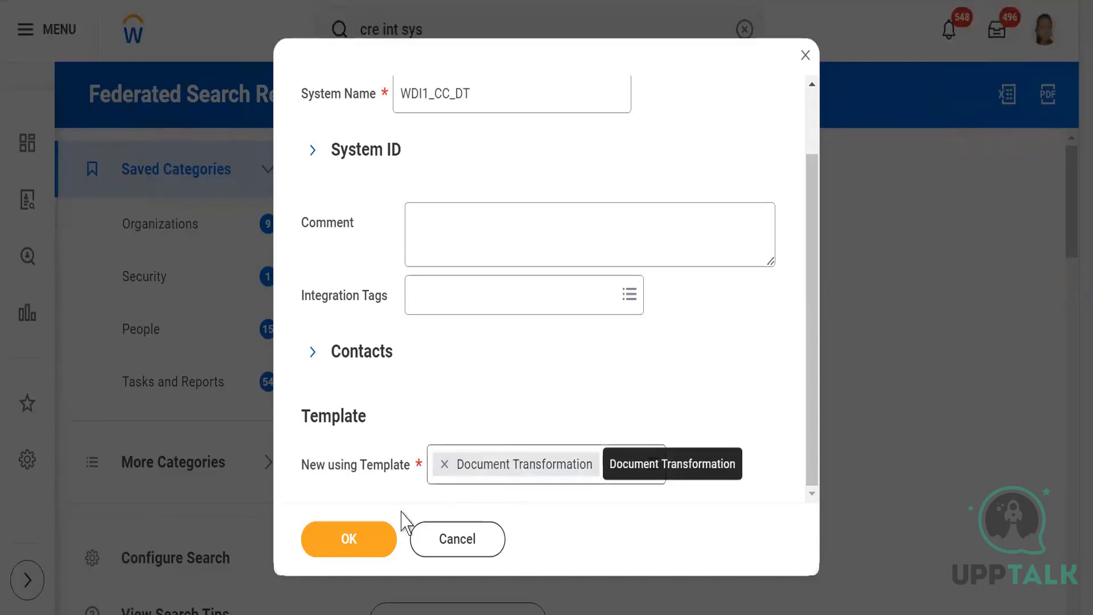
left_click(346, 539)
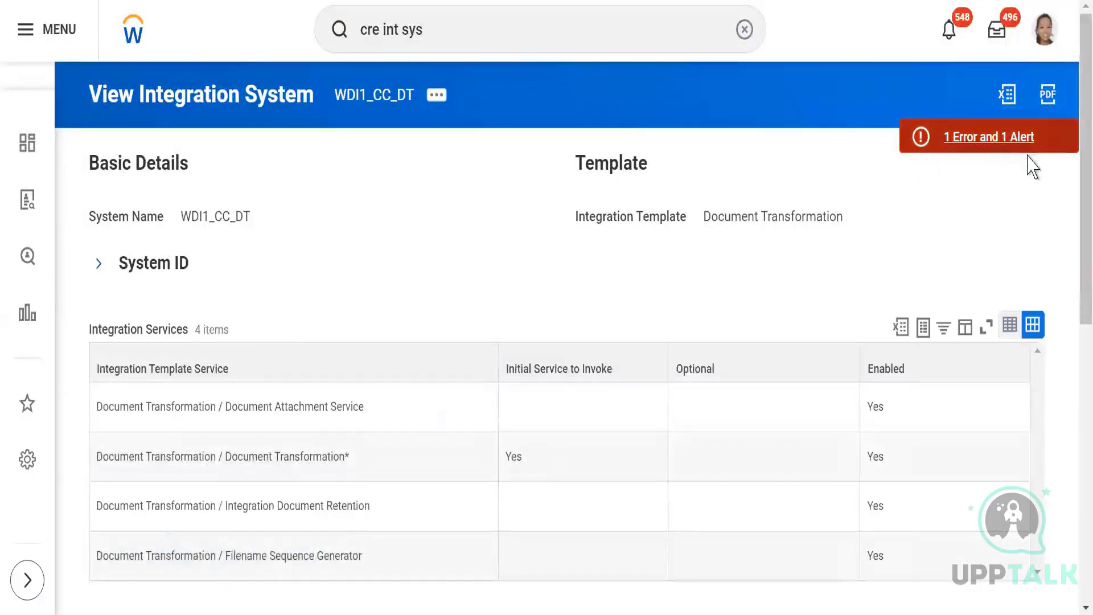
Step: Review the Document Attachment, Document Transformation, Integration Document Retention and Filename Sequence Generator services of WDI1_CC_DT
scroll(1073, 240, "down", 3)
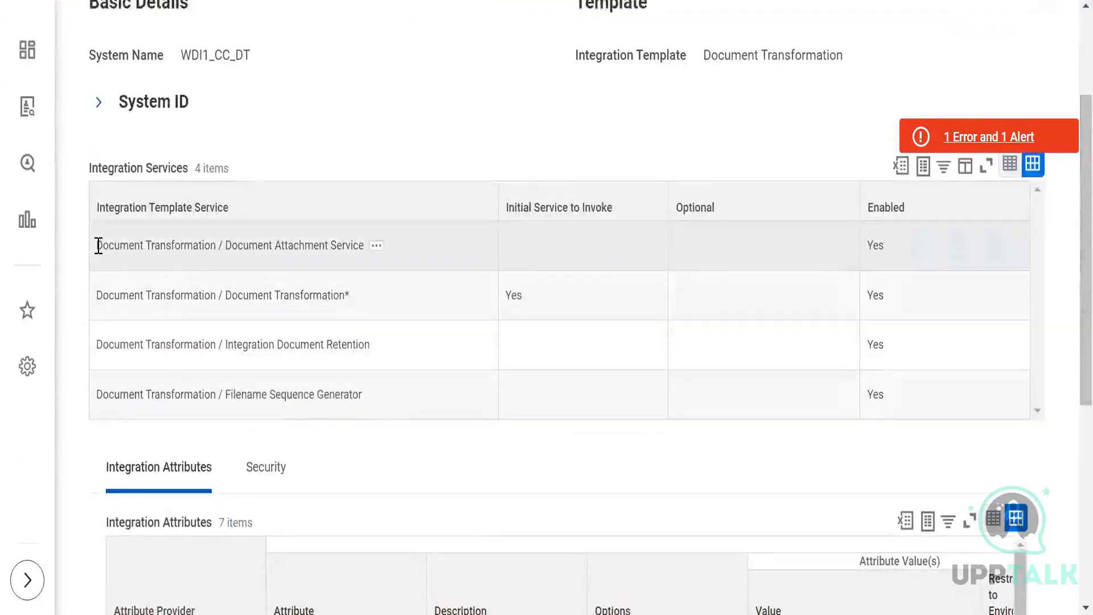
left_click_drag(127, 247, 362, 247)
left_click_drag(233, 295, 316, 304)
left_click_drag(227, 344, 359, 349)
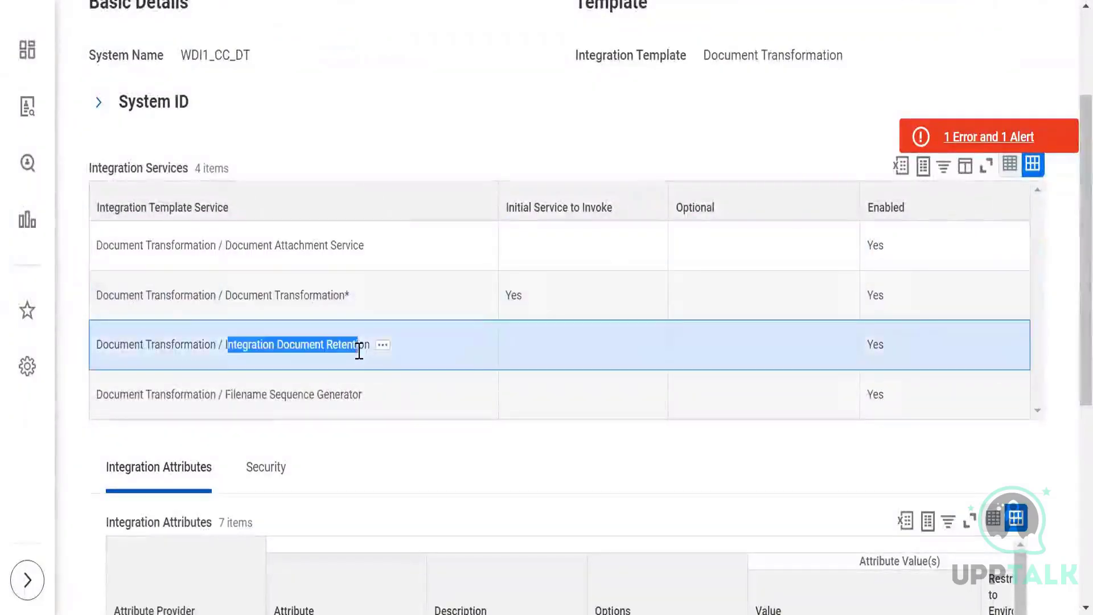
left_click_drag(235, 394, 343, 393)
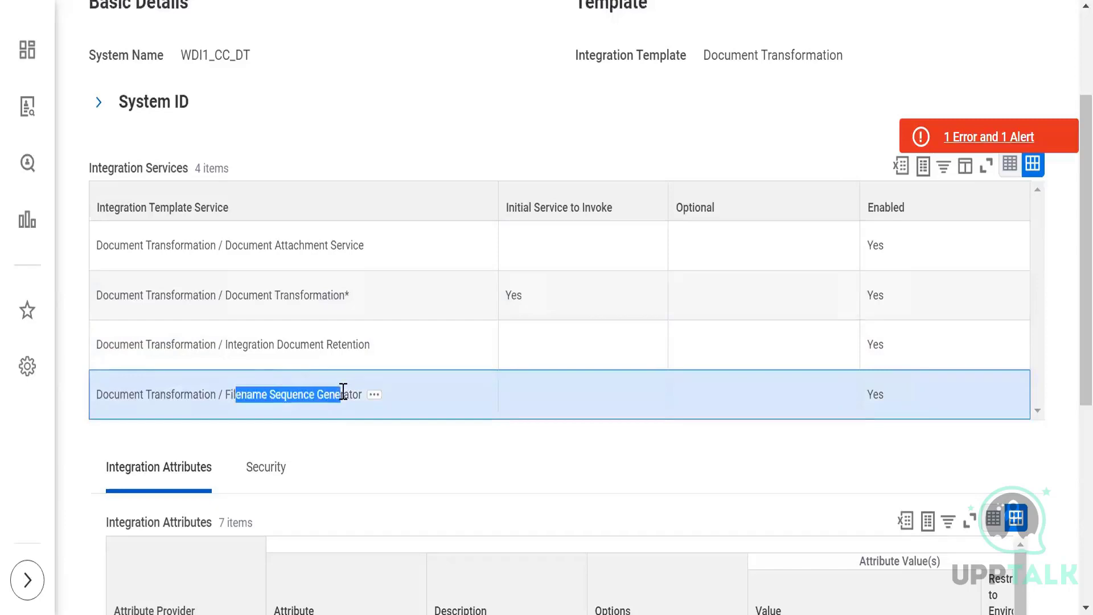
Step: Review the Document Attachment Service entry among the integration services of WDI1_CC_DT
left_click(1075, 371)
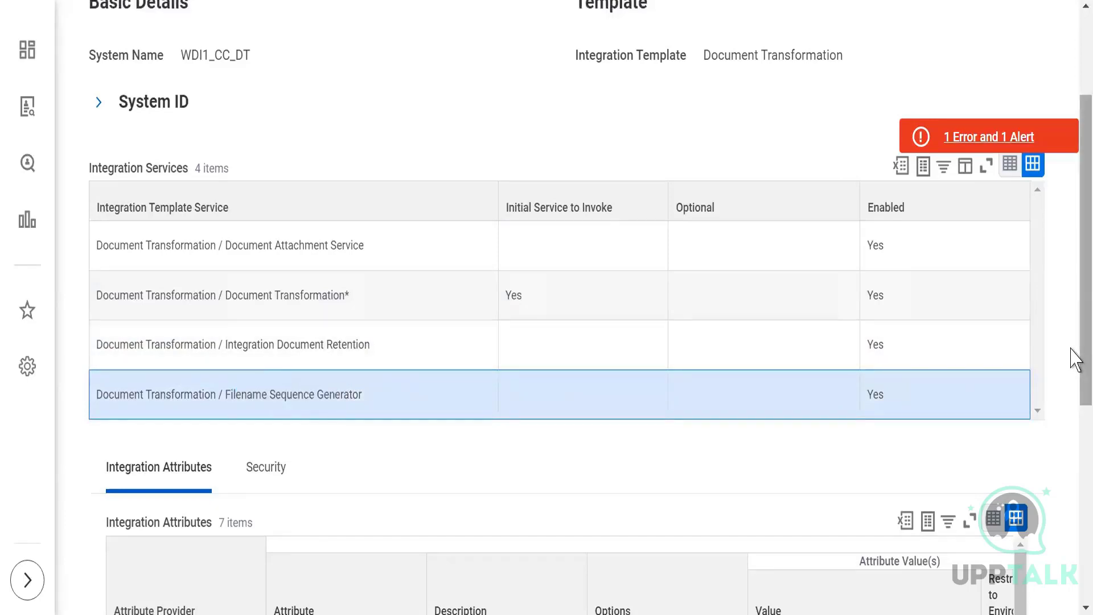
scroll(1074, 302, "up", 2)
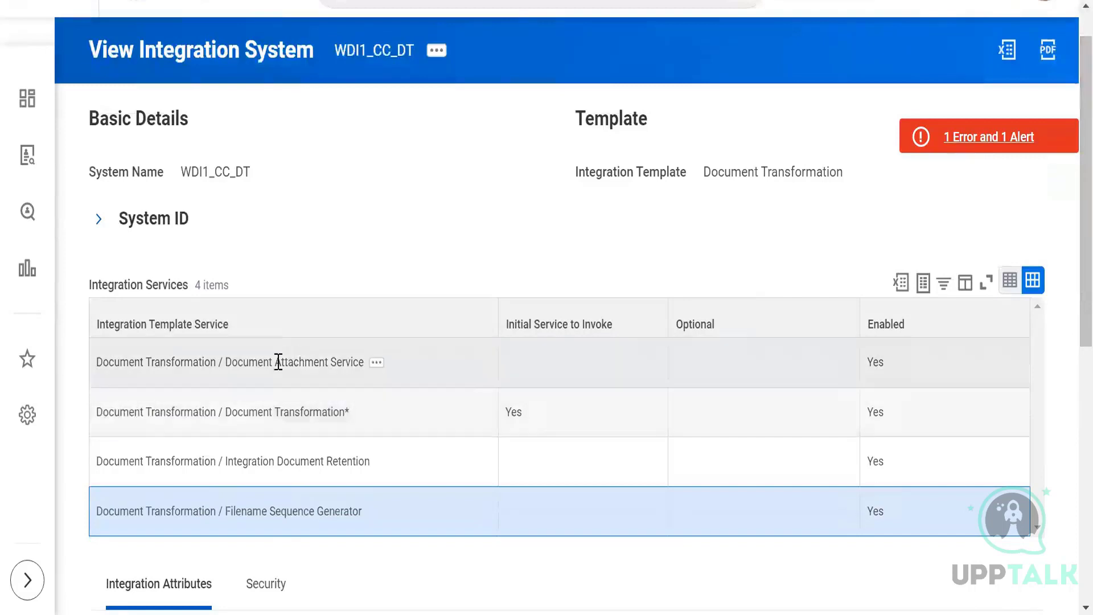
triple_click(276, 363)
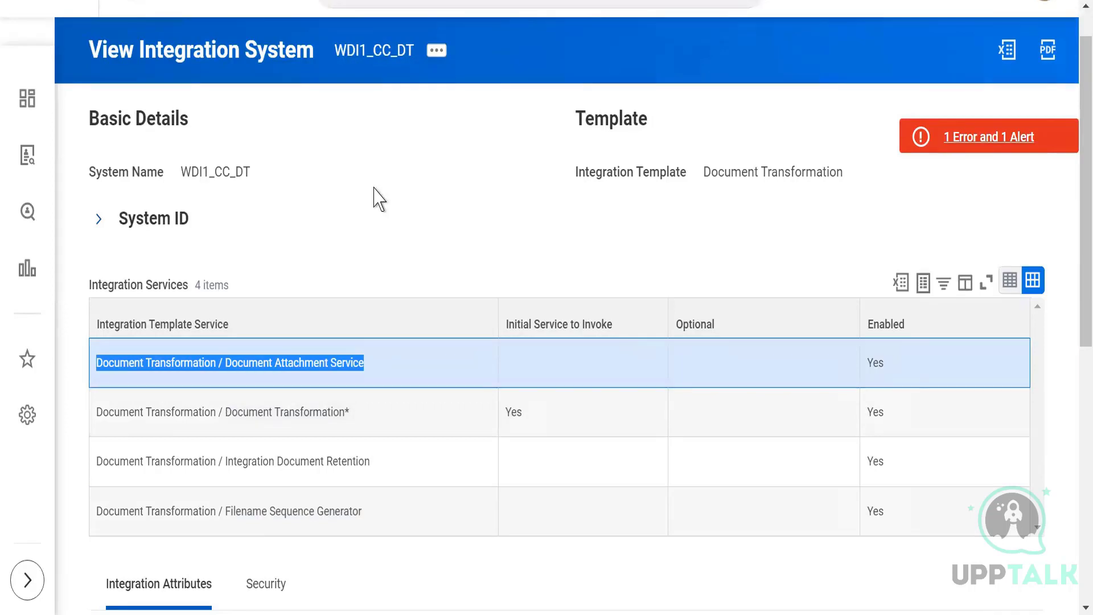
left_click(324, 212)
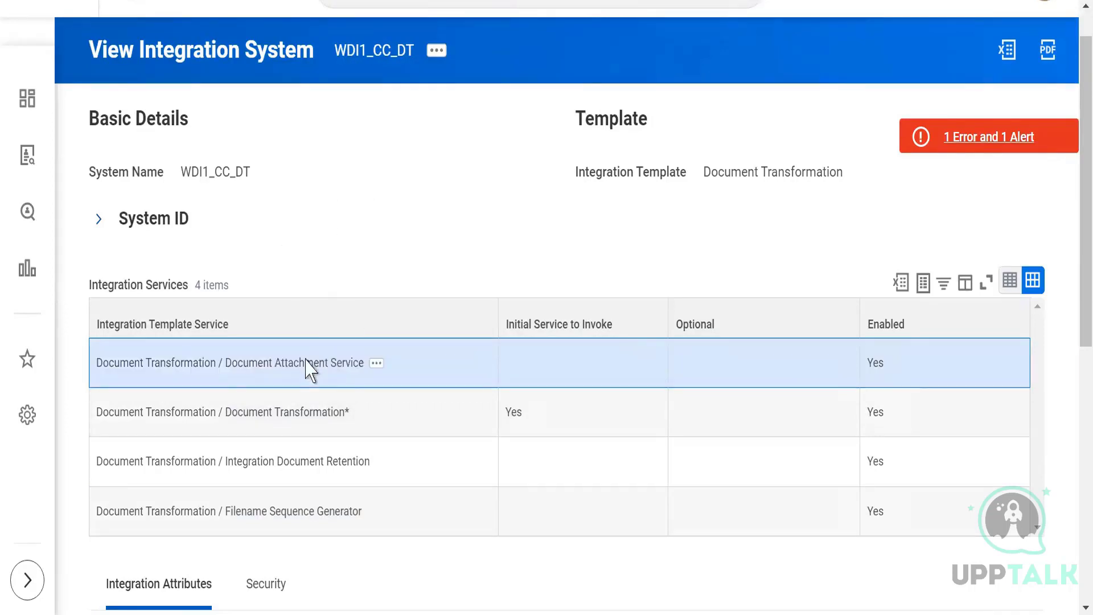
left_click_drag(259, 362, 349, 363)
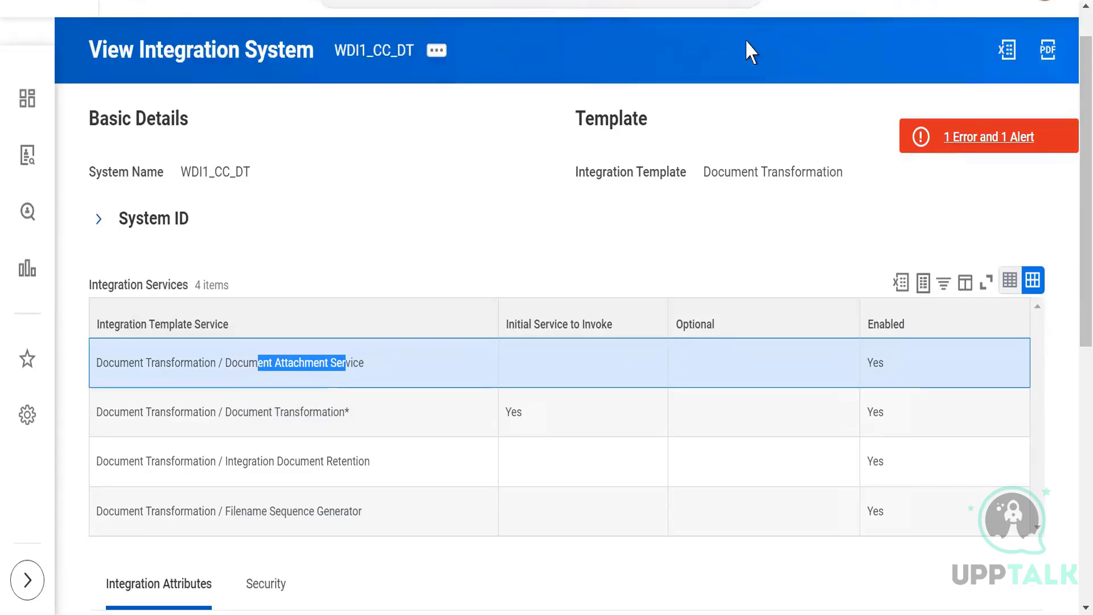
Step: Switch to the XSLT document in Word and examine its stylesheet namespace declarations and the xsl:output method
key("alt+Tab")
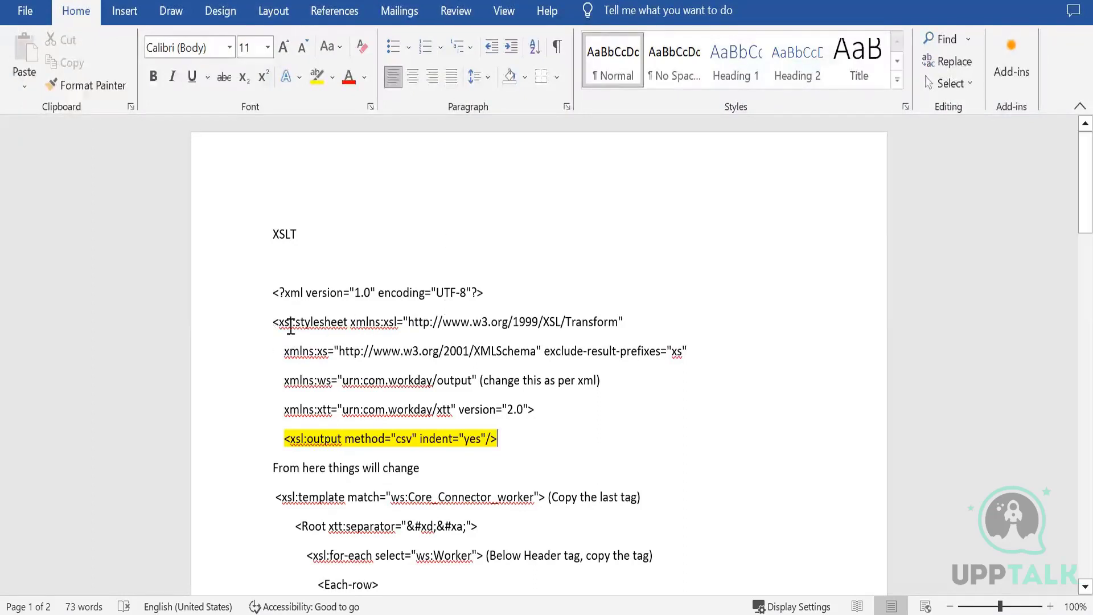
triple_click(396, 322)
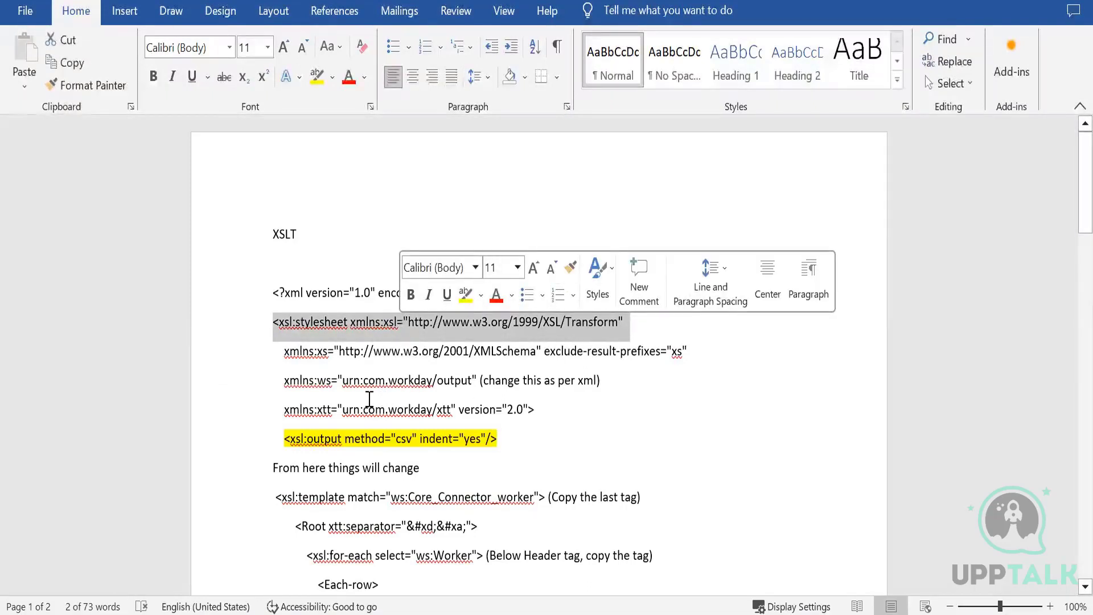
triple_click(286, 354)
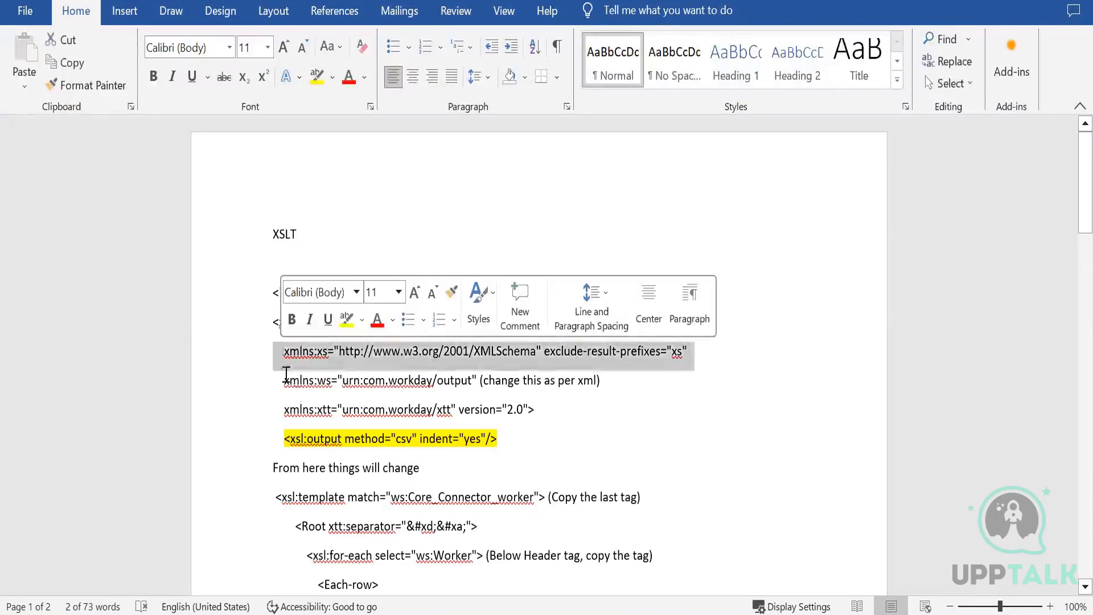
left_click(246, 456)
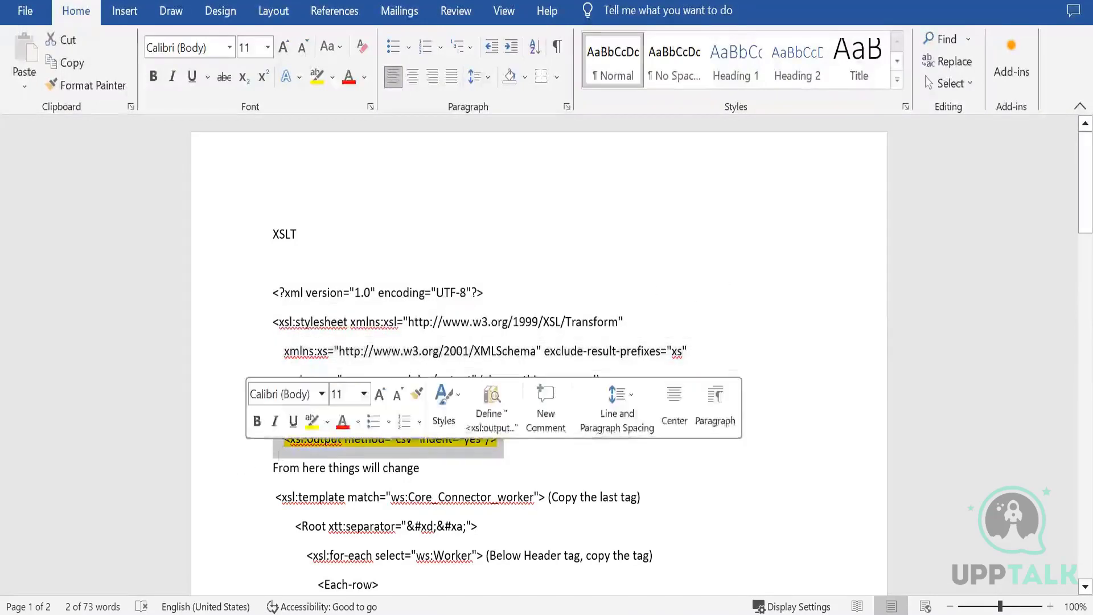
left_click(280, 464)
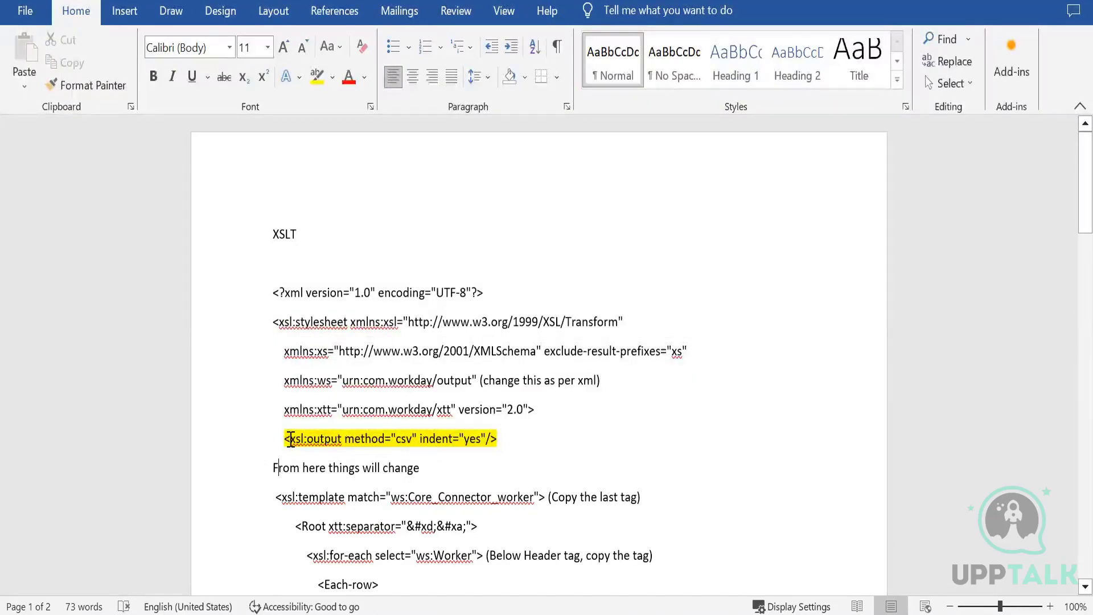
left_click_drag(290, 438, 387, 437)
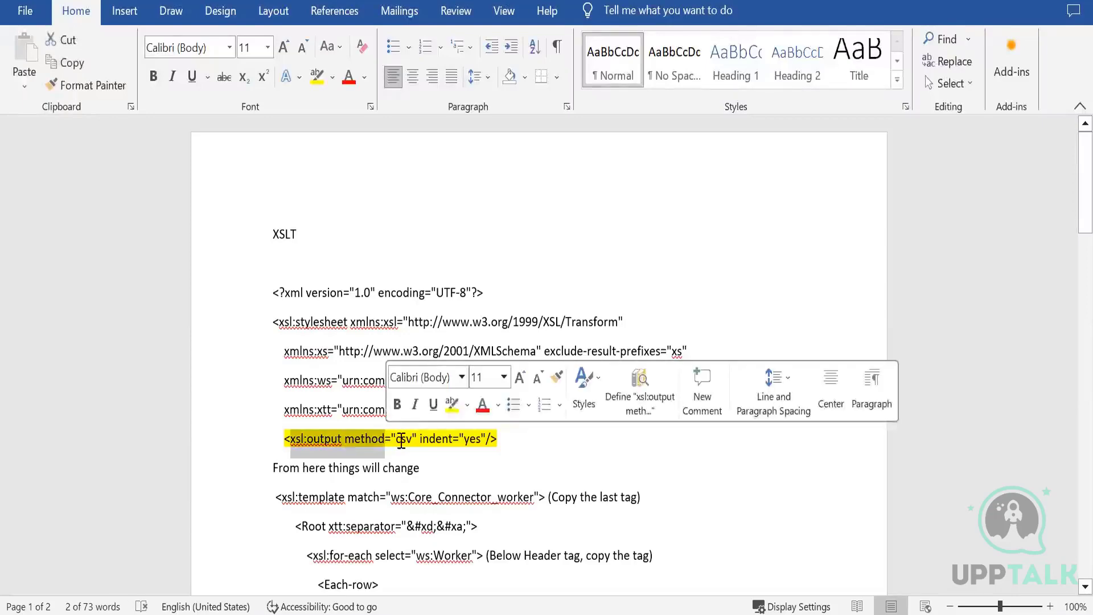
double_click(403, 440)
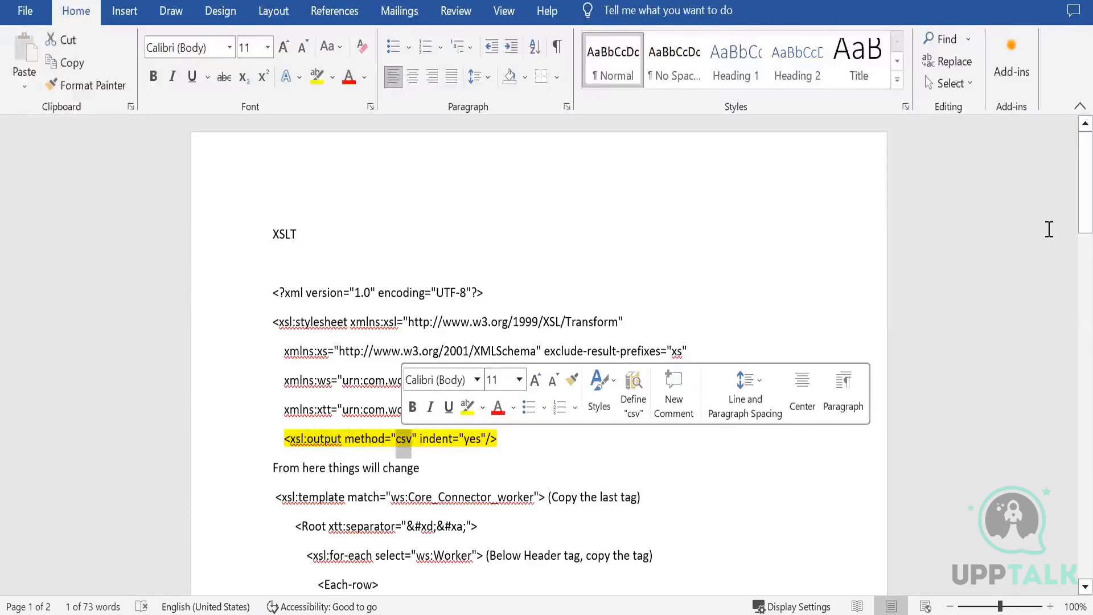
scroll(1069, 228, "down", 3)
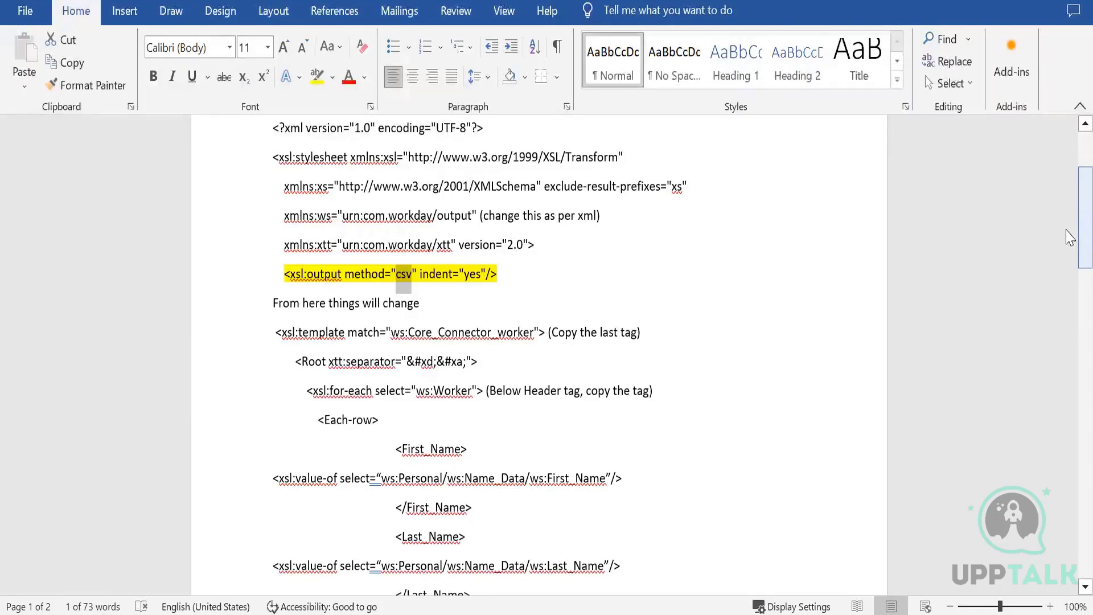
Step: Examine the XSLT's template match on ws:Core_Connector_worker and the for-each loop on ws:Worker
key("Down")
key("Down")
key("Down")
key("Down")
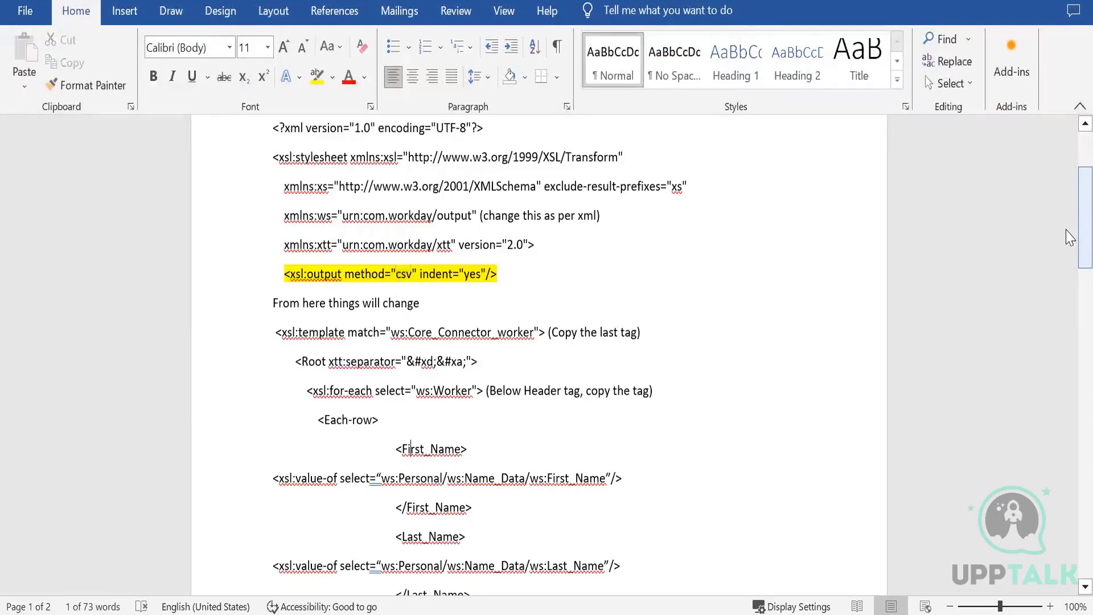
scroll(1070, 237, "down", 3)
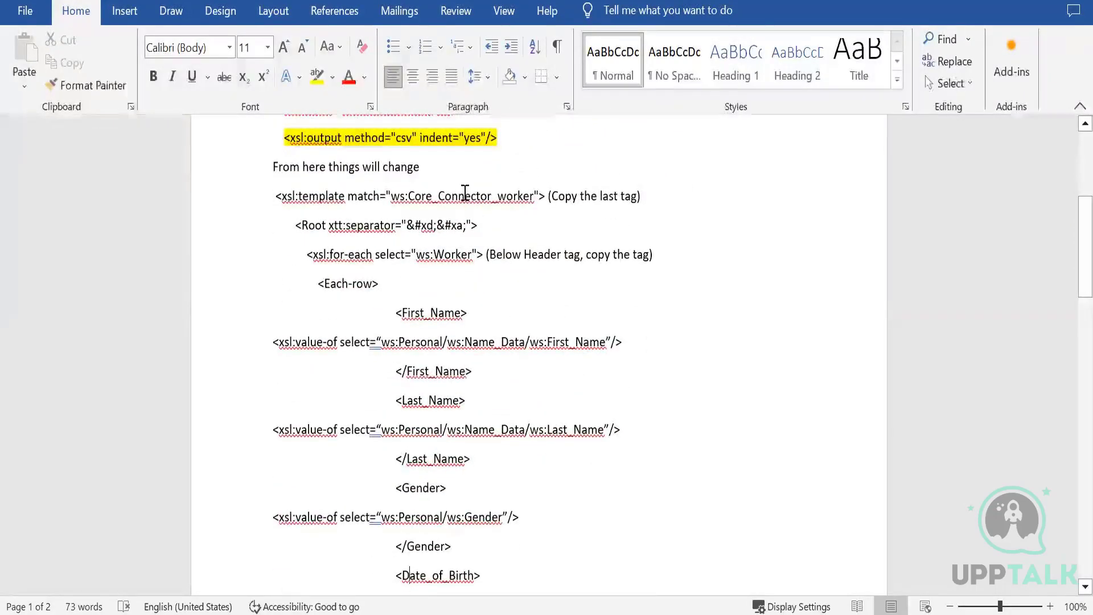
triple_click(460, 192)
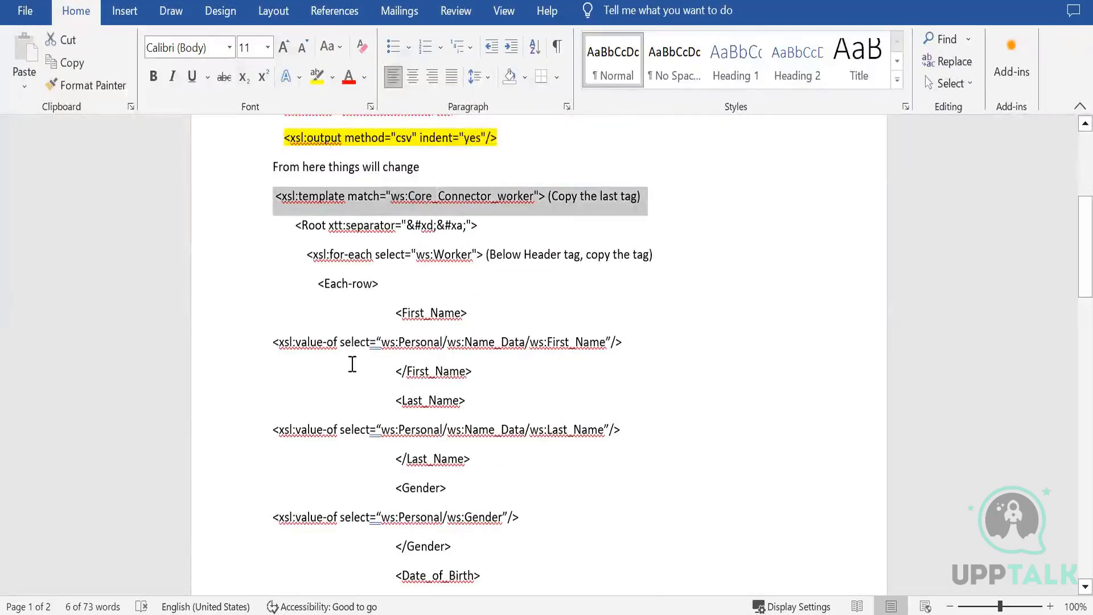
left_click_drag(329, 254, 371, 270)
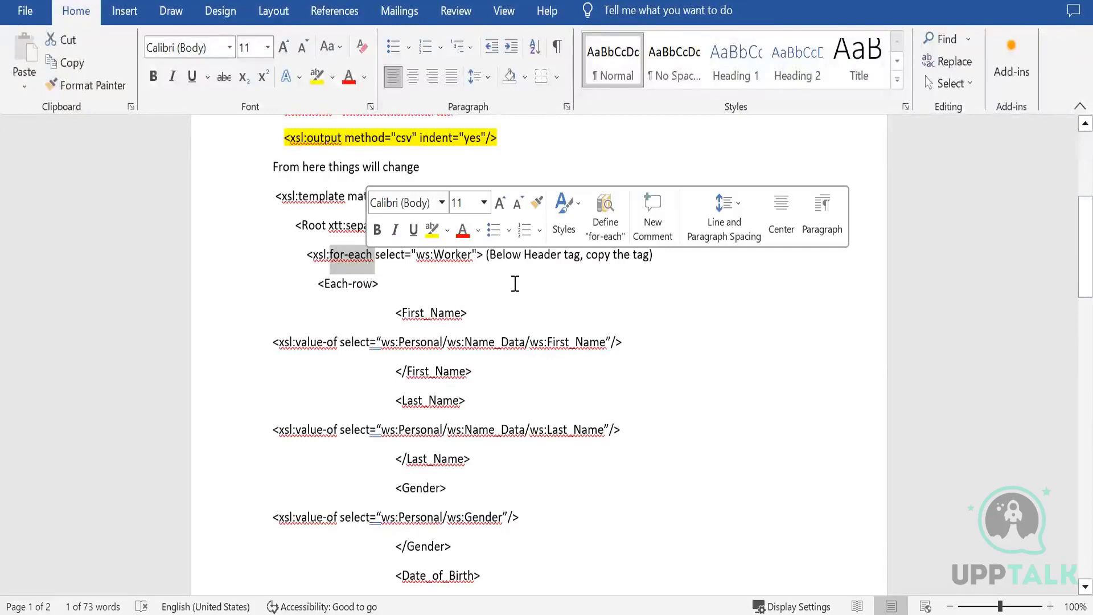
left_click(515, 283)
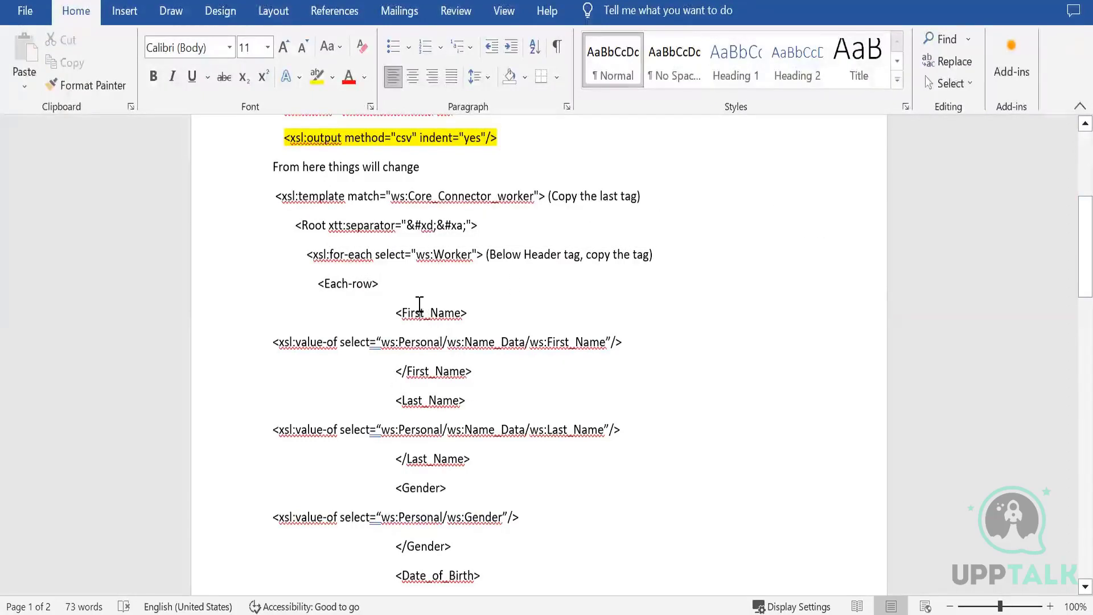
Step: Review the First_Name, Last_Name, Gender, Date_of_Birth and Job Profile field tags inside the XSLT's Each-row element
double_click(418, 311)
double_click(424, 400)
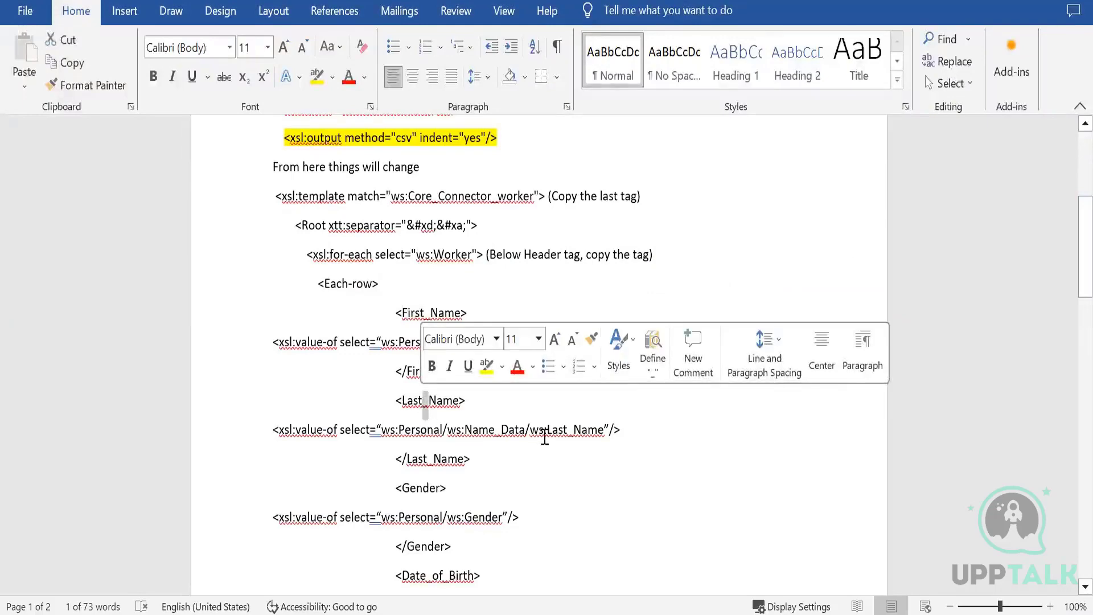
double_click(407, 486)
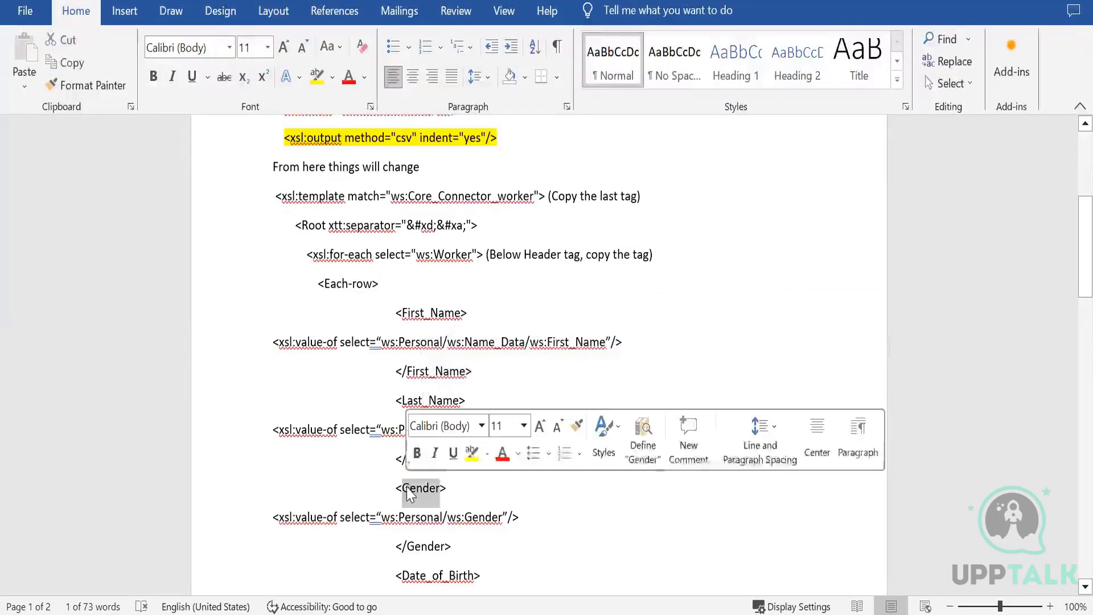
left_click(407, 485)
scroll(407, 485, "down", 1)
scroll(408, 485, "down", 1)
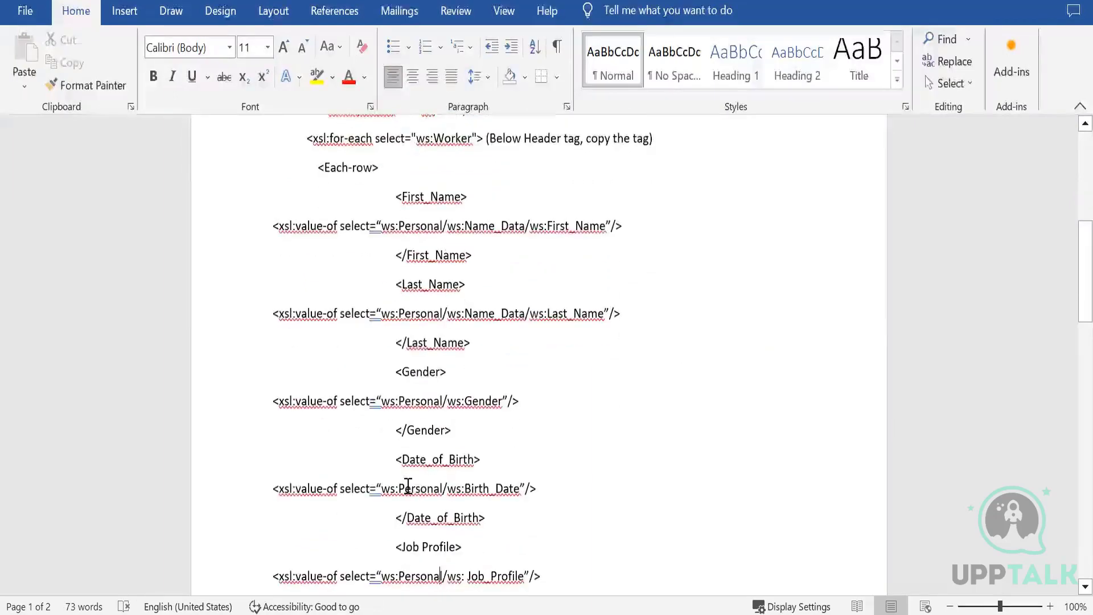
double_click(427, 457)
left_click(427, 453)
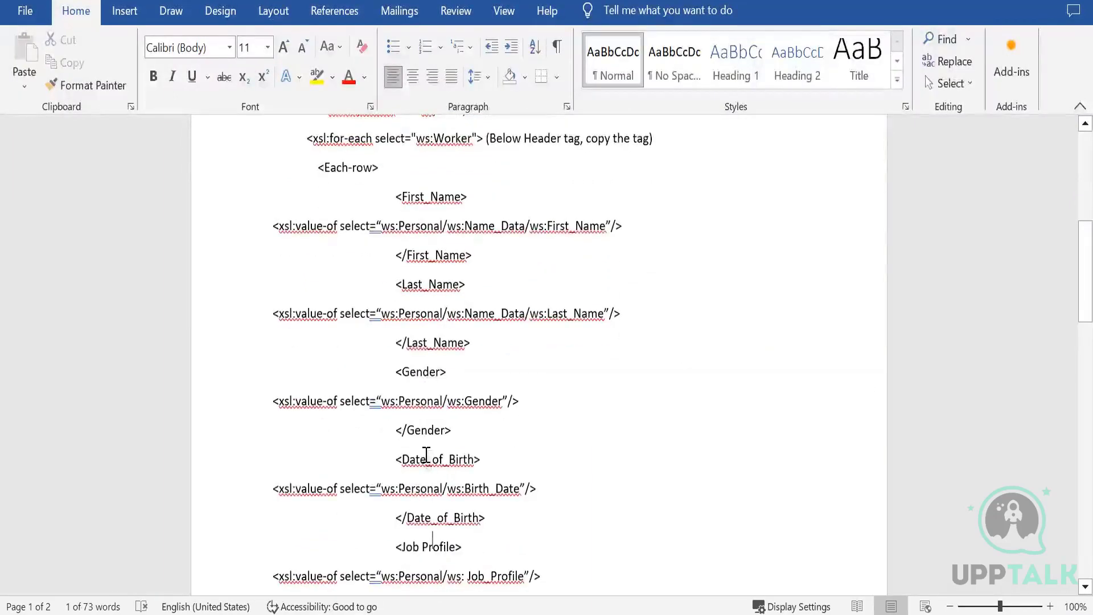
scroll(427, 454, "down", 1)
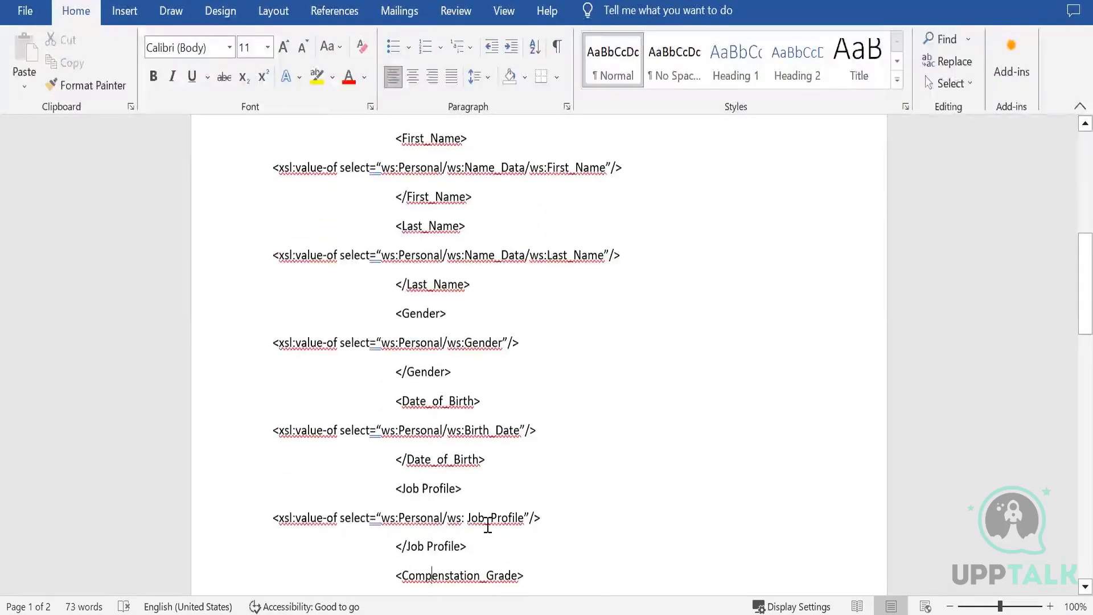
double_click(487, 525)
left_click(487, 526)
Step: Read the rest of the XSLT, from the compensation grade field through the final xsl:stylesheet closing tag
key("Down")
key("Down")
key("Down")
key("Down")
key("Down")
key("Down")
key("Down")
key("Down")
key("Down")
key("Down")
key("Down")
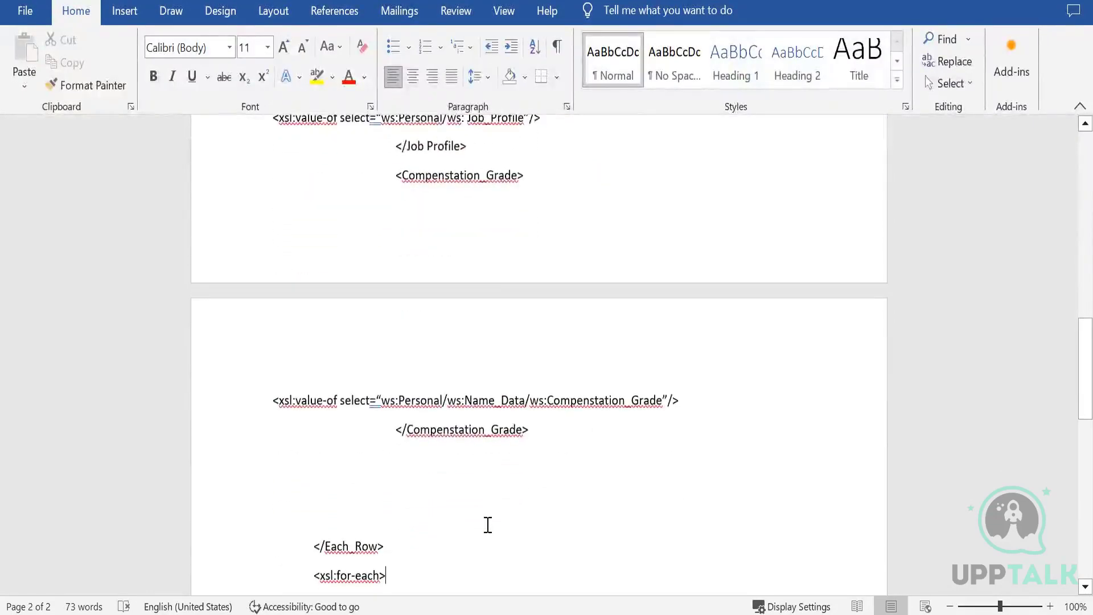
key("Down")
key("Down")
key("Down")
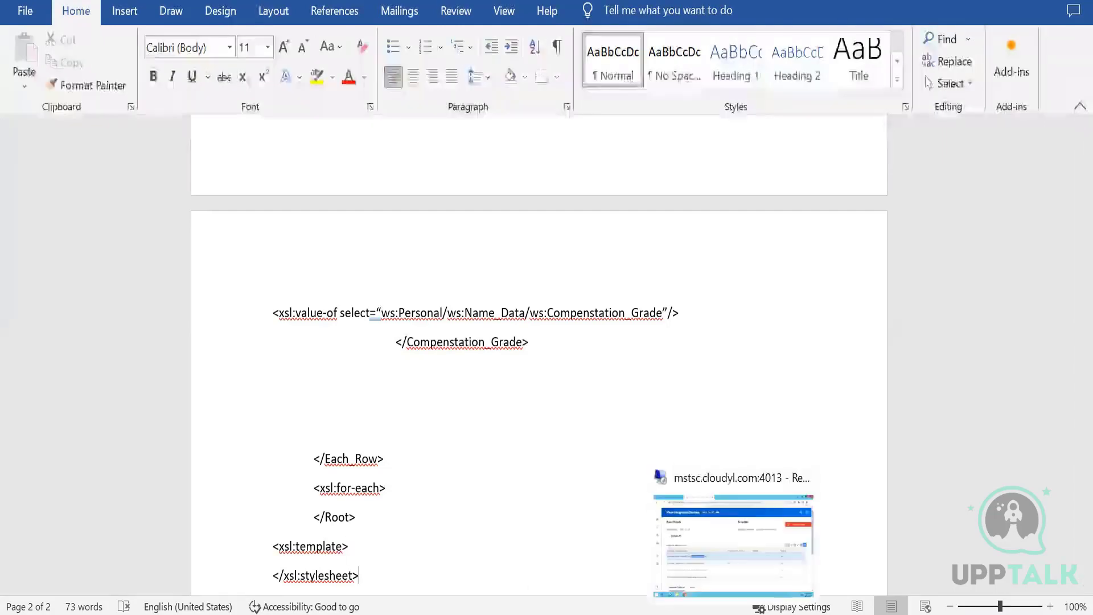
Step: Switch back to Workday and read the page error and alert details for WDI1_CC_DT
left_click(733, 613)
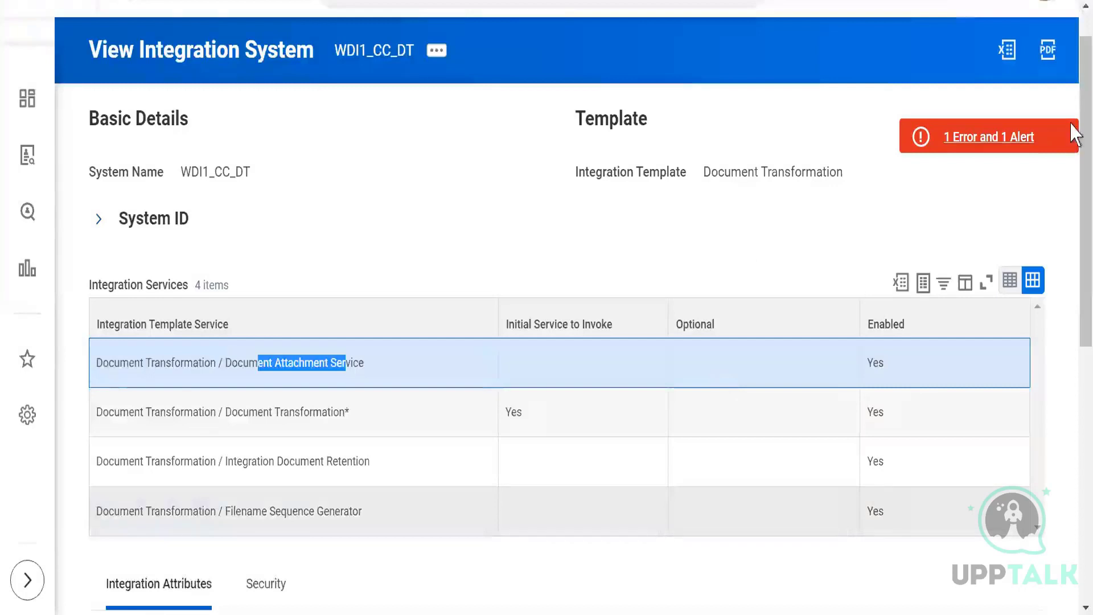
left_click(360, 201)
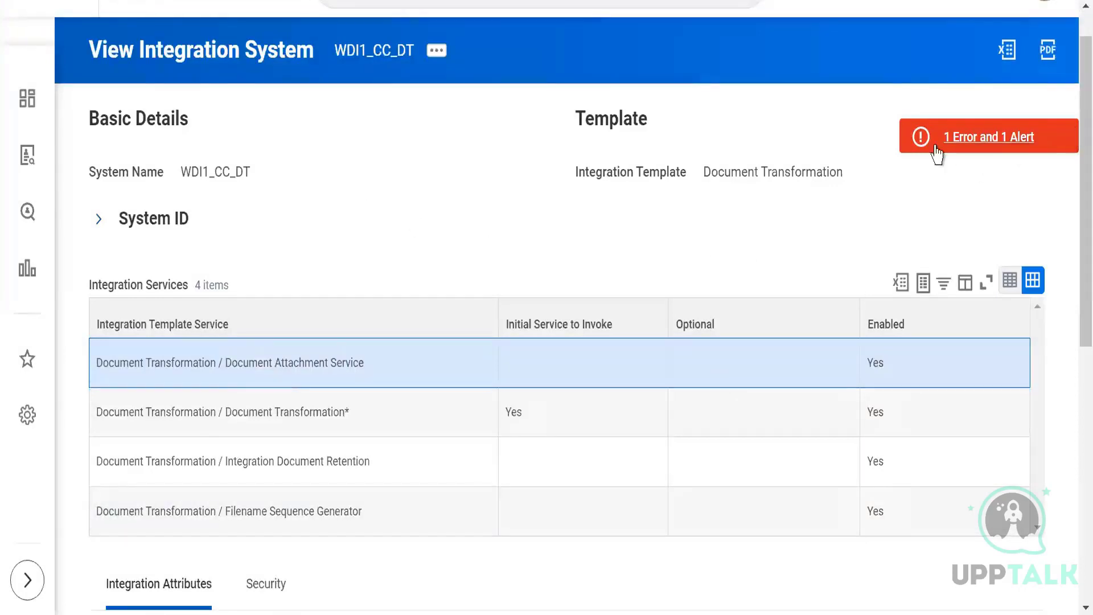
left_click(956, 145)
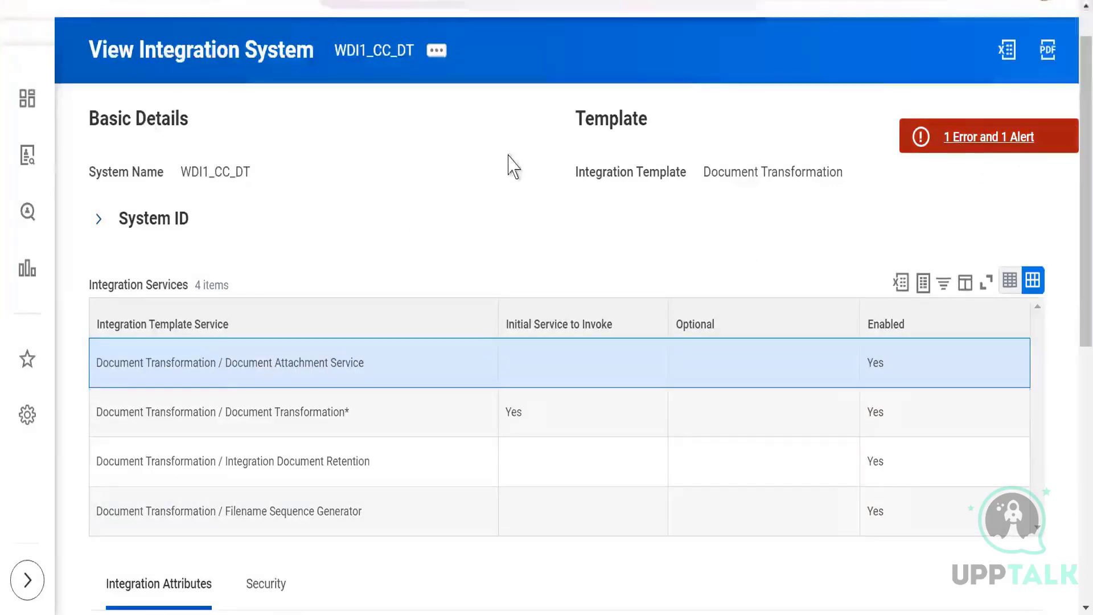
left_click_drag(127, 256, 935, 260)
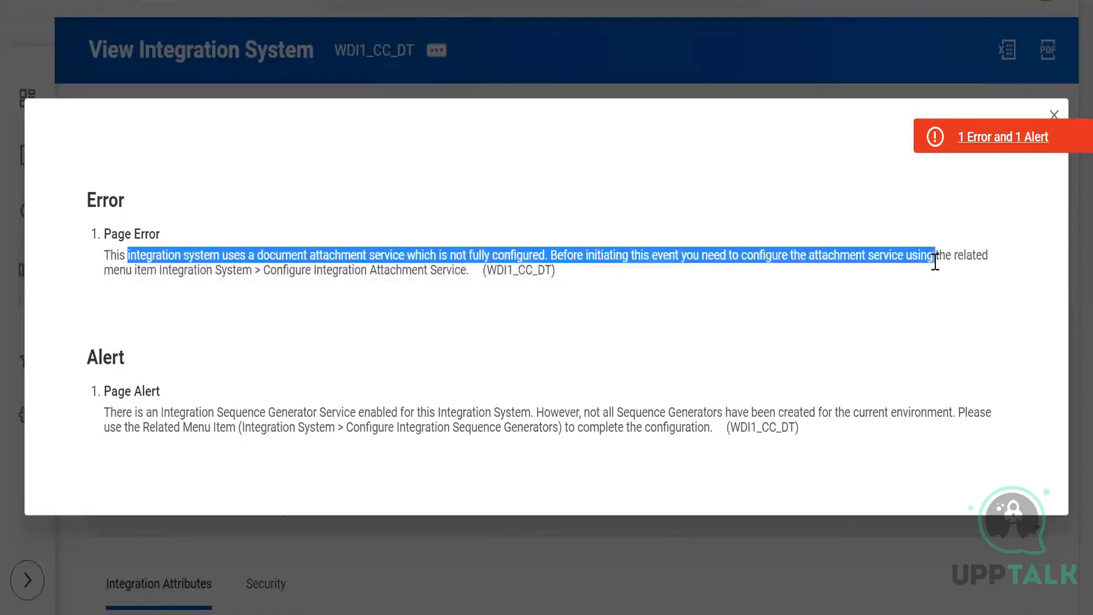
left_click(1052, 117)
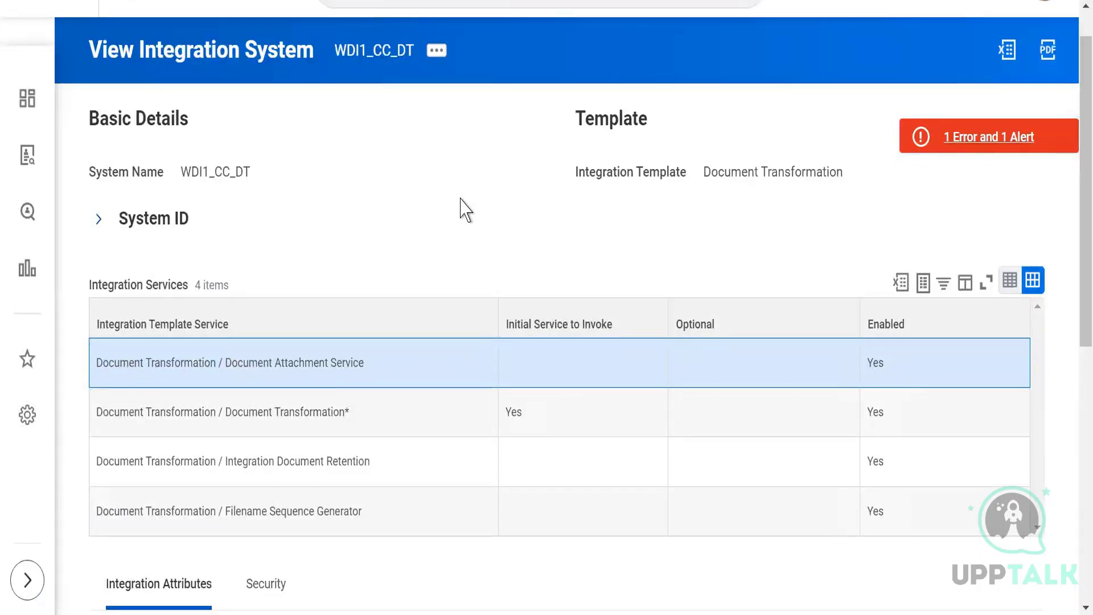
Step: Open Configure Integration Attachment Service for WDI1_CC_DT and start a new integration service attachment for its Document Attachment Service
left_click(439, 68)
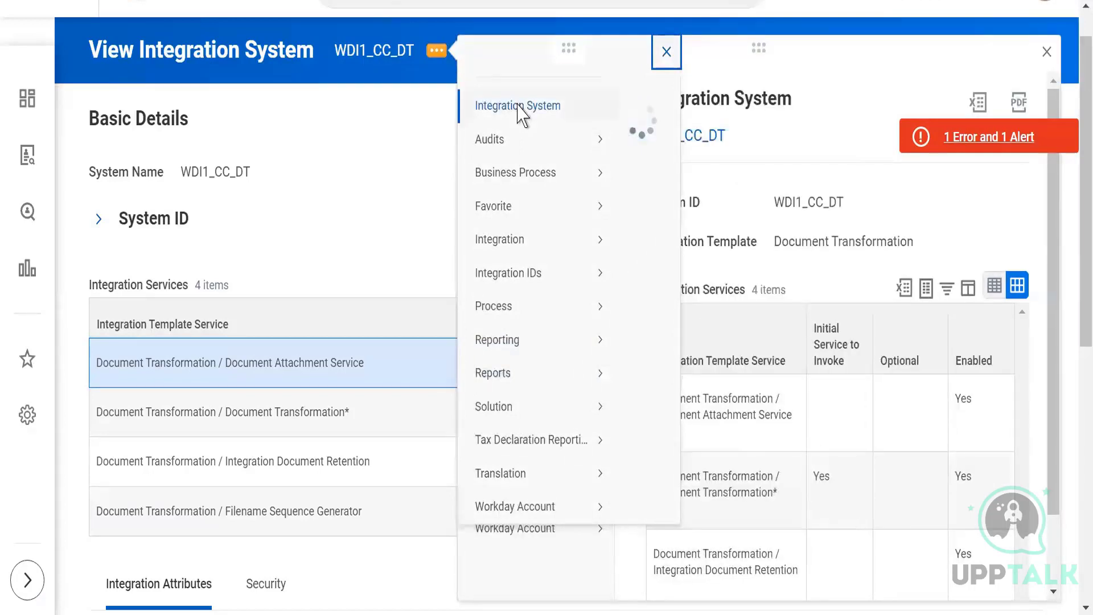
mouse_move(520, 113)
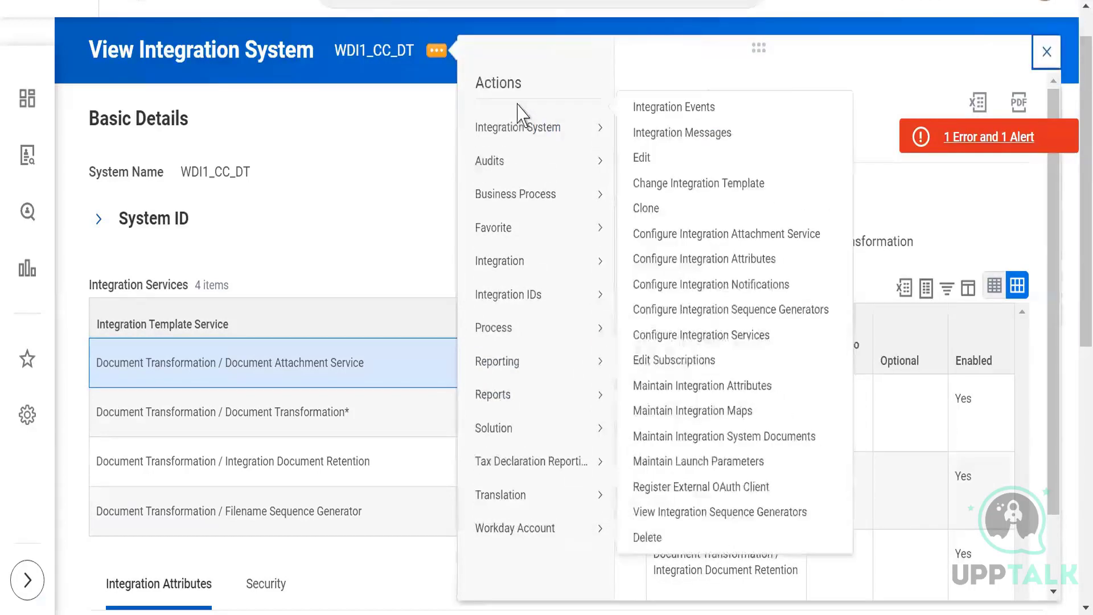
left_click(653, 234)
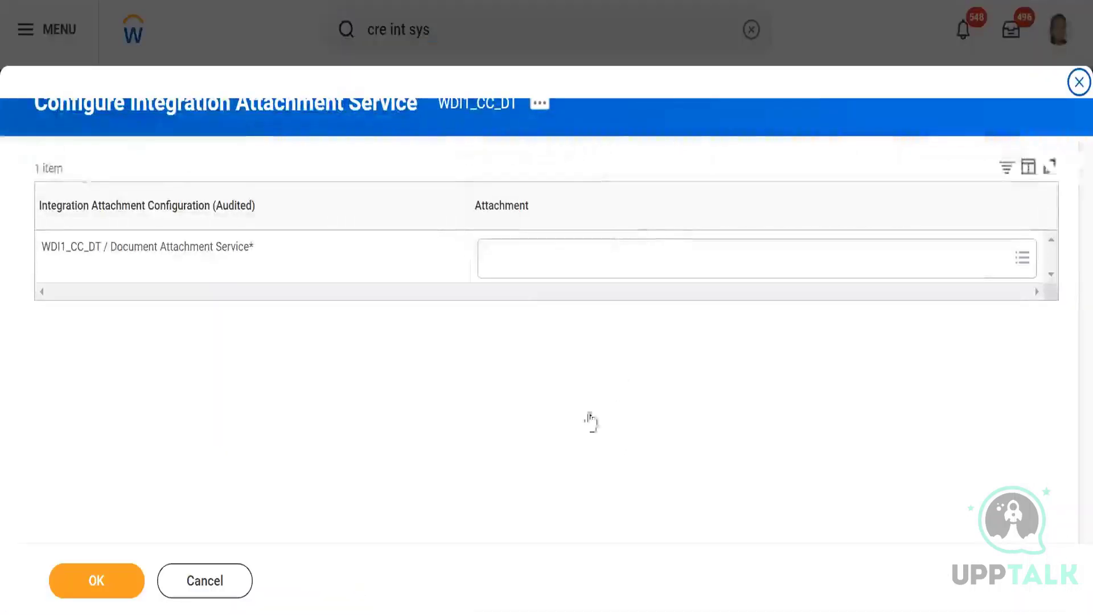
left_click(507, 265)
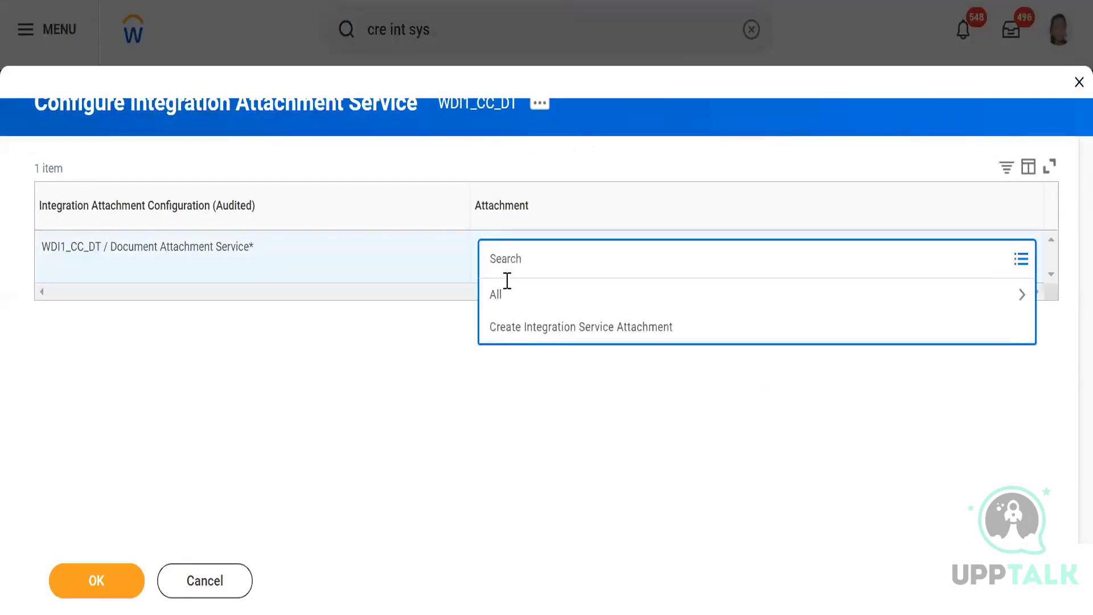
left_click(517, 336)
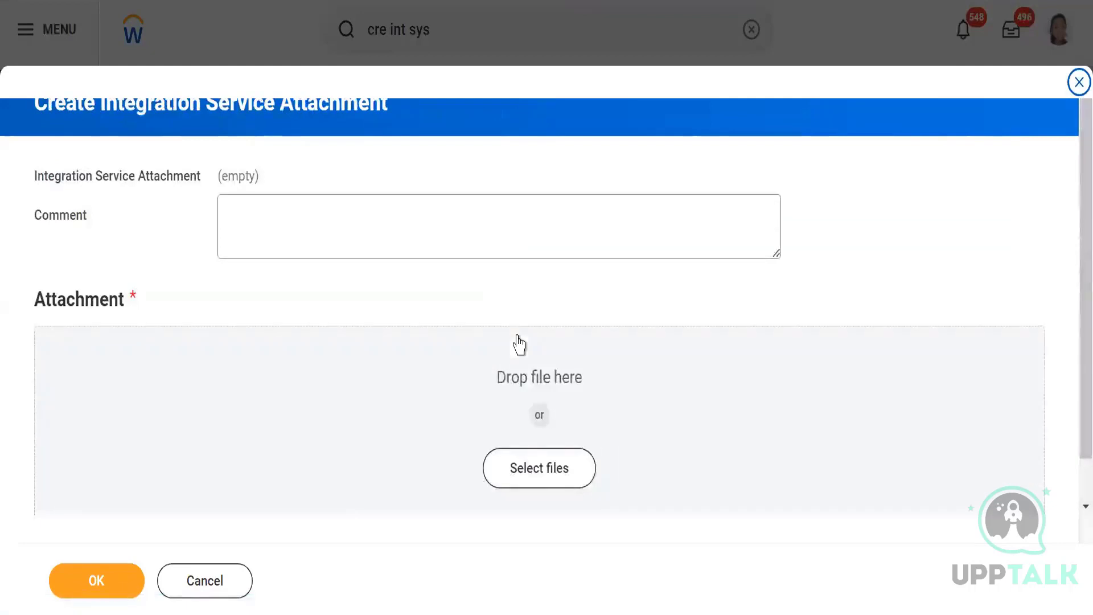
left_click(526, 471)
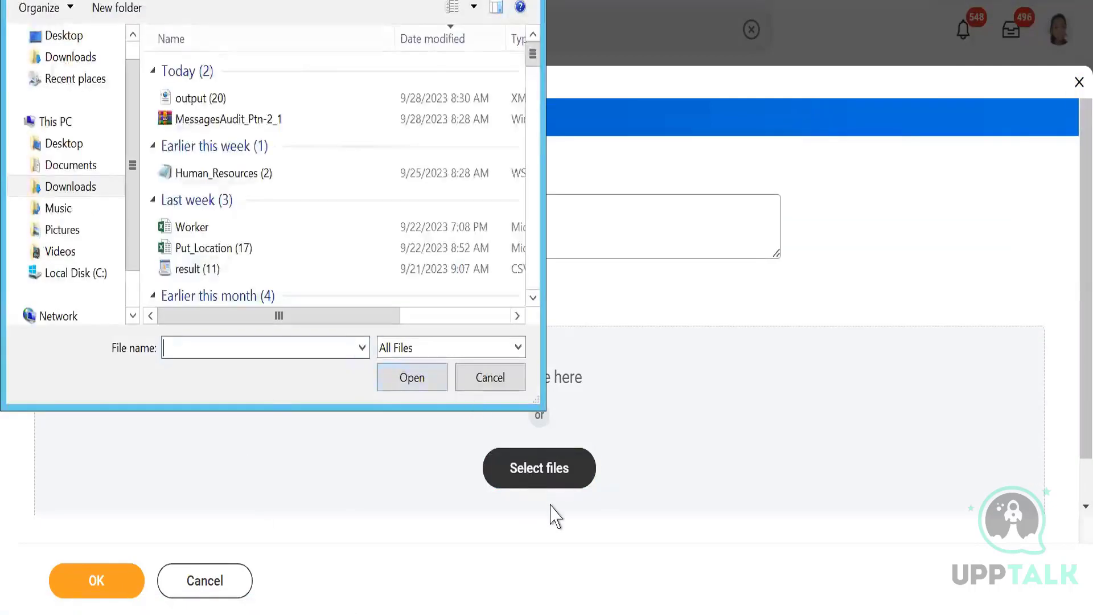
left_click(499, 378)
left_click(205, 580)
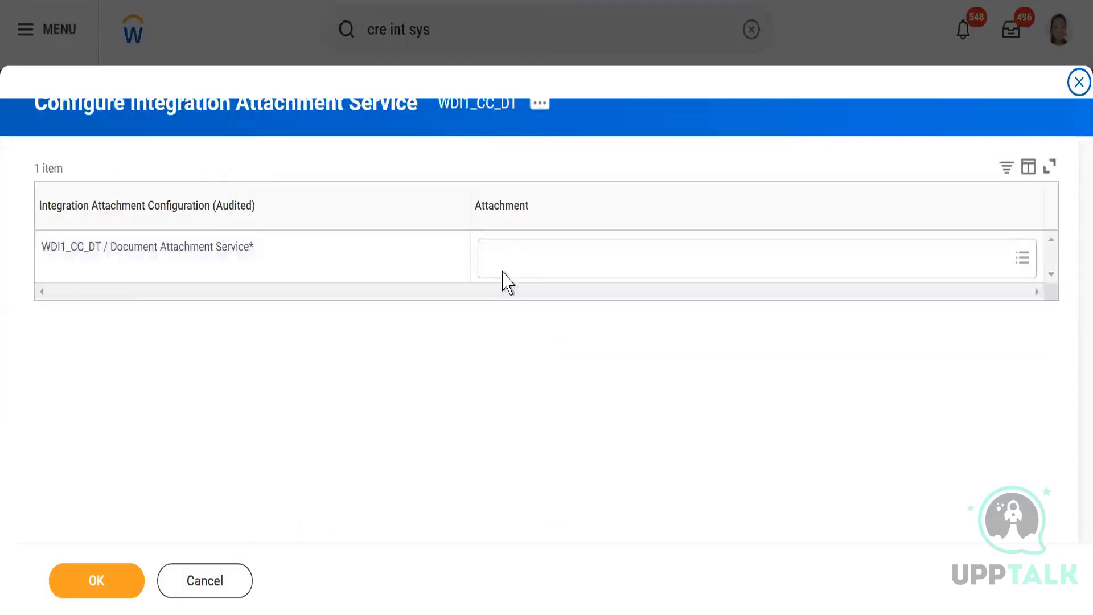
Step: Assign the existing Sample_Falcon_DT.xslt as the attachment for WDI1_CC_DT's Document Attachment Service and save the configuration
left_click(493, 258)
type("sample")
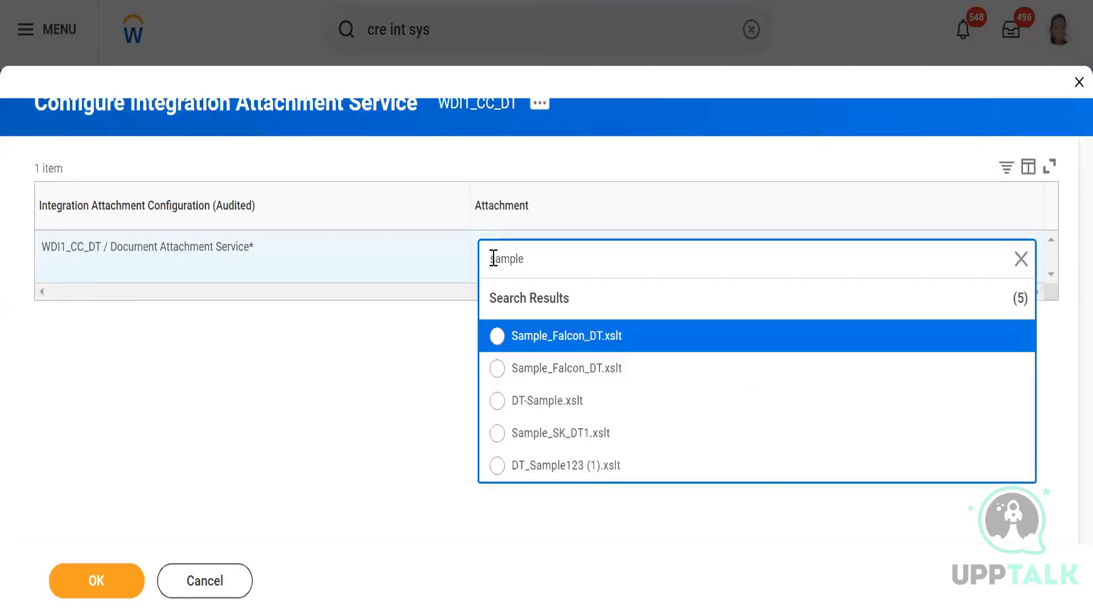
left_click(497, 336)
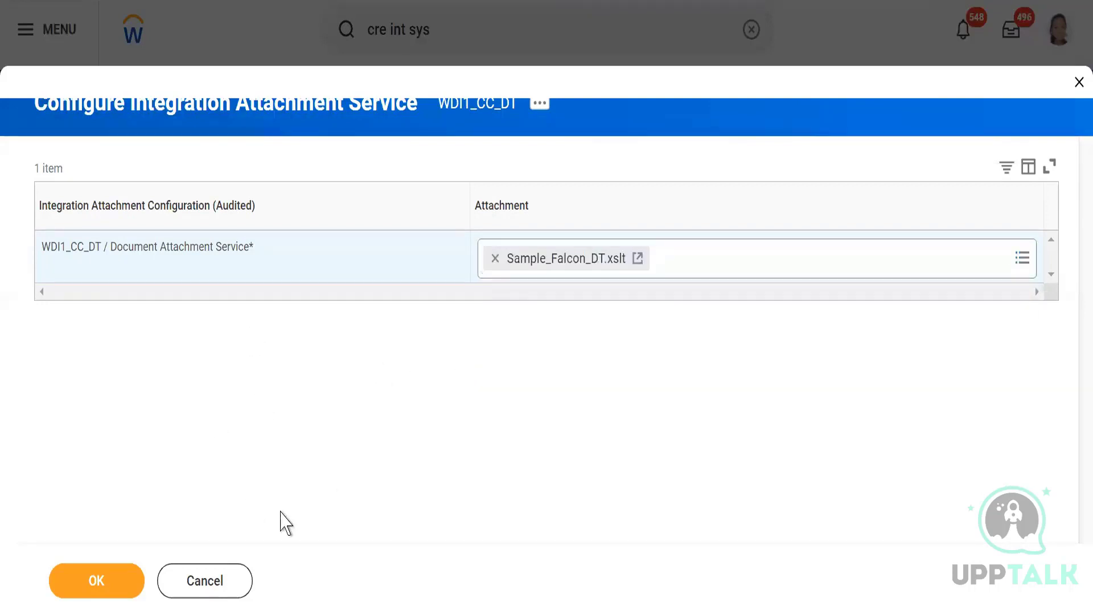
left_click(95, 586)
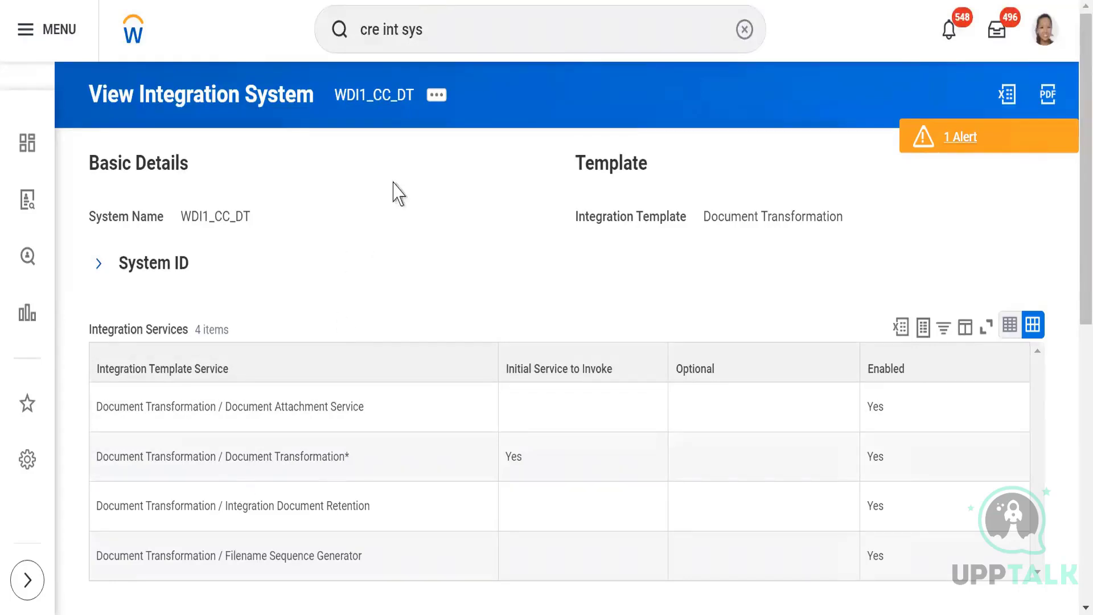
Step: Configure the integration attributes of WDI1_CC_DT, adding the Output document tag as the value for Input Document Tags
left_click(436, 96)
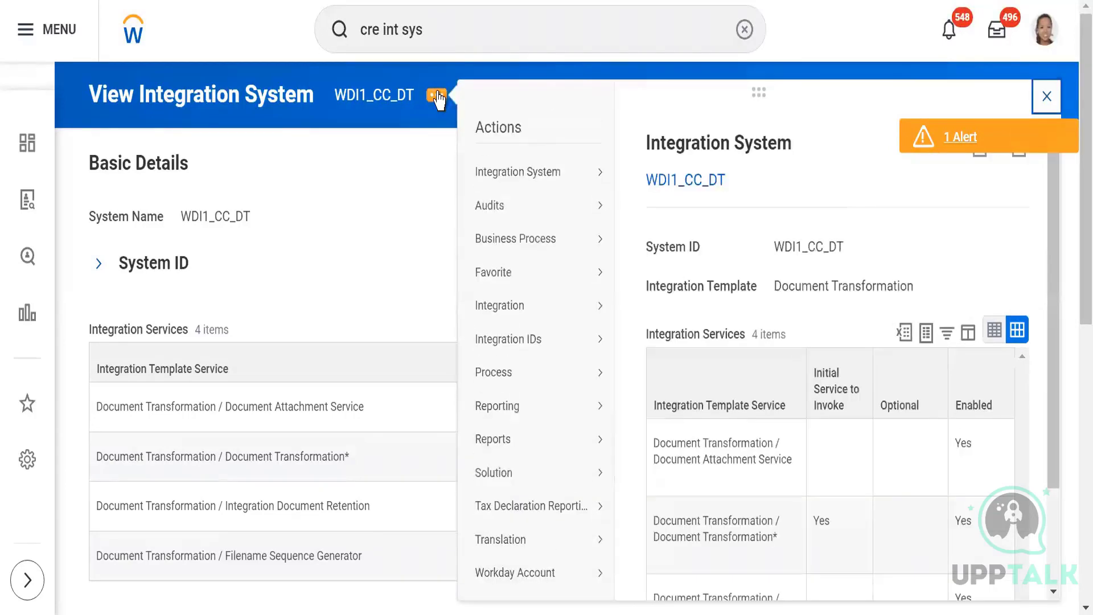
mouse_move(548, 172)
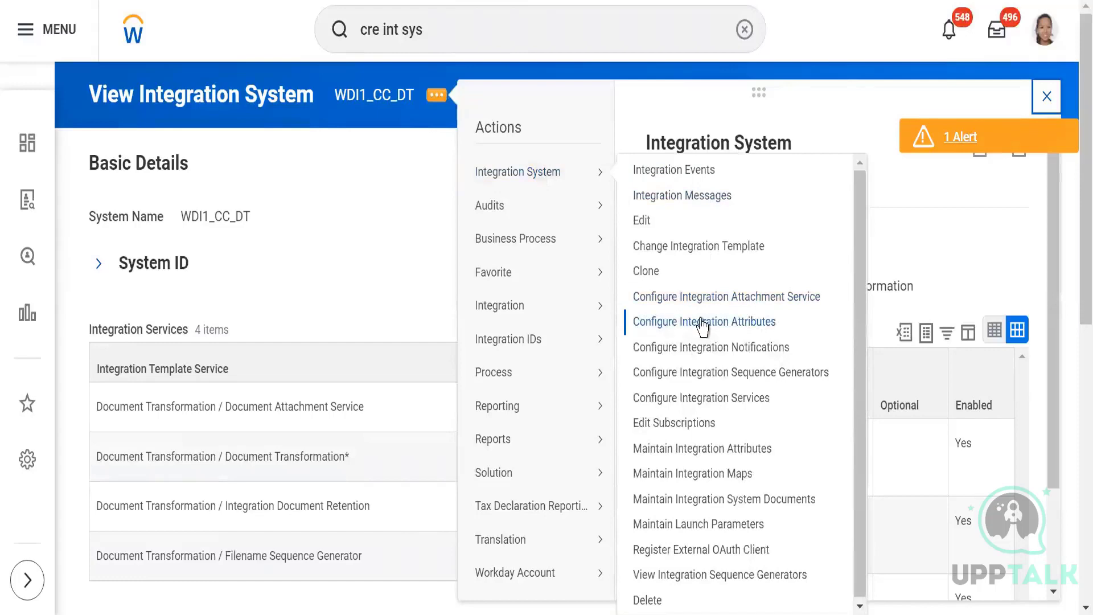
left_click(647, 323)
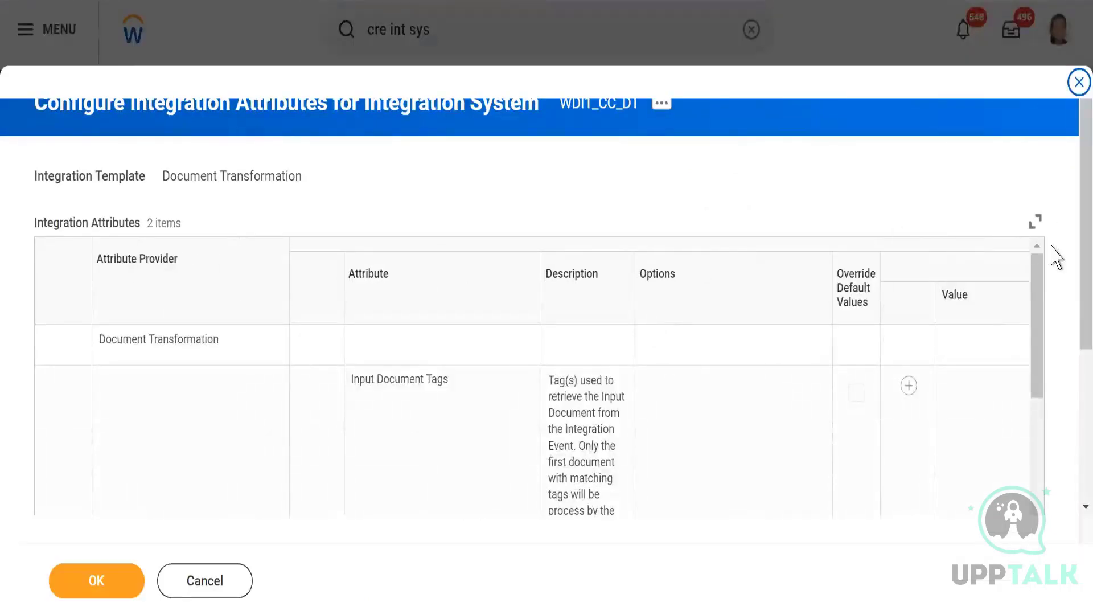
scroll(1070, 361, "down", 4)
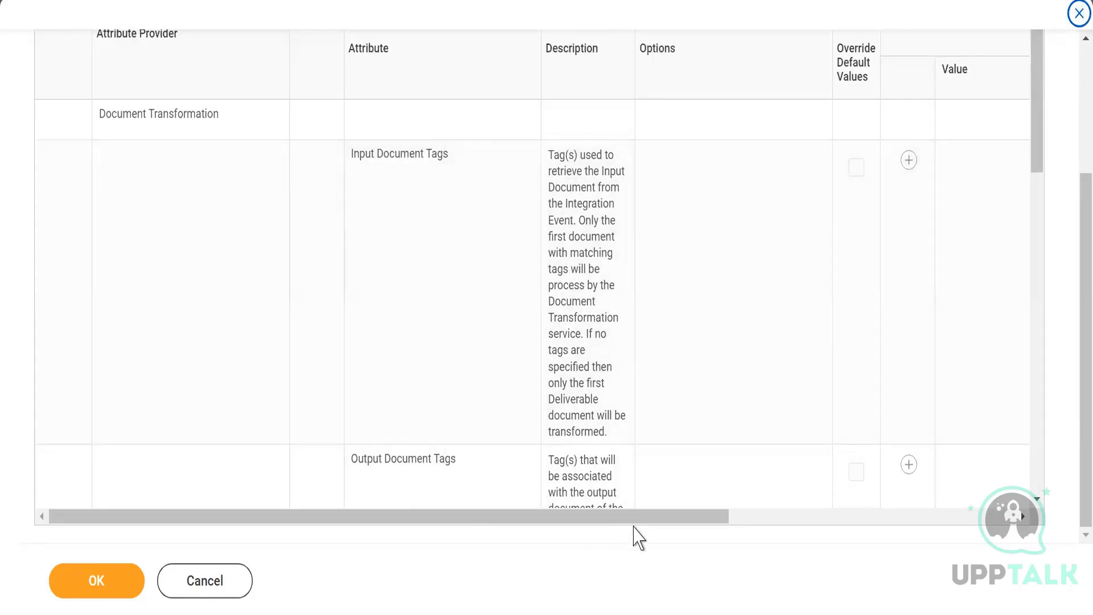
left_click_drag(667, 517, 735, 513)
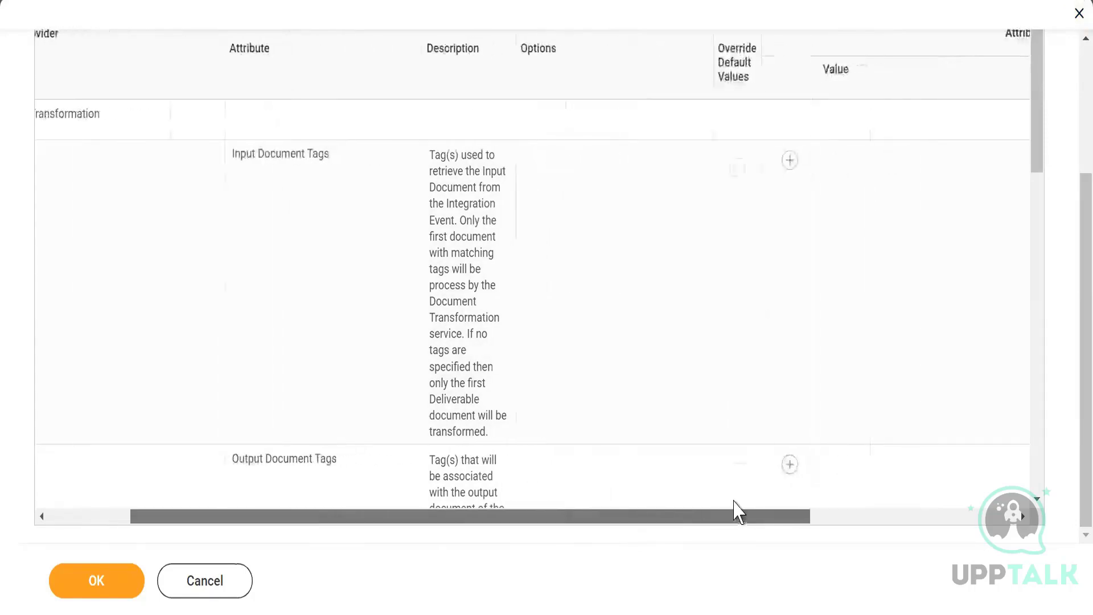
left_click(787, 162)
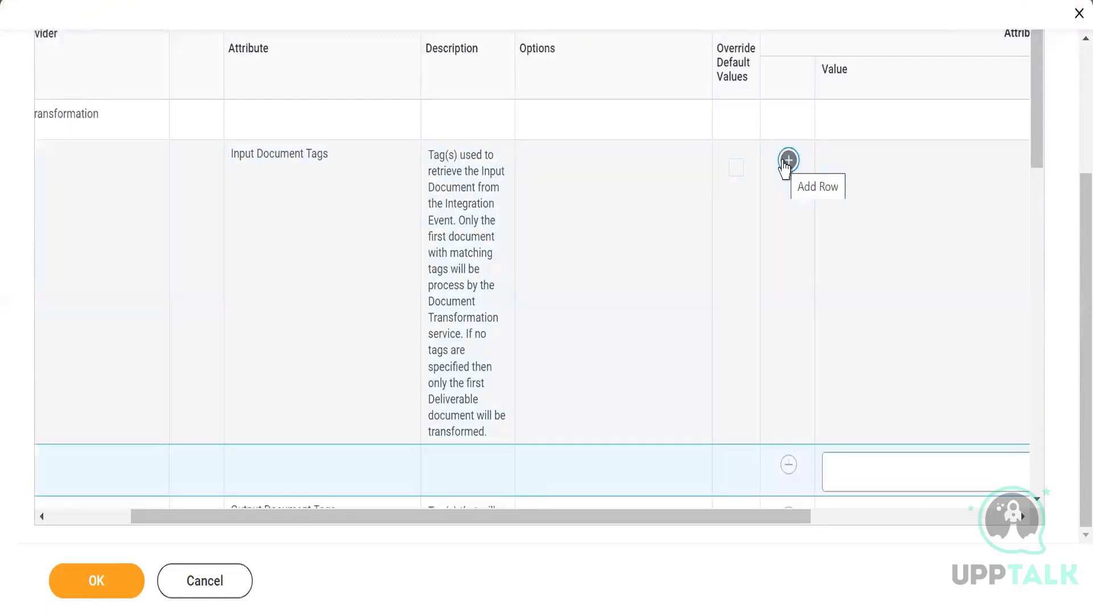
left_click(913, 469)
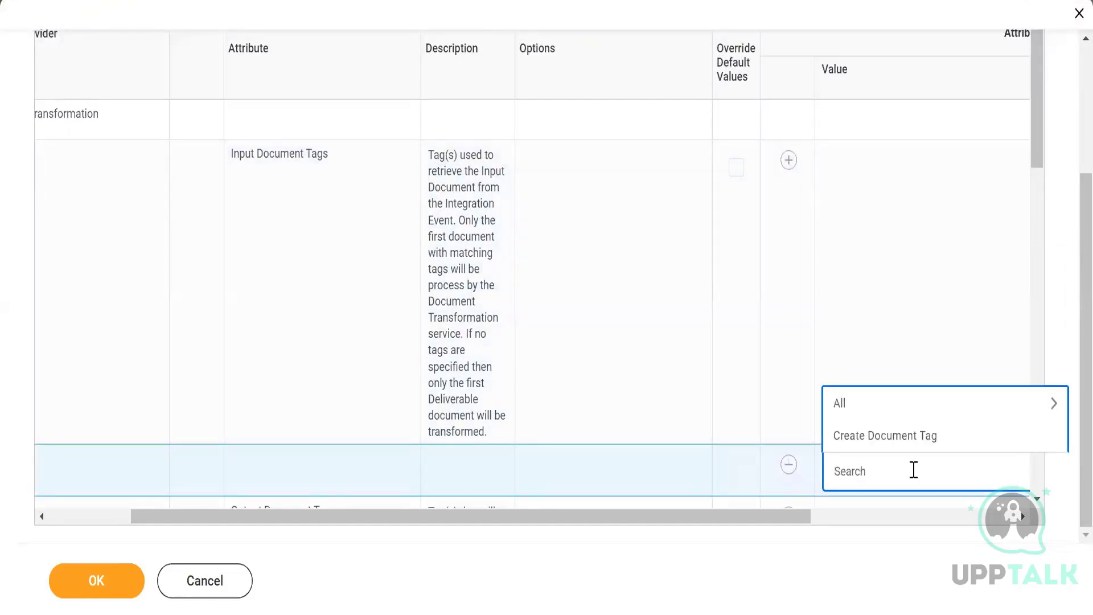
type("output doc")
key("Return")
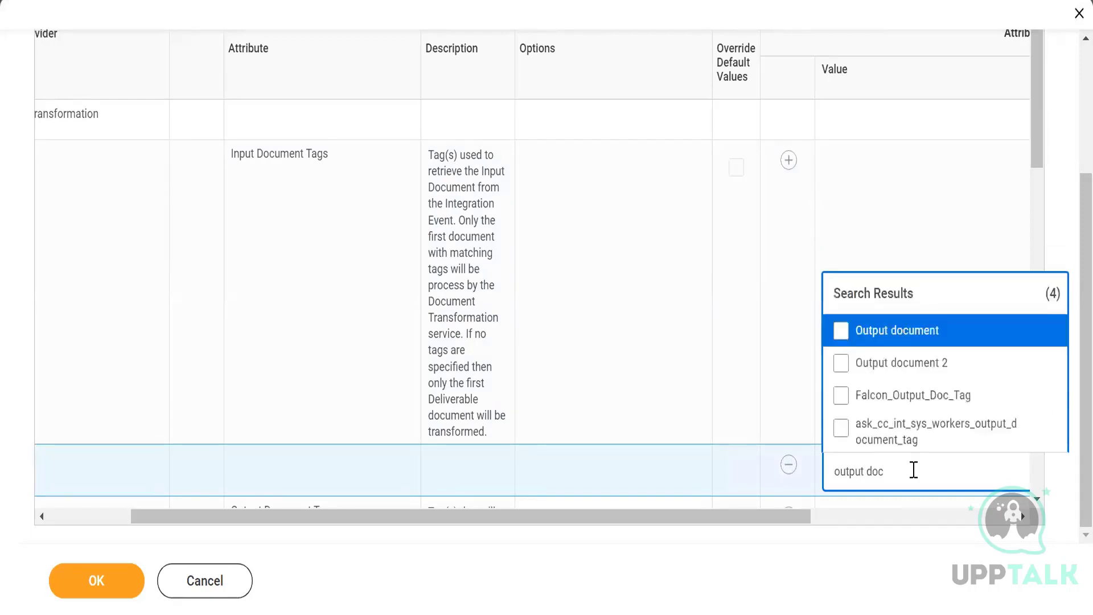
left_click(841, 341)
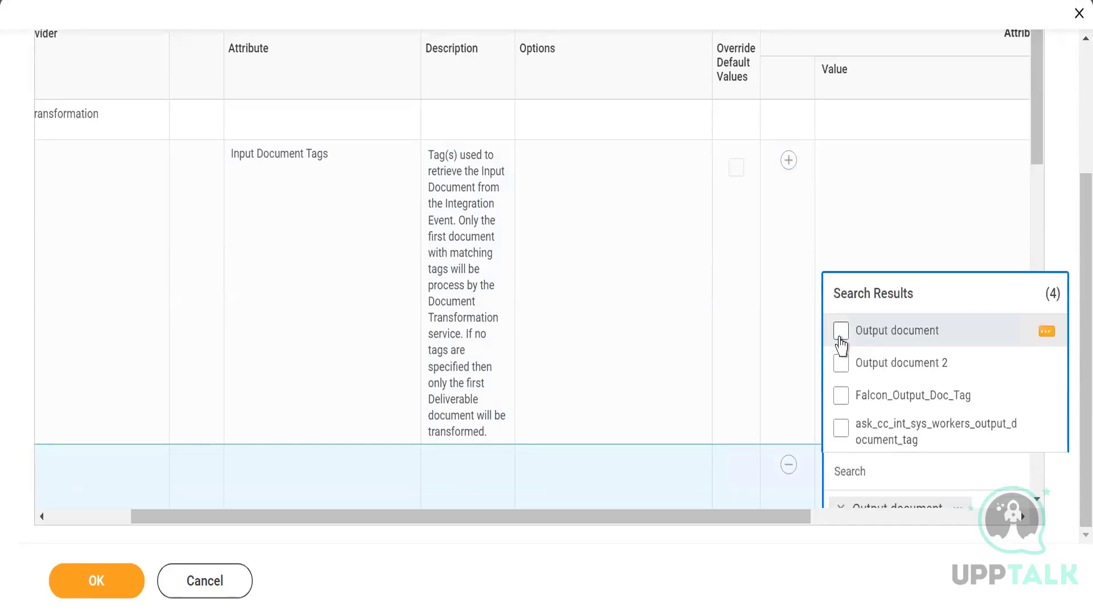
left_click(810, 598)
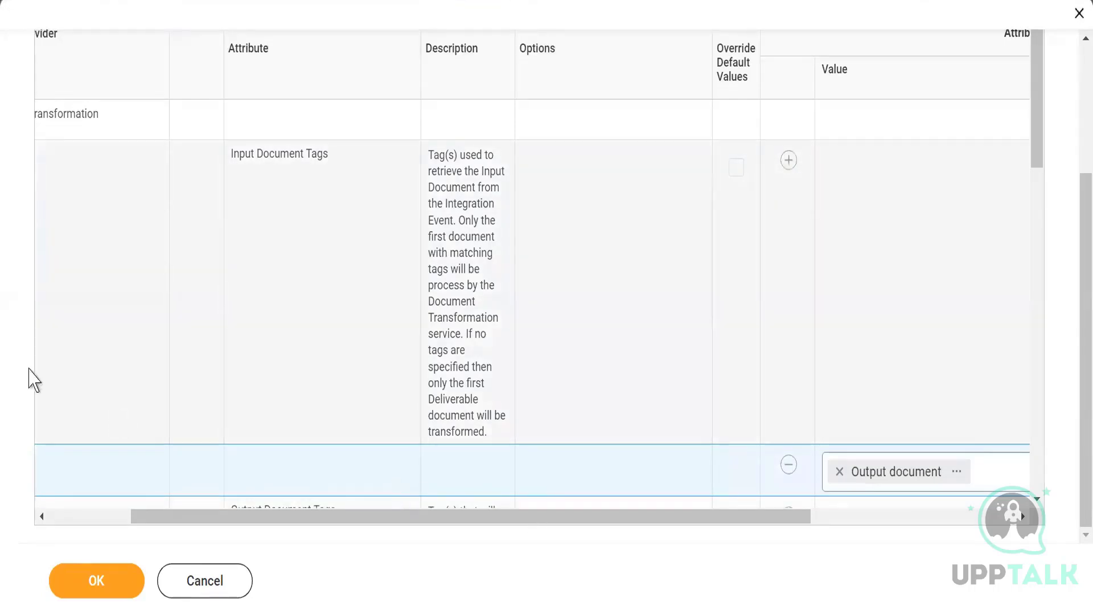
left_click(95, 580)
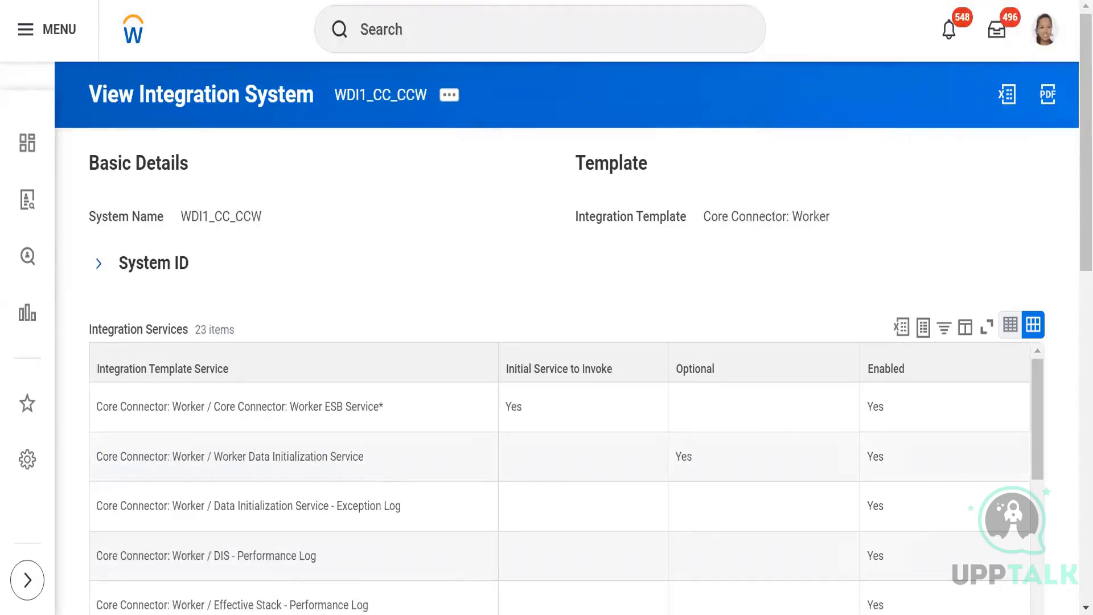
Step: Create a business process definition for the WDI1_CC_CCW integration system without copying or linking an existing definition
left_click(450, 98)
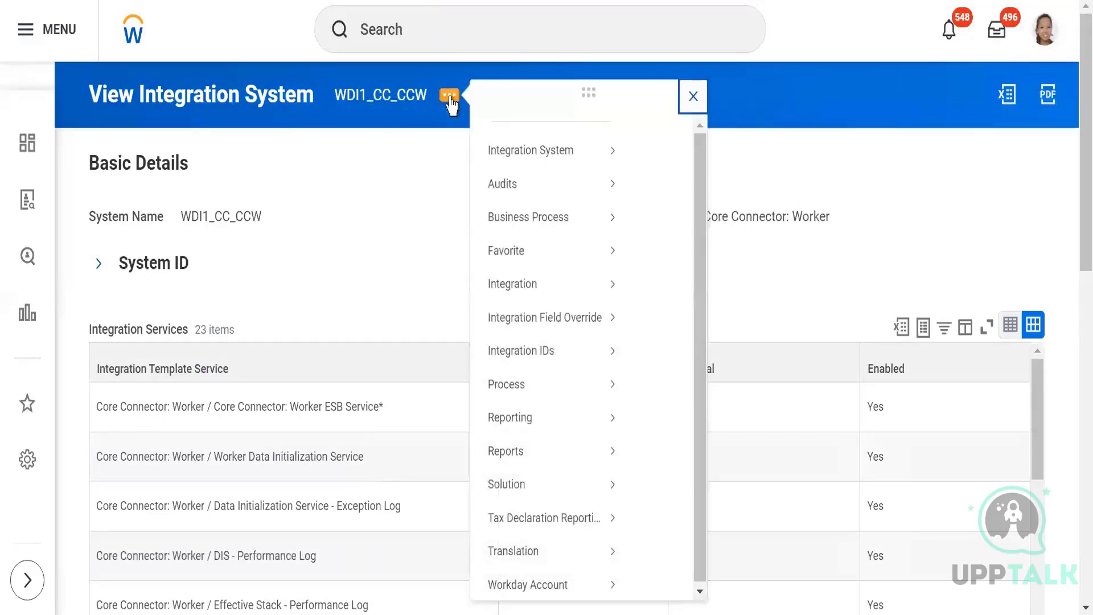
mouse_move(541, 255)
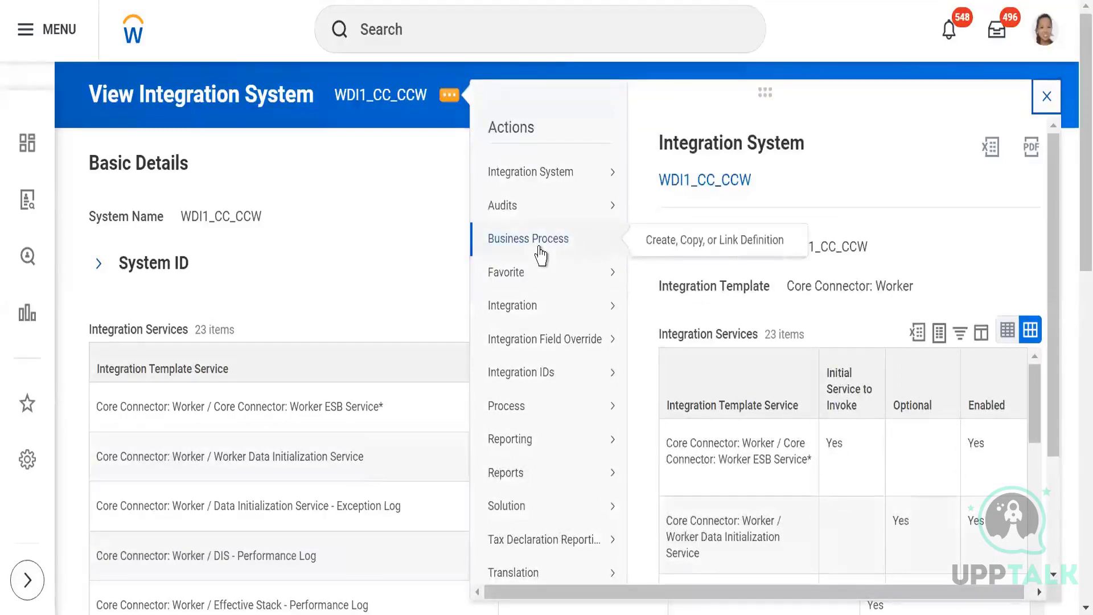
left_click(682, 248)
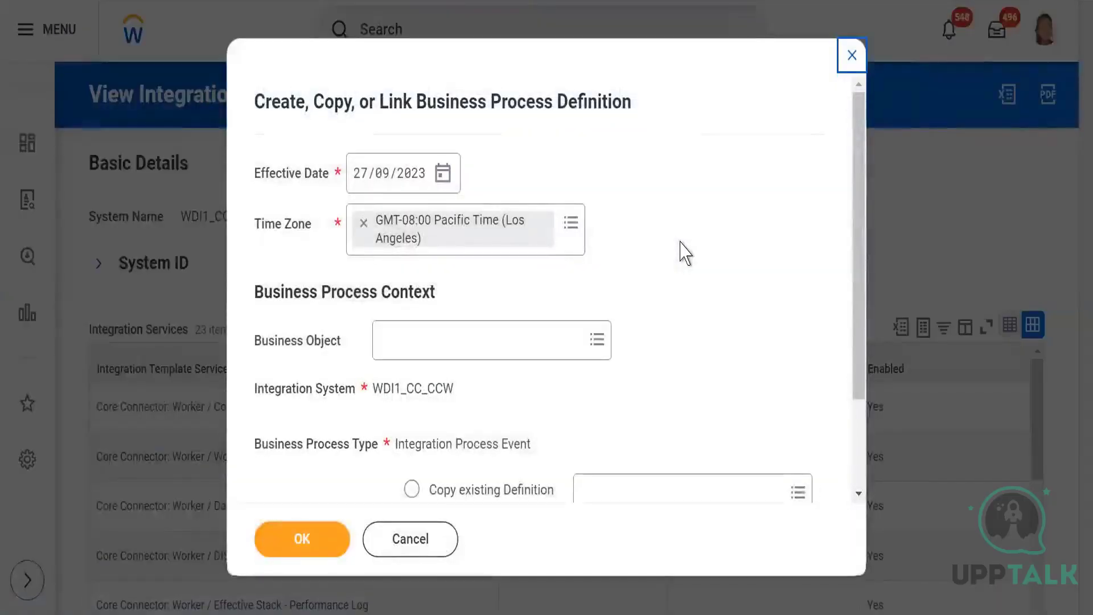
left_click_drag(862, 324, 852, 486)
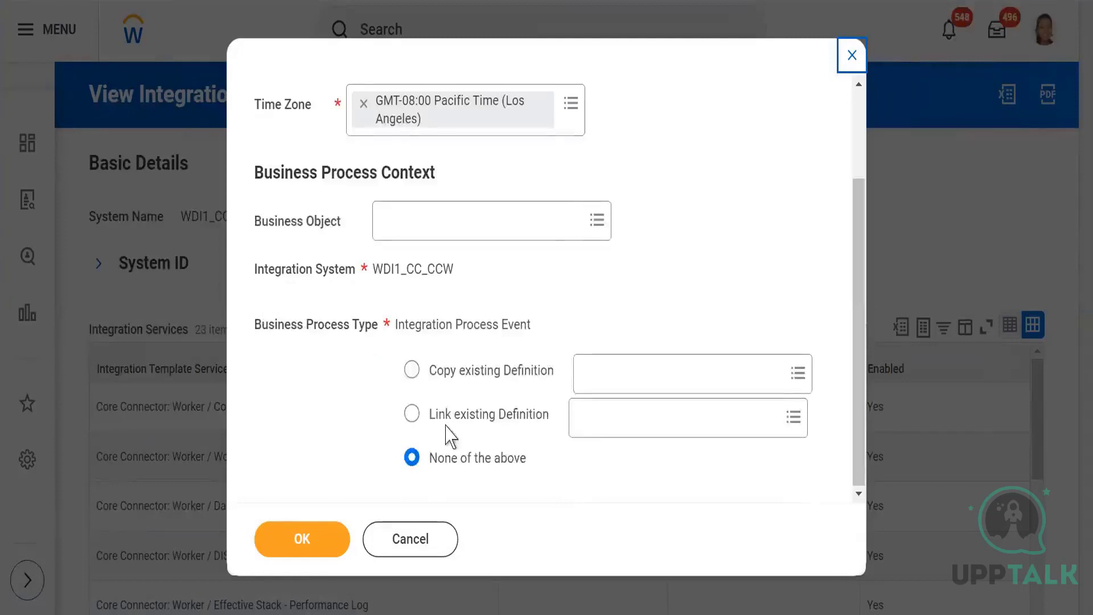
left_click(299, 551)
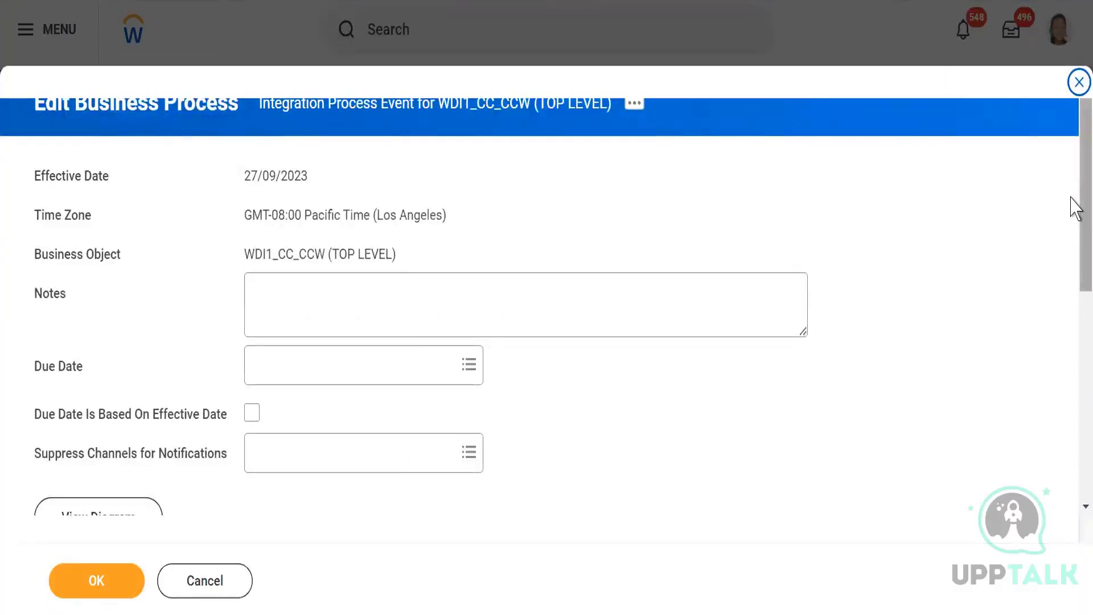
Step: Add a business process step with order c and type Integration to the WDI1_CC_CCW process and save it
left_click_drag(1075, 208, 1074, 391)
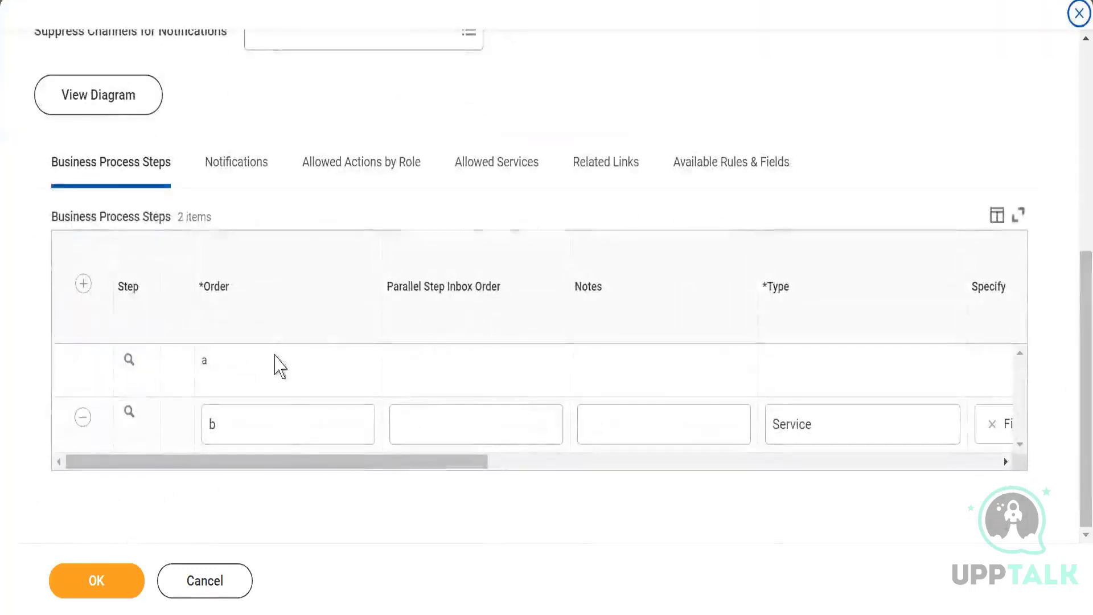
left_click_drag(398, 470, 631, 443)
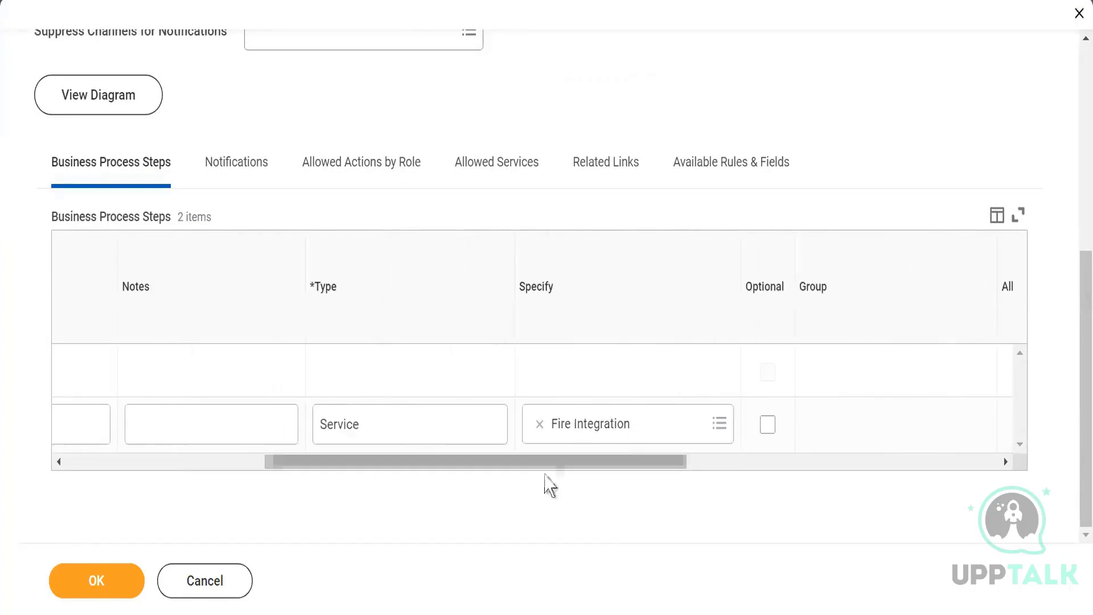
mouse_move(443, 460)
left_mouse_down()
mouse_move(292, 444)
mouse_move(254, 456)
left_mouse_up()
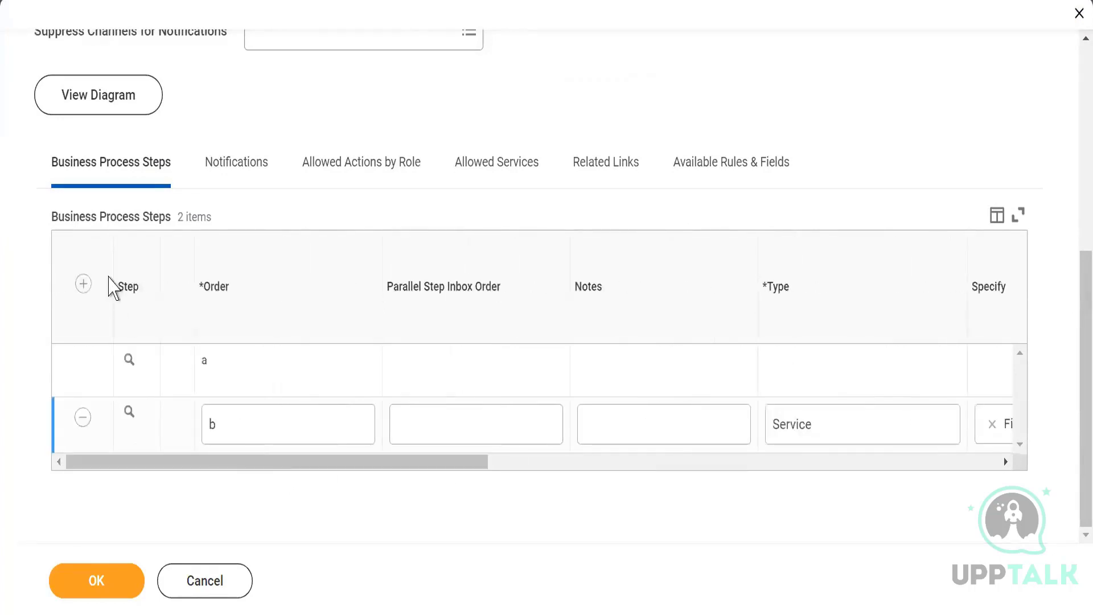
left_click(83, 283)
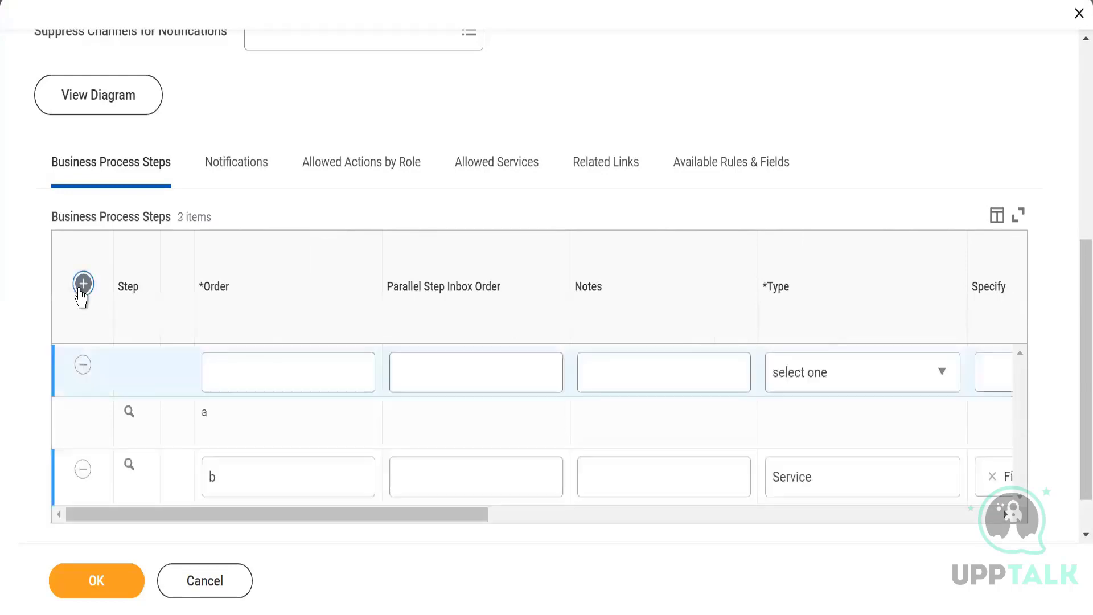
left_click(252, 376)
type("c")
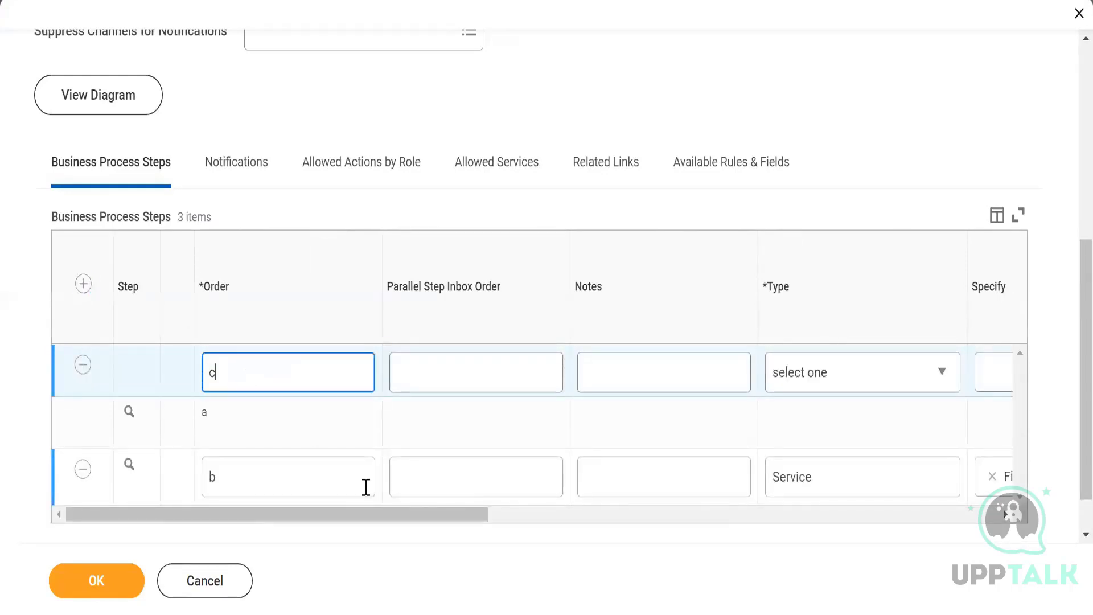
left_click_drag(482, 519, 574, 532)
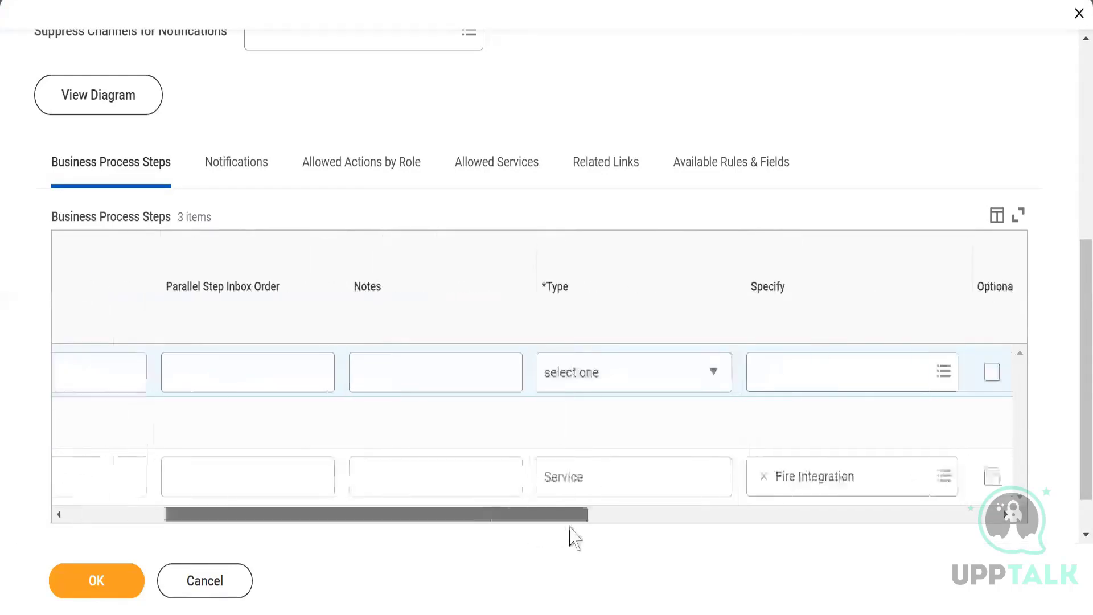
left_click(532, 384)
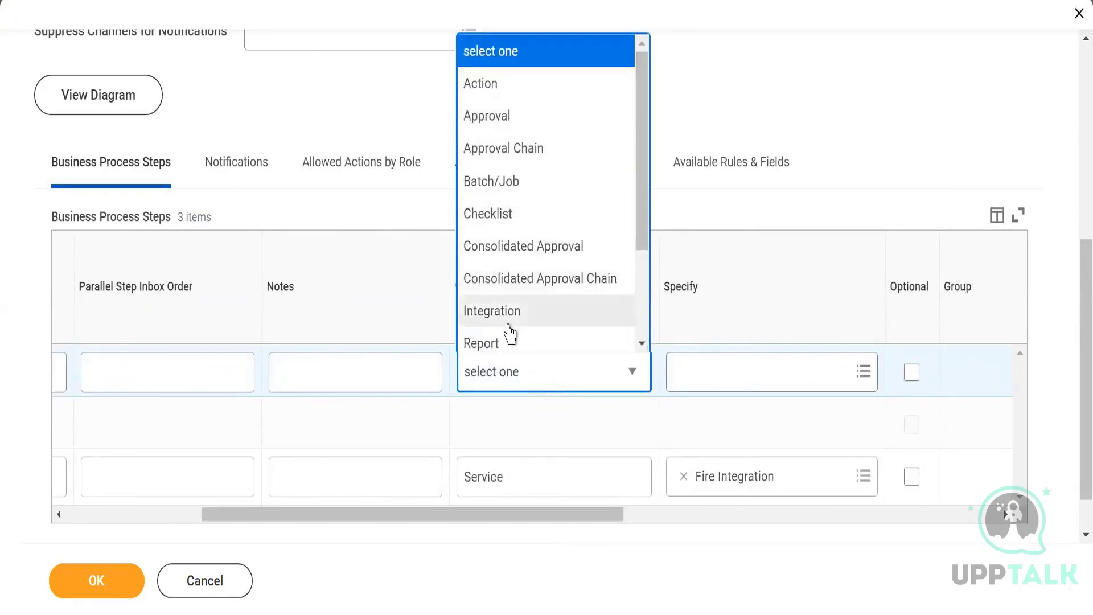
left_click(510, 330)
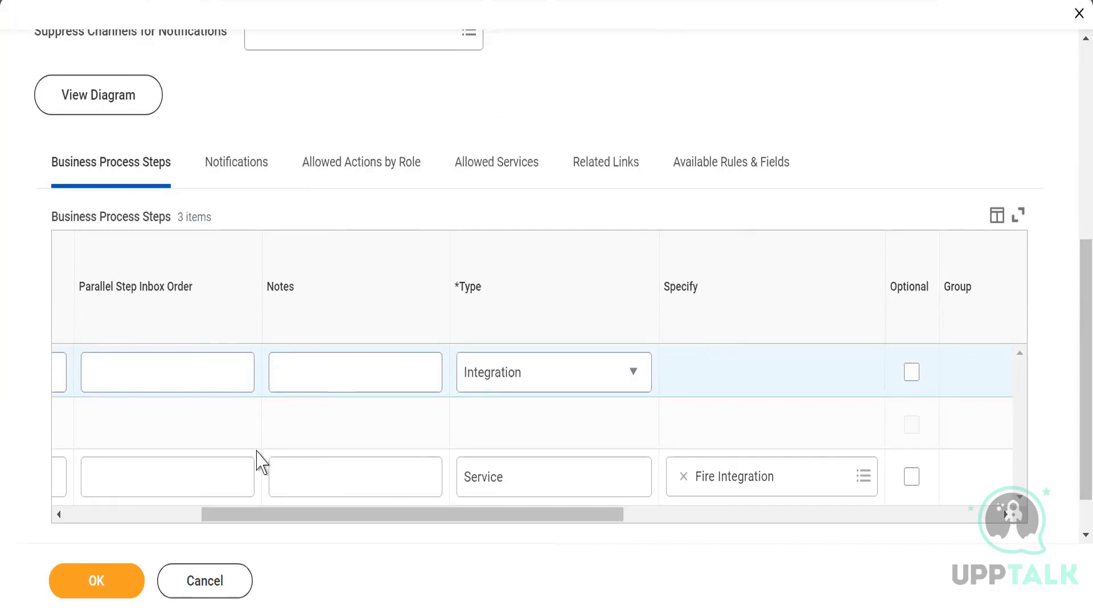
left_click(95, 582)
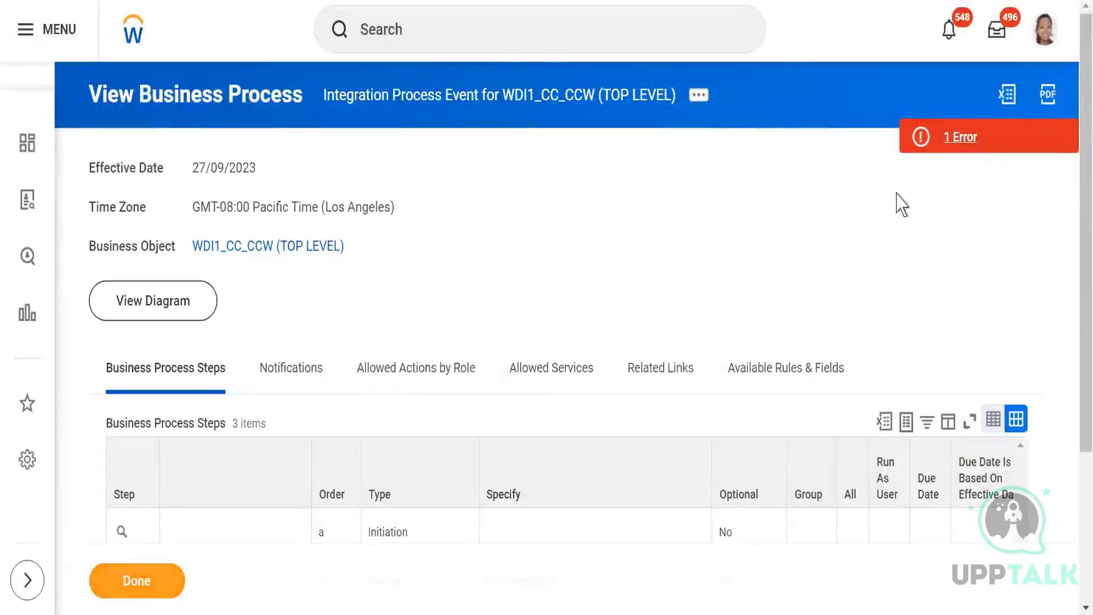
Step: Read the page error details for the WDI1_CC_CCW business process and close them
left_click(995, 142)
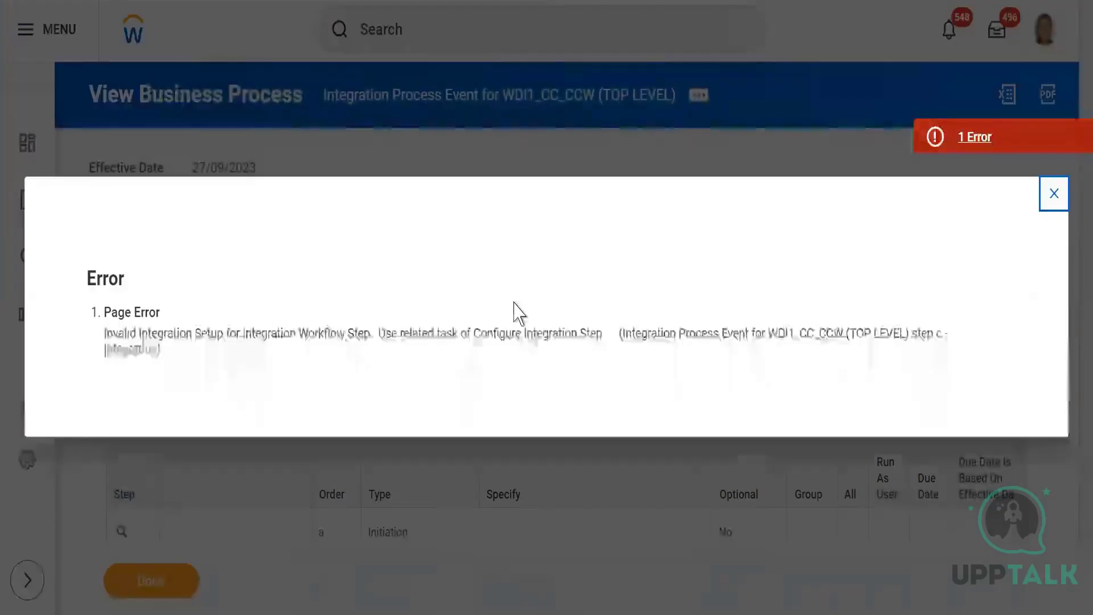
left_click_drag(124, 334, 720, 312)
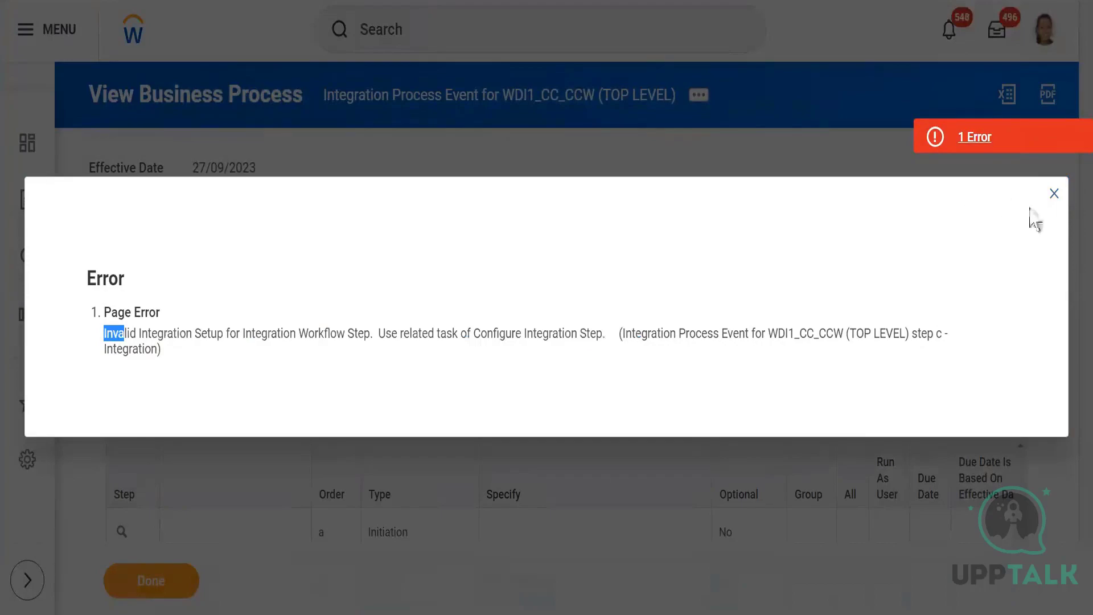
left_click(1053, 195)
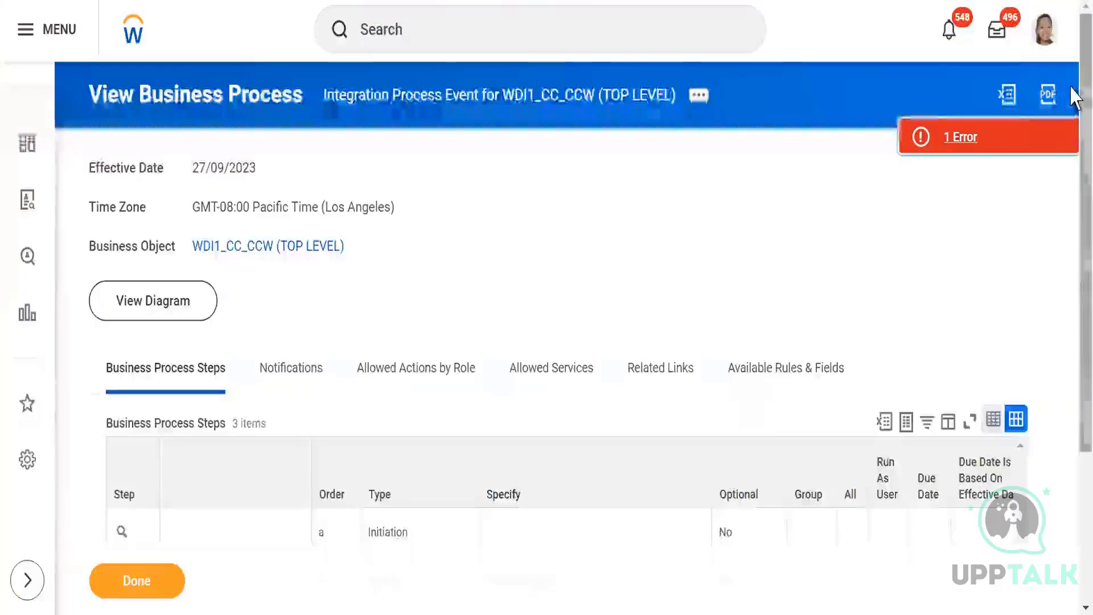
Step: Configure integration step c of the WDI1_CC_CCW process to run WDI1_CC_DT, keeping the static request name, and save it
scroll(1073, 316, "down", 3)
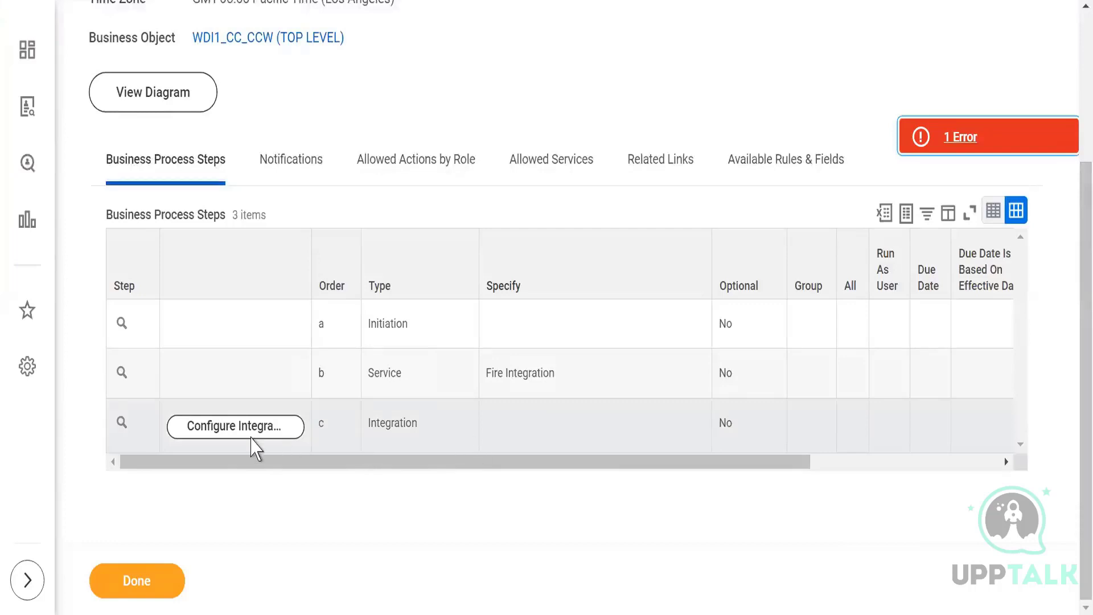
left_click(219, 428)
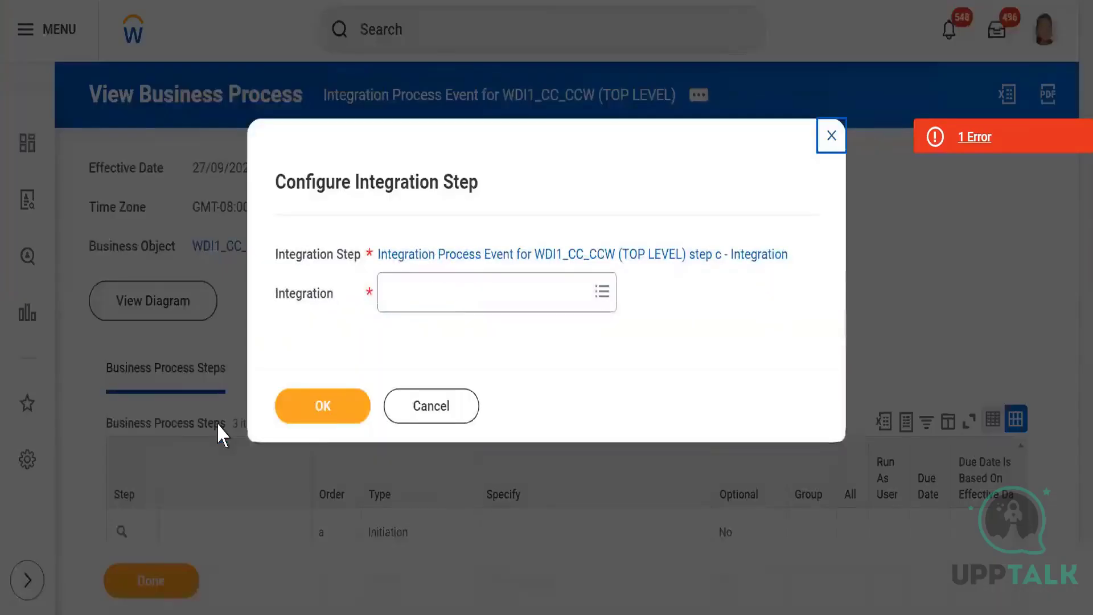
left_click(427, 300)
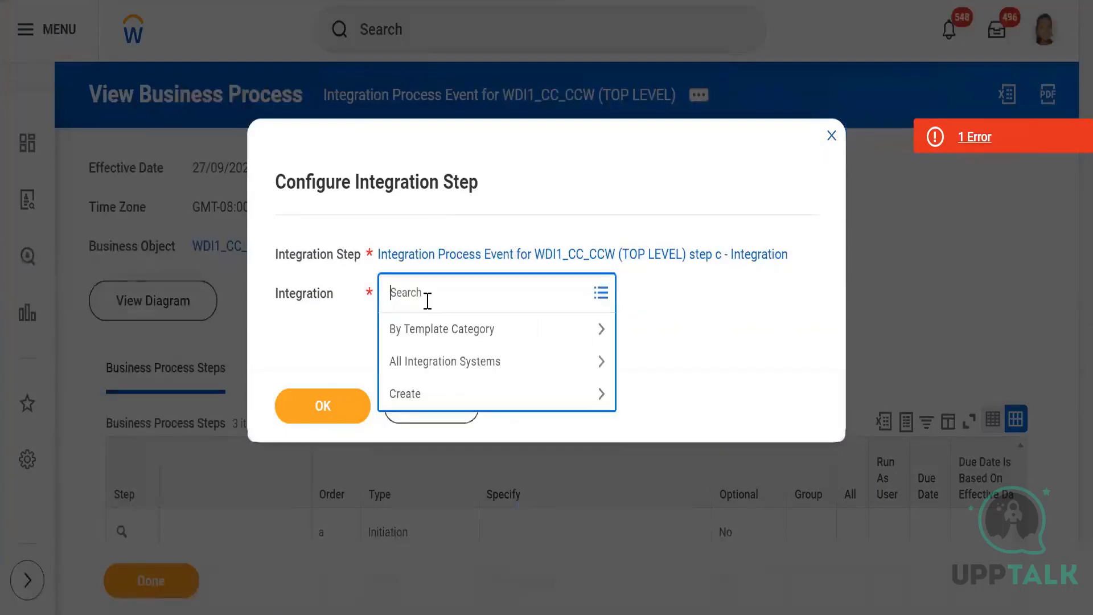
type("WDI1_")
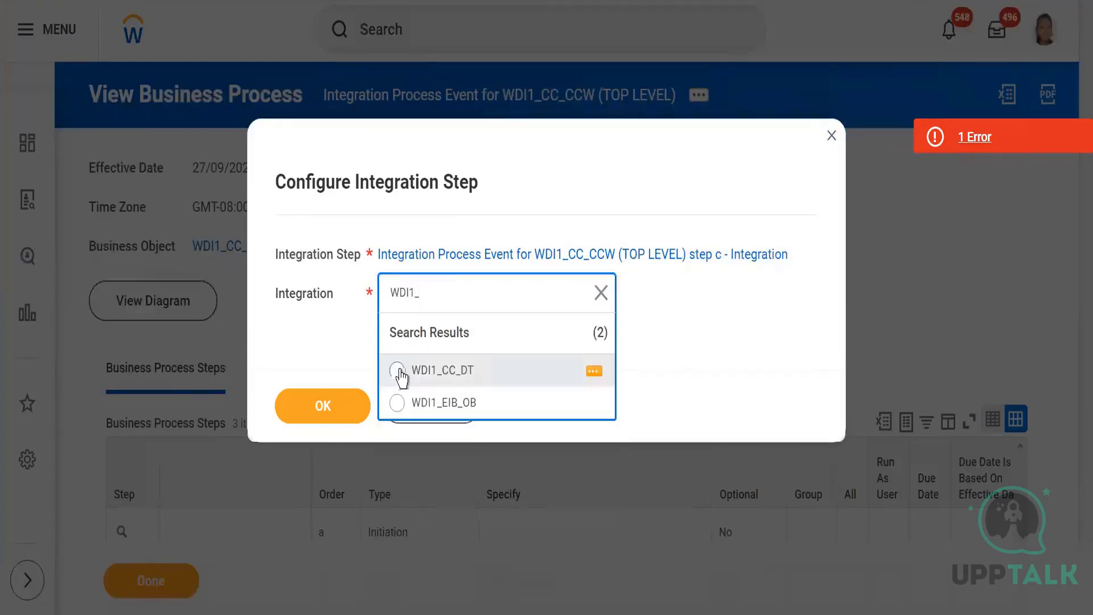
left_click(401, 373)
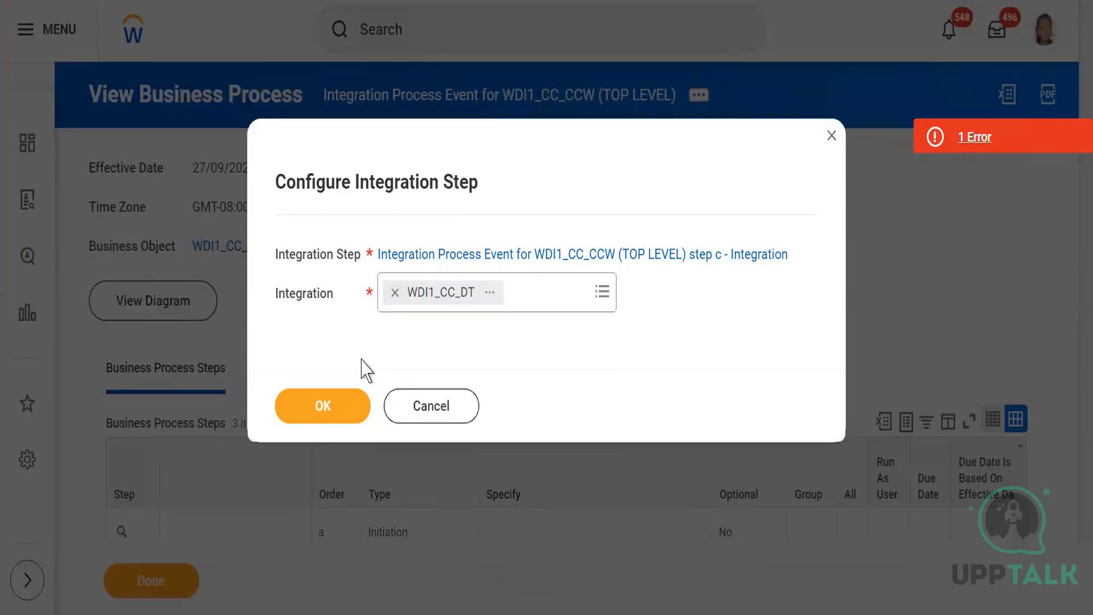
left_click(323, 406)
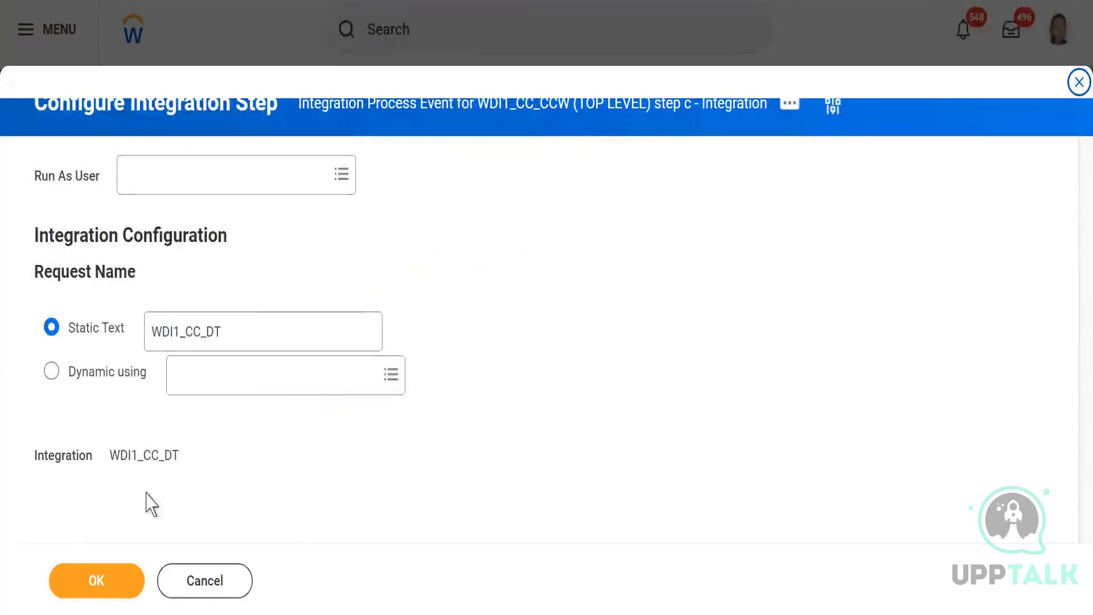
left_click(98, 579)
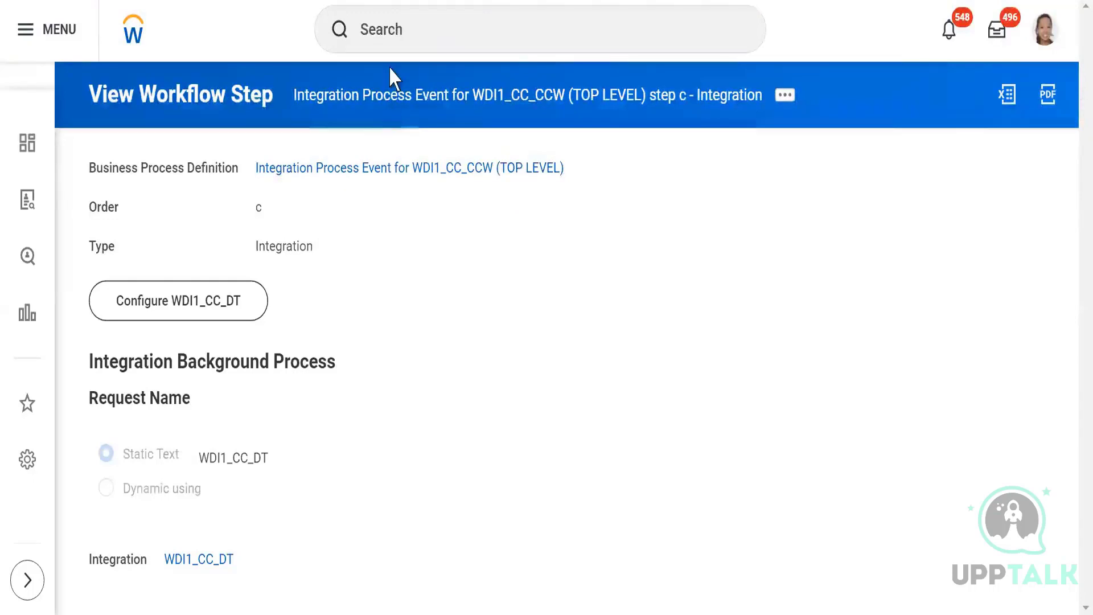
Step: Search all categories for WDI1_CC_CCW and open that integration system
left_click(390, 37)
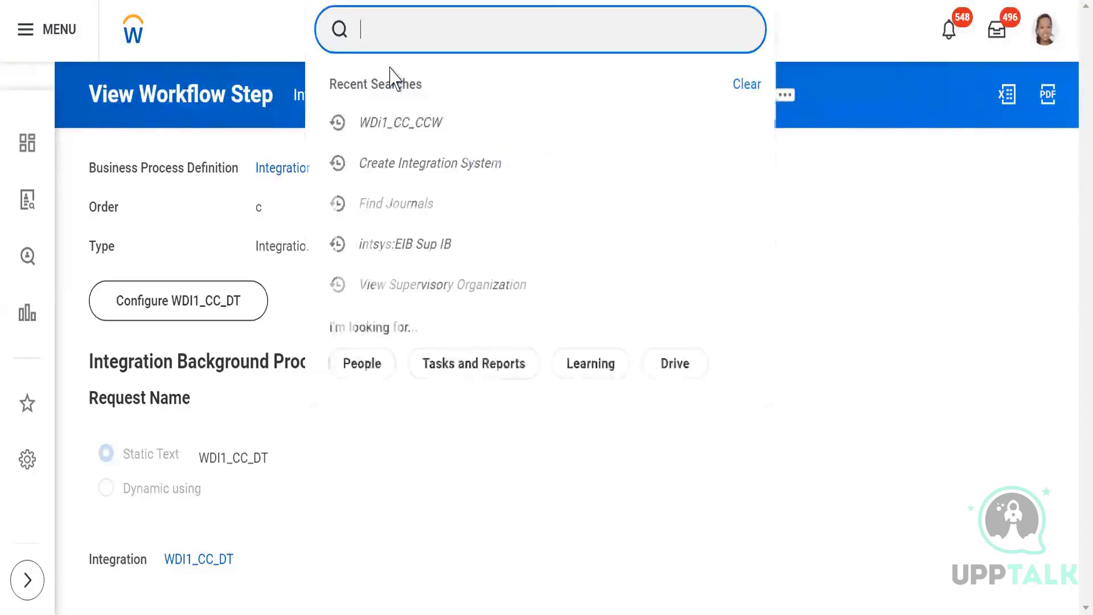
left_click(388, 127)
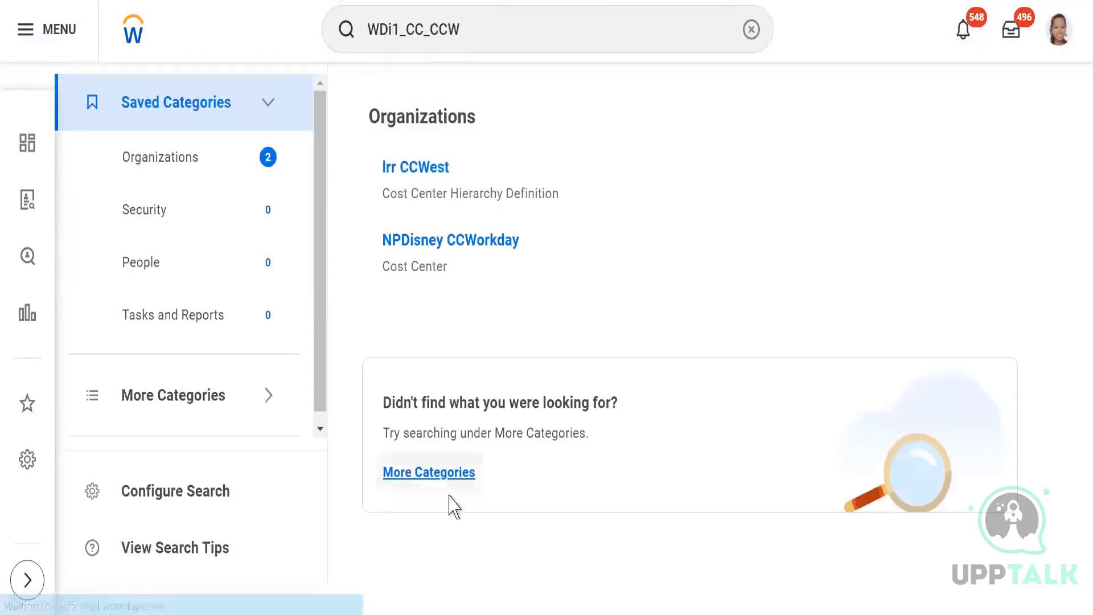
left_click(423, 475)
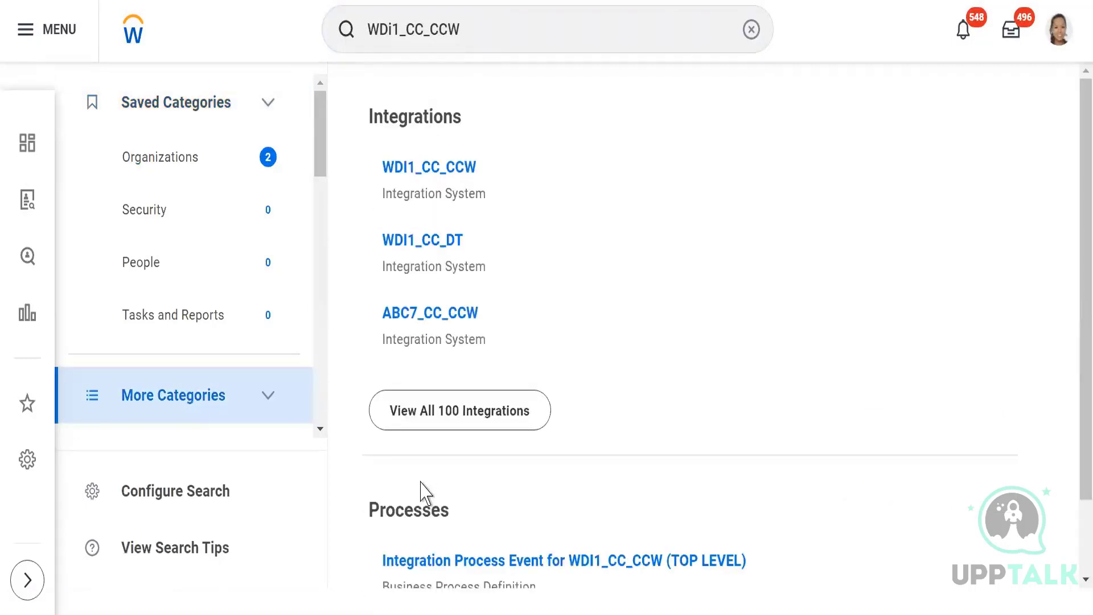
left_click(402, 174)
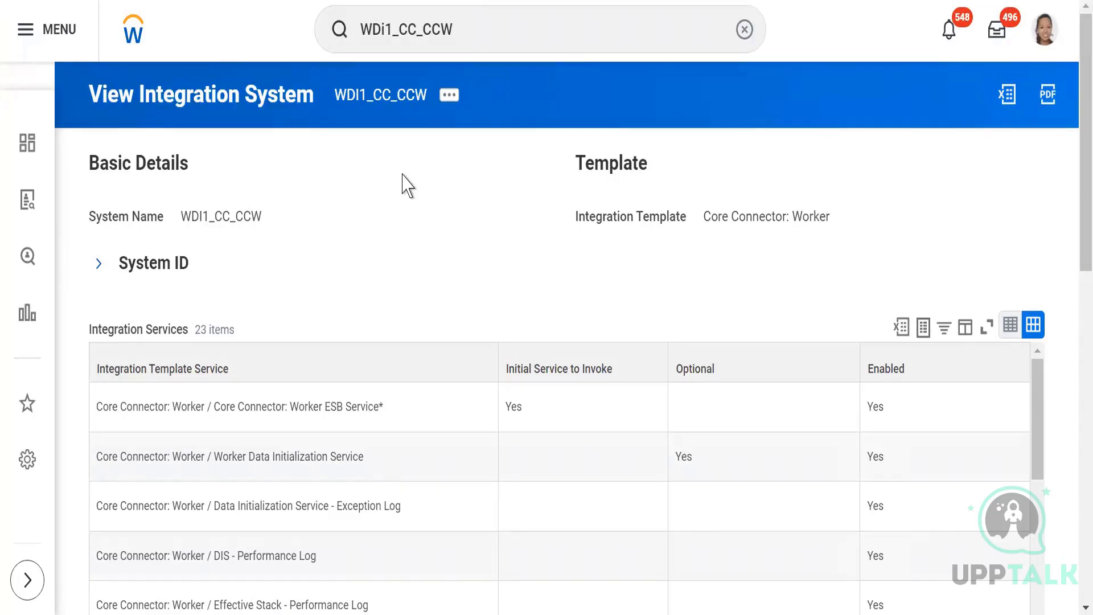
Step: Start a launch of the WDI1_CC_CCW integration system with run frequency Run Now and no organization
left_click(449, 96)
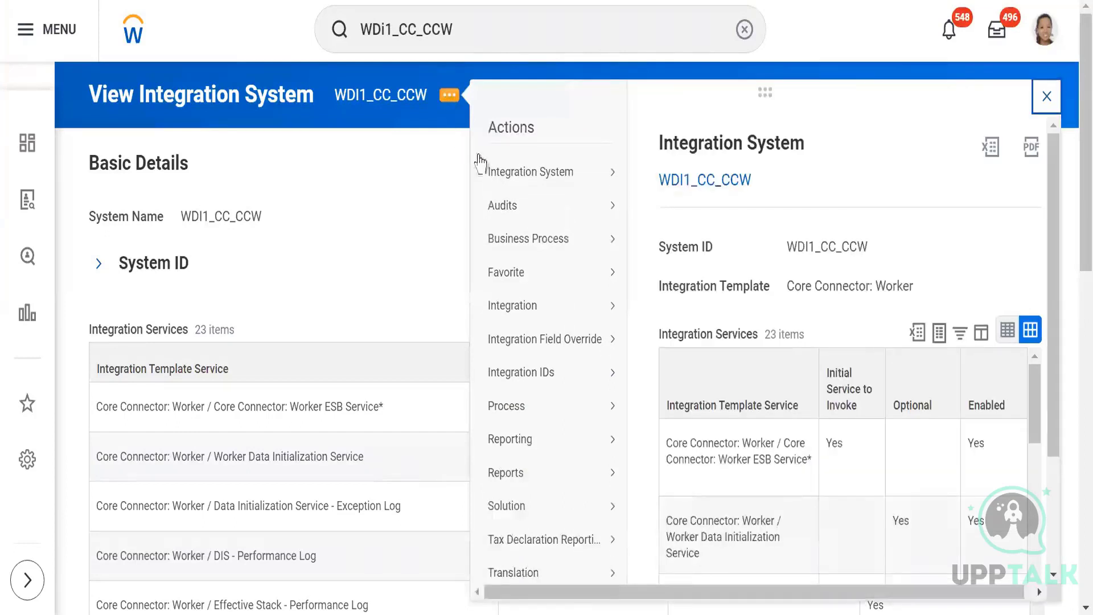
mouse_move(605, 171)
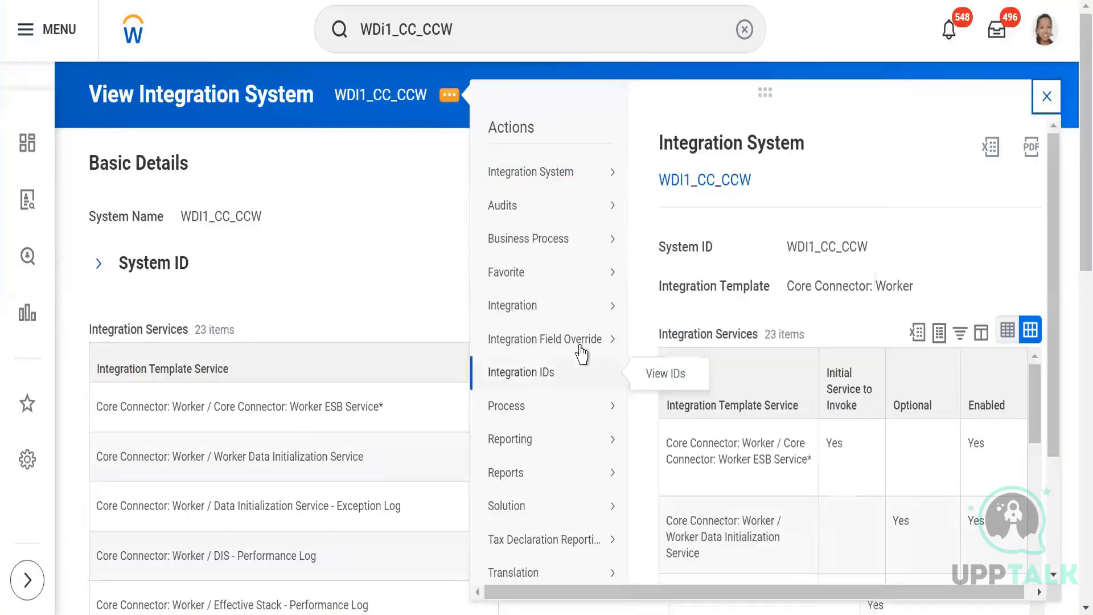
mouse_move(556, 316)
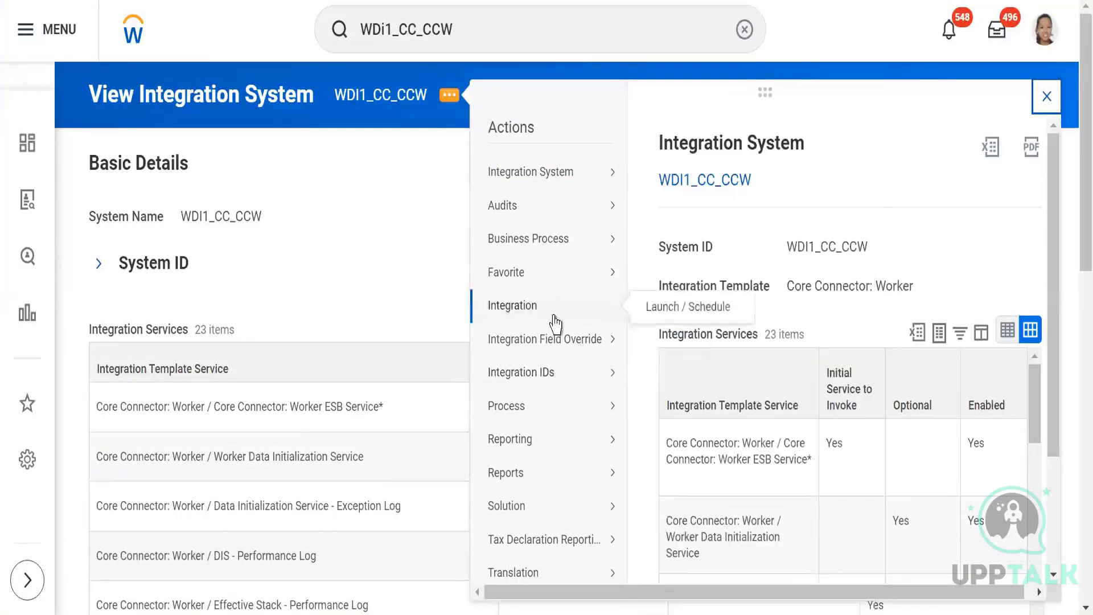
left_click(665, 310)
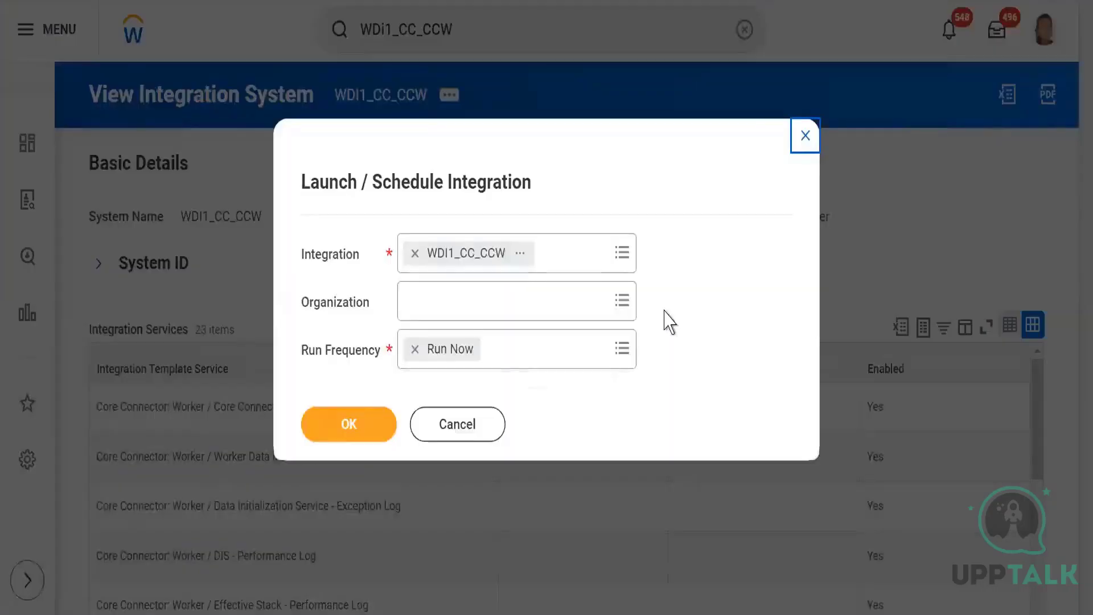
left_click(314, 437)
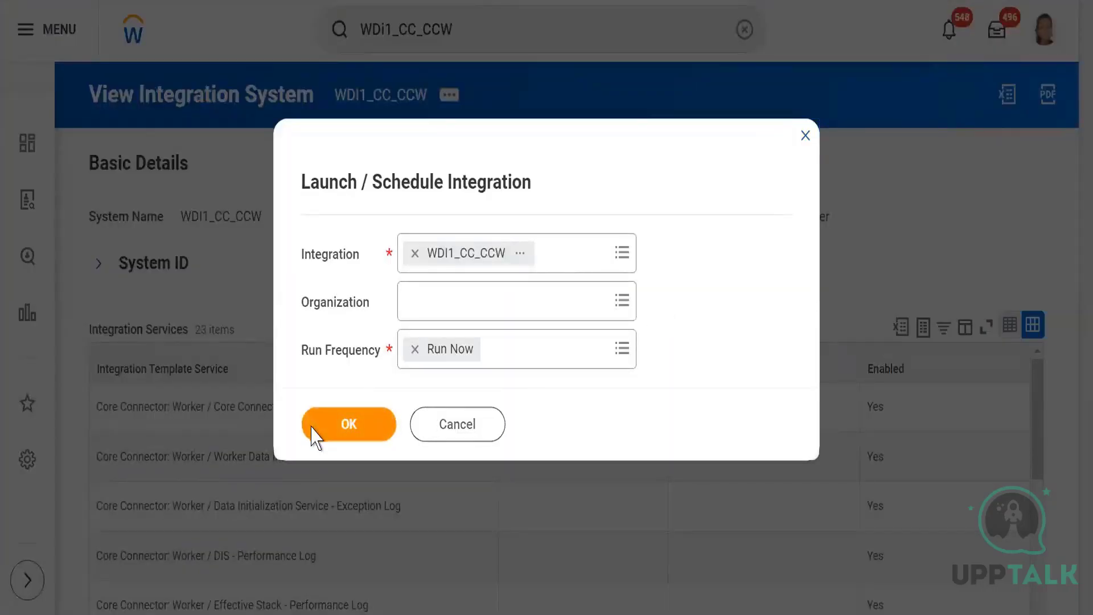
left_click(315, 437)
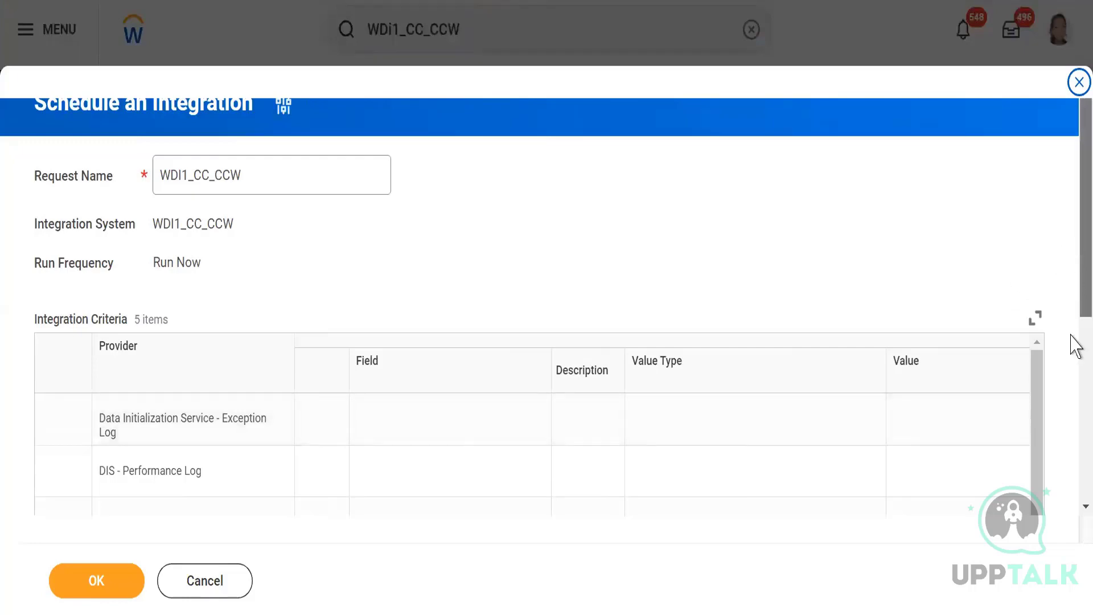
Step: Enable Full File in the Core Connector: Worker integration criteria and submit the launch
scroll(1076, 346, "down", 5)
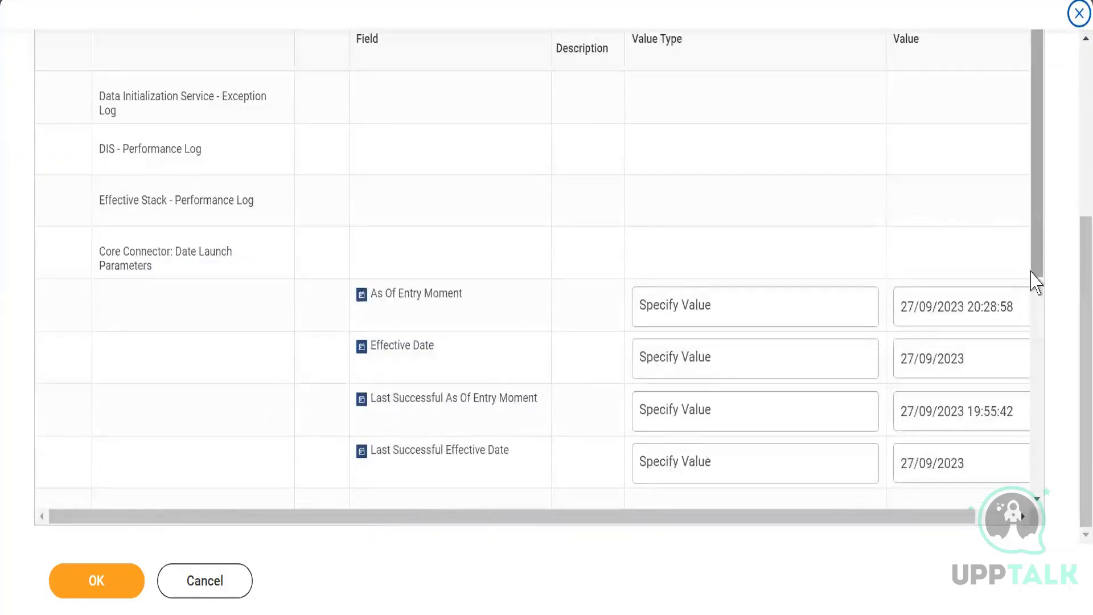
left_click_drag(1037, 283, 1050, 458)
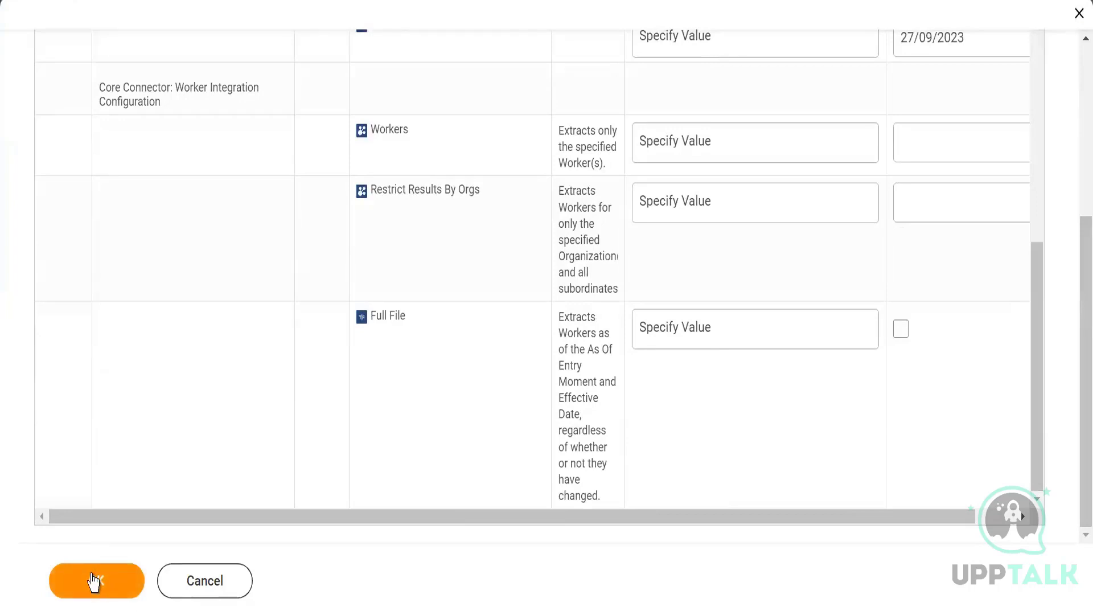
left_click(900, 329)
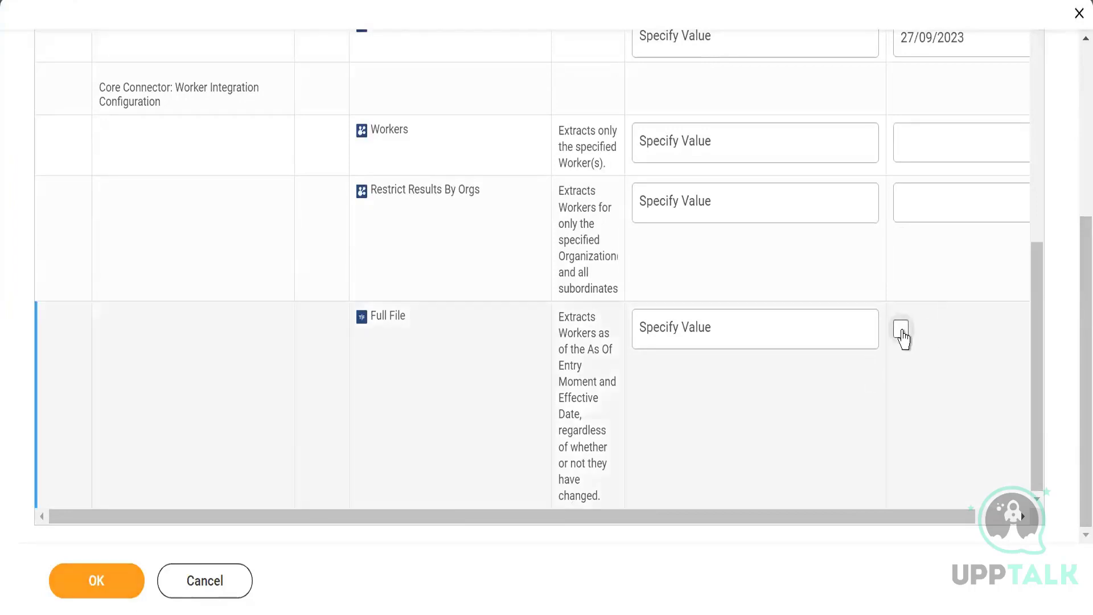
left_click(68, 592)
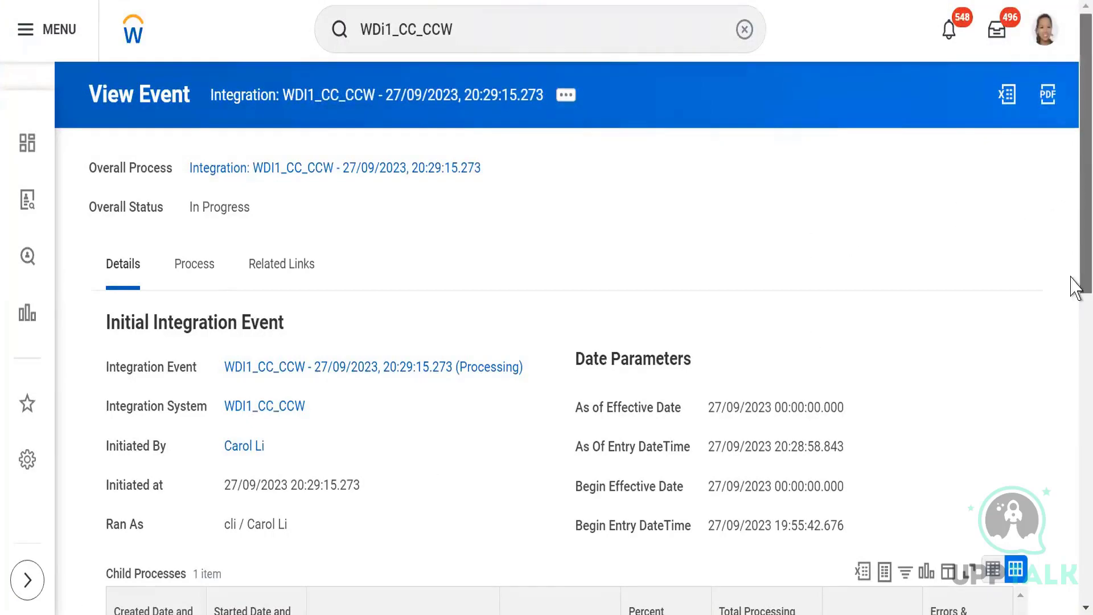
Step: Examine the WDI1_CC_CCW event details, including its child processes, event status, and subsequent and remaining processes
scroll(1074, 285, "down", 9)
scroll(1072, 376, "up", 2)
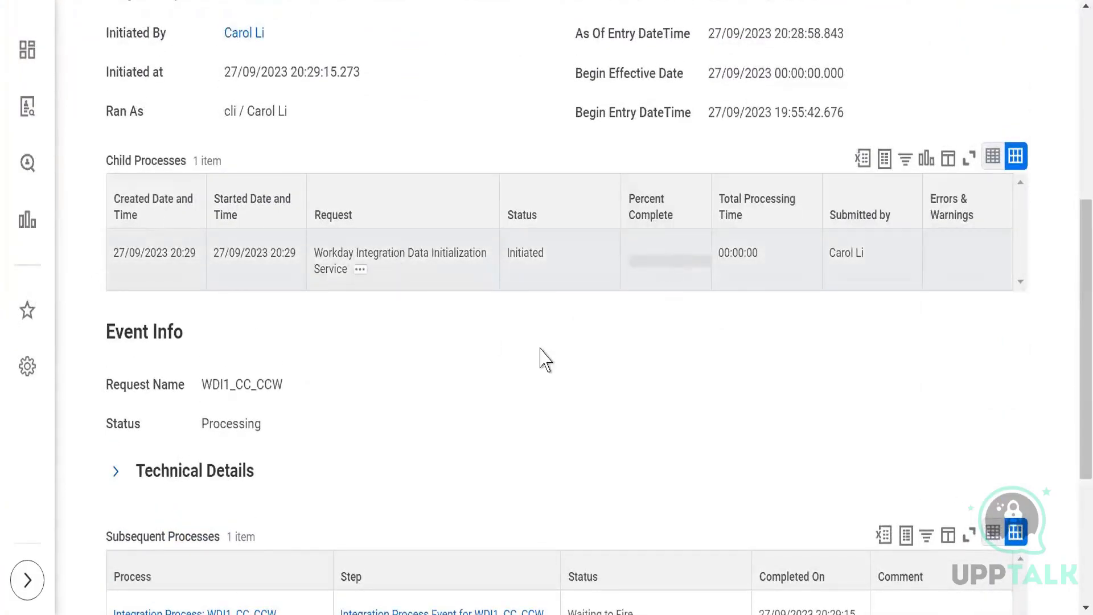
scroll(1070, 296, "up", 5)
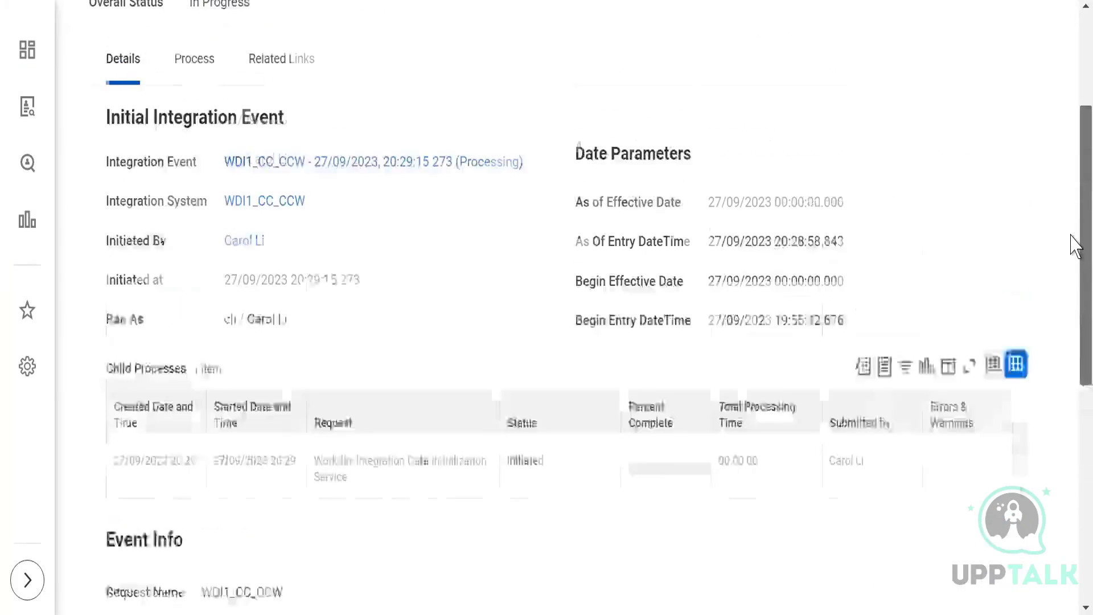
scroll(1070, 296, "down", 5)
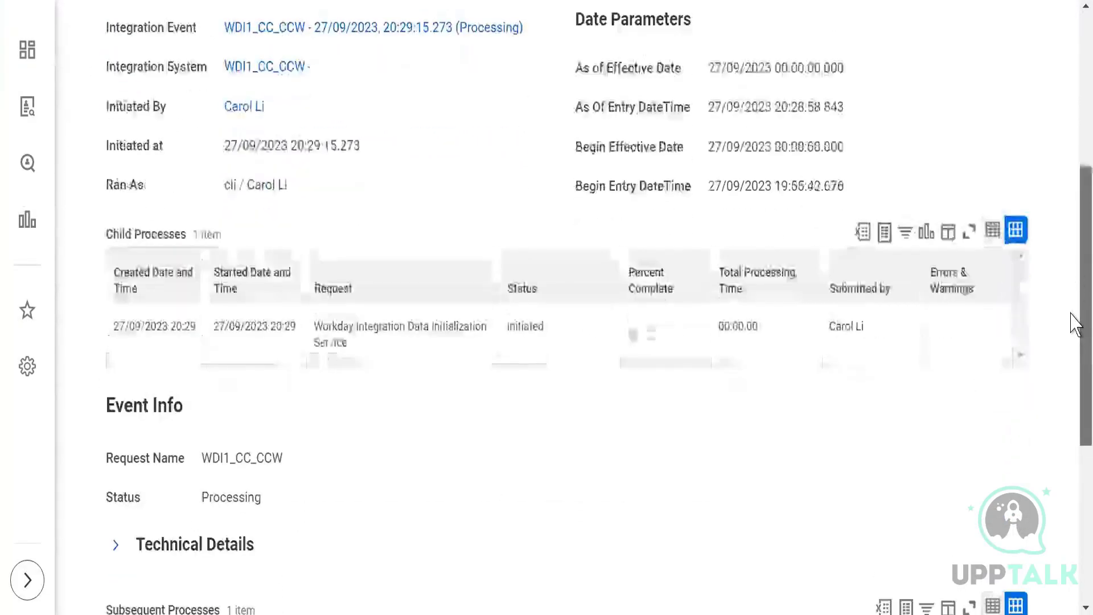
scroll(1073, 365, "down", 3)
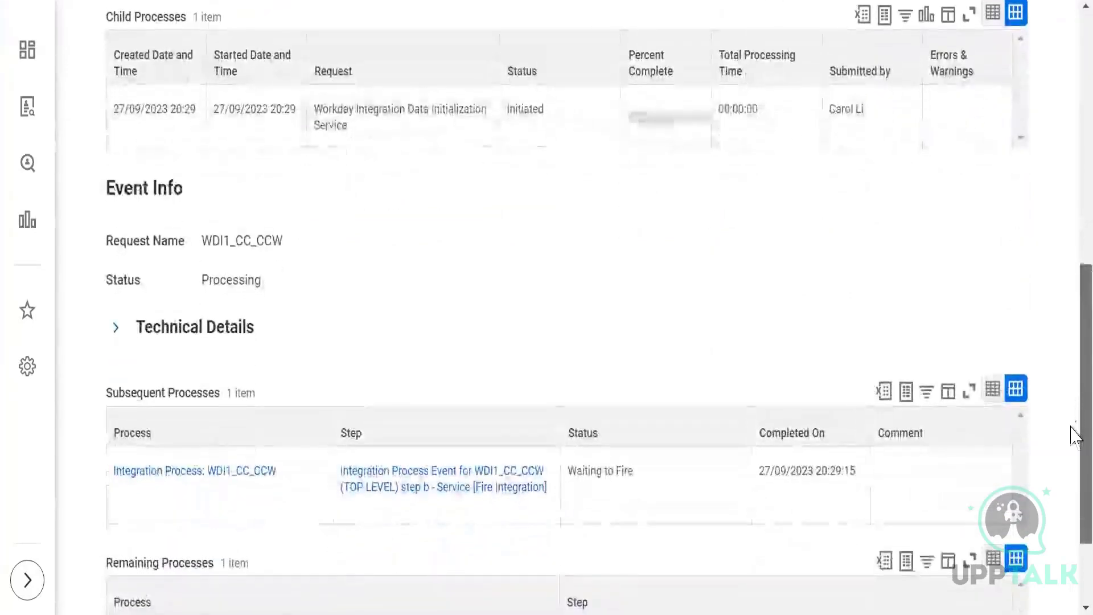
scroll(1074, 433, "down", 2)
scroll(1071, 398, "up", 4)
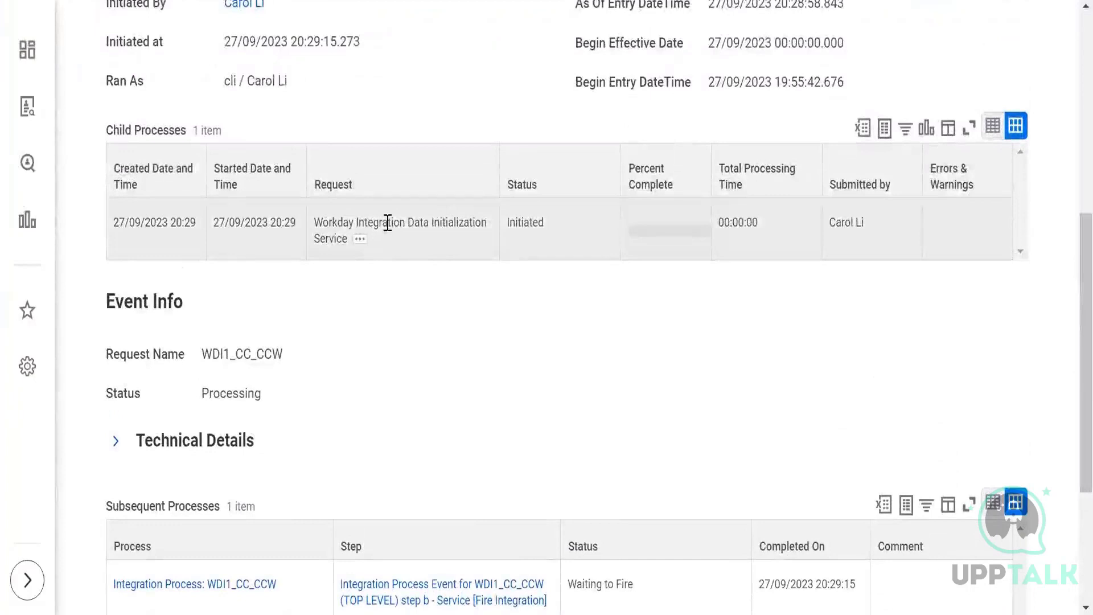
left_click_drag(343, 222, 490, 255)
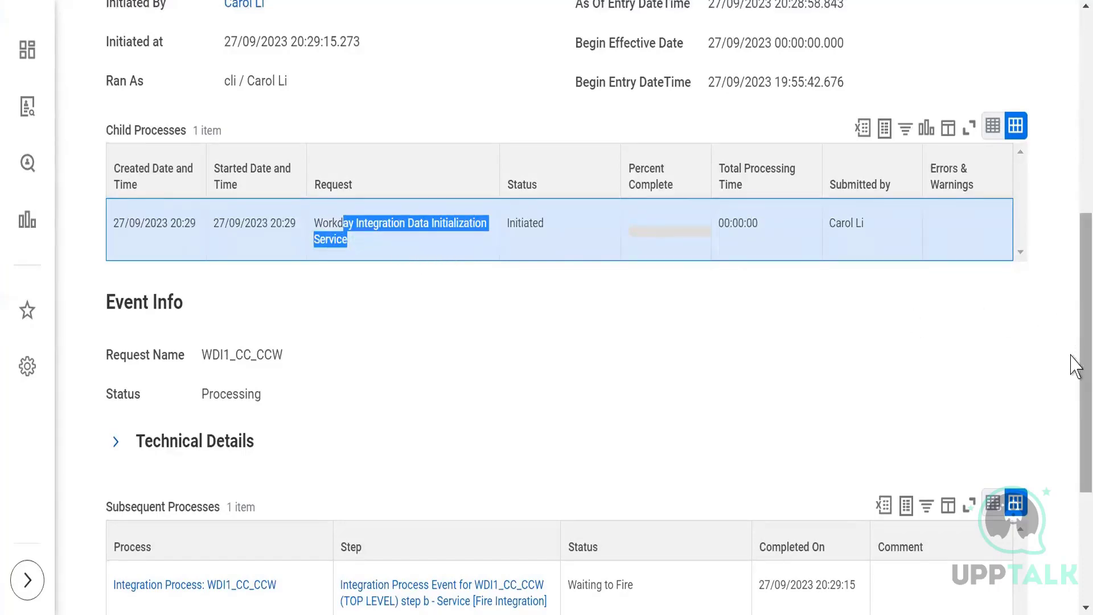
left_click_drag(1073, 364, 1069, 197)
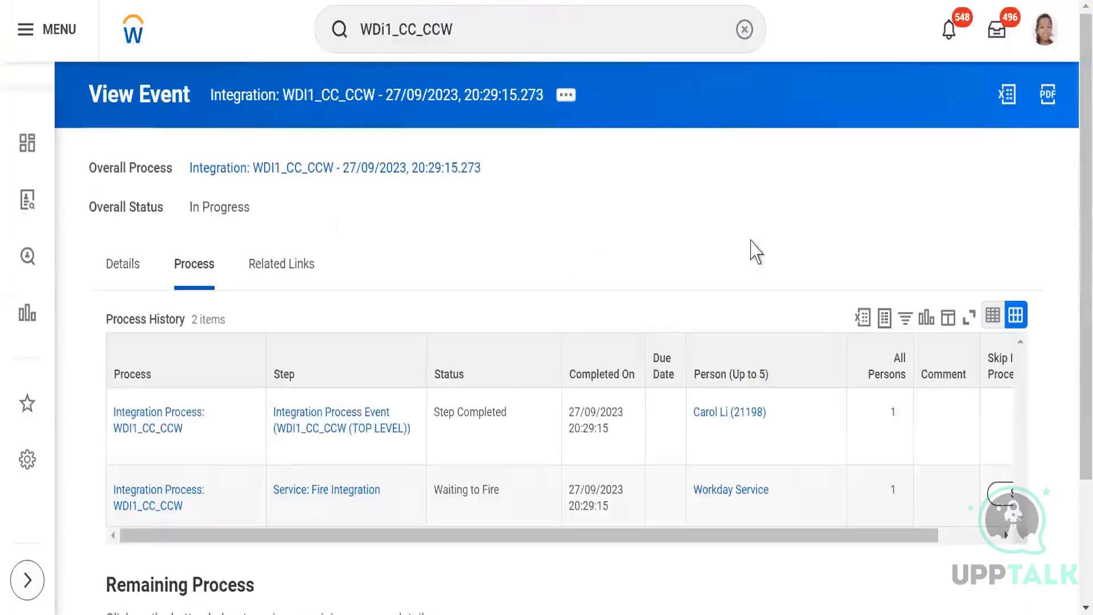
Step: Review the process history of the WDI1_CC_CCW event and open its remaining process details
scroll(1074, 268, "down", 3)
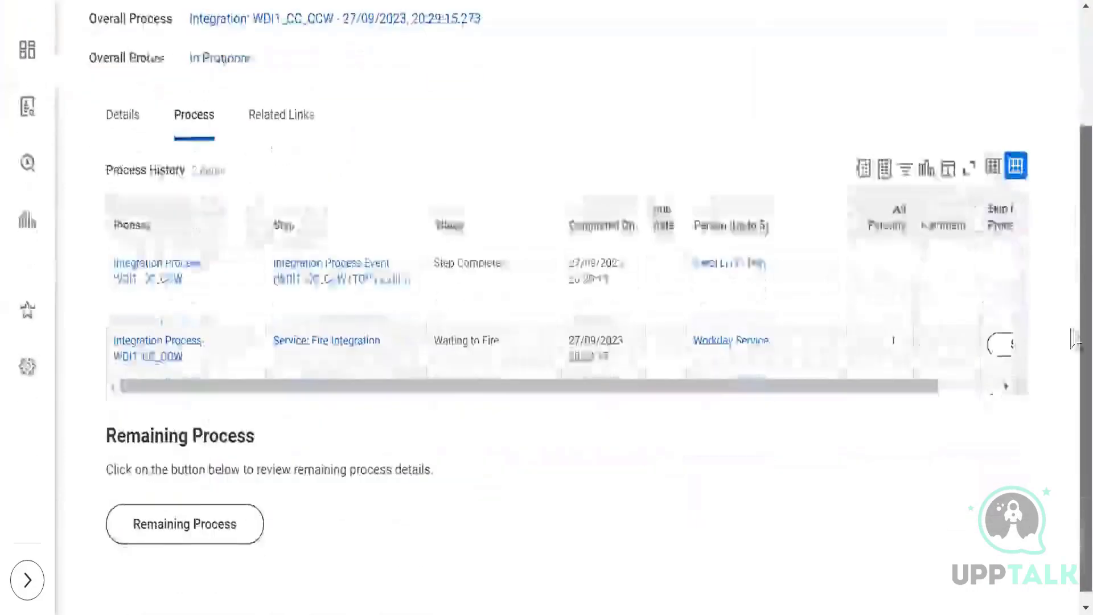
left_click_drag(869, 377, 1017, 353)
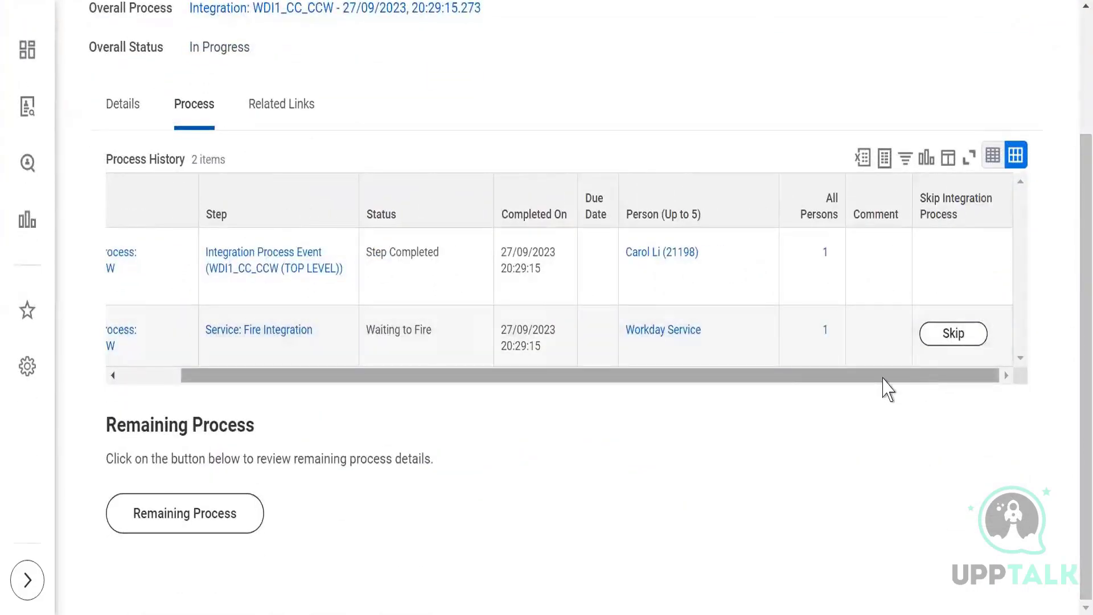
left_click_drag(884, 377, 776, 389)
mouse_move(324, 348)
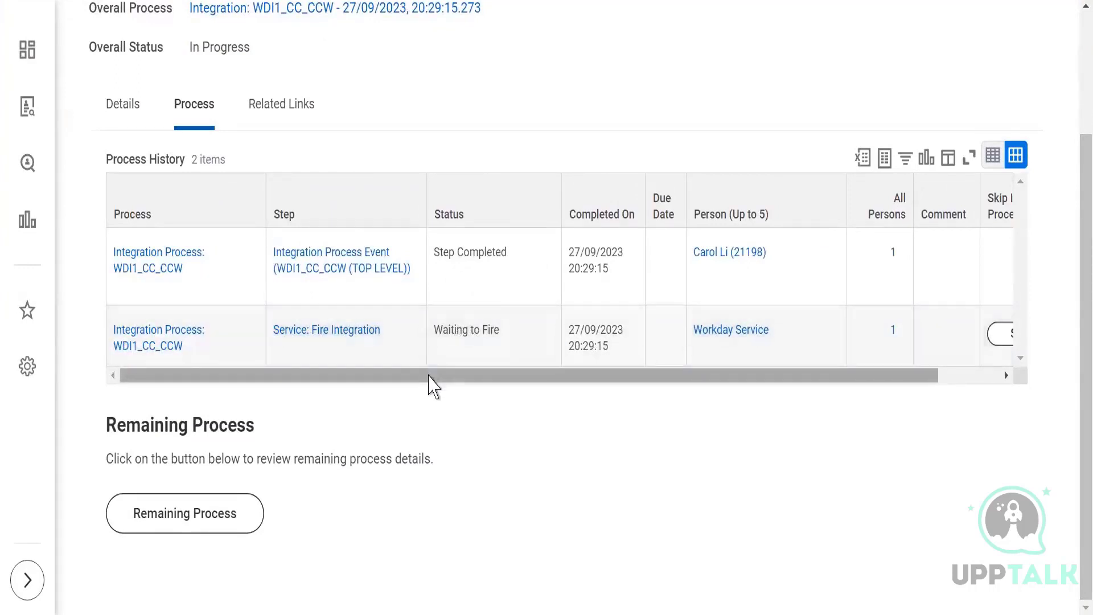
mouse_move(179, 340)
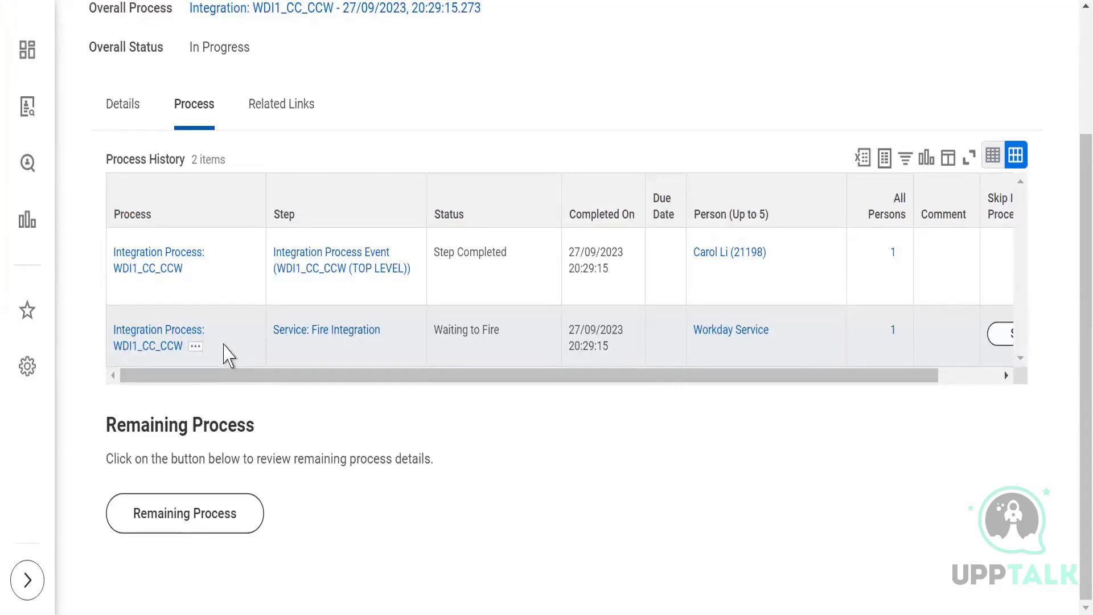
left_click(172, 515)
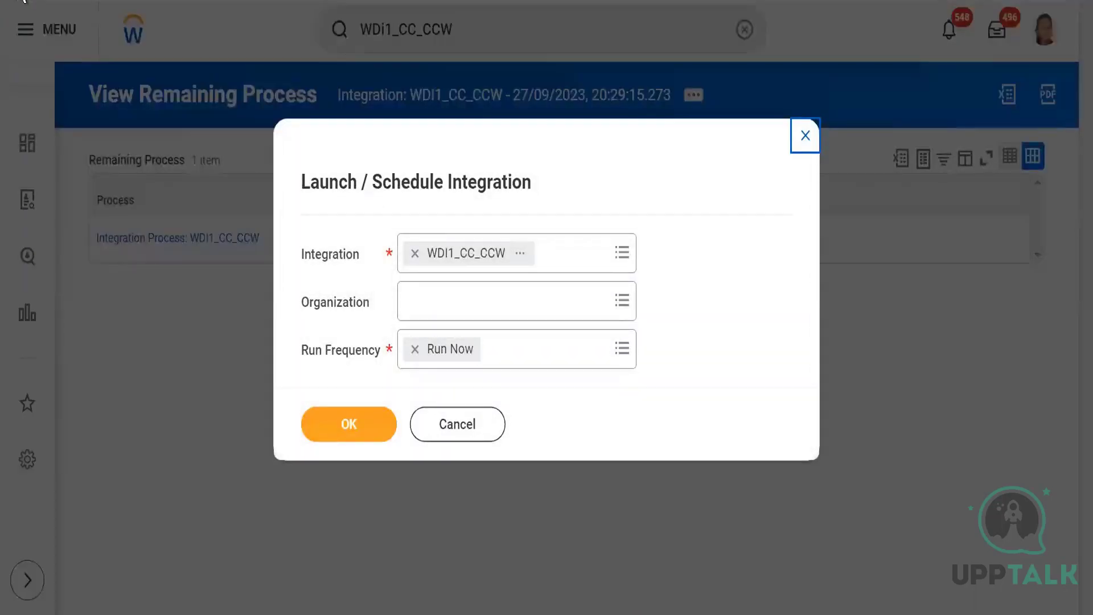
Step: Cancel the second launch request for WDI1_CC_CCW and open the notifications
left_click(469, 425)
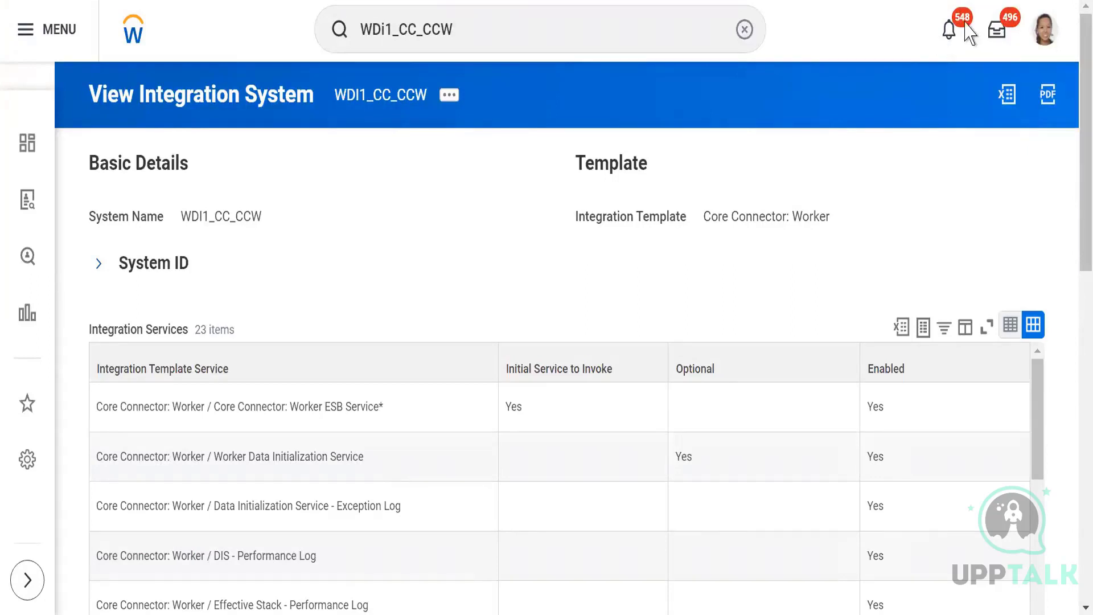
left_click(950, 33)
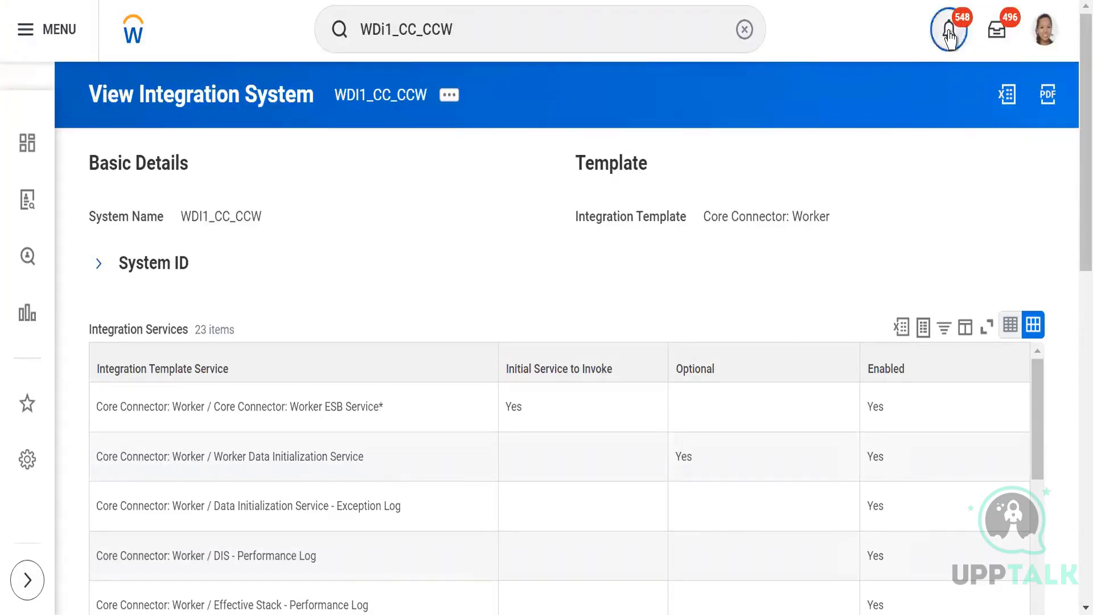